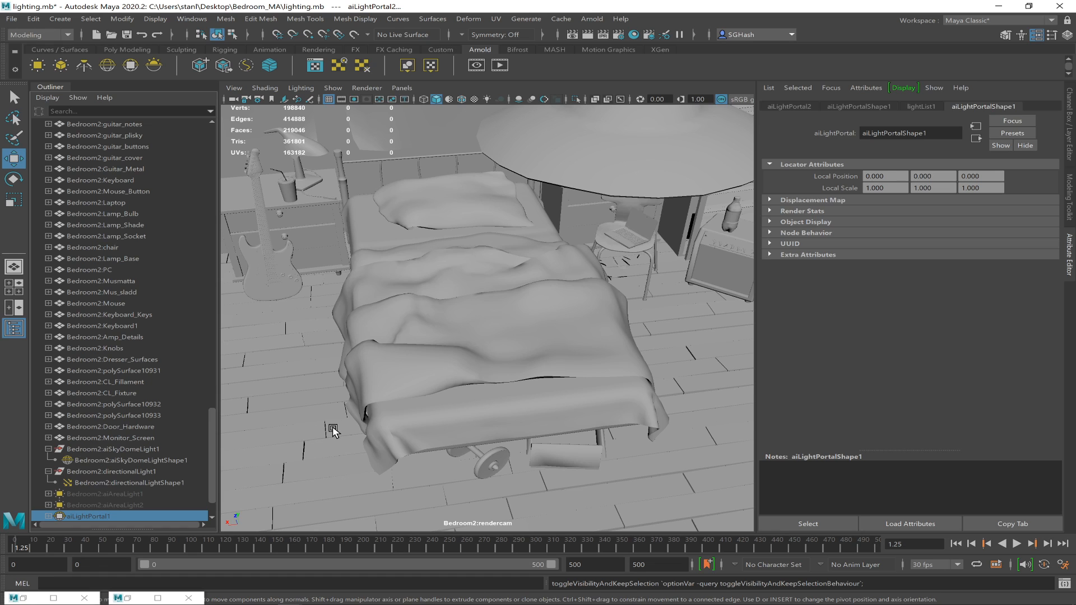
# Switch the viewport to the persp camera and view the window wall above the desk
pyautogui.click(402, 88)
pyautogui.moveTo(435, 101)
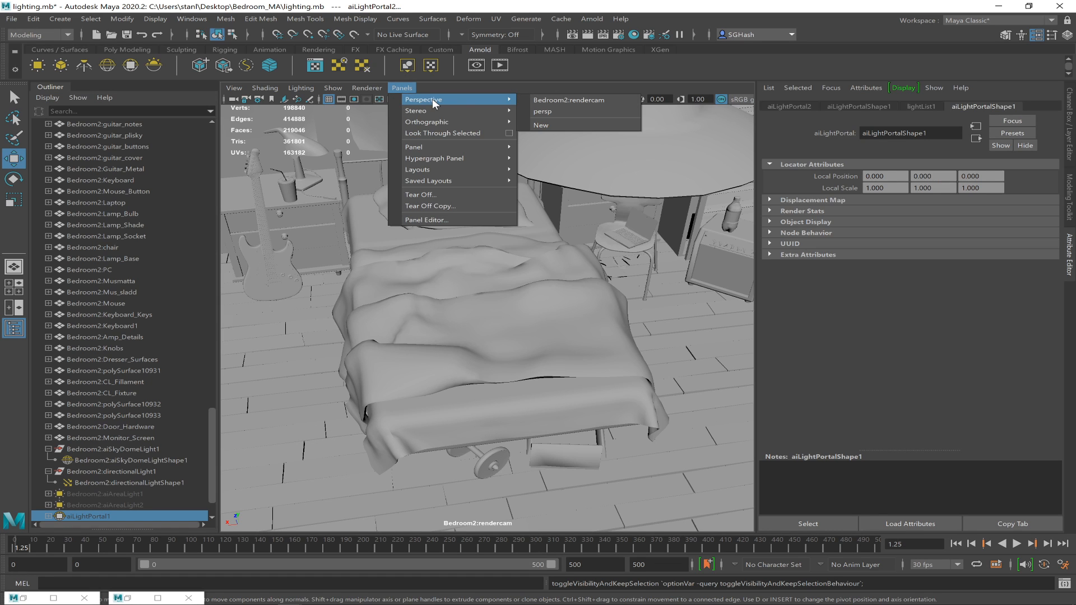
pyautogui.click(544, 111)
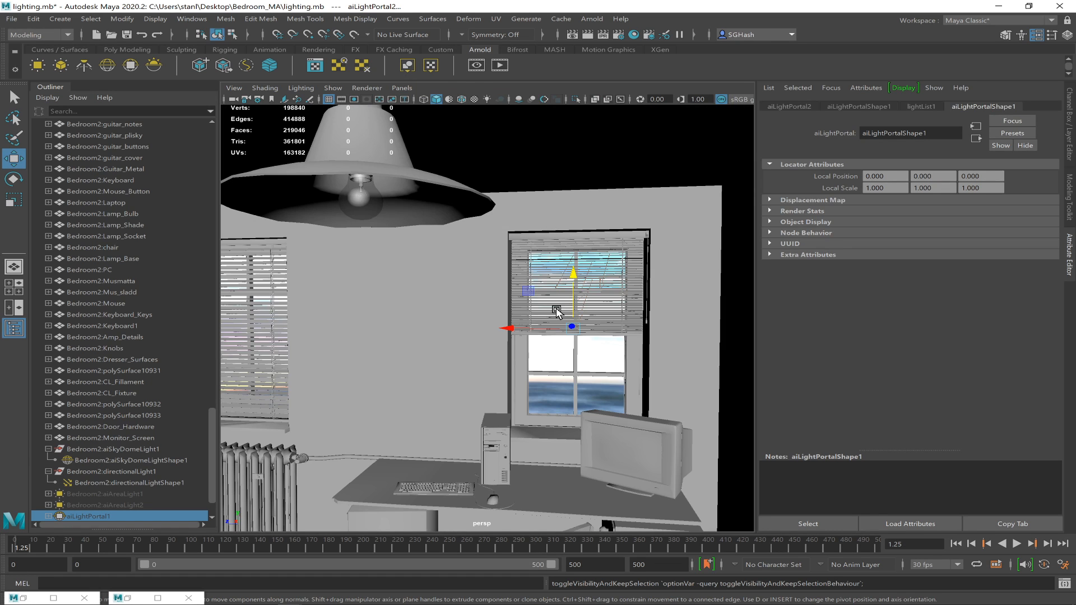
pyautogui.keyDown('alt'); pyautogui.moveTo(500, 333); pyautogui.dragTo(370, 331, button='right'); pyautogui.keyUp('alt')
pyautogui.moveTo(437, 332)
pyautogui.keyDown('alt'); pyautogui.mouseDown()
pyautogui.moveTo(402, 350)
pyautogui.moveTo(435, 332)
pyautogui.mouseUp(); pyautogui.keyUp('alt')
pyautogui.keyDown('alt'); pyautogui.moveTo(435, 332); pyautogui.dragTo(622, 353, button='right'); pyautogui.keyUp('alt')
pyautogui.keyDown('alt'); pyautogui.moveTo(308, 274); pyautogui.dragTo(355, 452, button='right'); pyautogui.keyUp('alt')
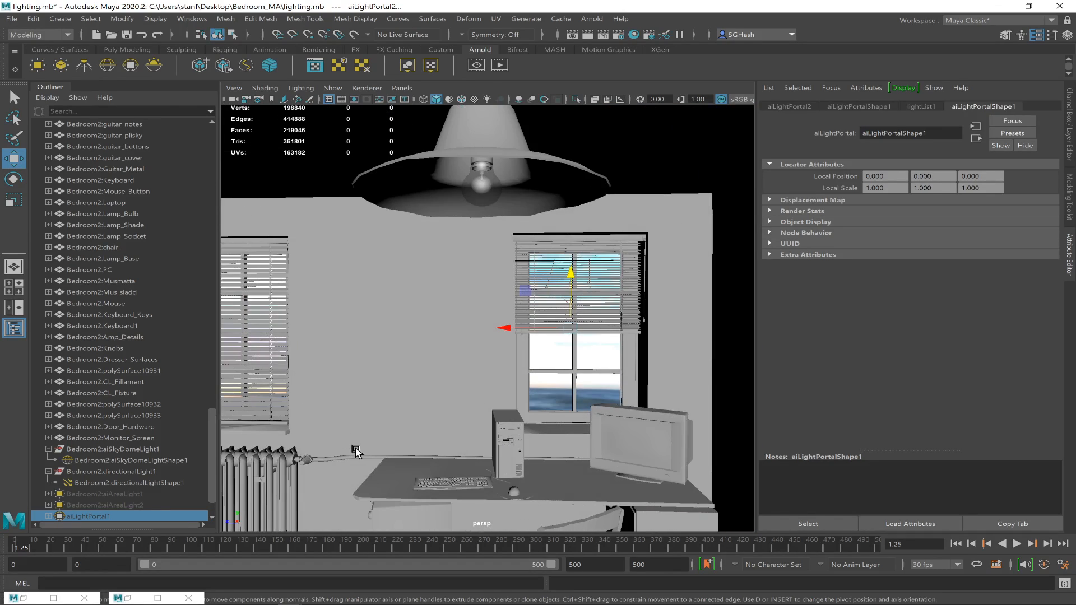
# Frame the PC on the desk and examine the room around it from several angles
pyautogui.click(507, 460)
pyautogui.press('f')
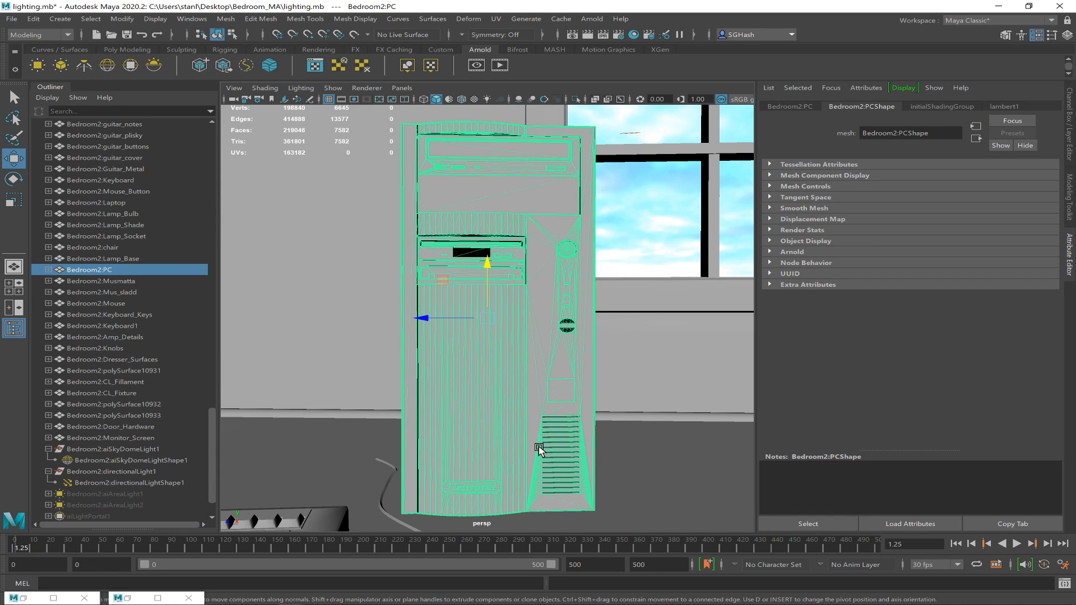
pyautogui.keyDown('alt'); pyautogui.moveTo(538, 452); pyautogui.dragTo(365, 396, button='right'); pyautogui.keyUp('alt')
pyautogui.keyDown('alt'); pyautogui.moveTo(365, 397); pyautogui.dragTo(444, 392); pyautogui.keyUp('alt')
pyautogui.keyDown('alt'); pyautogui.moveTo(475, 394); pyautogui.dragTo(346, 368, button='right'); pyautogui.keyUp('alt')
pyautogui.keyDown('alt'); pyautogui.moveTo(477, 375); pyautogui.dragTo(341, 389, button='right'); pyautogui.keyUp('alt')
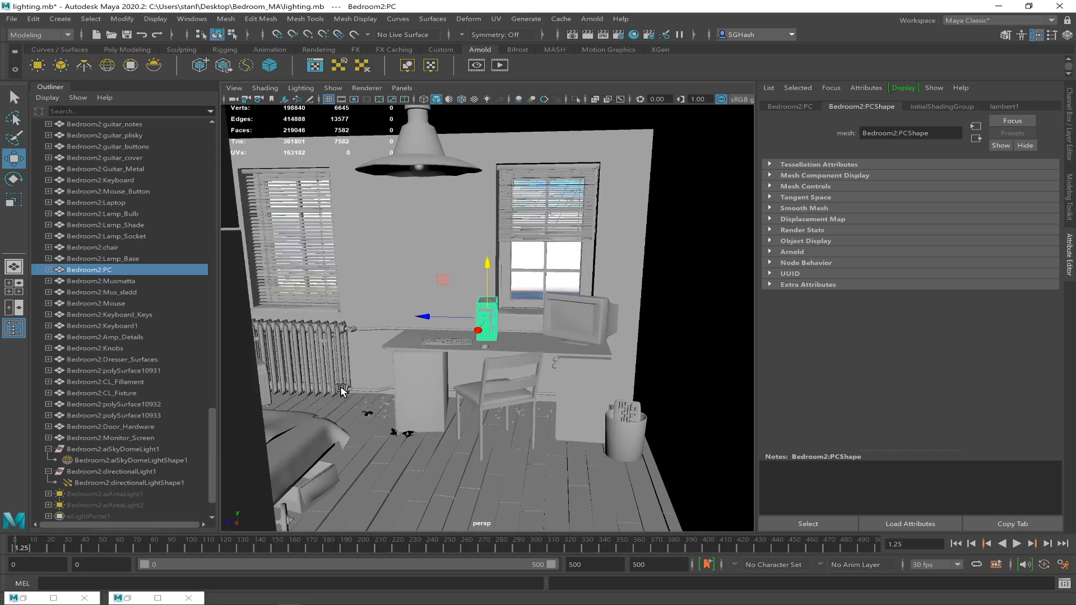
pyautogui.keyDown('alt'); pyautogui.moveTo(522, 395); pyautogui.dragTo(560, 405, button='right'); pyautogui.keyUp('alt')
pyautogui.keyDown('alt'); pyautogui.moveTo(559, 405); pyautogui.dragTo(537, 389); pyautogui.keyUp('alt')
pyautogui.keyDown('alt'); pyautogui.moveTo(536, 389); pyautogui.dragTo(502, 413, button='right'); pyautogui.keyUp('alt')
pyautogui.moveTo(502, 414)
pyautogui.keyDown('alt'); pyautogui.mouseDown()
pyautogui.moveTo(477, 412)
pyautogui.moveTo(495, 420)
pyautogui.mouseUp(); pyautogui.keyUp('alt')
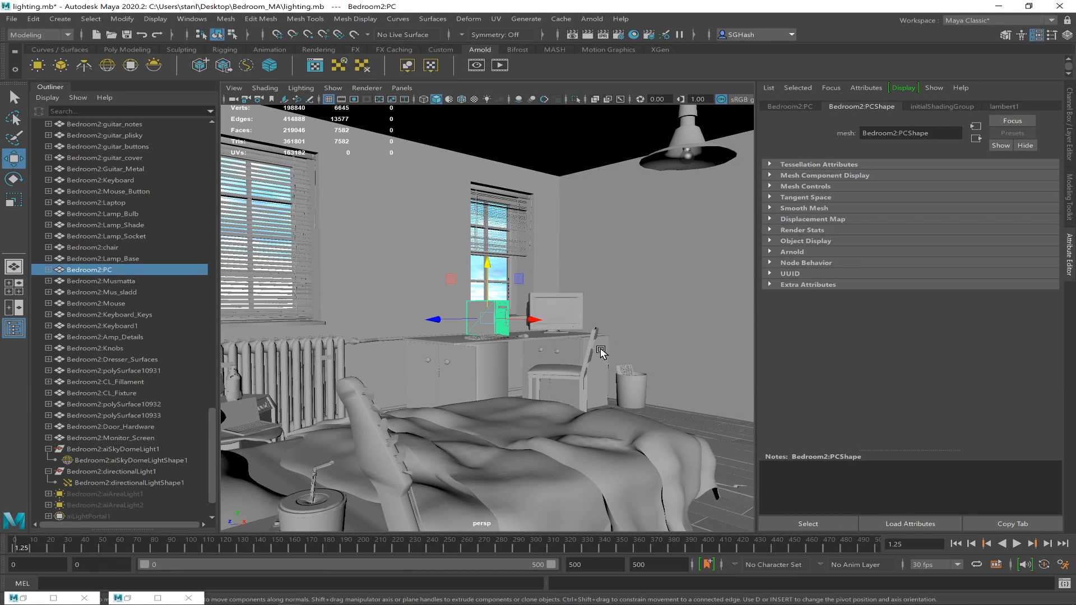
# Examine the whole bedroom from outside in wireframe display, returning to smooth shading
pyautogui.press('4')
pyautogui.keyDown('alt'); pyautogui.moveTo(584, 350); pyautogui.dragTo(487, 293, button='right'); pyautogui.keyUp('alt')
pyautogui.keyDown('alt'); pyautogui.moveTo(643, 286); pyautogui.dragTo(571, 287); pyautogui.keyUp('alt')
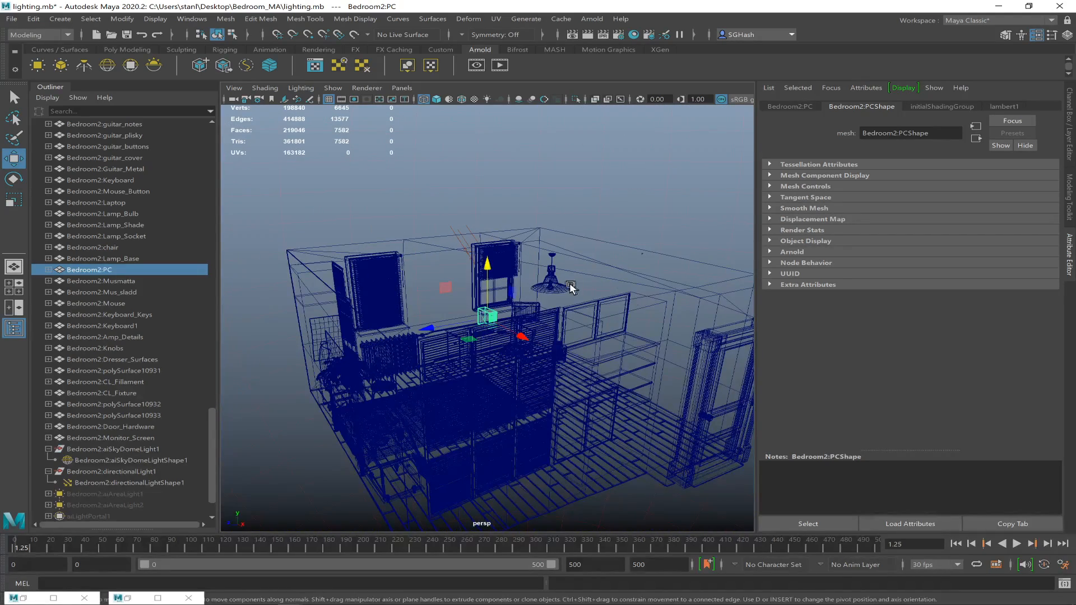
pyautogui.press('5')
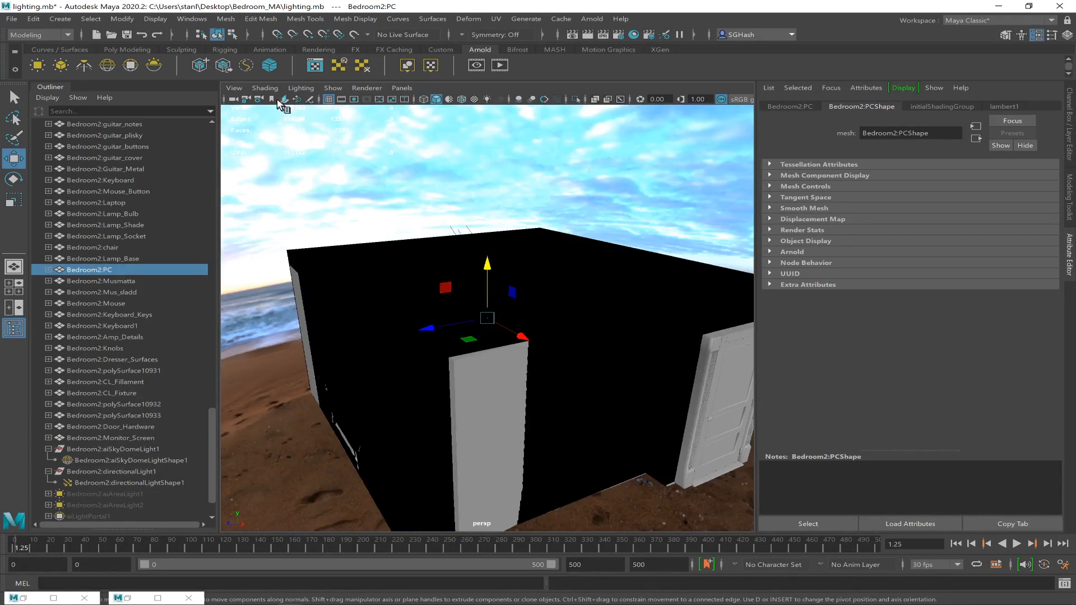
# Examine the room's interior from outside with X-Ray shading and turn X-Ray off again
pyautogui.click(264, 88)
pyautogui.click(298, 200)
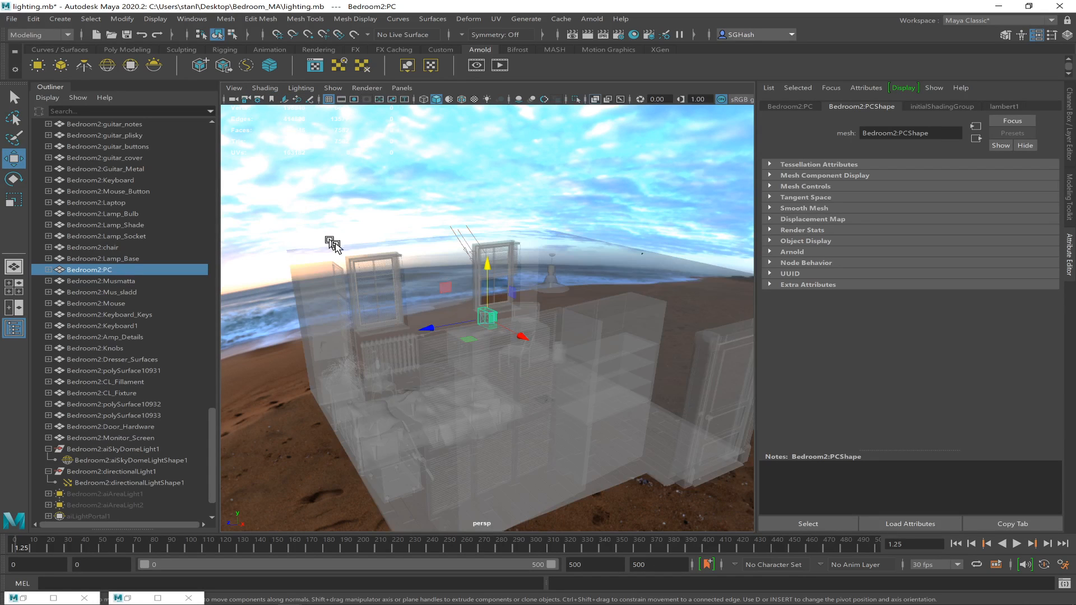
pyautogui.moveTo(577, 341)
pyautogui.keyDown('alt'); pyautogui.mouseDown()
pyautogui.moveTo(524, 365)
pyautogui.moveTo(470, 343)
pyautogui.moveTo(510, 359)
pyautogui.moveTo(560, 338)
pyautogui.mouseUp(); pyautogui.keyUp('alt')
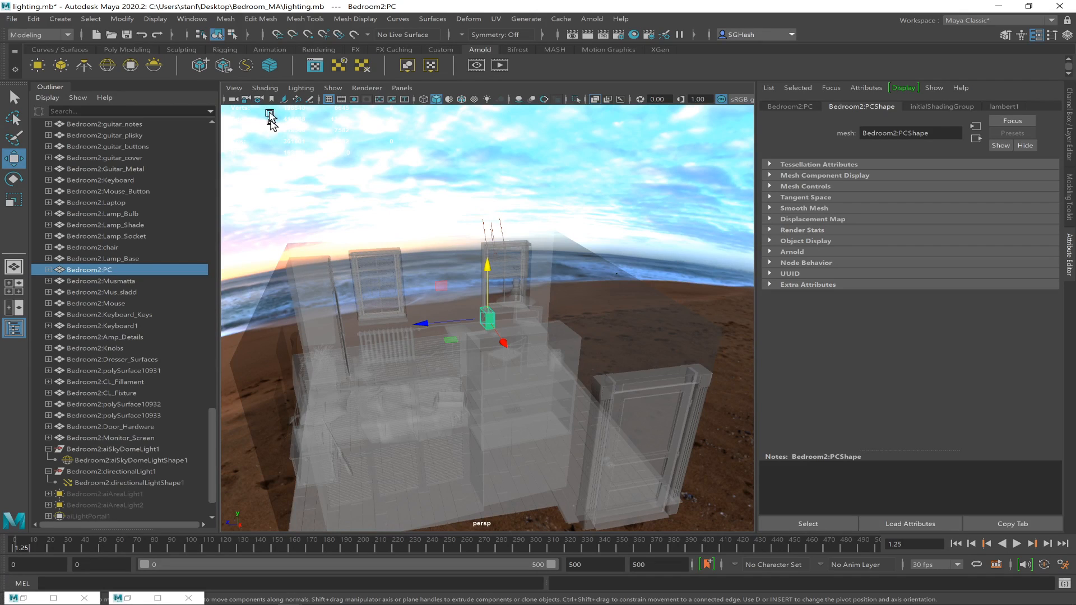
pyautogui.click(264, 88)
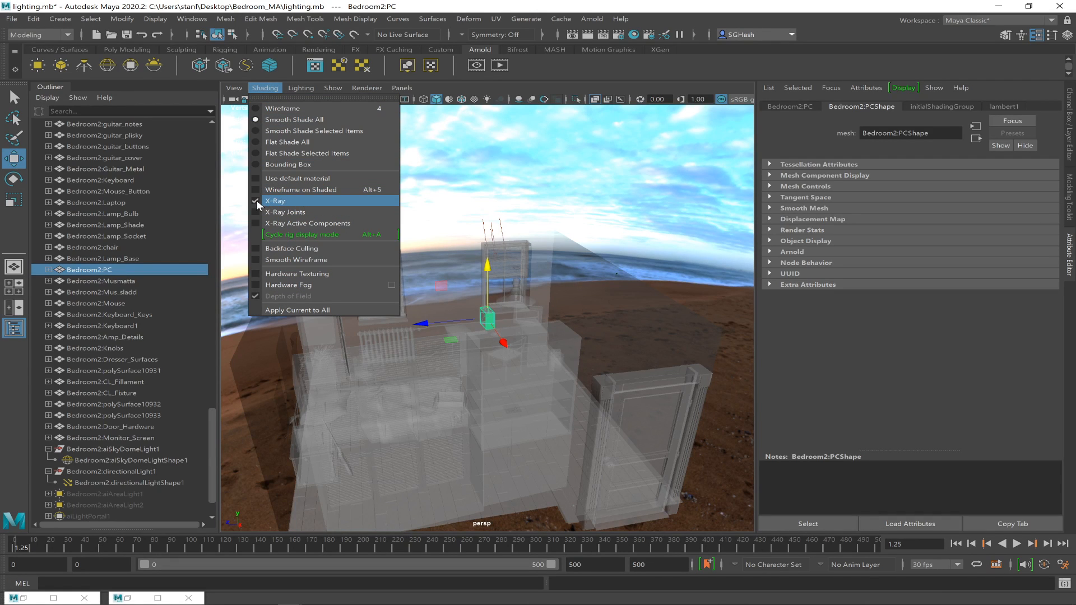
pyautogui.click(275, 200)
# Switch to wireframe display and frame the ceiling lamp's shade inside the room
pyautogui.moveTo(579, 384)
pyautogui.keyDown('alt'); pyautogui.mouseDown()
pyautogui.moveTo(456, 372)
pyautogui.moveTo(596, 344)
pyautogui.moveTo(505, 347)
pyautogui.moveTo(517, 342)
pyautogui.mouseUp(); pyautogui.keyUp('alt')
pyautogui.keyDown('alt'); pyautogui.moveTo(517, 342); pyautogui.dragTo(675, 356, button='right'); pyautogui.keyUp('alt')
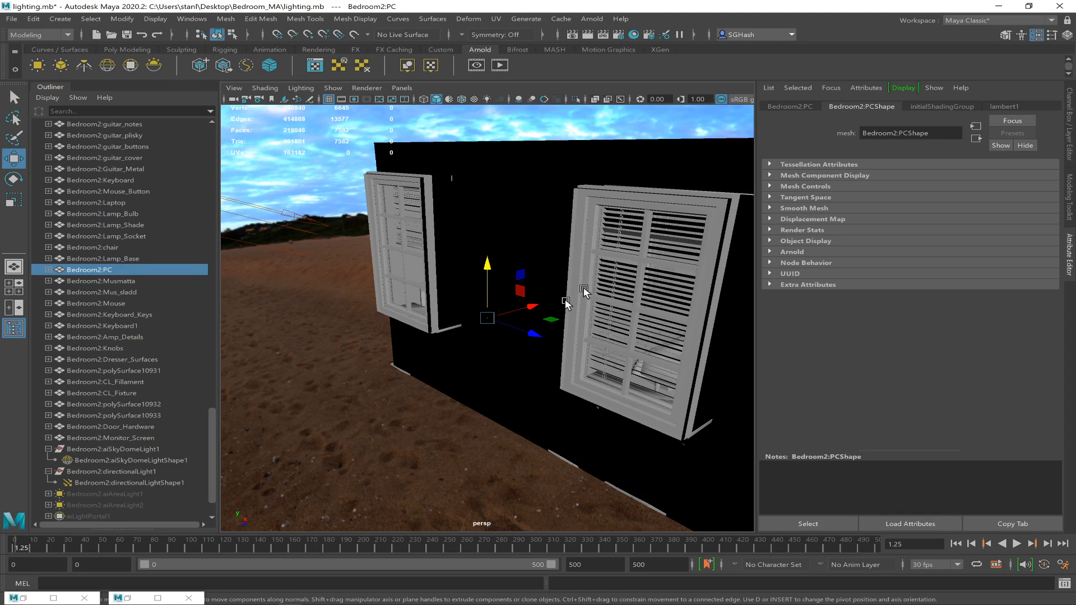
pyautogui.keyDown('alt'); pyautogui.moveTo(713, 326); pyautogui.dragTo(552, 348); pyautogui.keyUp('alt')
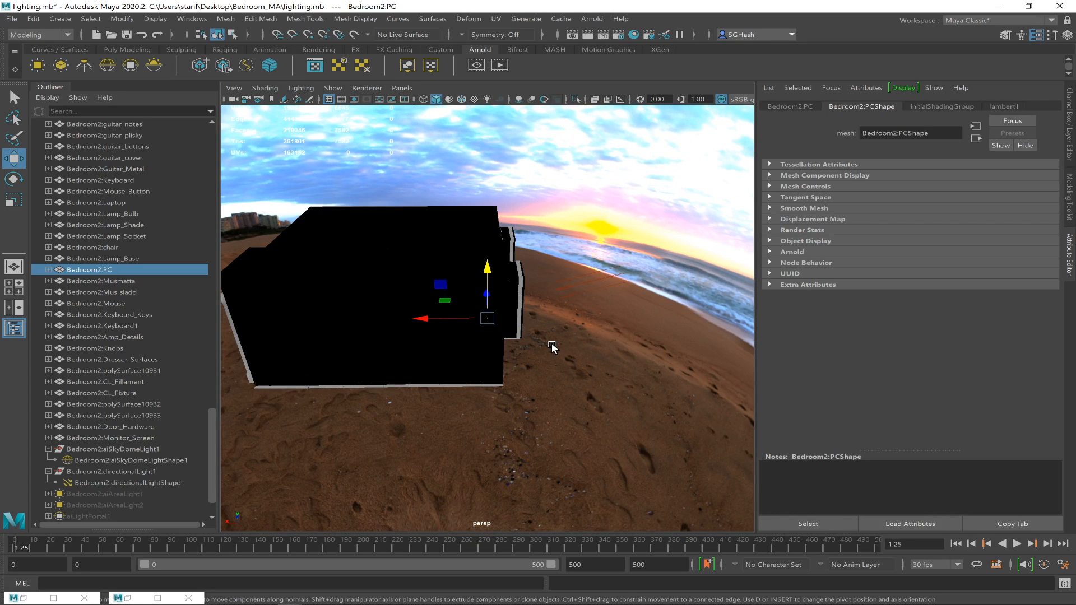
pyautogui.press('4')
pyautogui.click(403, 277)
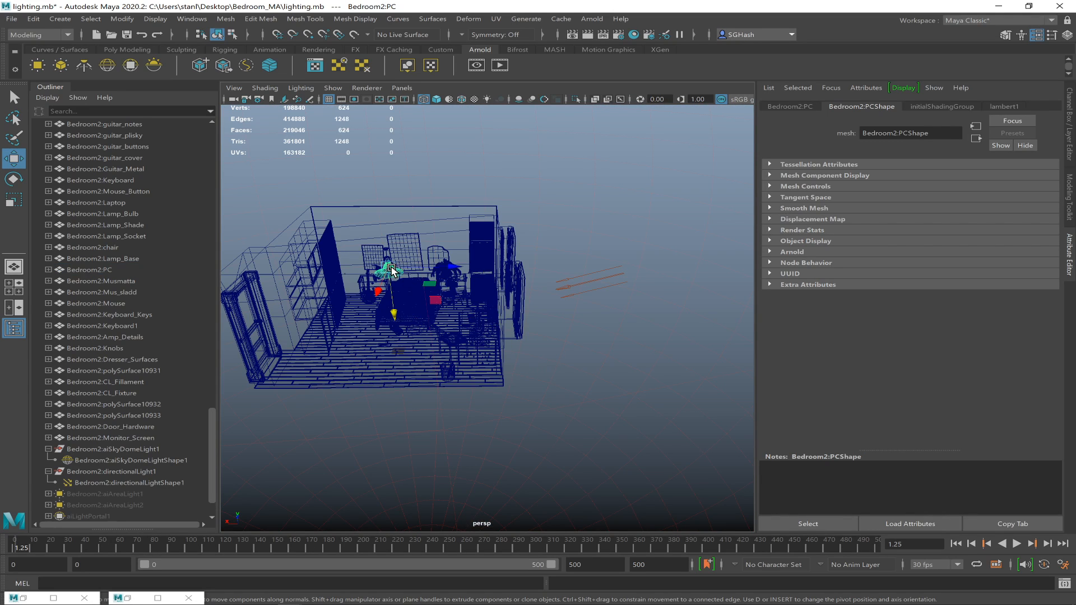
pyautogui.press('f')
pyautogui.keyDown('alt'); pyautogui.moveTo(557, 406); pyautogui.dragTo(570, 405); pyautogui.keyUp('alt')
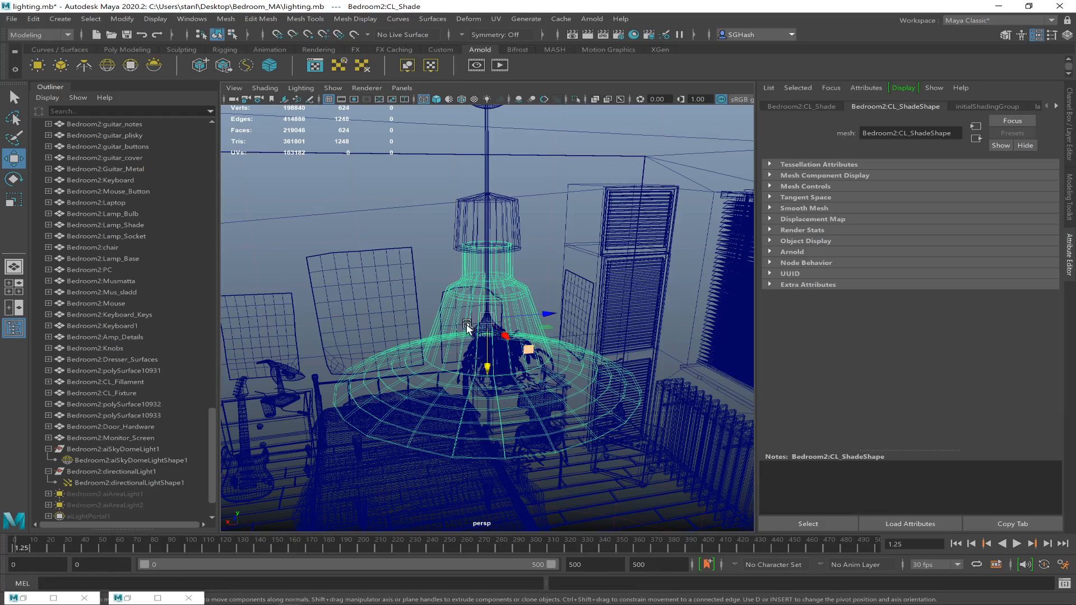
# Frame the shade of the small lamp next to the bed and examine that corner of the room
pyautogui.click(282, 382)
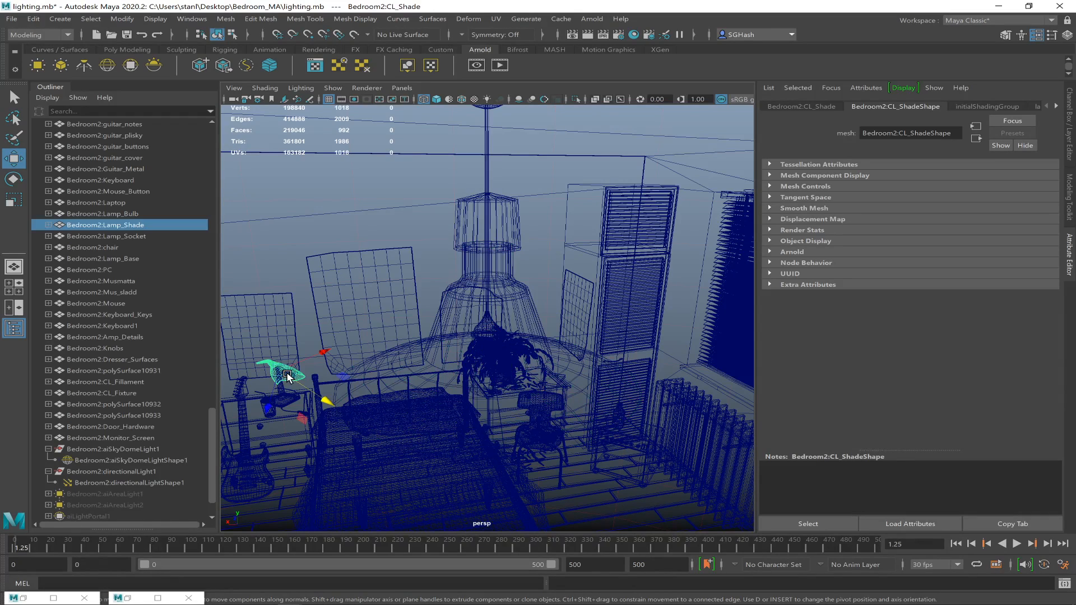
pyautogui.press('f')
pyautogui.keyDown('alt'); pyautogui.moveTo(493, 427); pyautogui.dragTo(432, 420); pyautogui.keyUp('alt')
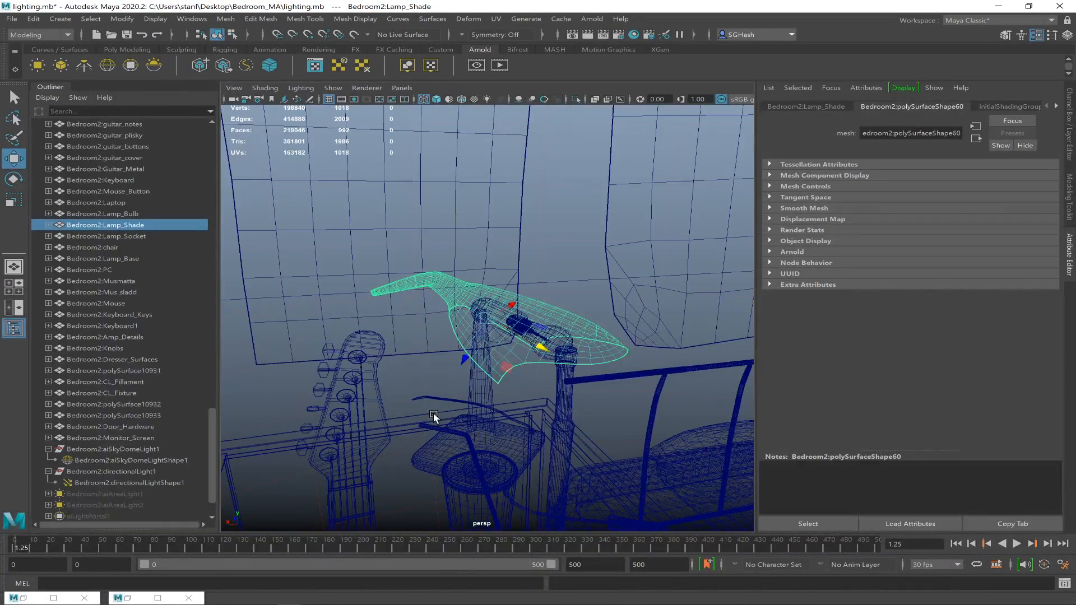
pyautogui.keyDown('alt'); pyautogui.moveTo(588, 409); pyautogui.dragTo(453, 346); pyautogui.keyUp('alt')
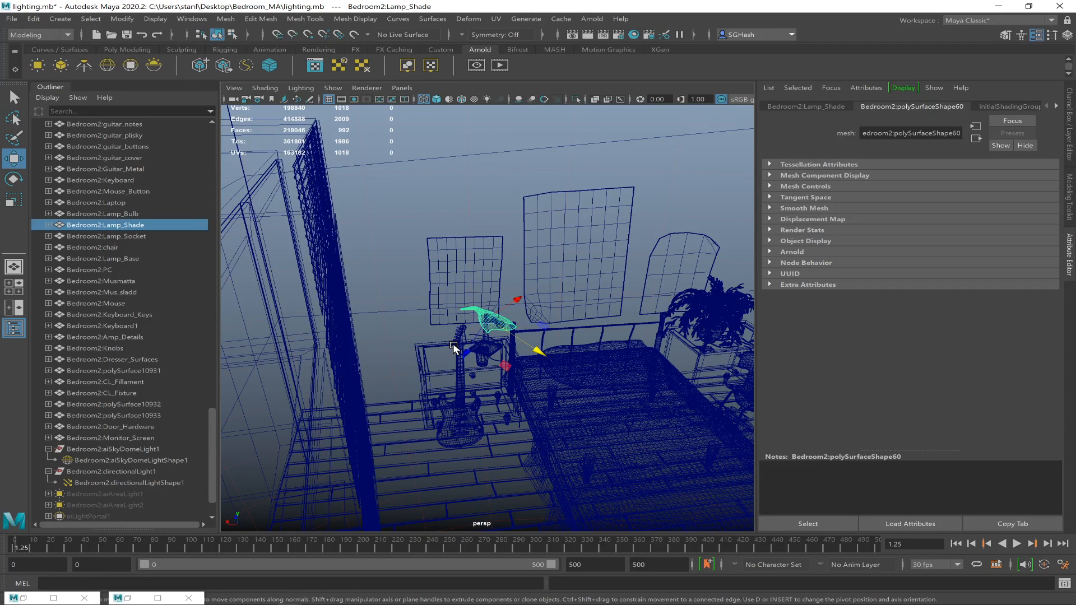
# Switch to Chrome, check the streamer's own Twitch channel in a new tab with its sound muted, and return to Maya
pyautogui.hotkey('alt', 'Tab')
pyautogui.hotkey('alt', 'Tab')
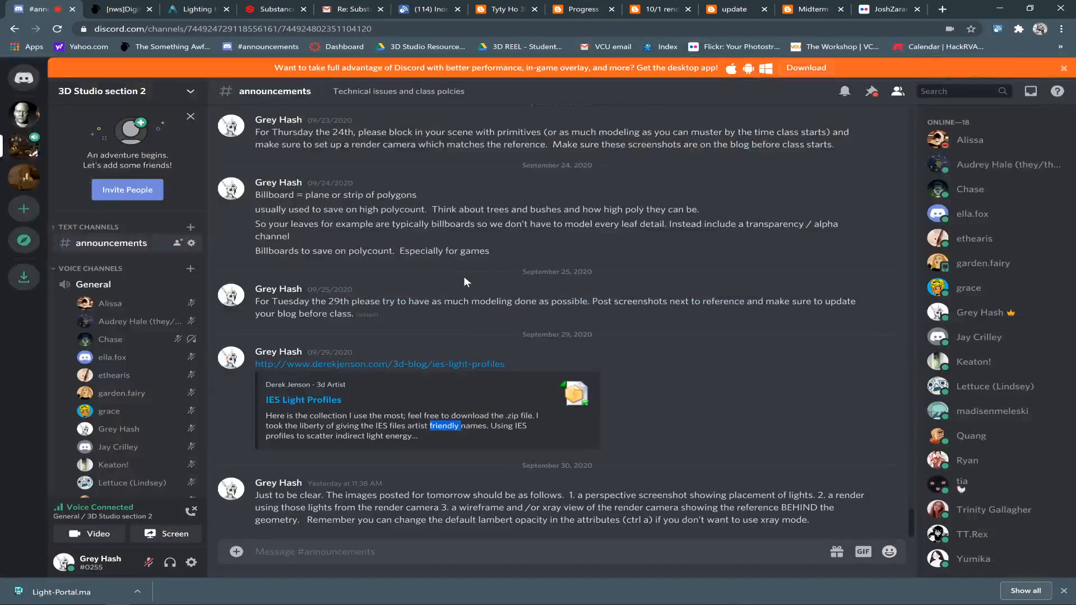
pyautogui.hotkey('ctrl', 't')
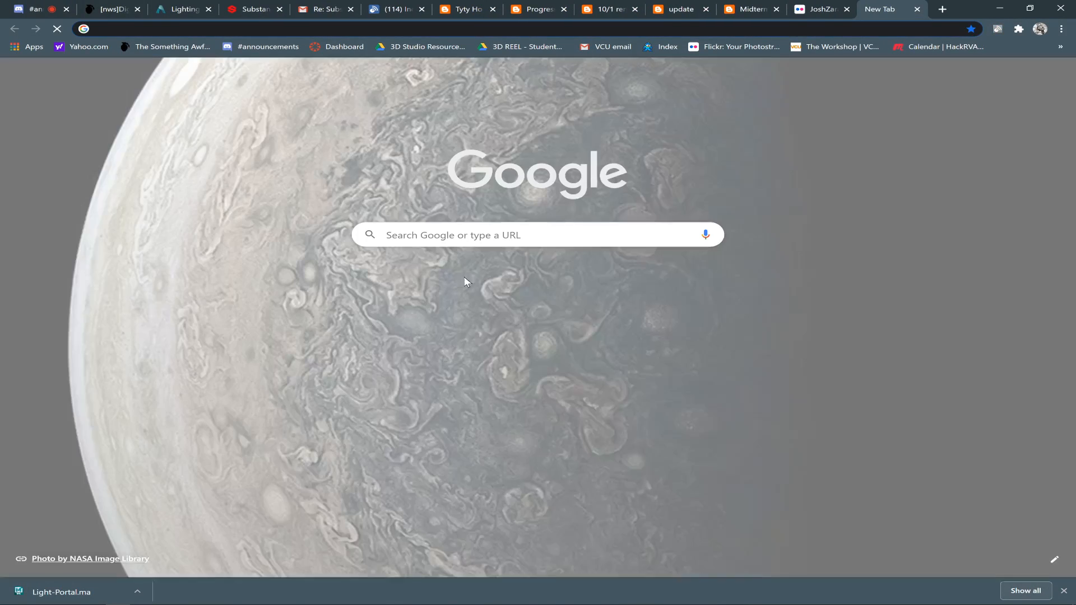
pyautogui.write('twitch.tv/grey_hash')
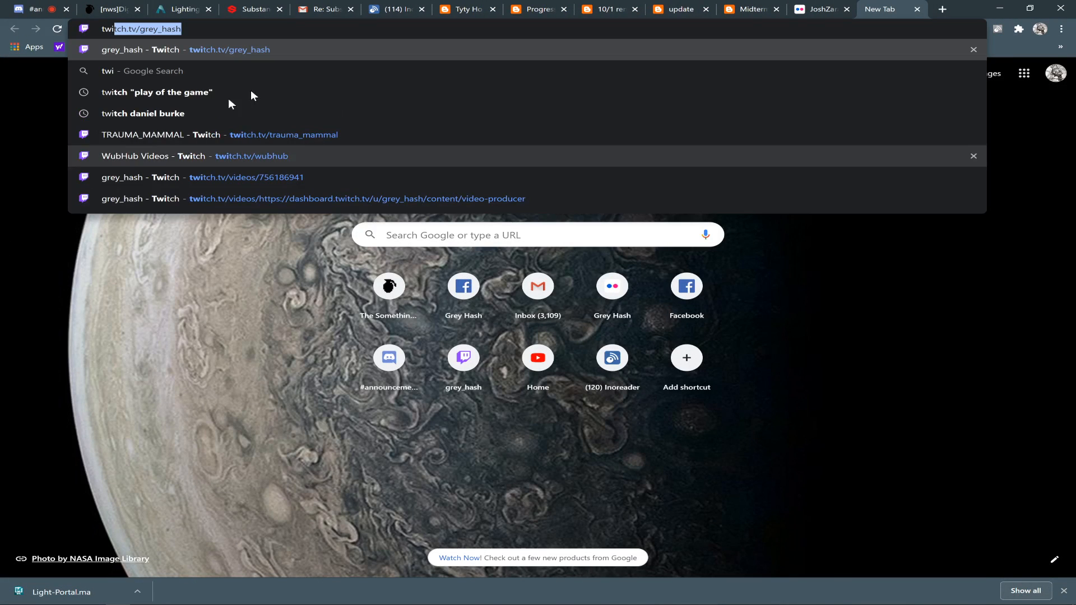
pyautogui.click(326, 55)
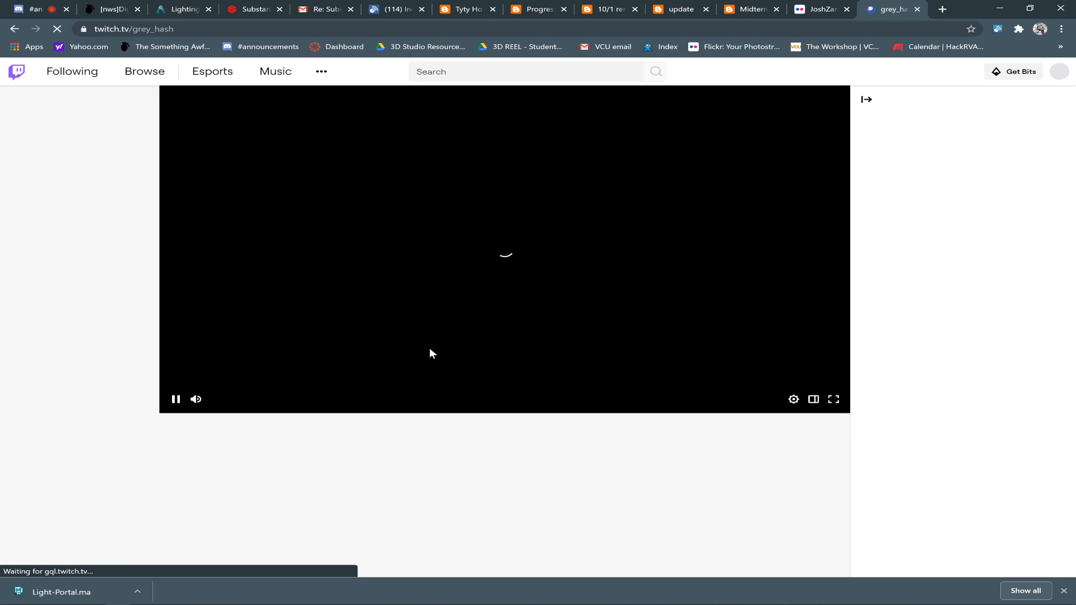
pyautogui.click(196, 399)
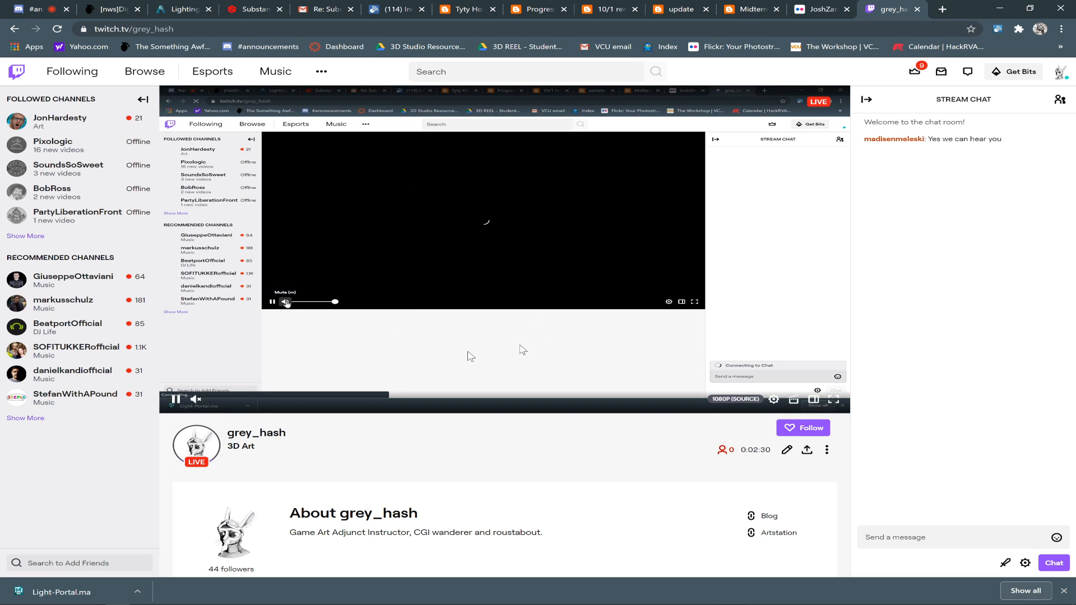
pyautogui.click(1006, 7)
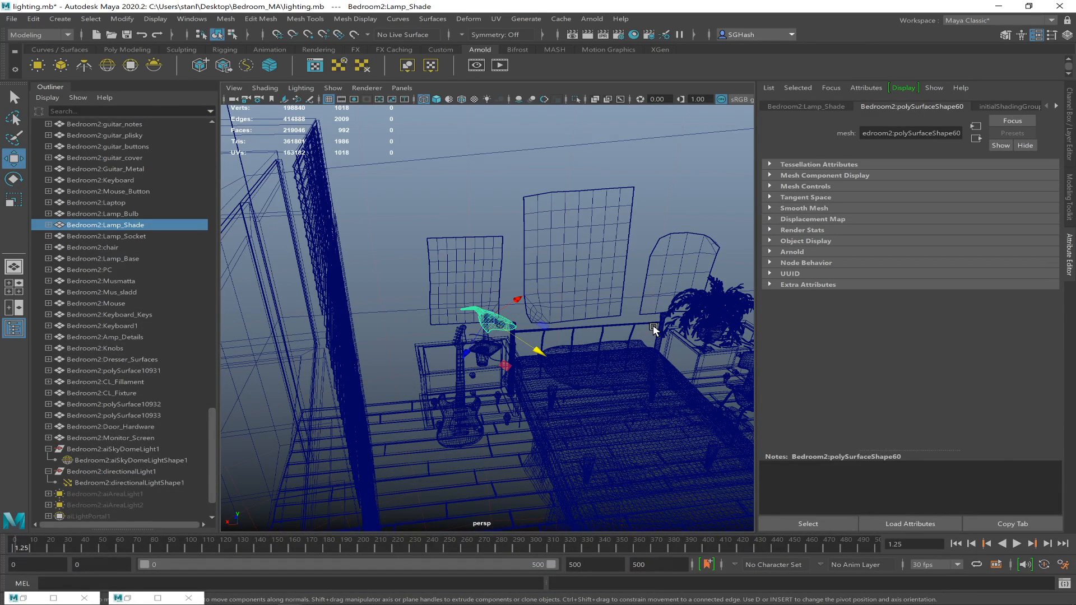
# Restore smooth shading in the viewport and rename the directional light as sun
pyautogui.keyDown('alt'); pyautogui.moveTo(654, 329); pyautogui.dragTo(569, 319); pyautogui.keyUp('alt')
pyautogui.press('5')
pyautogui.keyDown('alt'); pyautogui.moveTo(370, 318); pyautogui.dragTo(516, 369); pyautogui.keyUp('alt')
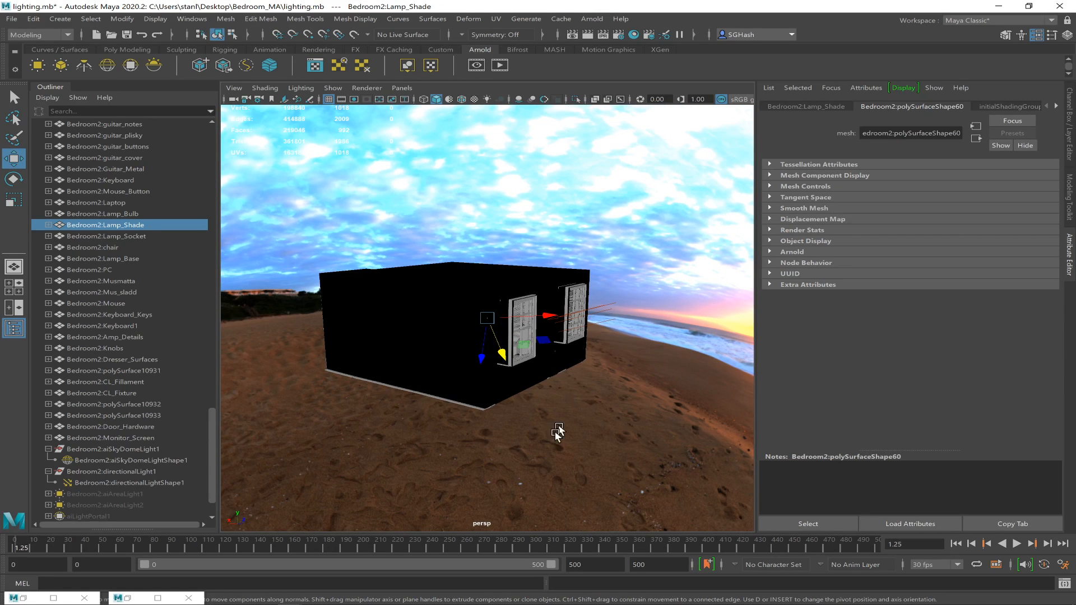
pyautogui.click(154, 480)
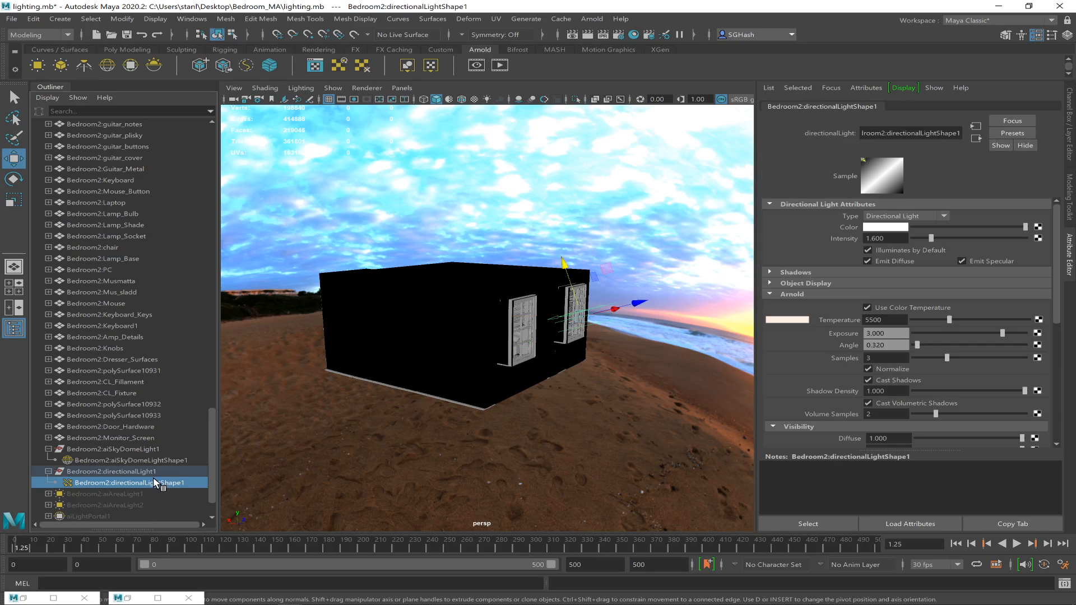
pyautogui.doubleClick(111, 471)
pyautogui.write('su')
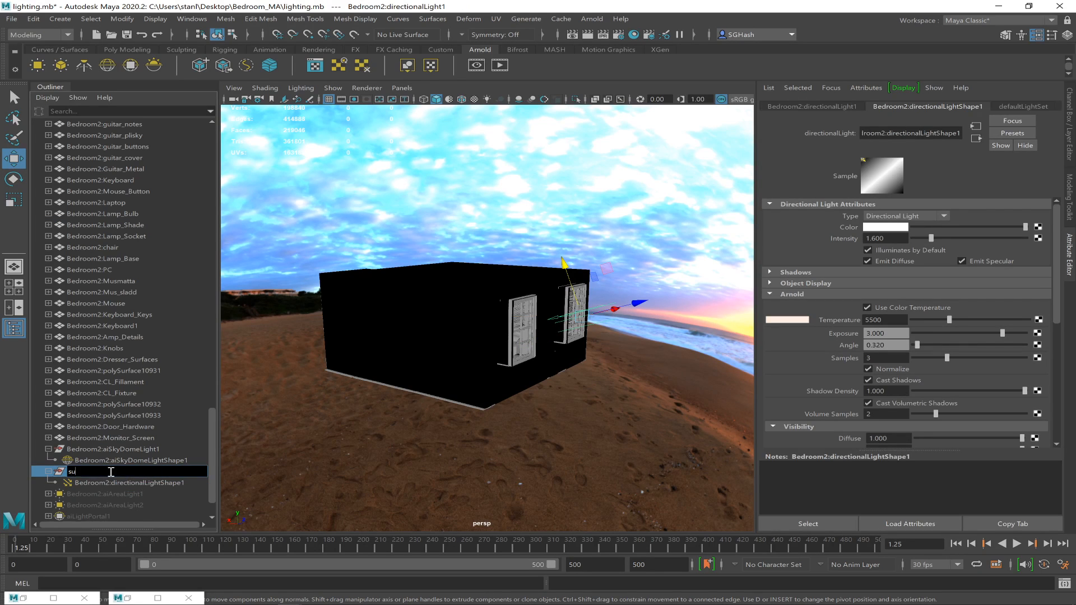
pyautogui.write('n')
pyautogui.press('Return')
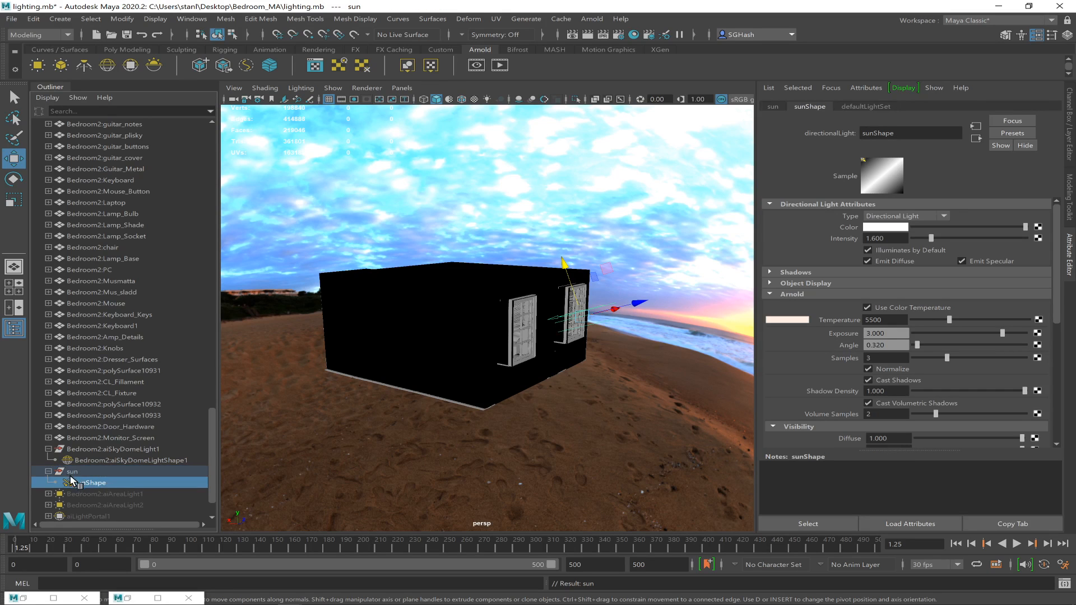
# Collapse the sun light's hierarchy in the Outliner and hide the light
pyautogui.click(49, 471)
pyautogui.click(73, 471)
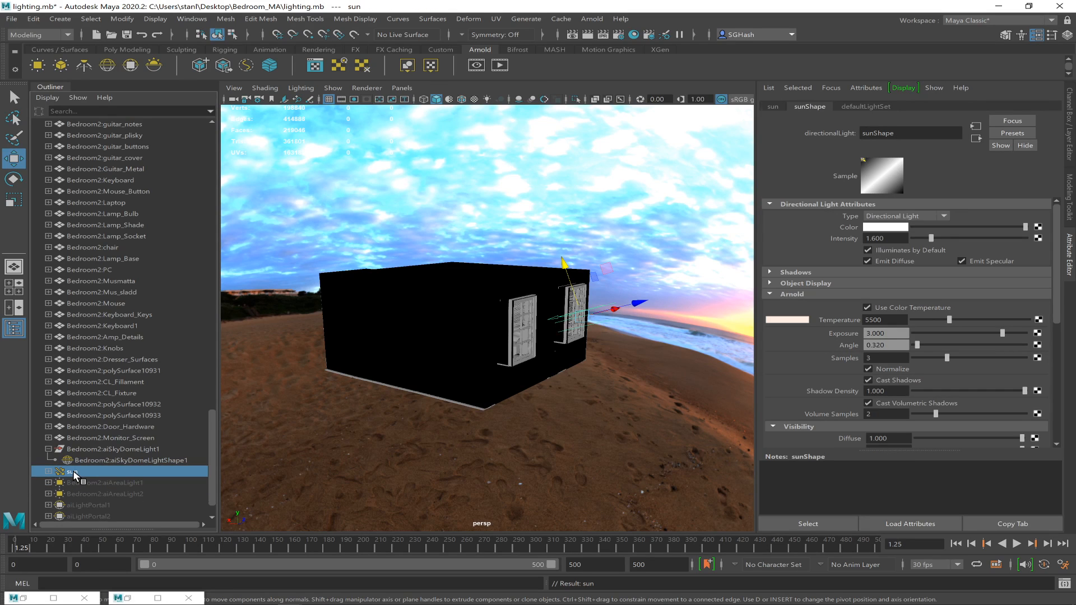
pyautogui.press('h')
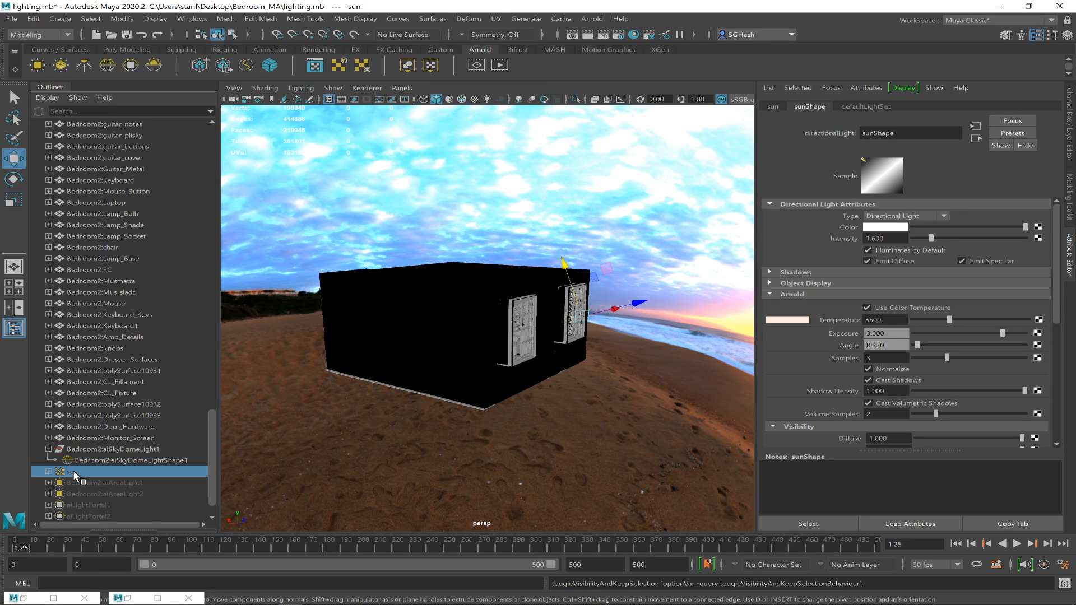
# Collapse the sky dome light's hierarchy and rename the light as sky
pyautogui.click(118, 462)
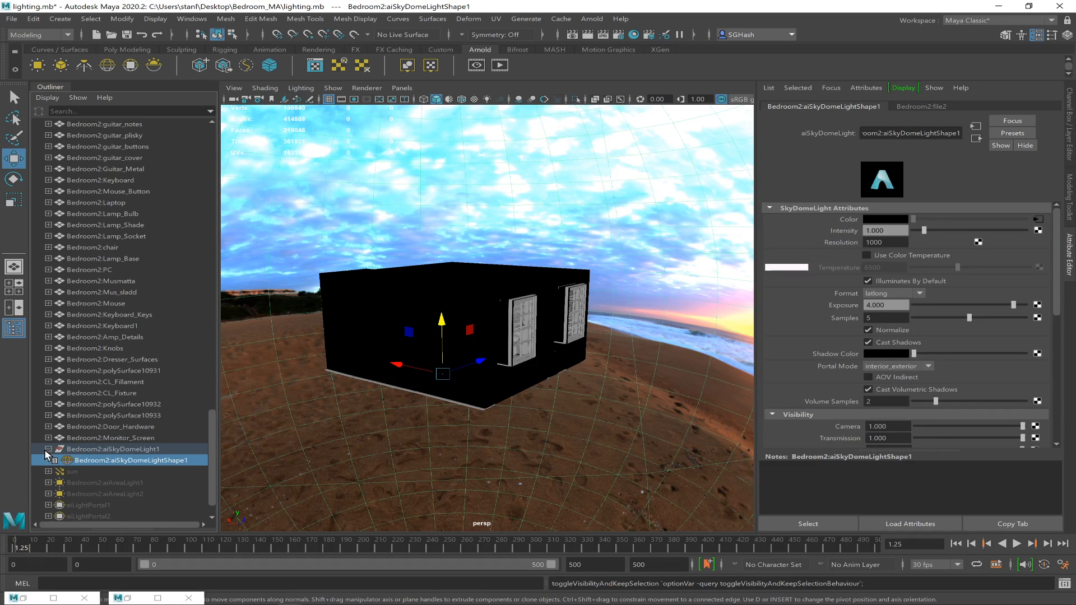
pyautogui.click(48, 449)
pyautogui.doubleClick(96, 448)
pyautogui.write('sky')
pyautogui.press('Return')
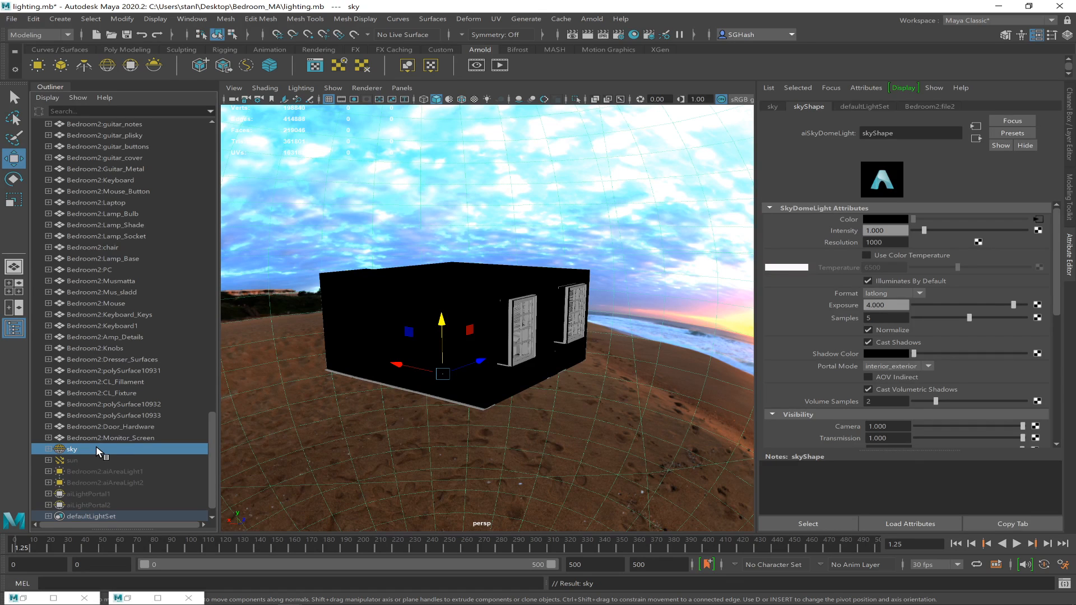
# Compare the sun and sky lights by selecting them alternately, ending with sky selected
pyautogui.click(86, 460)
pyautogui.click(94, 449)
pyautogui.click(88, 461)
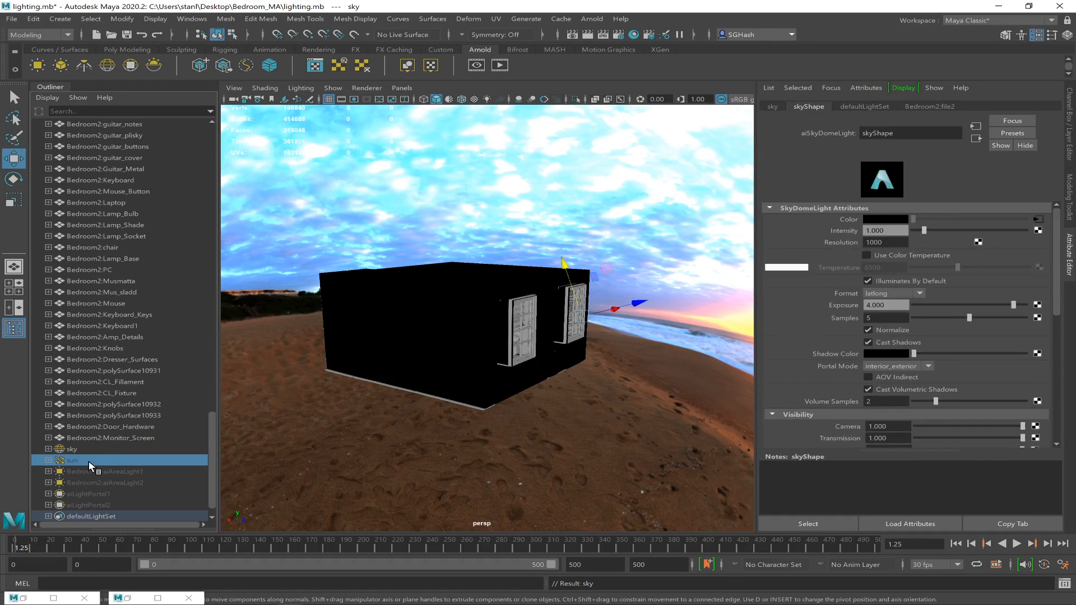
pyautogui.click(99, 449)
pyautogui.click(89, 456)
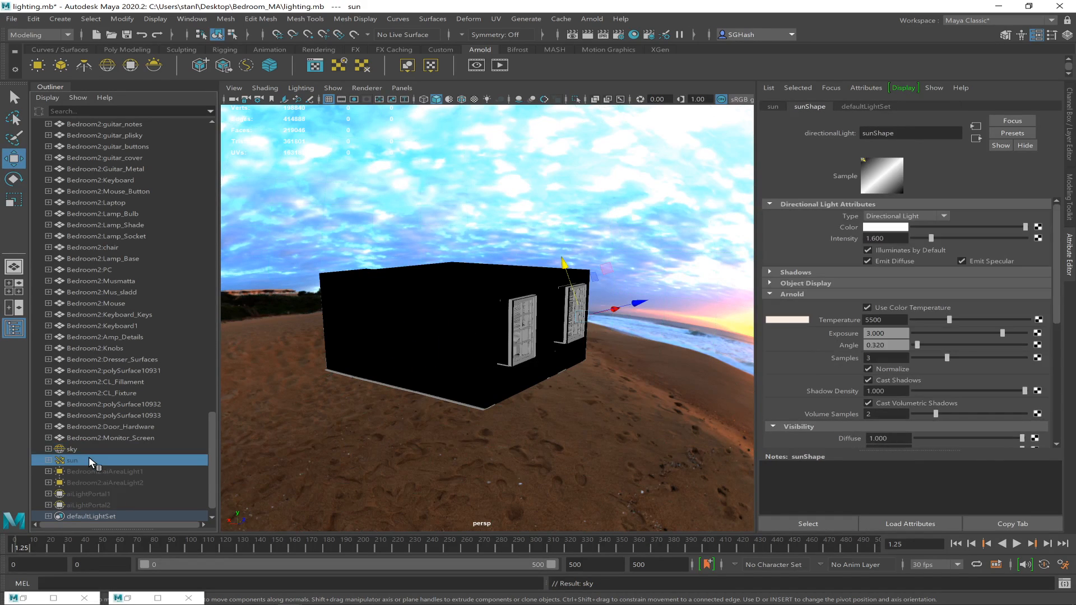
pyautogui.click(93, 448)
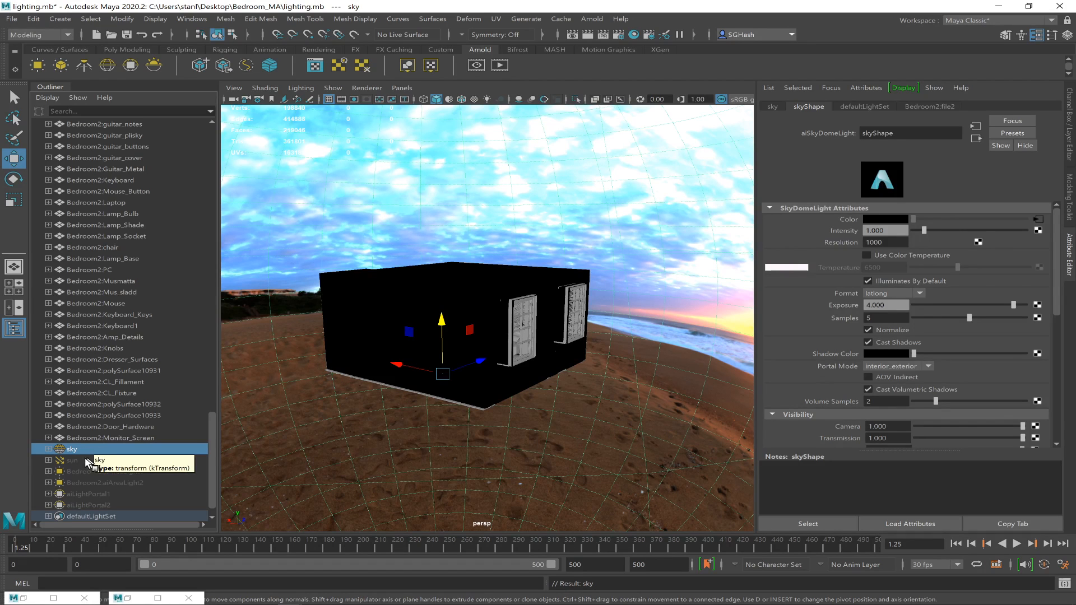
# Compare the sun light's attributes with the sky dome light's once more and delete the existing sky light
pyautogui.click(77, 461)
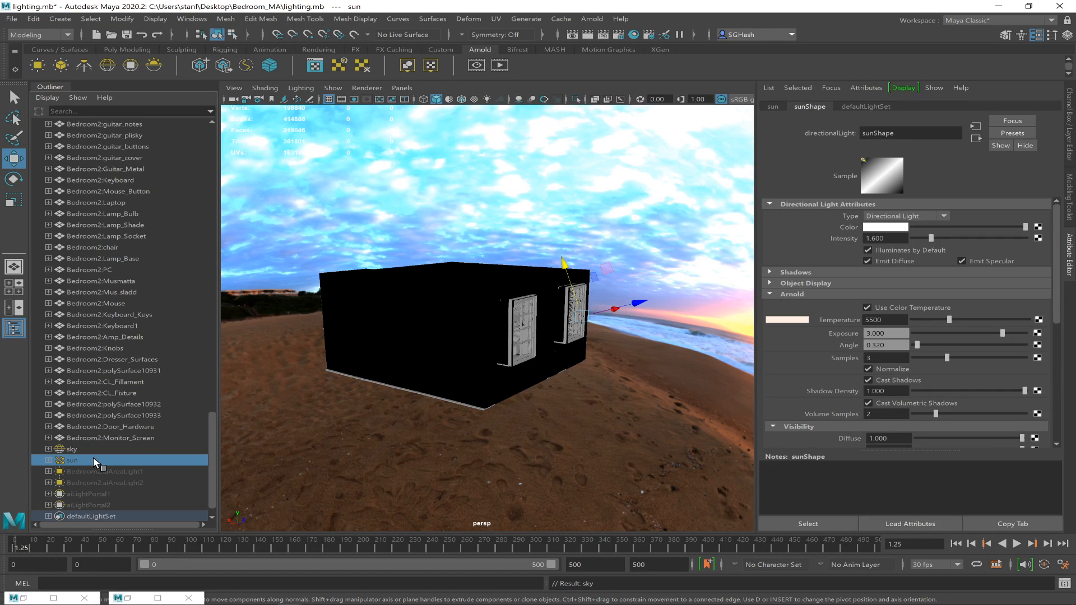
pyautogui.click(107, 449)
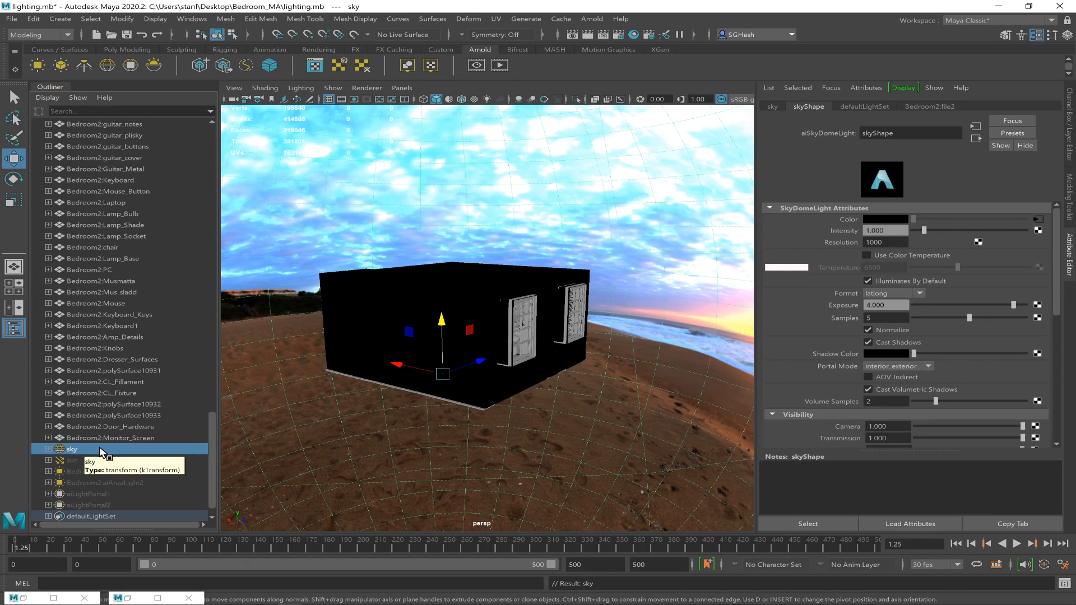
pyautogui.click(73, 461)
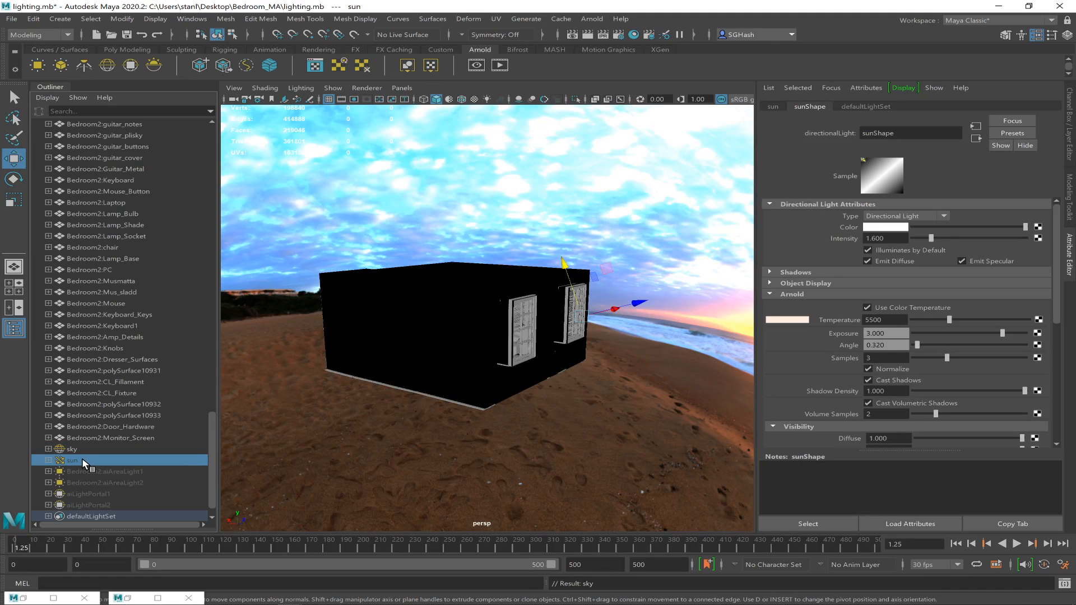
pyautogui.click(92, 452)
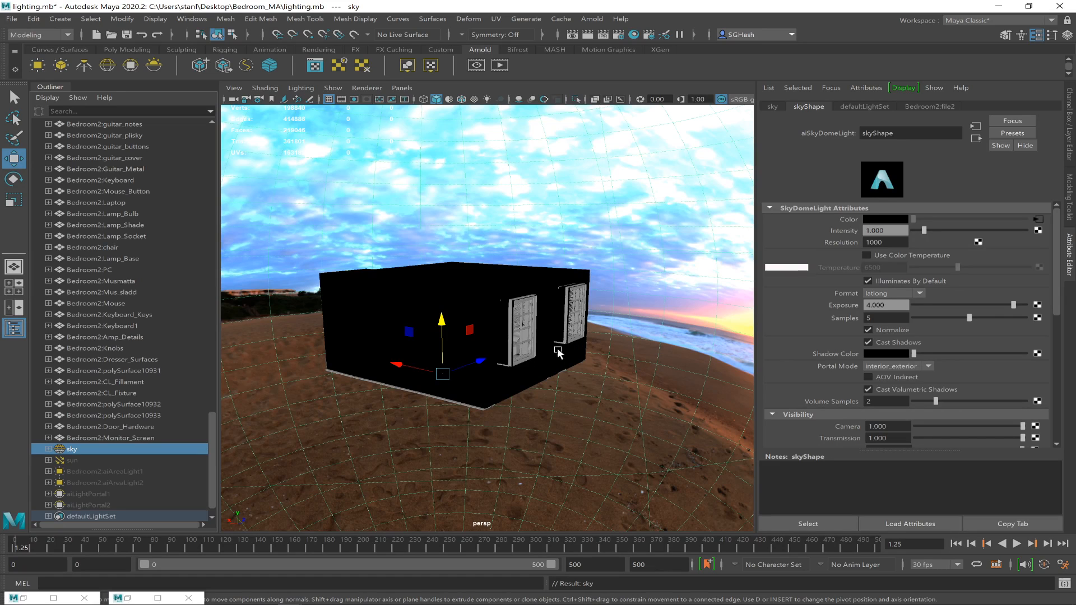
pyautogui.press('Delete')
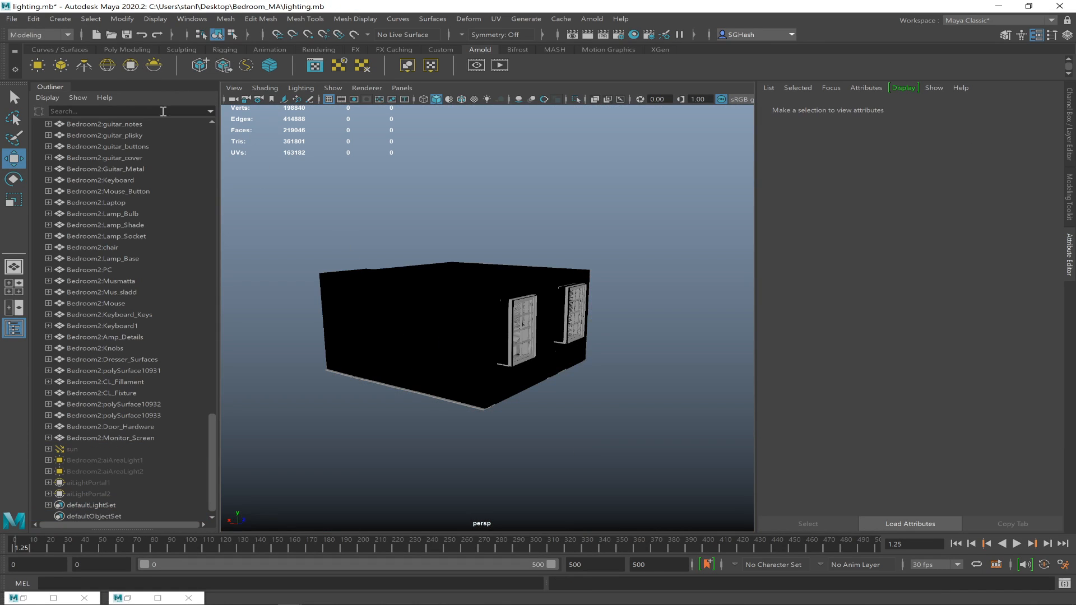
# Create a new Arnold sky dome light and rename it Sky
pyautogui.click(107, 68)
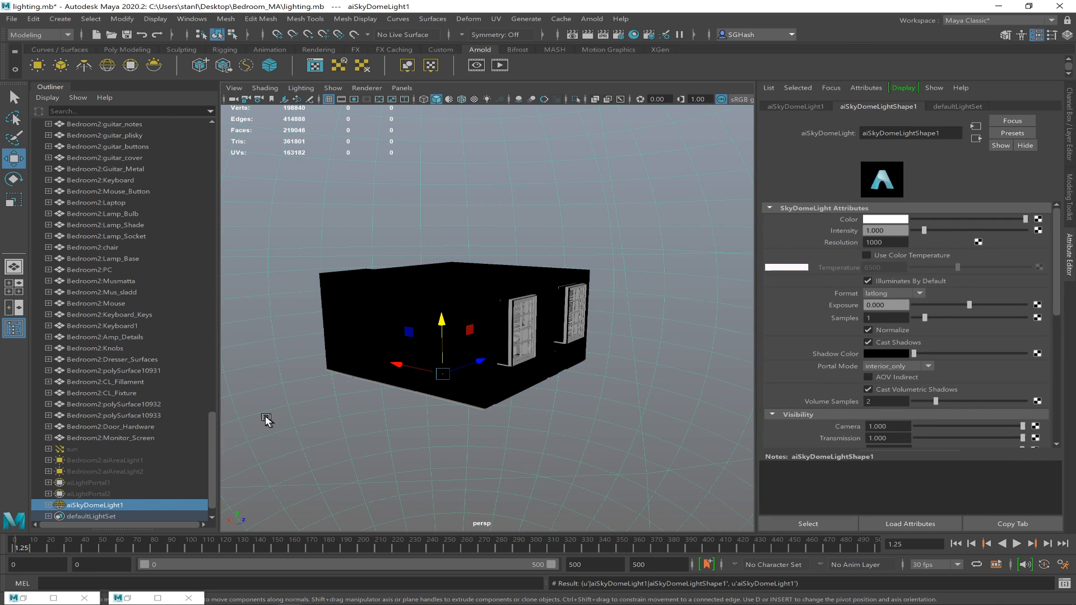
pyautogui.doubleClick(105, 505)
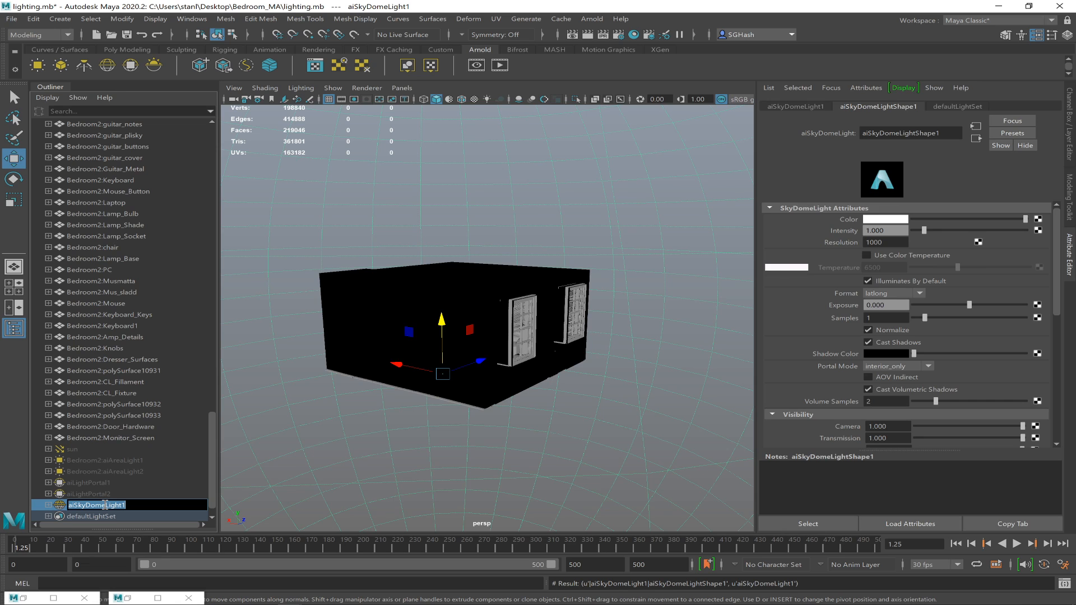
pyautogui.write('Sky')
pyautogui.press('Return')
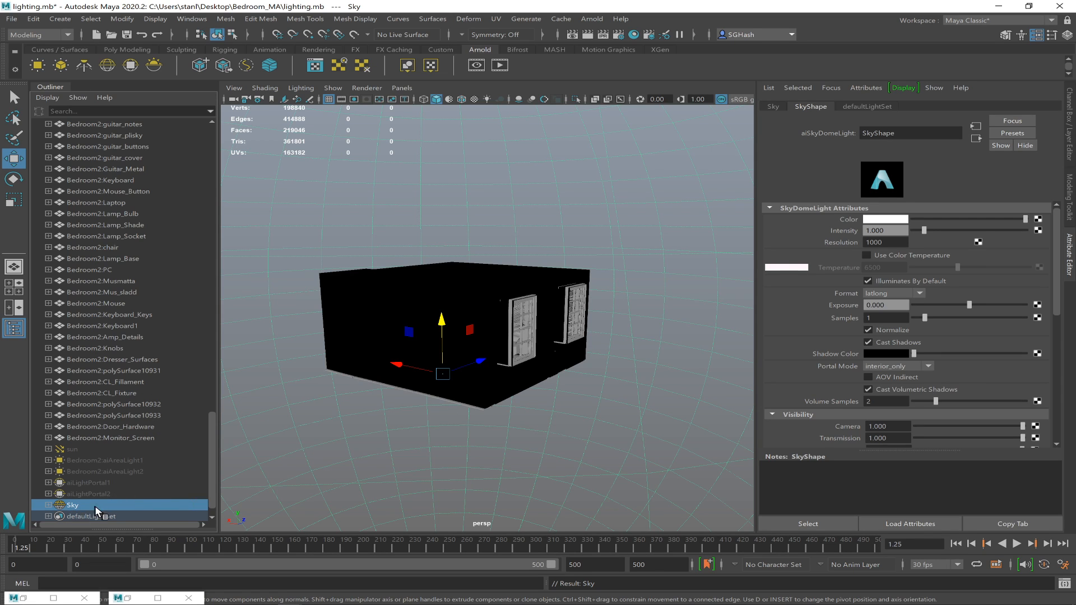
# Look through the Bedroom2:rendercam camera in the viewport and display its resolution gate
pyautogui.click(402, 88)
pyautogui.moveTo(448, 100)
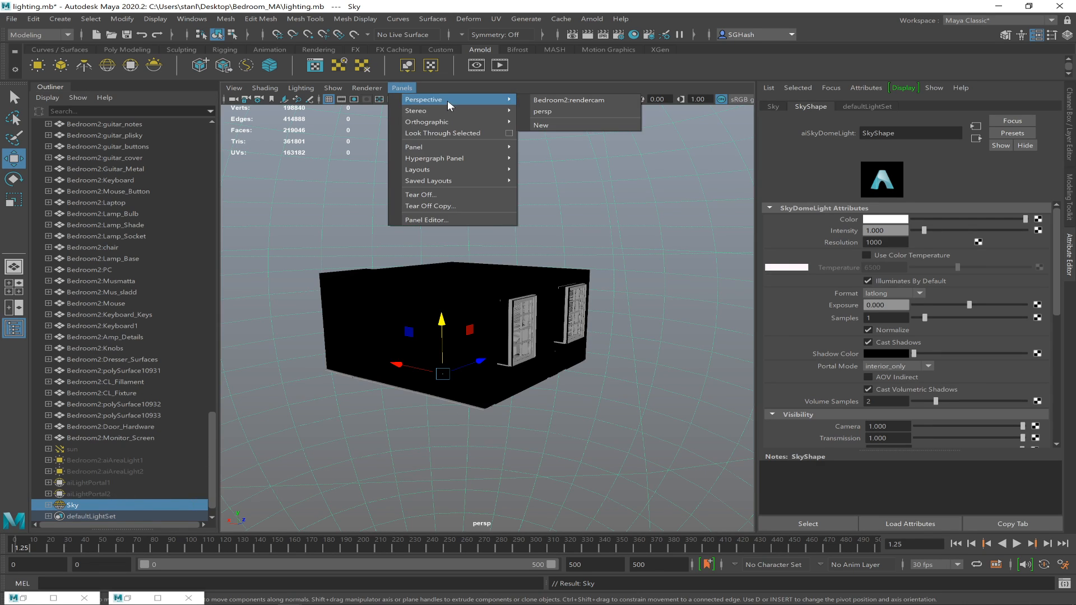
pyautogui.click(555, 100)
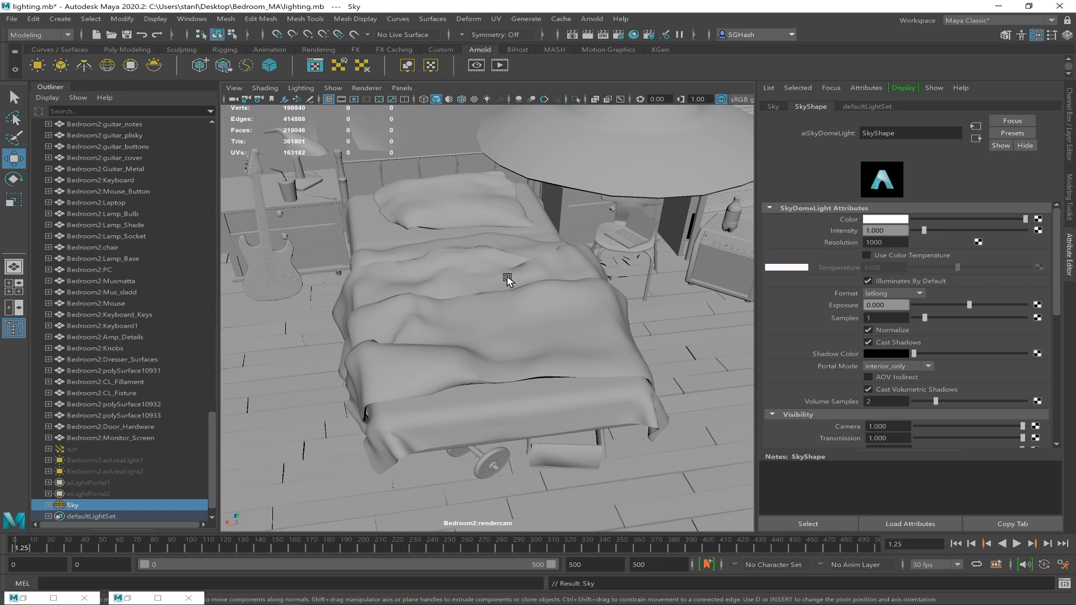
pyautogui.click(355, 100)
pyautogui.moveTo(504, 336)
pyautogui.keyDown('alt'); pyautogui.mouseDown(button='right')
pyautogui.moveTo(472, 329)
pyautogui.moveTo(511, 337)
pyautogui.moveTo(471, 337)
pyautogui.moveTo(499, 339)
pyautogui.mouseUp(button='right'); pyautogui.keyUp('alt')
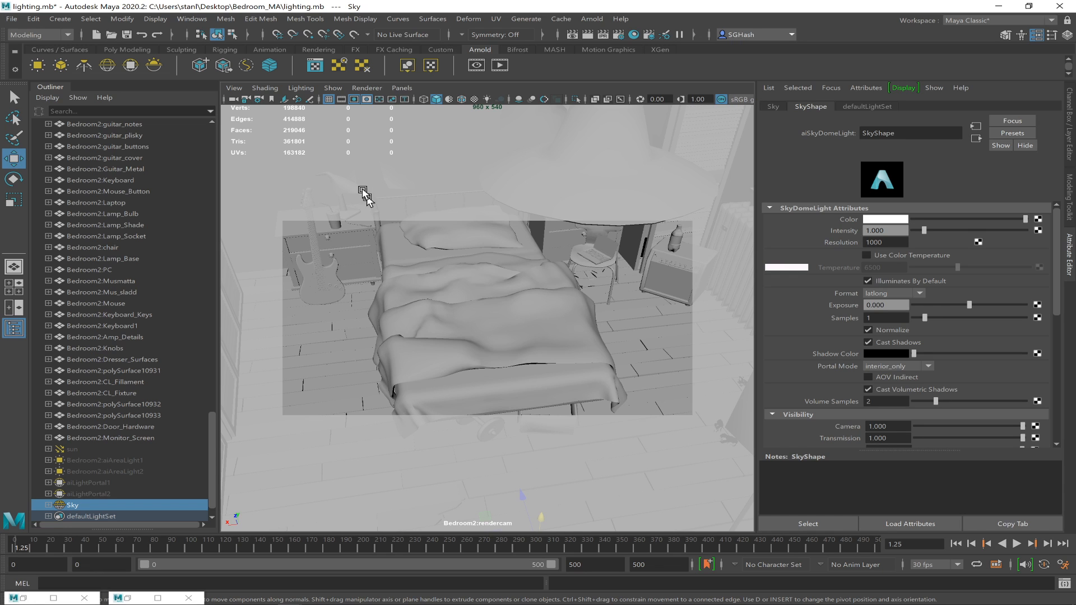
# Open the attributes of the Bedroom2:rendercam camera and set its focal length to 35
pyautogui.click(235, 88)
pyautogui.click(249, 107)
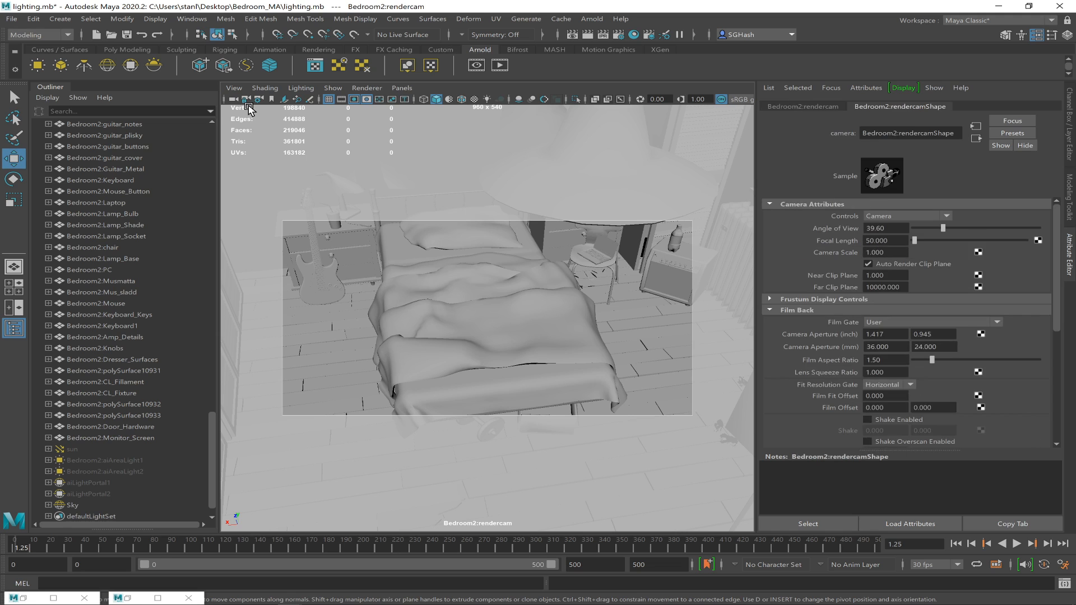
pyautogui.click(893, 240)
pyautogui.moveTo(900, 240); pyautogui.dragTo(864, 240)
pyautogui.write('35')
pyautogui.press('Return')
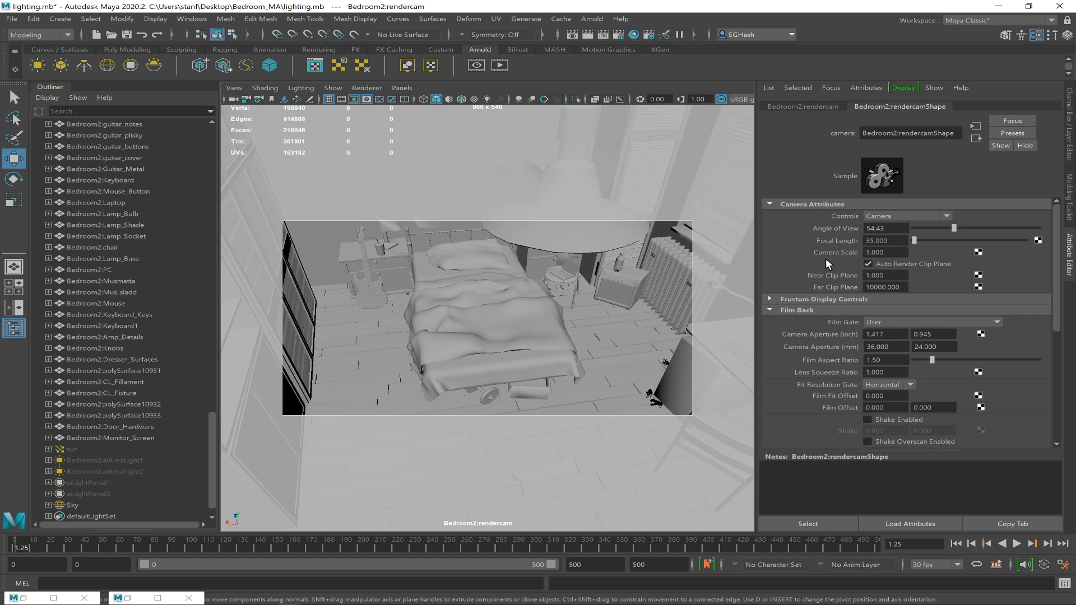
# Try a focal length of 18 on the render camera and set it back to 35
pyautogui.moveTo(900, 240); pyautogui.dragTo(864, 241)
pyautogui.write('18')
pyautogui.press('Return')
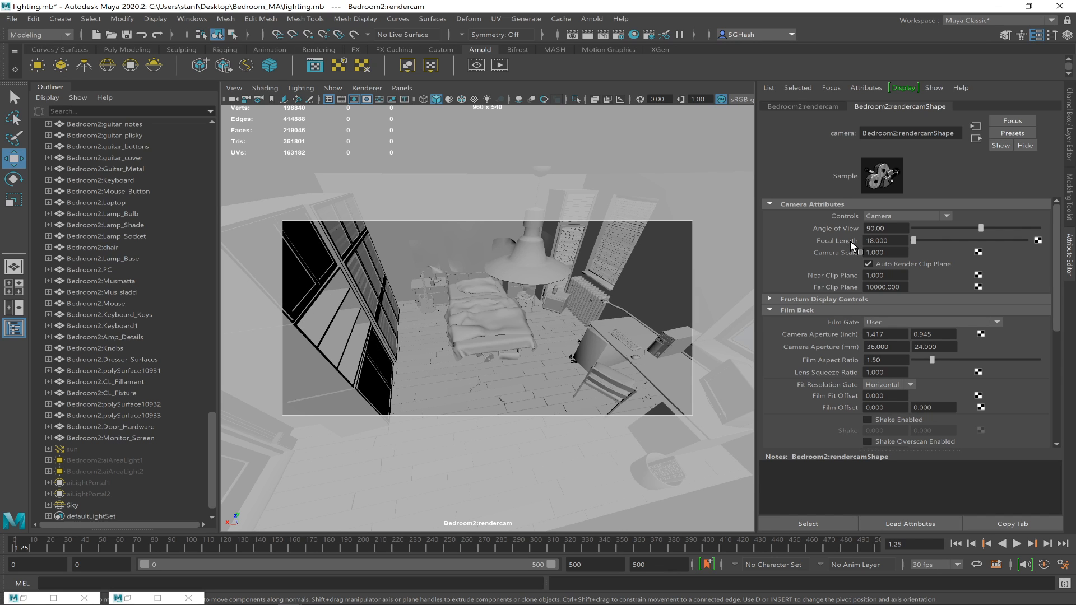
pyautogui.moveTo(899, 240); pyautogui.dragTo(861, 241)
pyautogui.write('35')
pyautogui.press('Return')
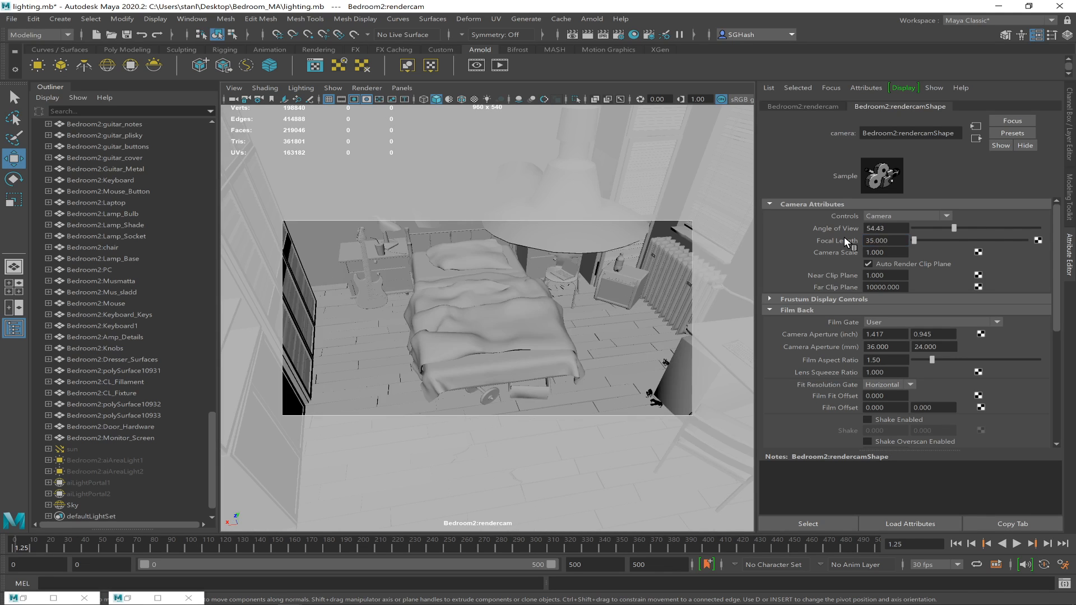
# Turn on smooth mesh preview for the ceiling lamp shade and test-render the rendercam view with the Sky light selected
pyautogui.click(625, 238)
pyautogui.press('3')
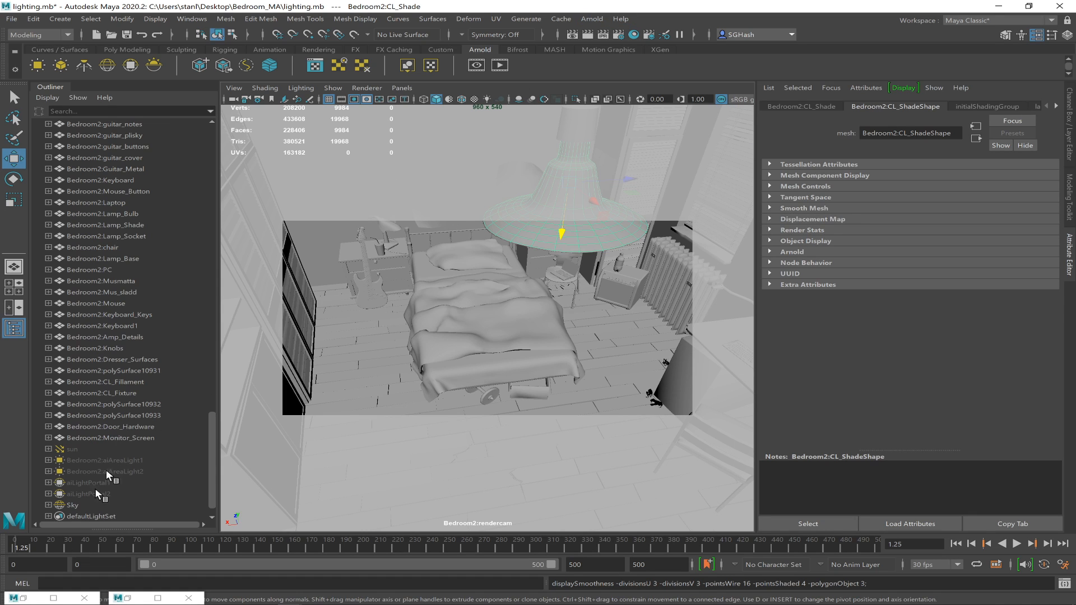
pyautogui.click(79, 505)
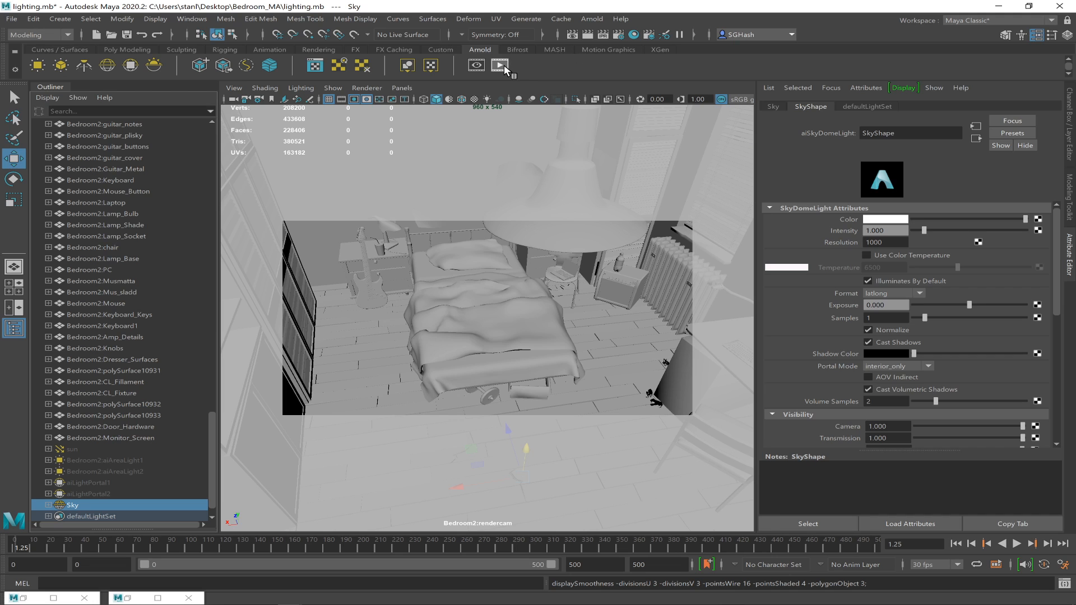
pyautogui.click(592, 37)
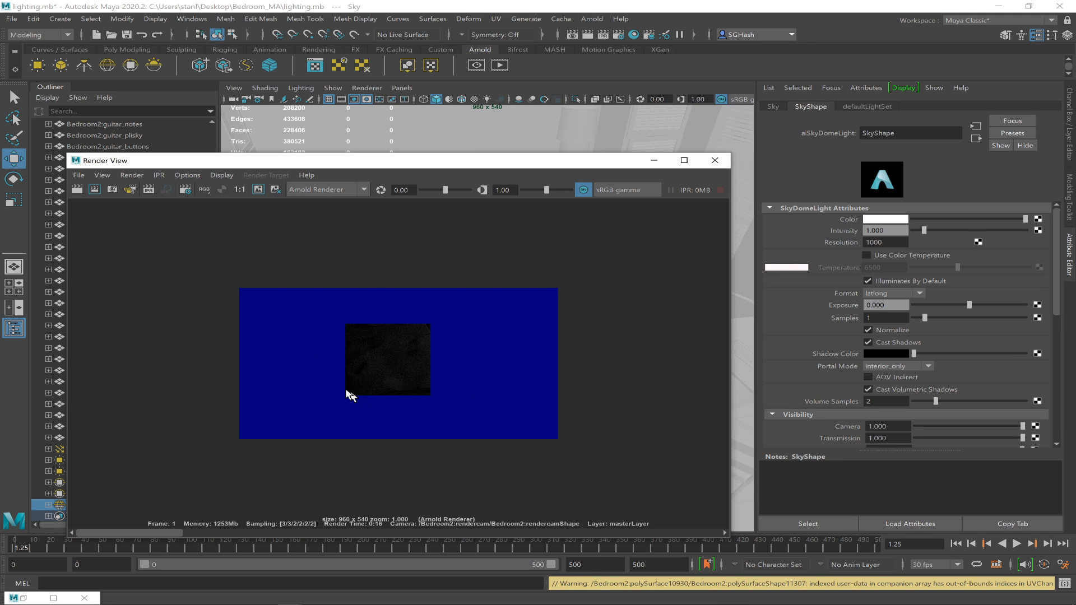
# Shrink the Render View window and place it clear of the Sky light's attributes and most of the viewport
pyautogui.moveTo(477, 166); pyautogui.dragTo(559, 141)
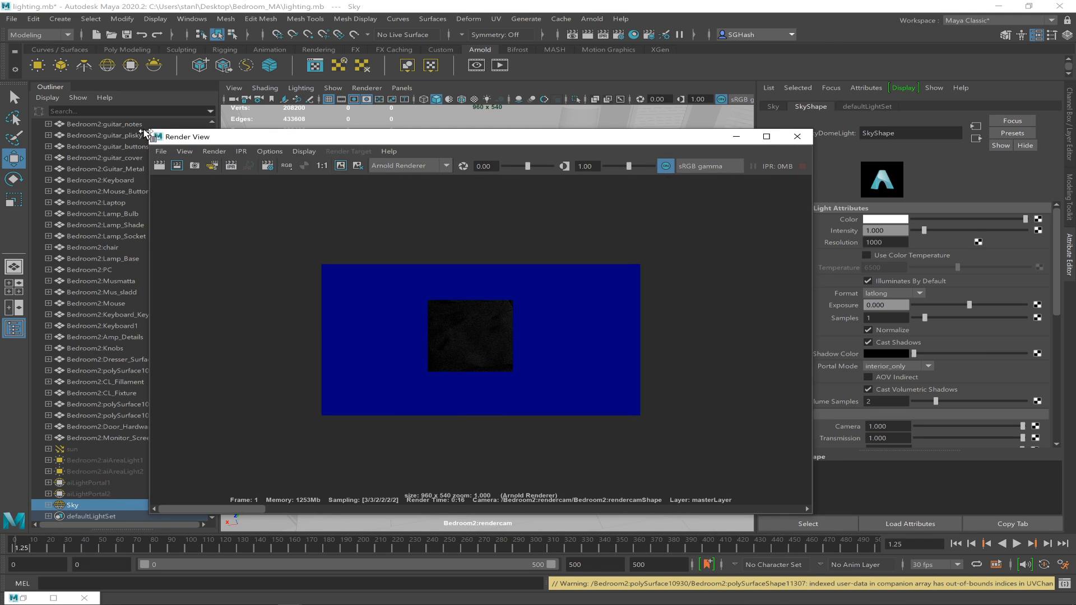
pyautogui.moveTo(151, 129); pyautogui.dragTo(421, 223)
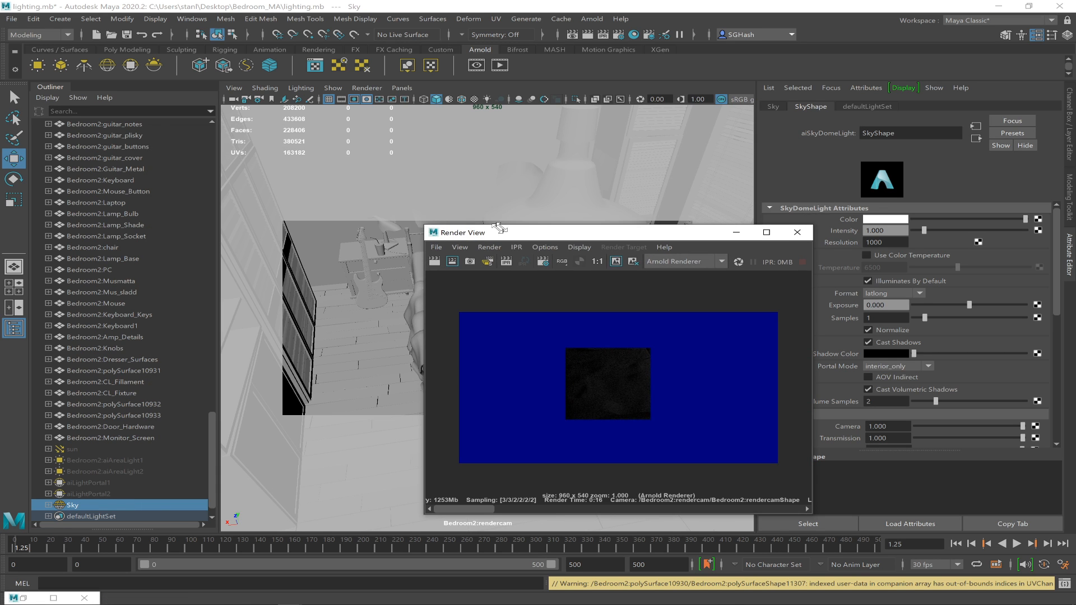
pyautogui.moveTo(532, 234); pyautogui.dragTo(144, 116)
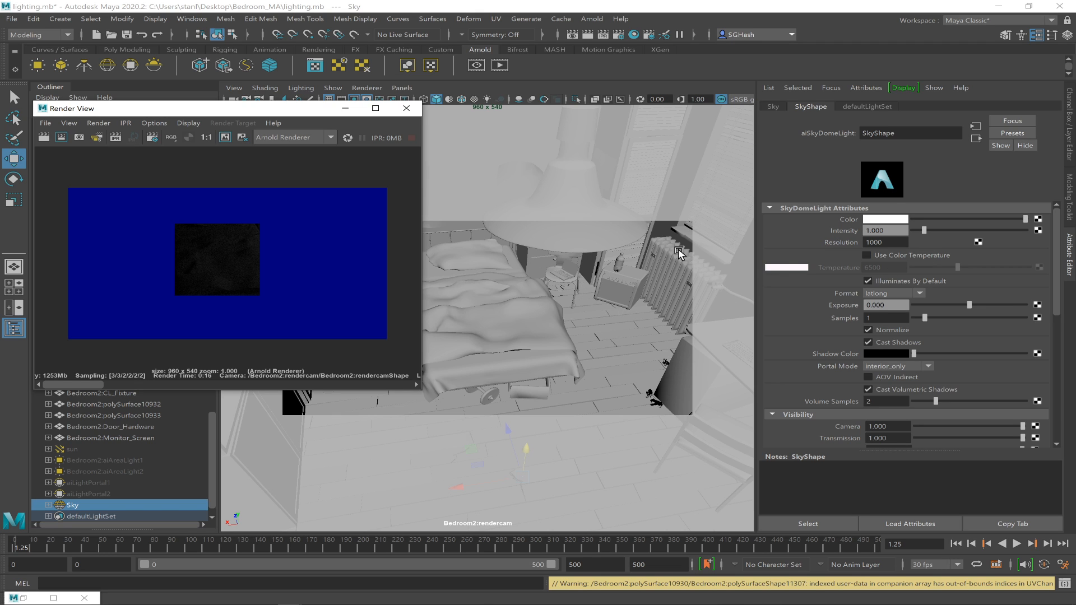
# Set the Sky light's intensity to 3
pyautogui.click(889, 231)
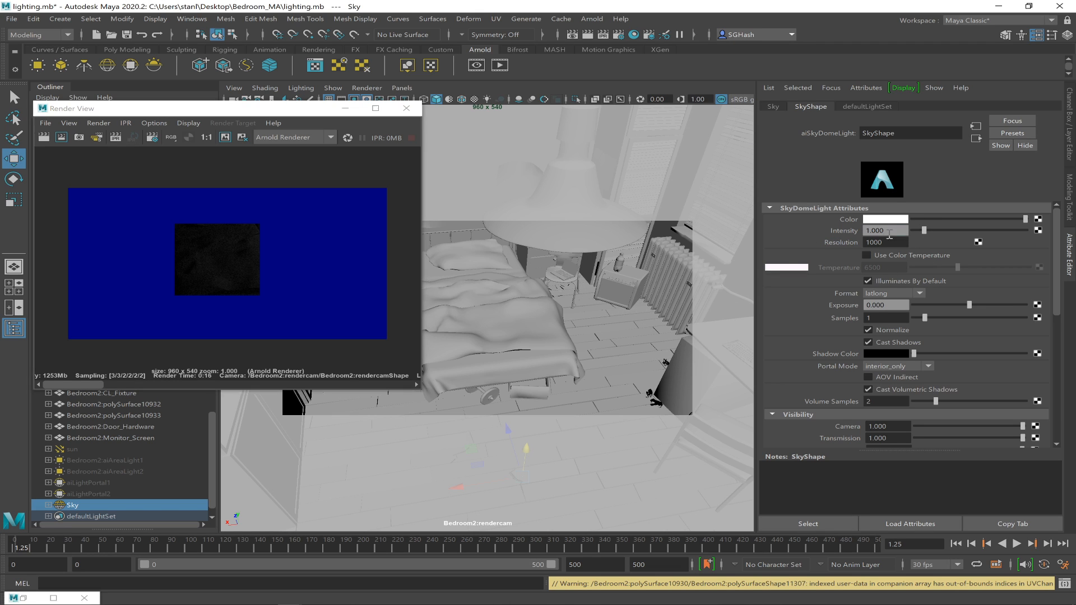
pyautogui.write('3')
pyautogui.press('Return')
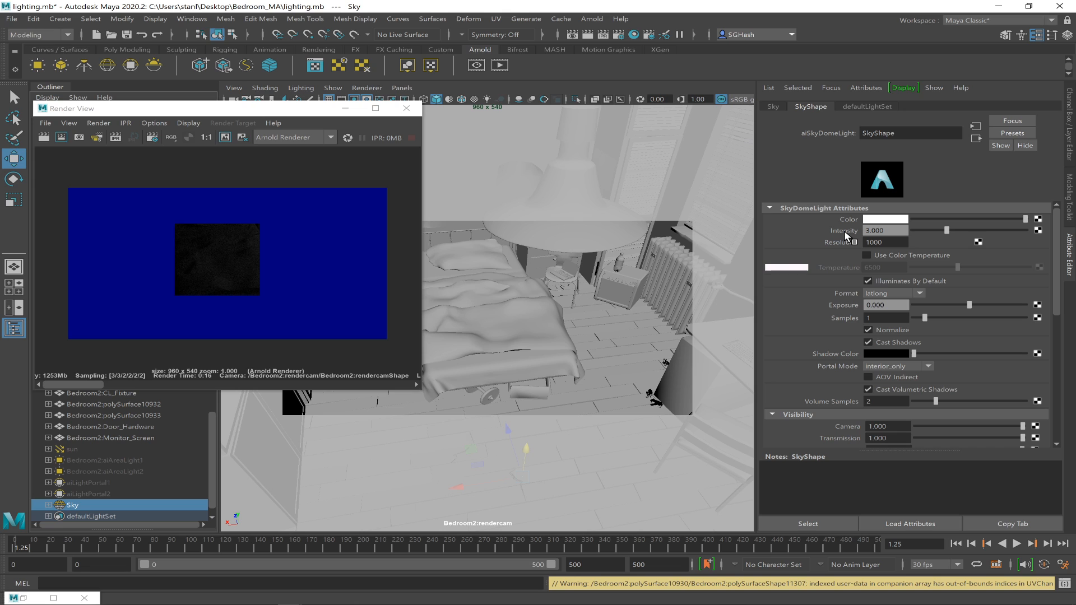
# Tint the Sky light's color a pale blue with saturation about 0.39 and render a region over the bed
pyautogui.click(888, 231)
pyautogui.click(890, 220)
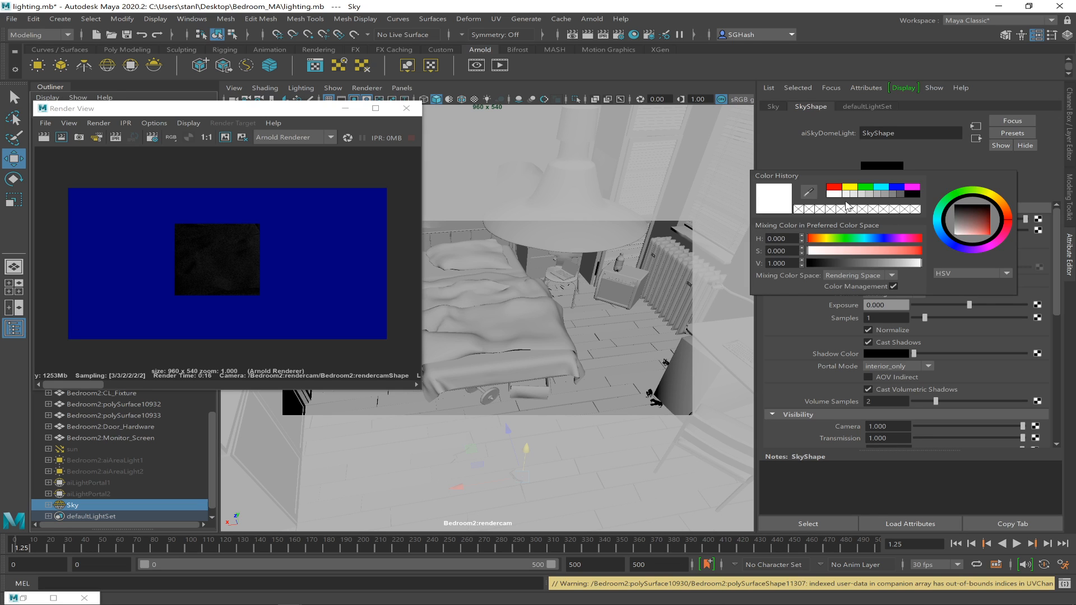
pyautogui.click(882, 190)
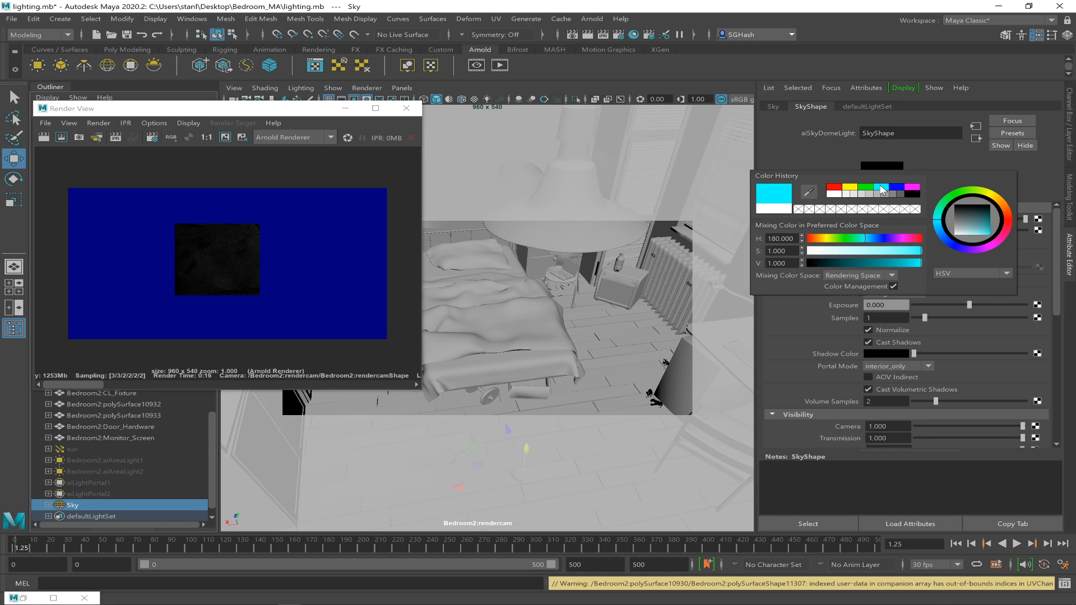
pyautogui.click(895, 189)
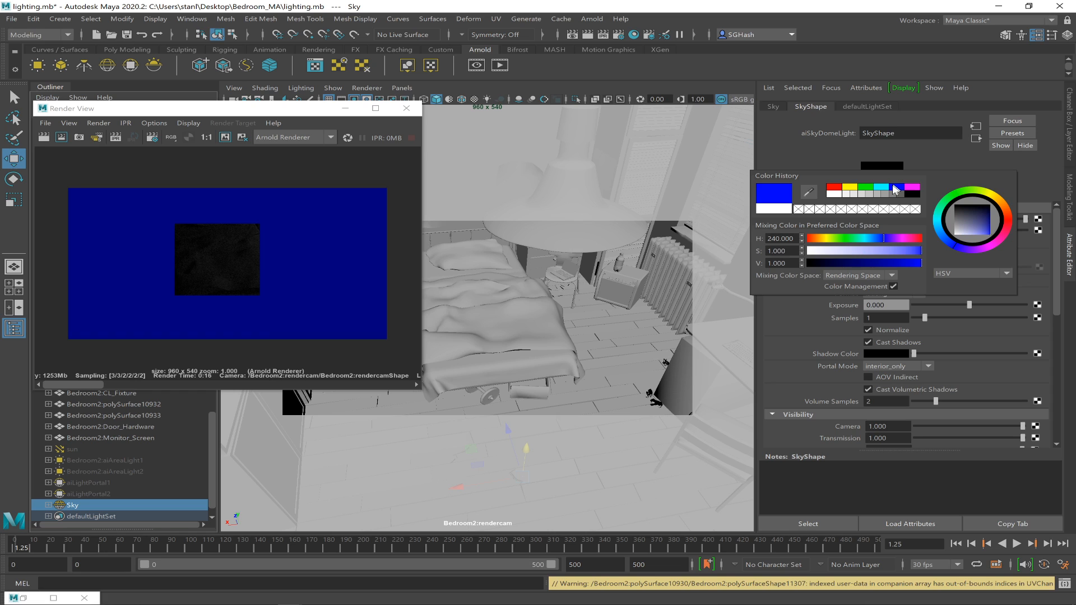
pyautogui.moveTo(849, 251); pyautogui.dragTo(853, 251)
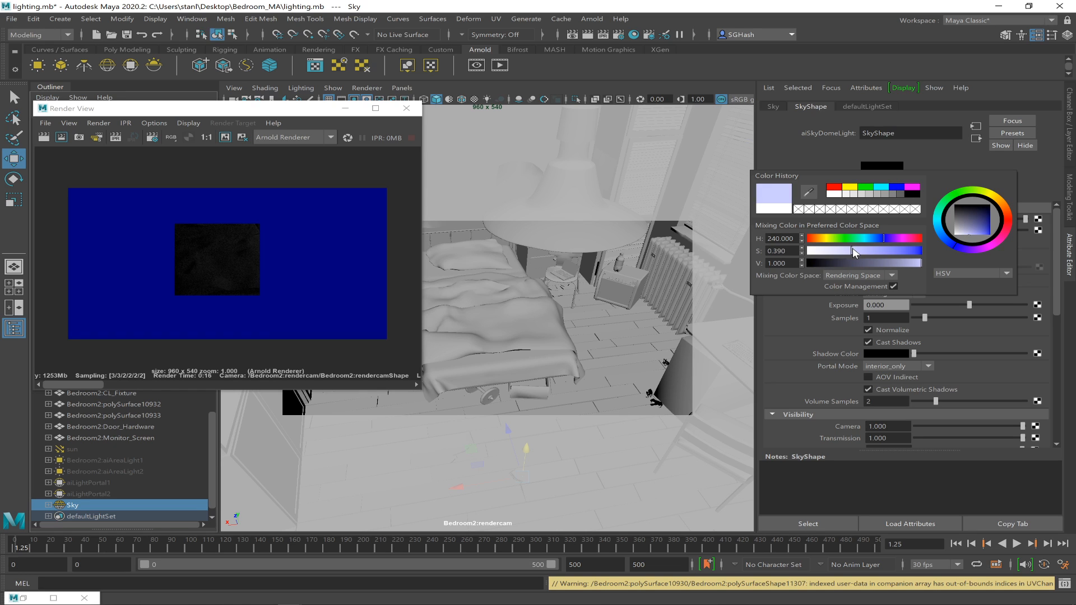
pyautogui.click(943, 231)
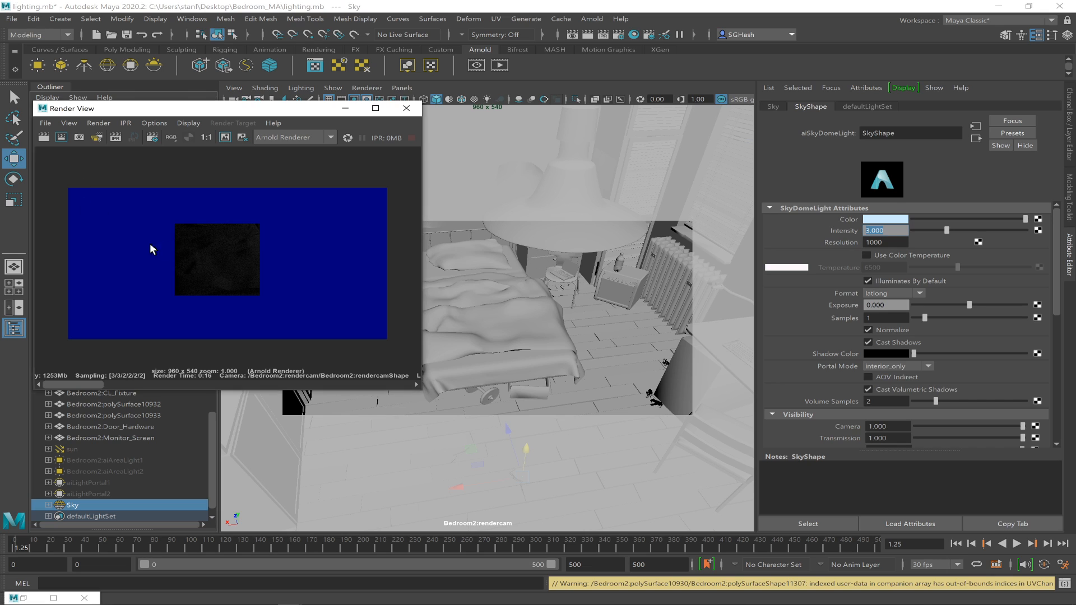
pyautogui.moveTo(151, 245); pyautogui.dragTo(248, 295)
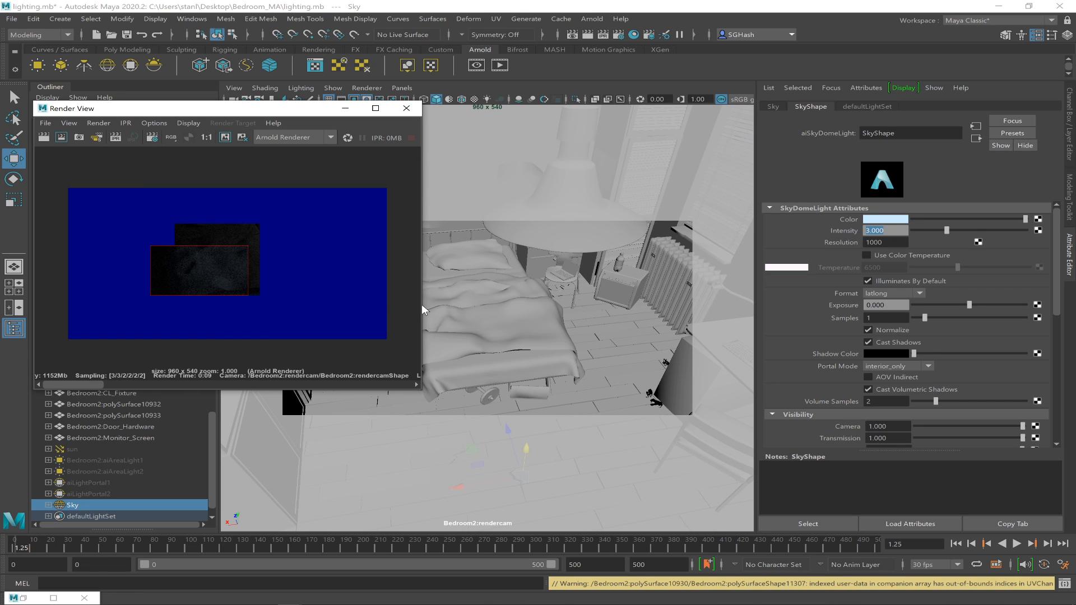
# Set the Sky light's intensity to 30, re-render the bed region, and render a wider region across the bed
pyautogui.click(873, 231)
pyautogui.doubleClick(863, 231)
pyautogui.write('30')
pyautogui.press('Return')
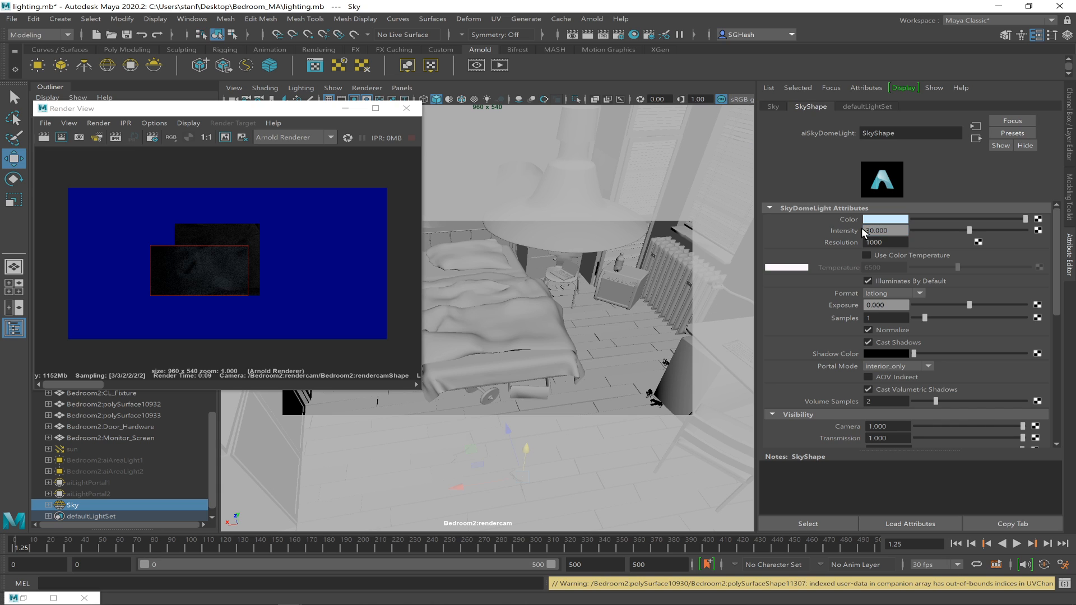
pyautogui.click(62, 137)
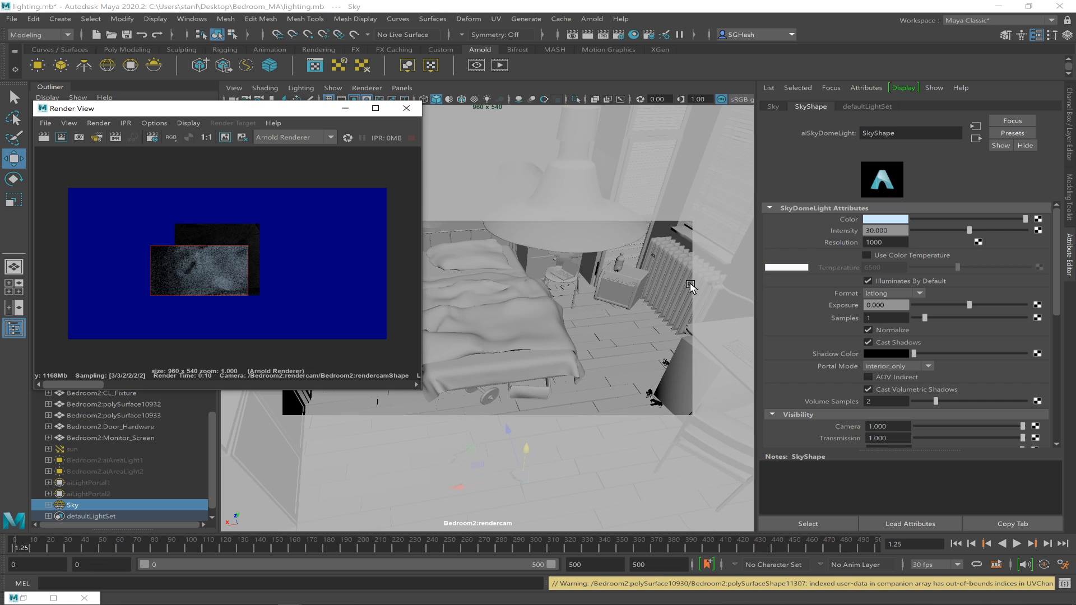
pyautogui.moveTo(146, 222); pyautogui.dragTo(392, 296)
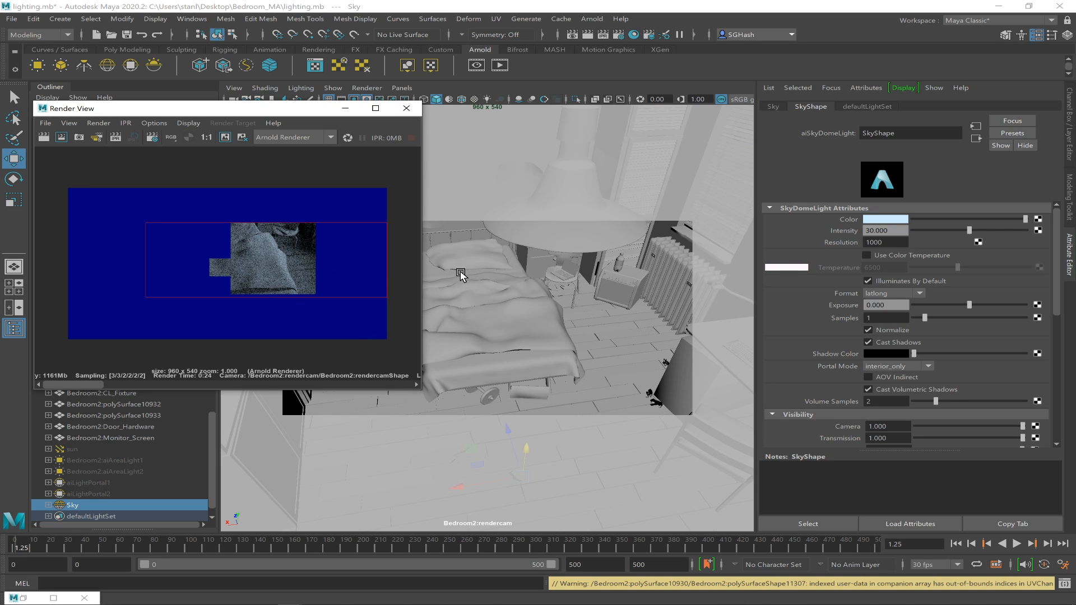
# Connect a new File texture node to the Sky light's color
pyautogui.click(899, 231)
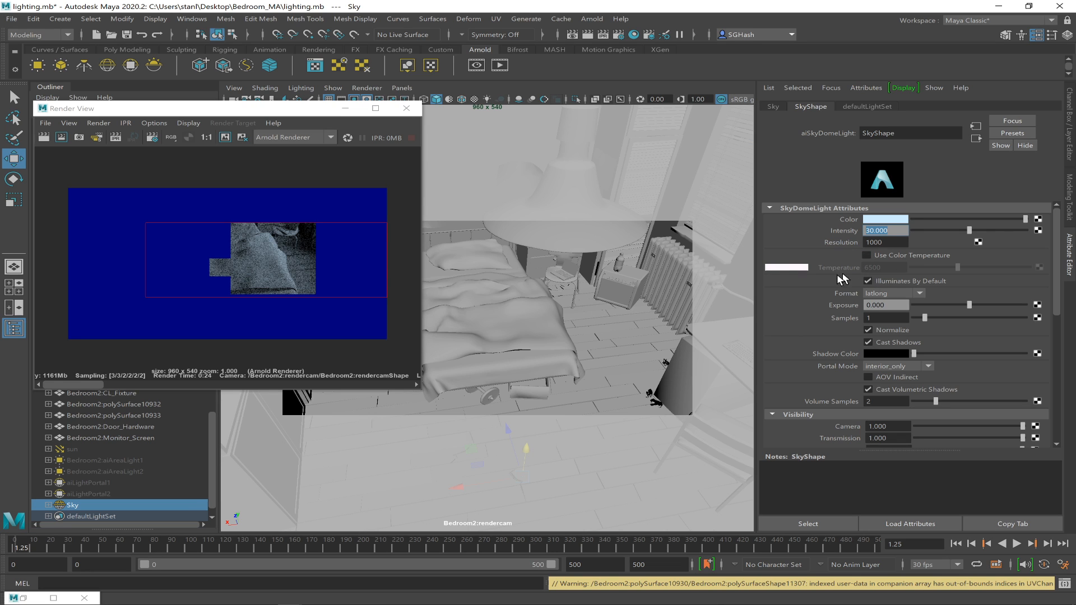
pyautogui.click(1039, 220)
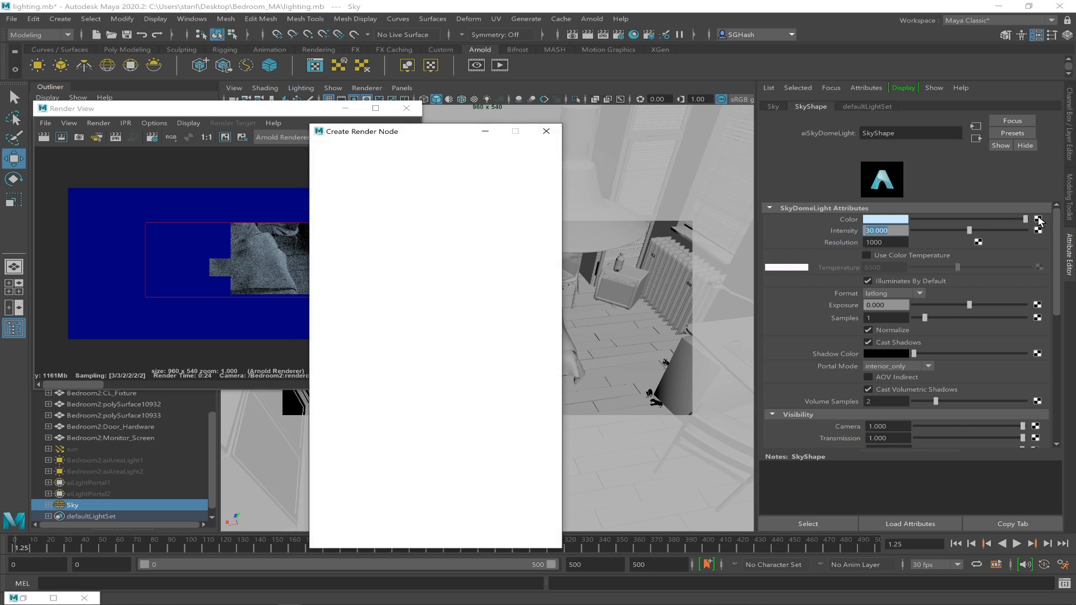
pyautogui.click(407, 211)
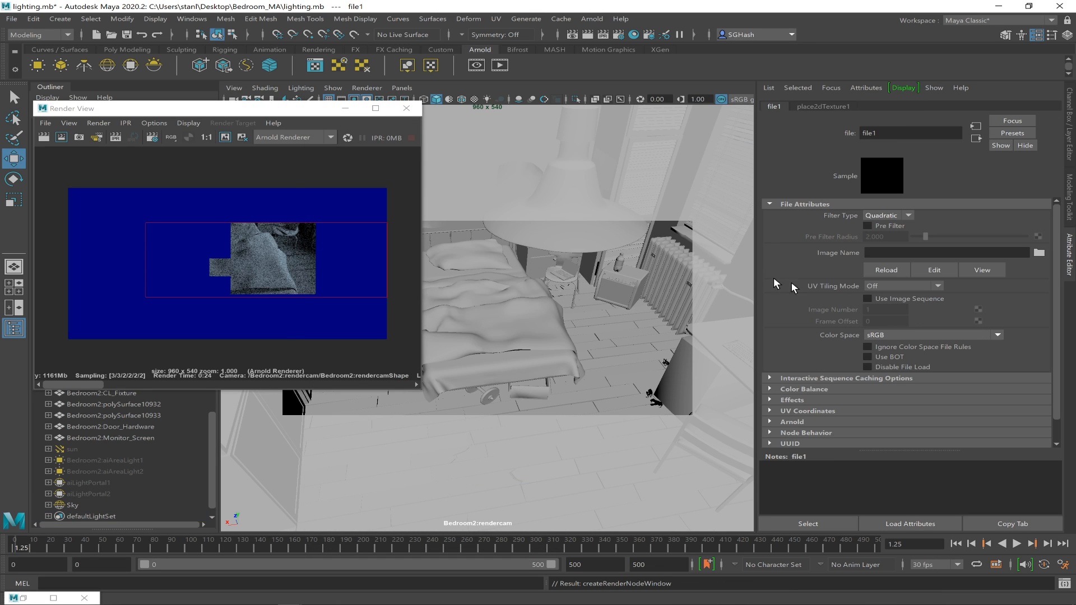
# Load emptyLot.hdr from the Desktop as the image of the Sky light's file texture
pyautogui.click(1039, 253)
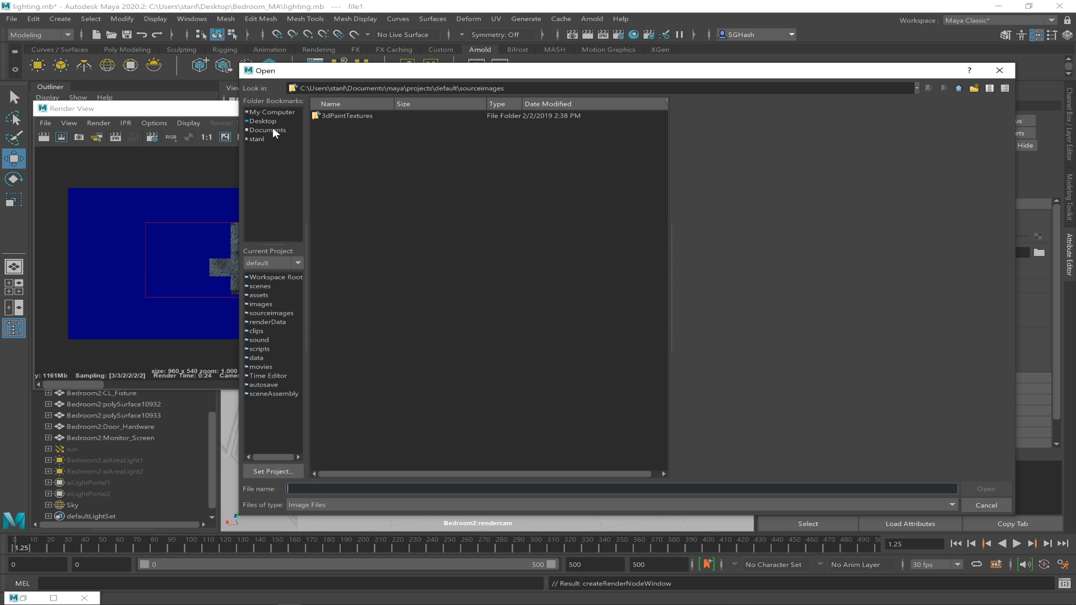
pyautogui.click(273, 121)
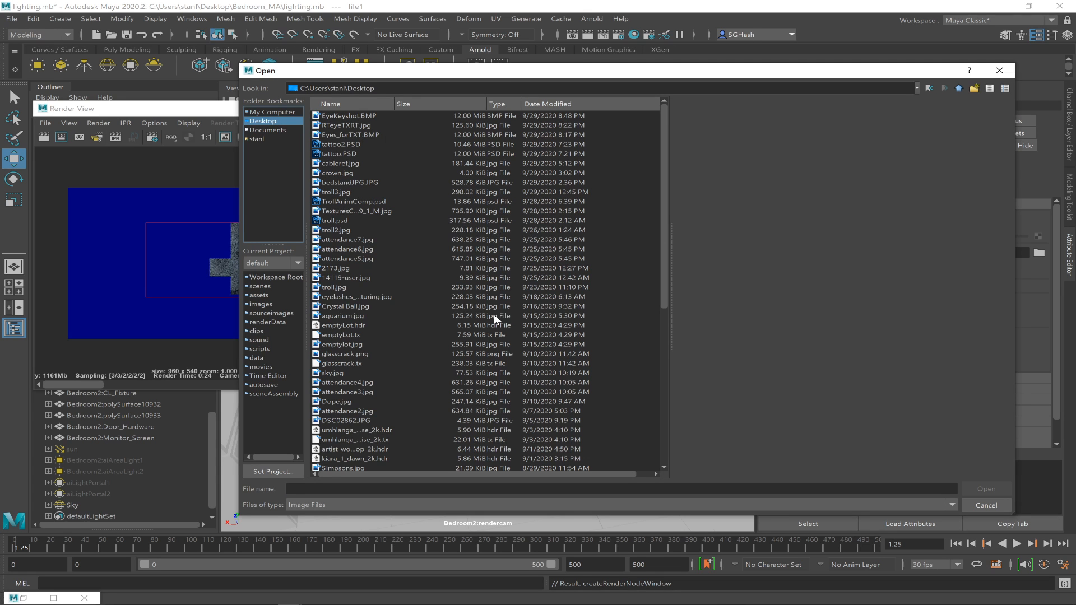
pyautogui.click(372, 325)
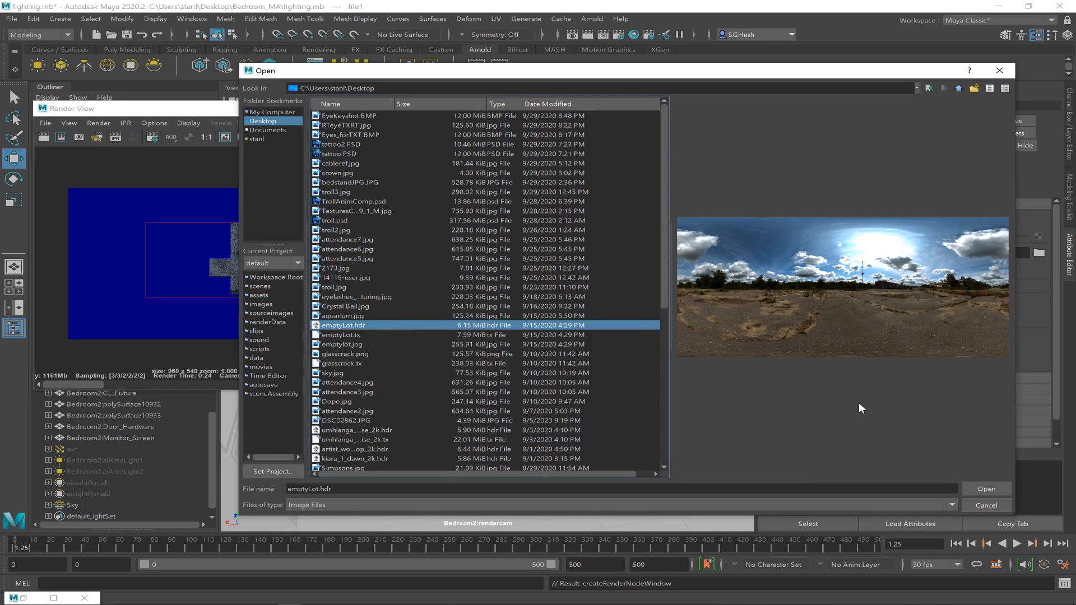
pyautogui.click(987, 493)
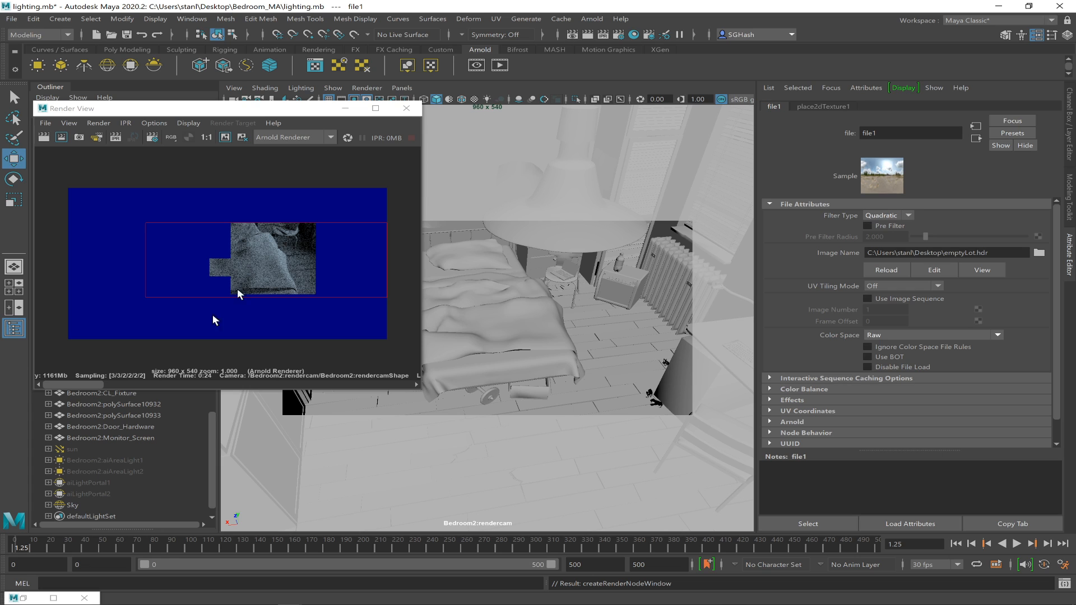
# Reselect the Sky light and render a wide region covering the room's left side and most of the bed
pyautogui.click(82, 505)
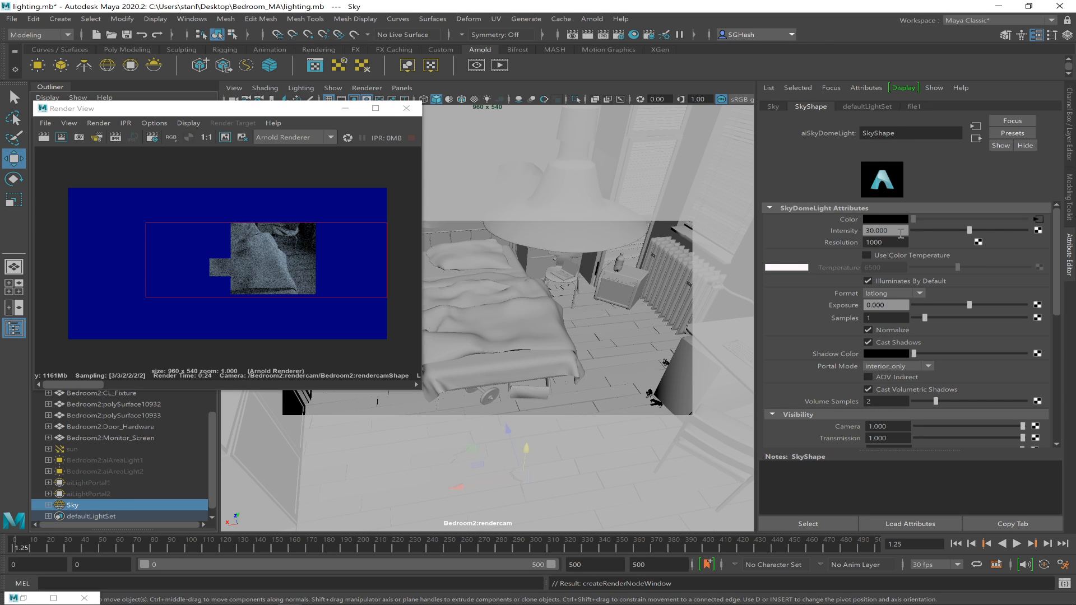
pyautogui.moveTo(65, 231); pyautogui.dragTo(287, 304)
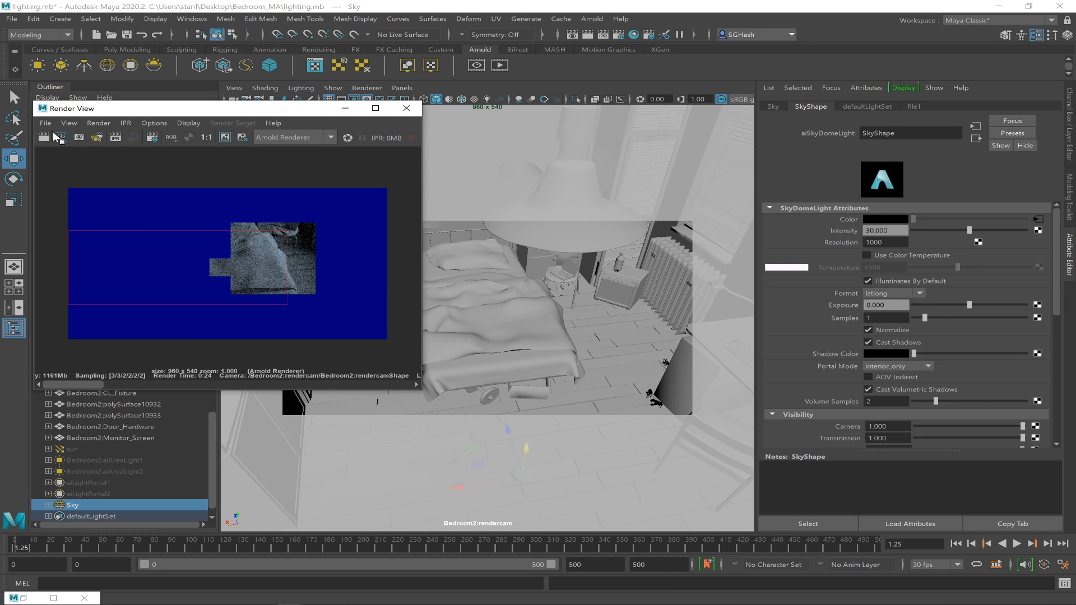
pyautogui.click(61, 137)
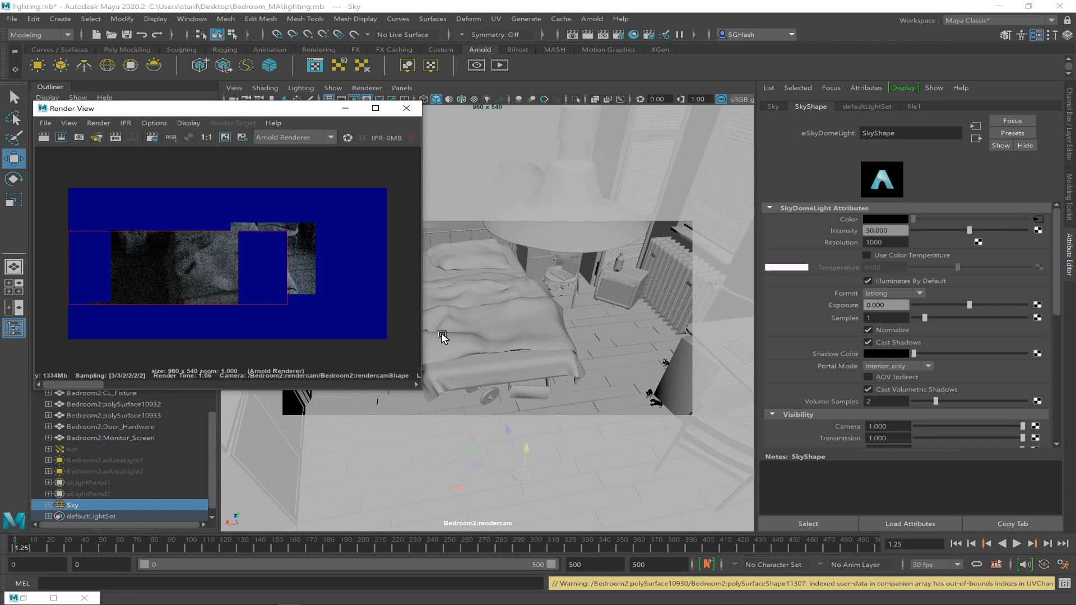
# Set the Sky light's intensity to 1
pyautogui.click(900, 230)
pyautogui.write('1')
pyautogui.press('Return')
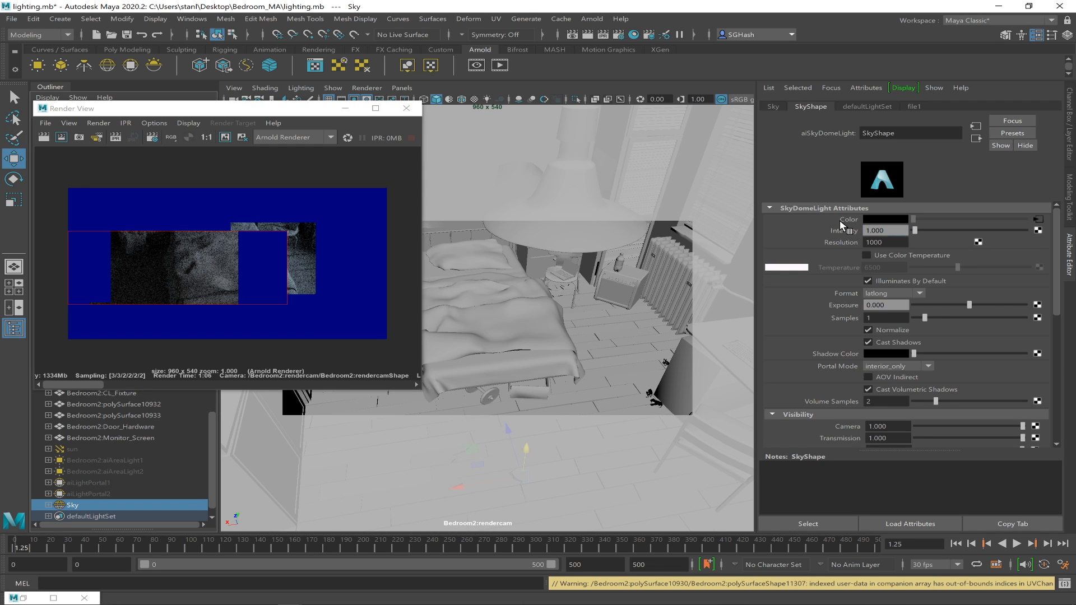
# Set the Sky light's intensity to 3 and render a region over the middle of the bed
pyautogui.click(897, 232)
pyautogui.write('3')
pyautogui.press('Return')
pyautogui.moveTo(208, 245); pyautogui.dragTo(339, 324)
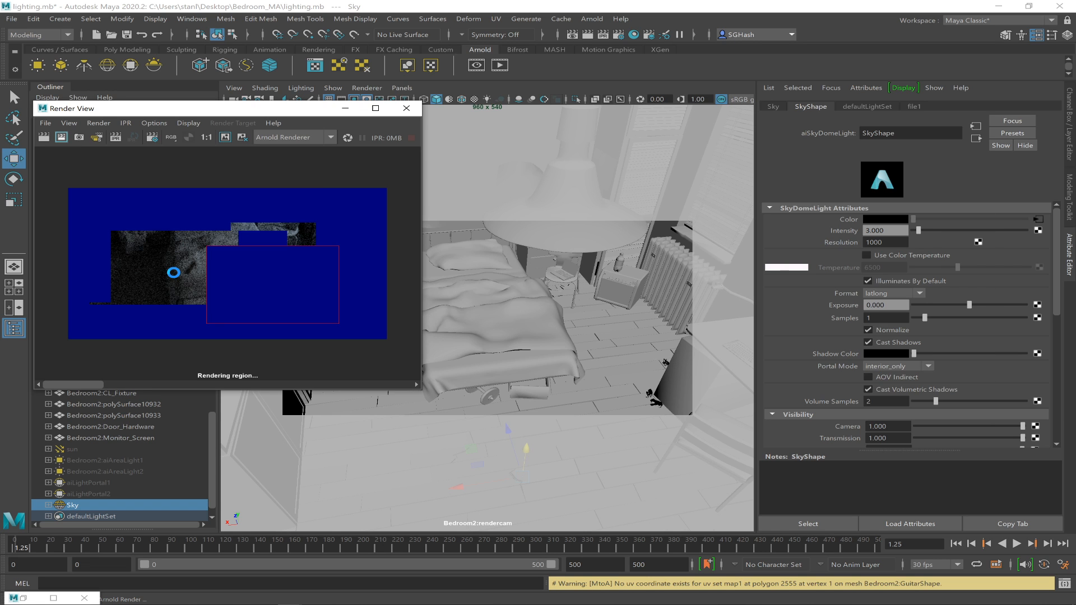
# Switch to the Twitch stream page in Chrome, check the live preview and chat, and return to Maya
pyautogui.hotkey('alt', 'Tab')
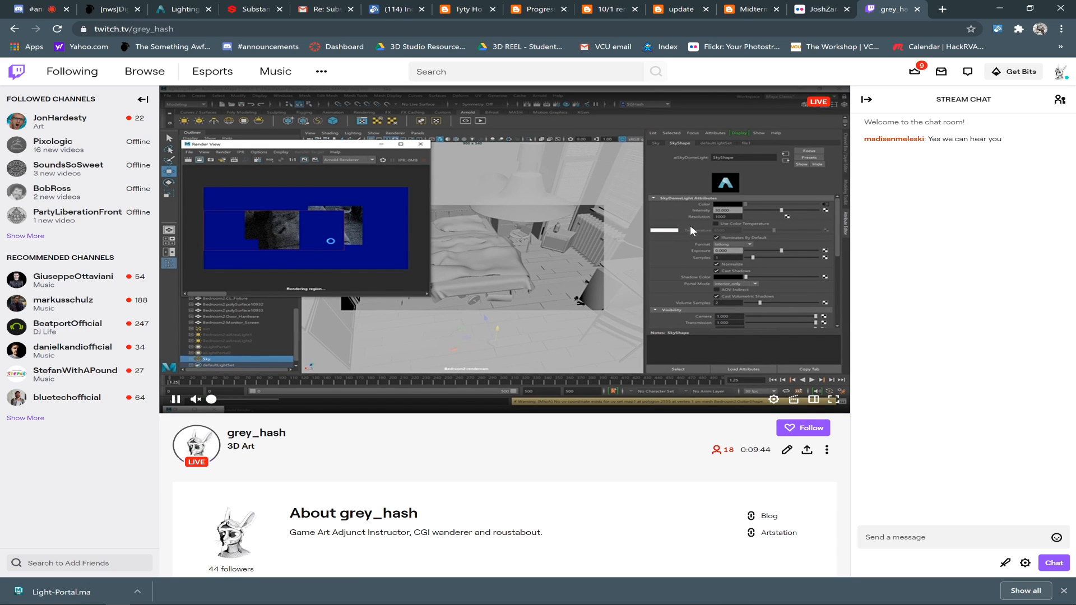
pyautogui.hotkey('alt', 'Tab')
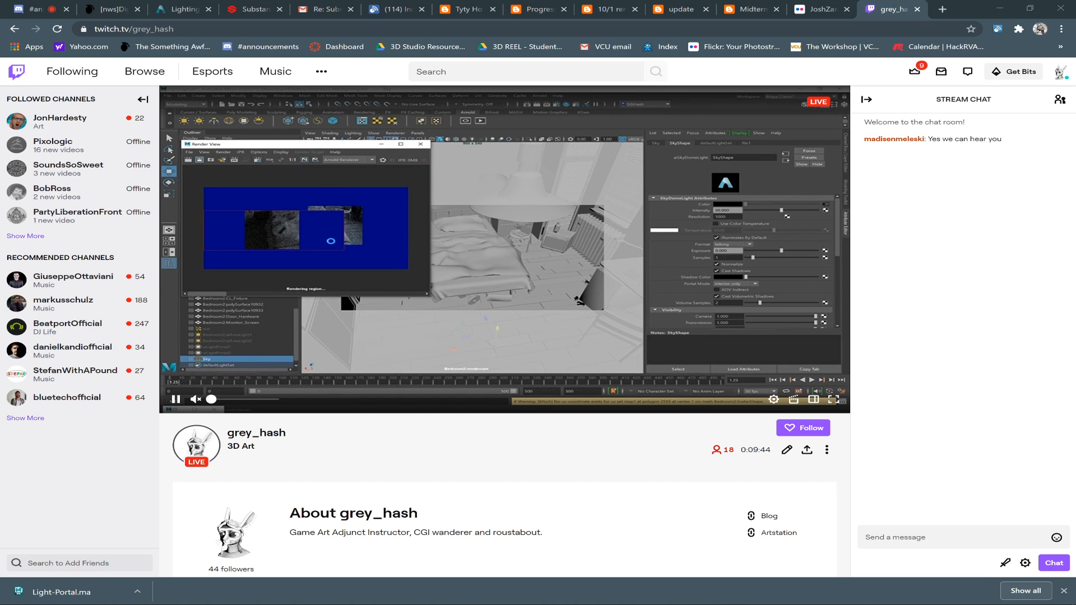
pyautogui.hotkey('alt', 'Tab')
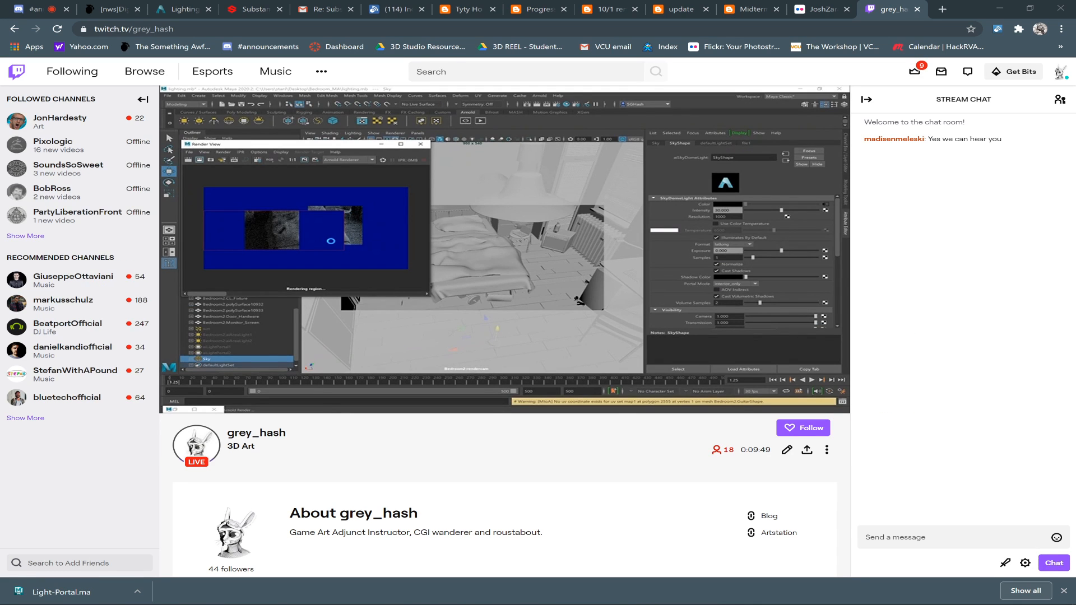
pyautogui.hotkey('alt', 'Tab')
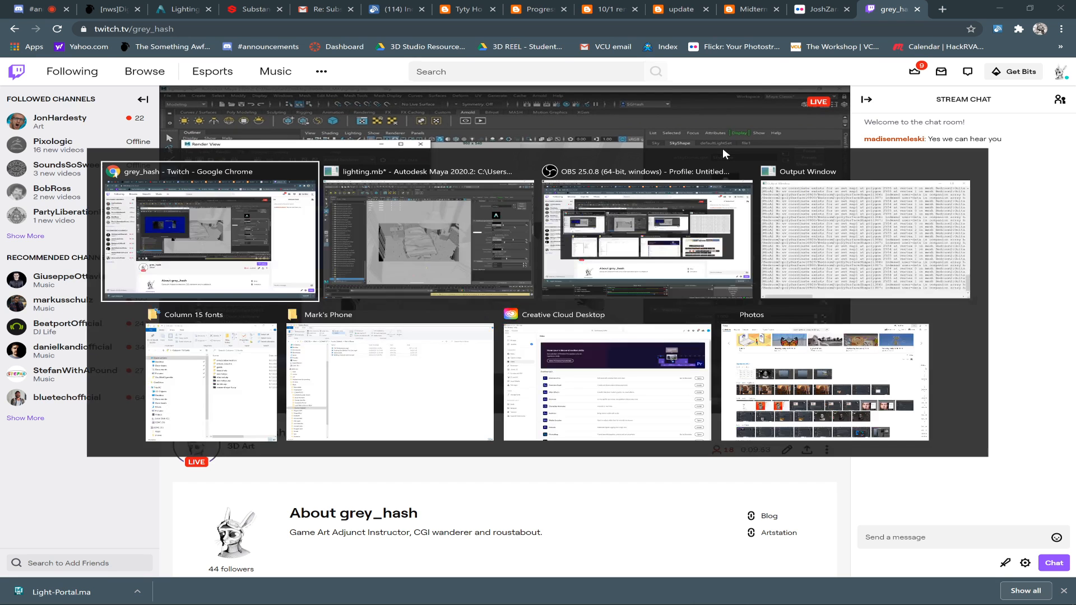
pyautogui.press('Tab')
pyautogui.press('Escape')
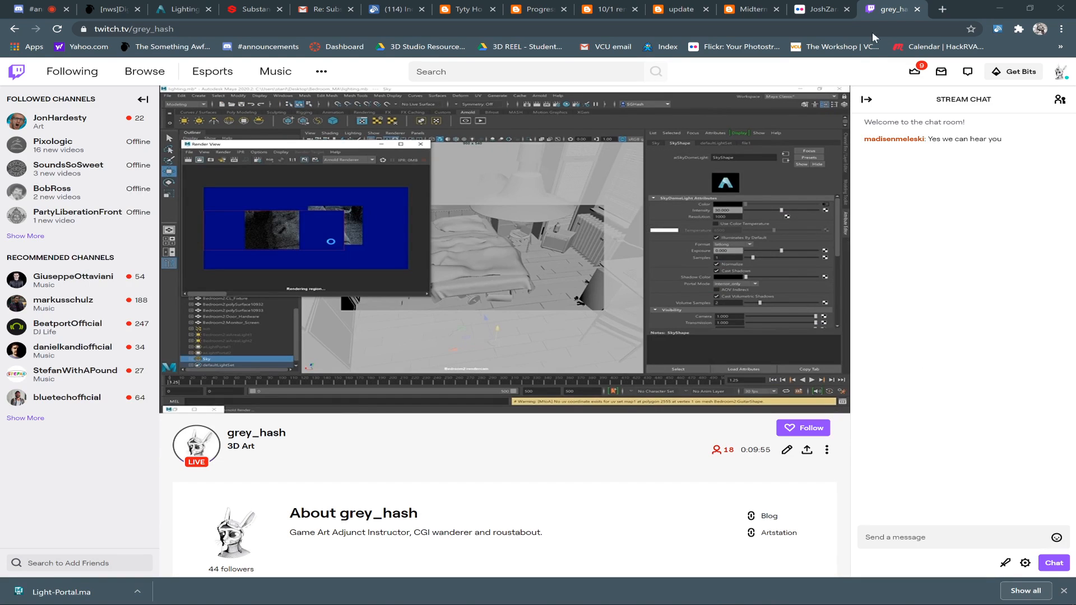
pyautogui.click(1004, 10)
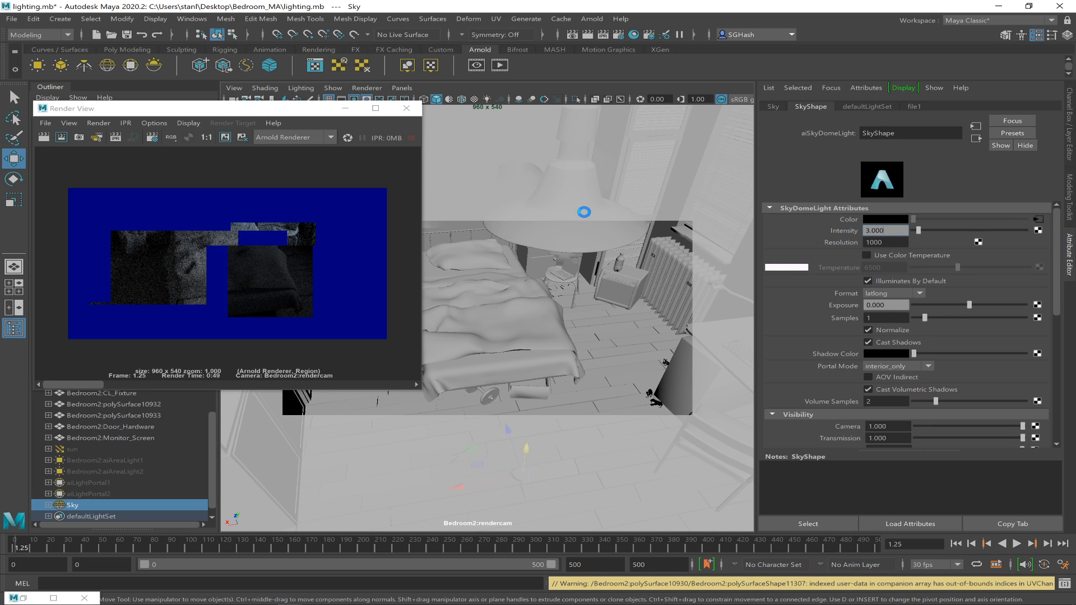
# Set the Sky light's intensity to 3.2 and render a small region at the foot of the bed
pyautogui.click(235, 292)
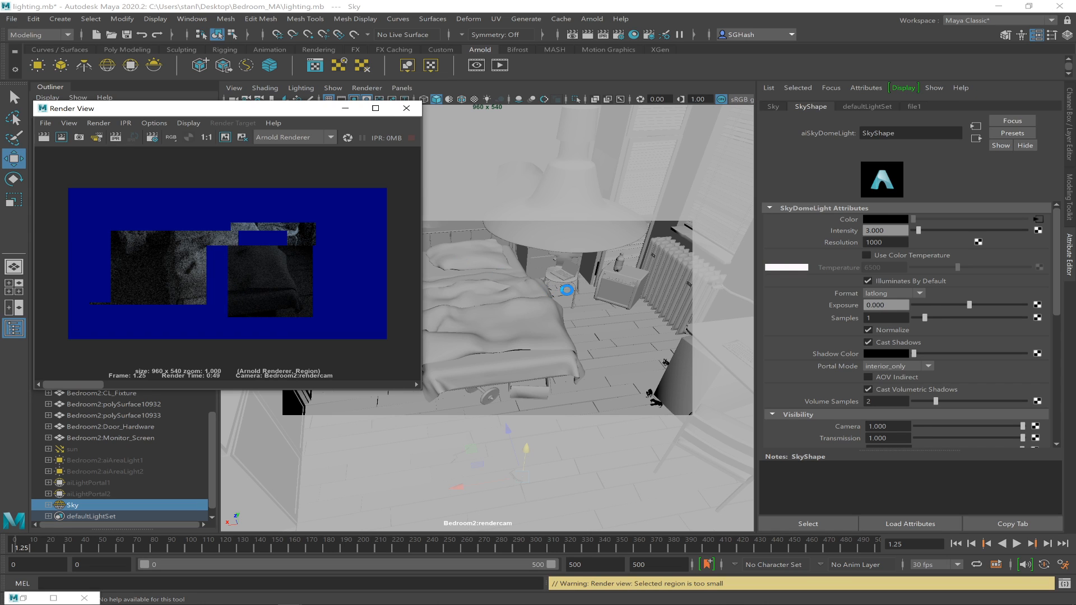
pyautogui.moveTo(894, 231); pyautogui.dragTo(847, 230)
pyautogui.write('3.2')
pyautogui.press('Return')
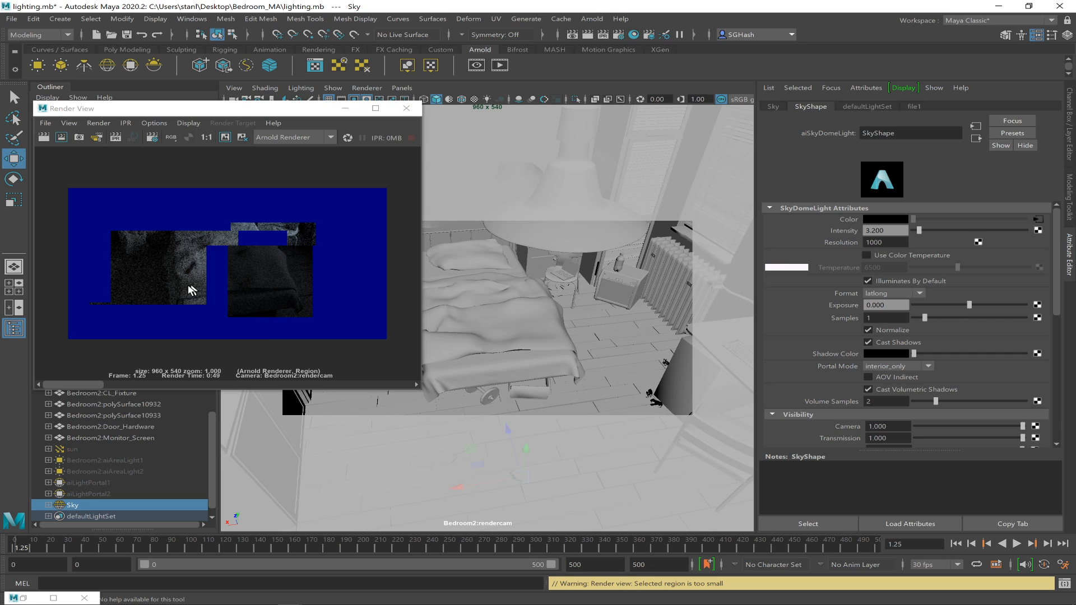
pyautogui.moveTo(176, 287); pyautogui.dragTo(249, 339)
pyautogui.click(66, 140)
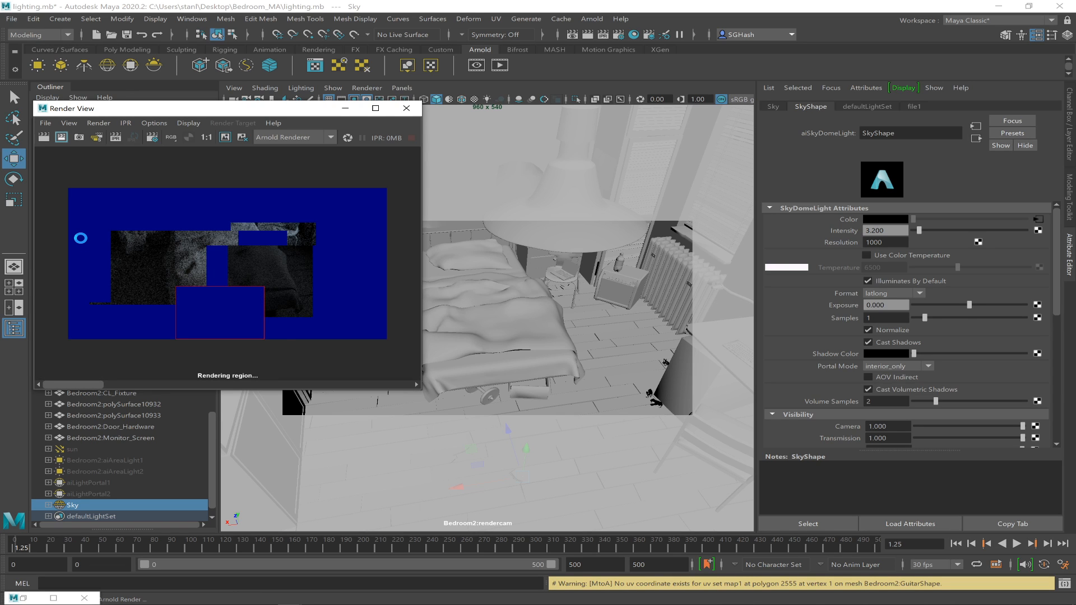
# Read the new Twitch chat messages in Chrome while the region renders, and return to Maya
pyautogui.hotkey('alt', 'Tab')
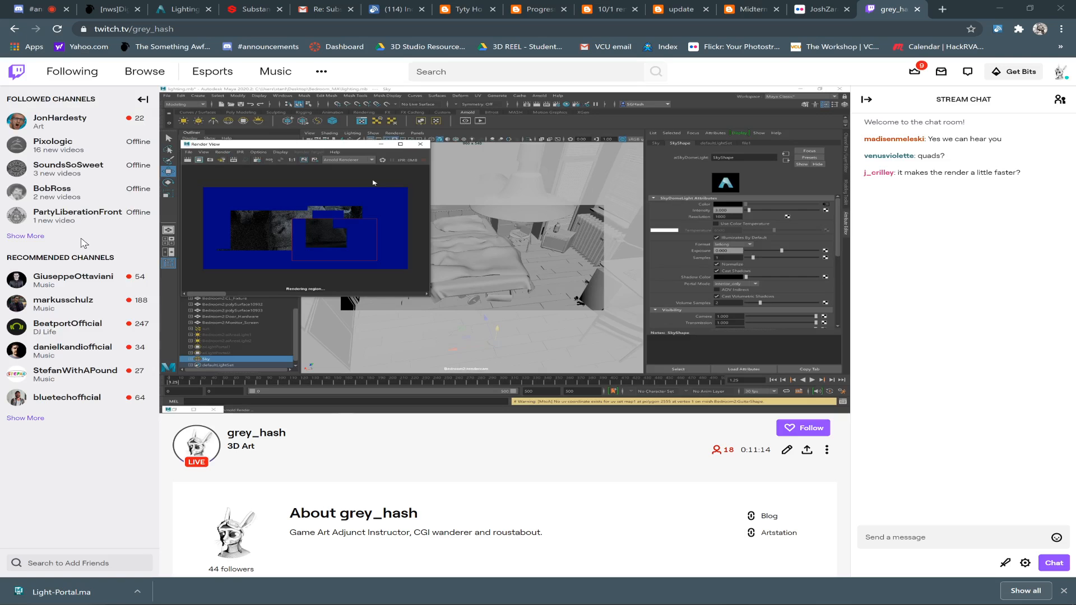
pyautogui.hotkey('alt', 'Tab')
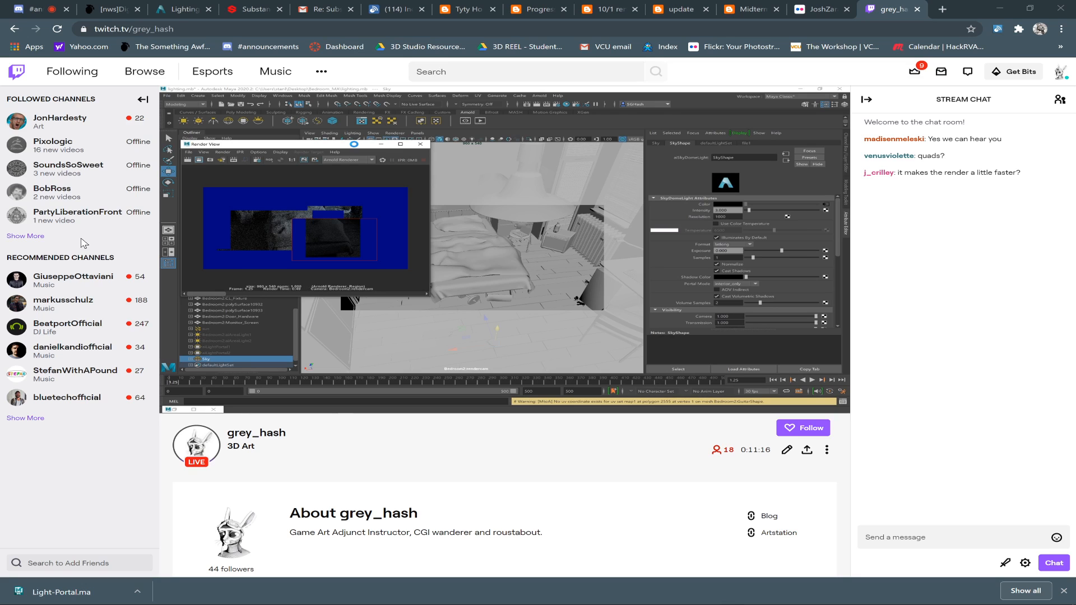
pyautogui.hotkey('alt', 'Tab')
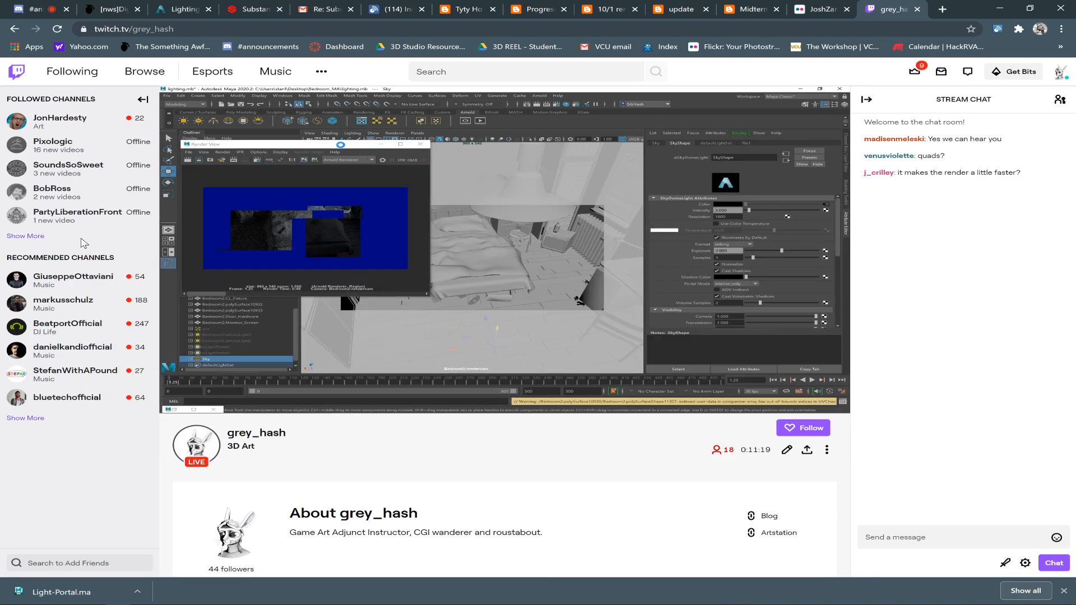
pyautogui.click(1002, 8)
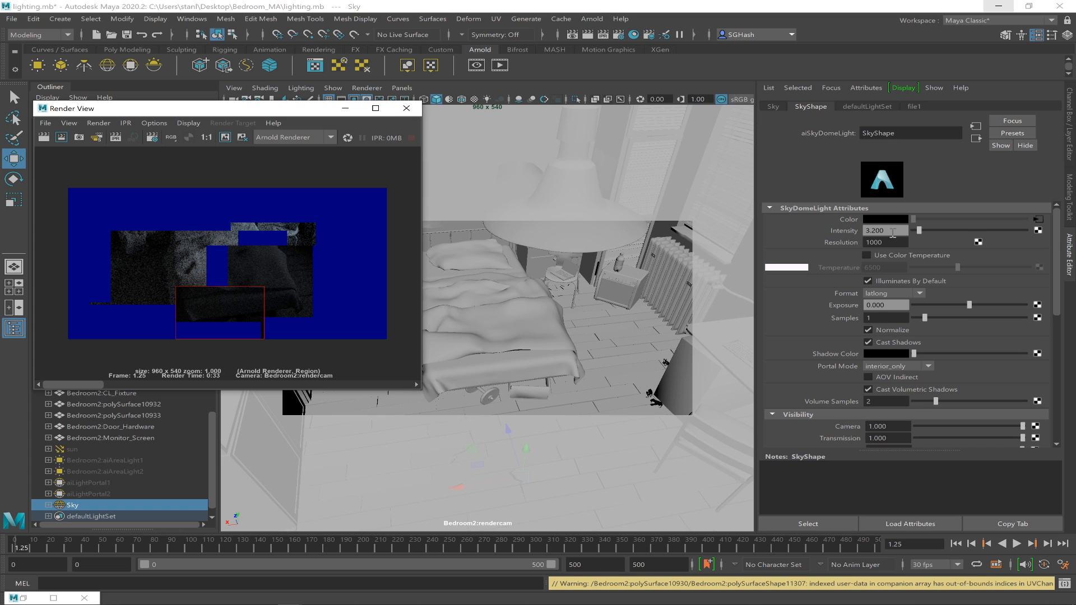
# Set the Sky light's intensity to 6.4 and render a narrow strip across the foot of the bed
pyautogui.moveTo(893, 232); pyautogui.dragTo(851, 233)
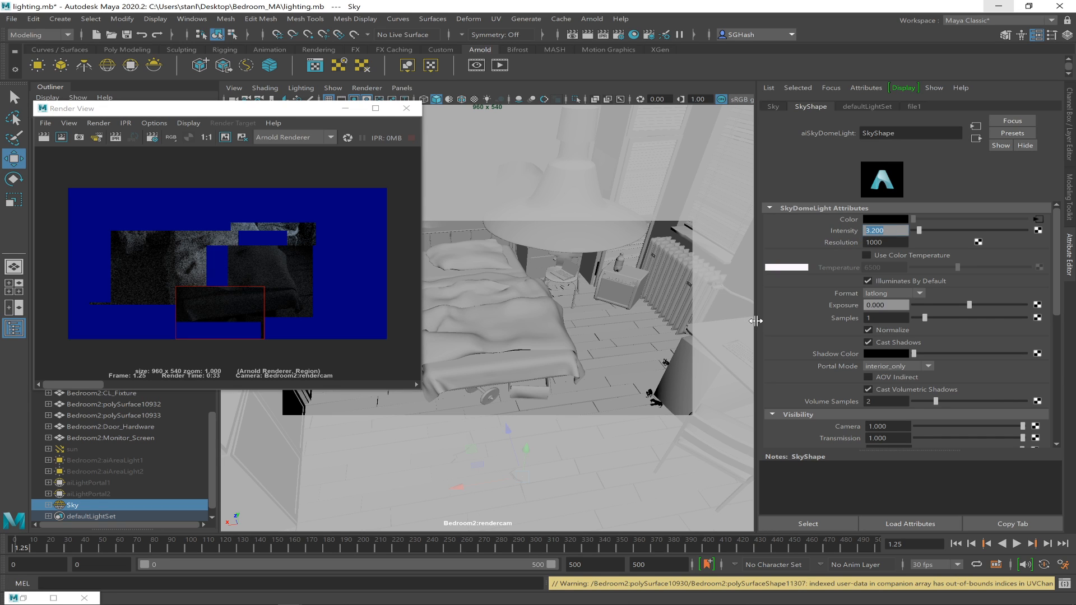
pyautogui.write('6.4')
pyautogui.press('Return')
pyautogui.moveTo(165, 299); pyautogui.dragTo(301, 325)
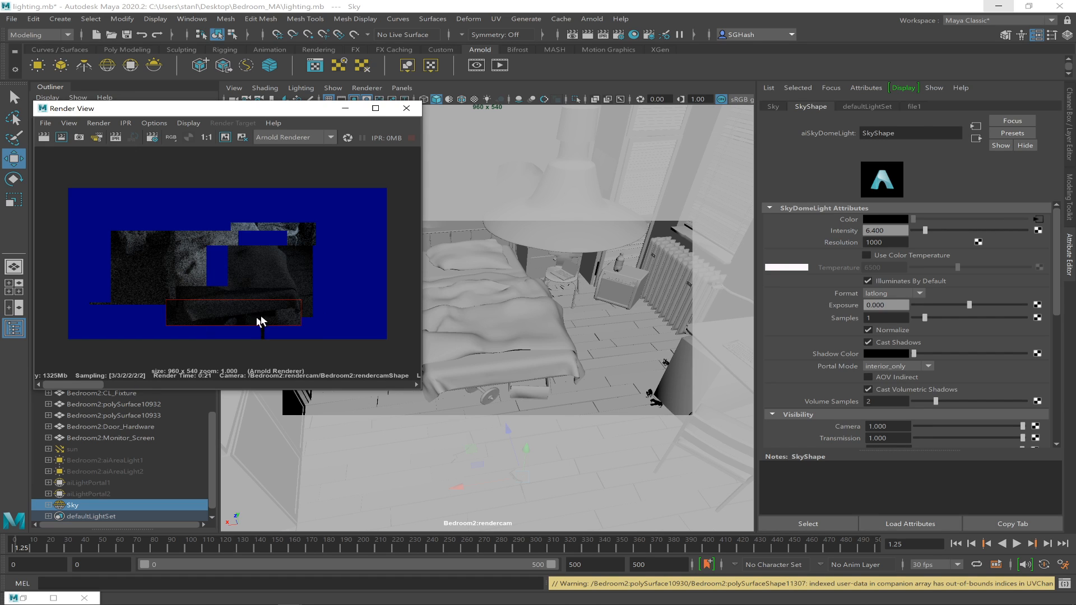
# Set the Sky light's samples to 4 and render a taller region over the left part of the bed
pyautogui.click(883, 318)
pyautogui.write('4')
pyautogui.press('Return')
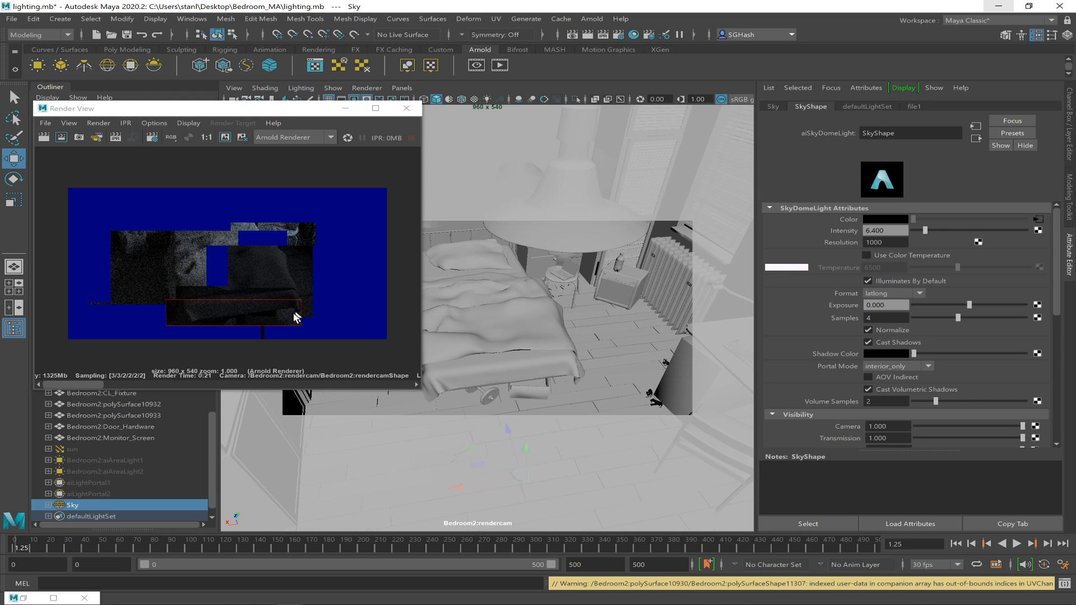
pyautogui.moveTo(159, 255); pyautogui.dragTo(253, 339)
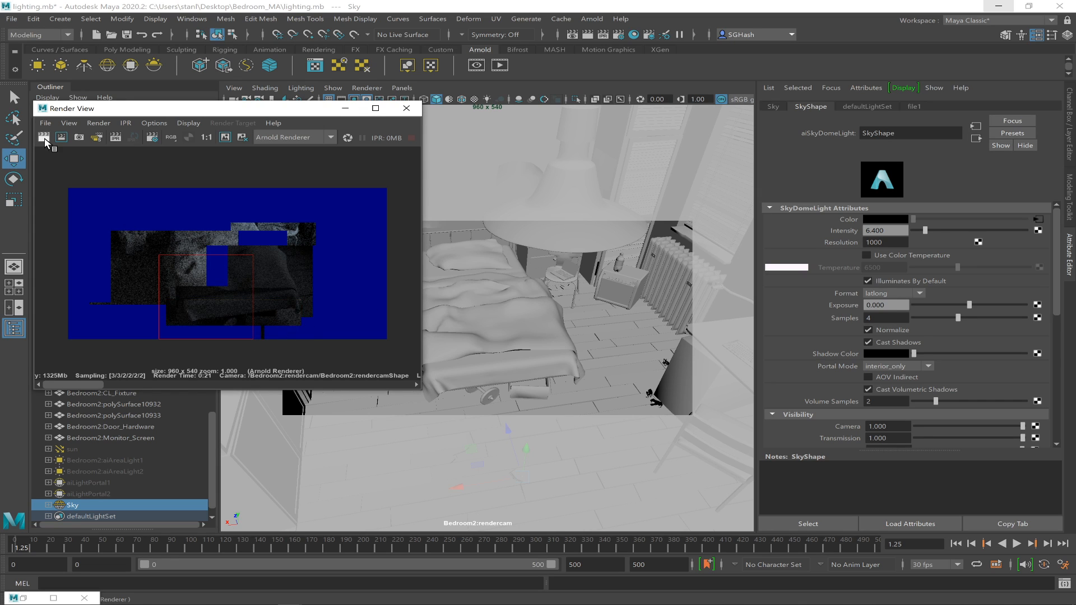
pyautogui.click(61, 138)
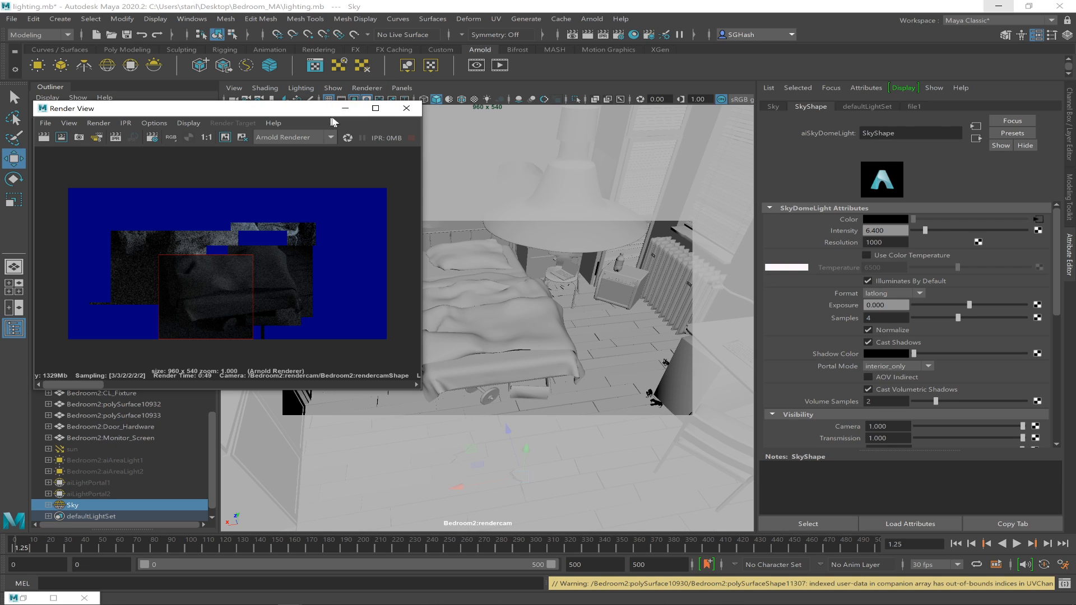
# Minimize the Render View and examine the room inside the HDR sky dome through the persp camera
pyautogui.click(345, 109)
pyautogui.click(390, 89)
pyautogui.moveTo(460, 99)
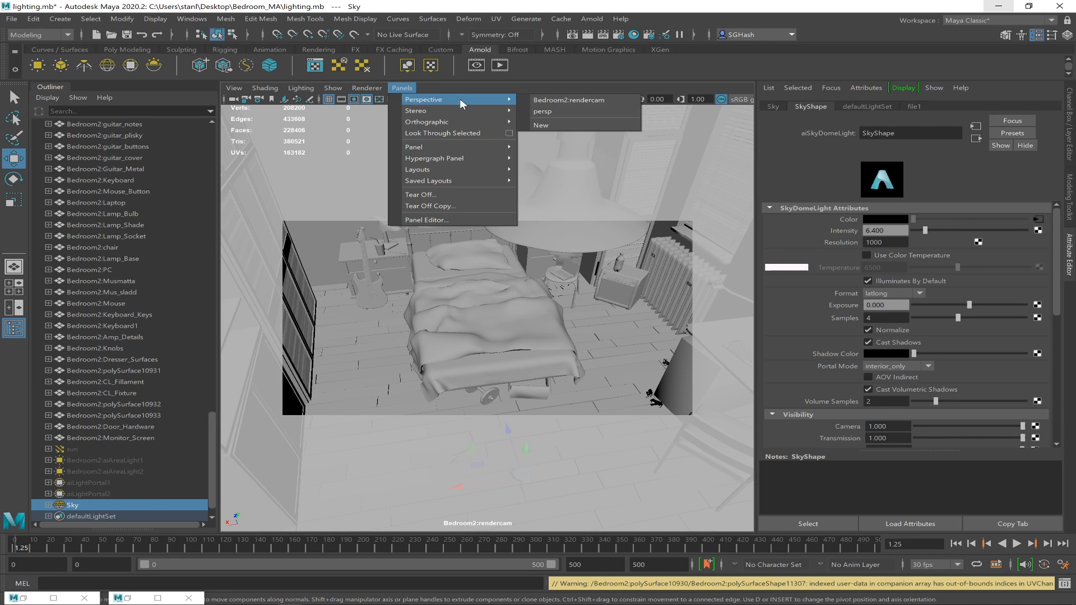
pyautogui.click(564, 111)
pyautogui.keyDown('alt'); pyautogui.moveTo(581, 287); pyautogui.dragTo(454, 249); pyautogui.keyUp('alt')
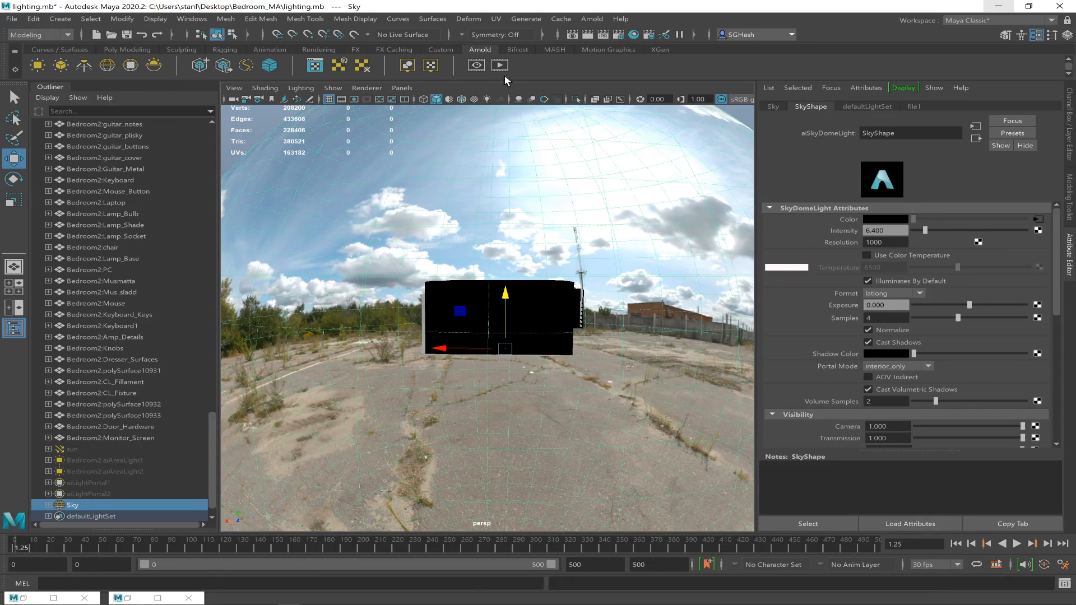
# Return the viewport to the Bedroom2:rendercam camera and reopen the Render View
pyautogui.click(402, 88)
pyautogui.moveTo(464, 103)
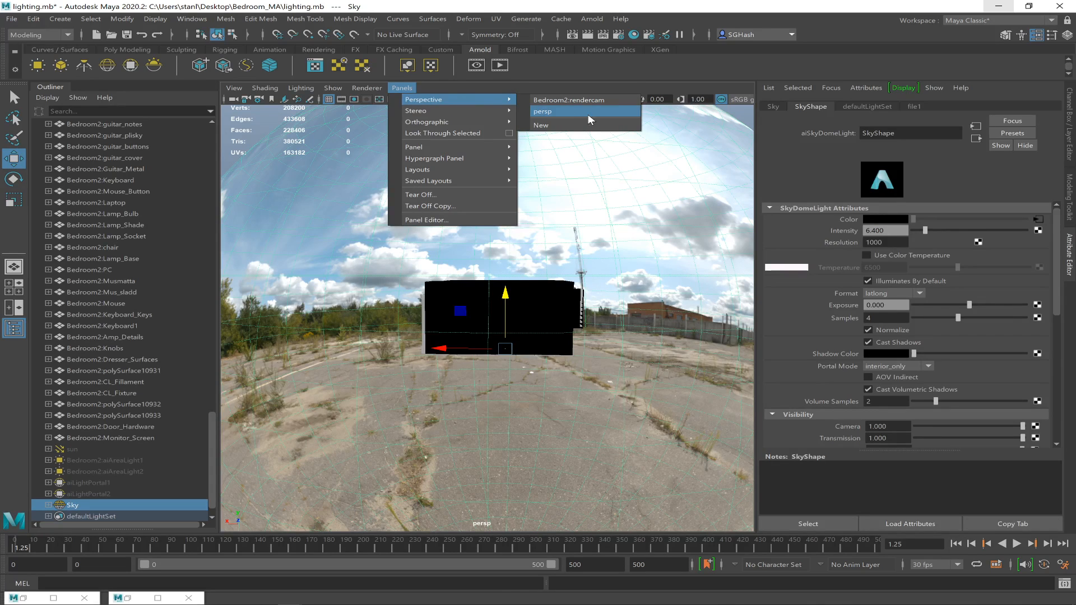
pyautogui.click(569, 102)
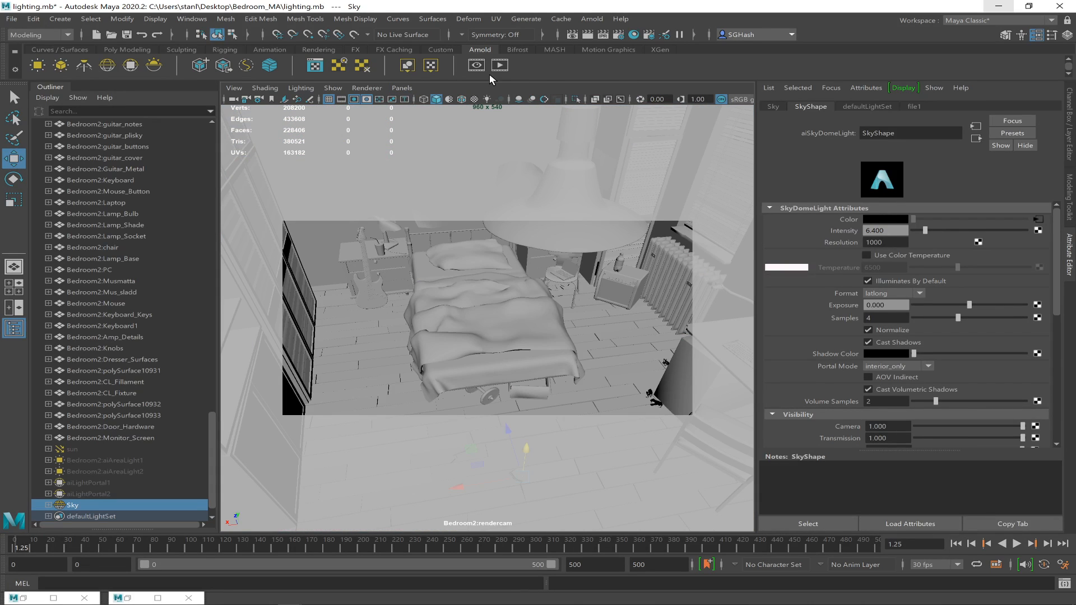
pyautogui.click(578, 33)
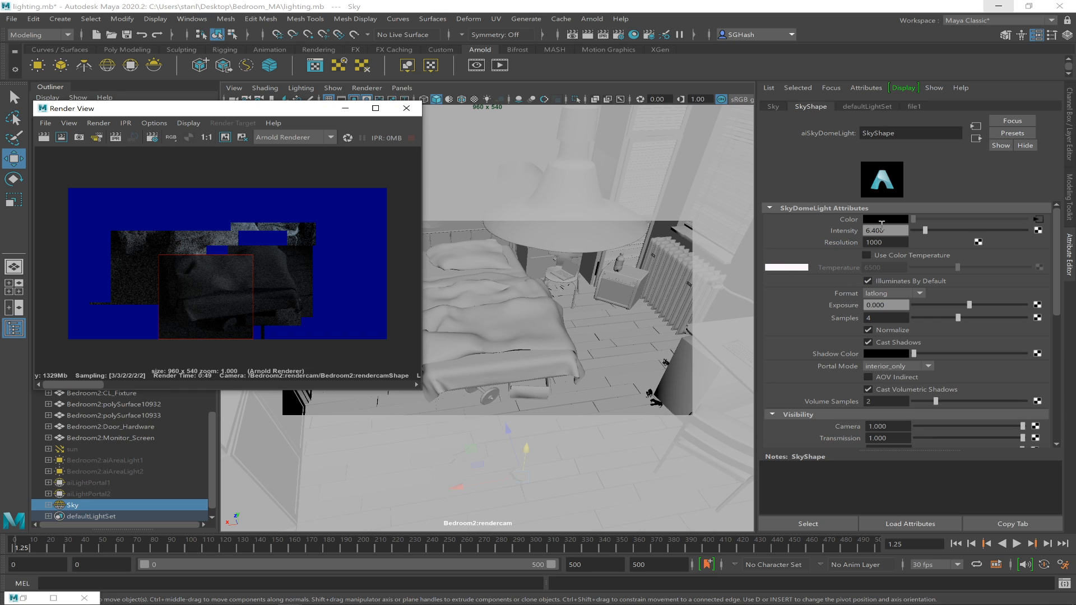
# Set the Sky light's exposure to 3.2 and render a region over the right part of the bed
pyautogui.click(877, 305)
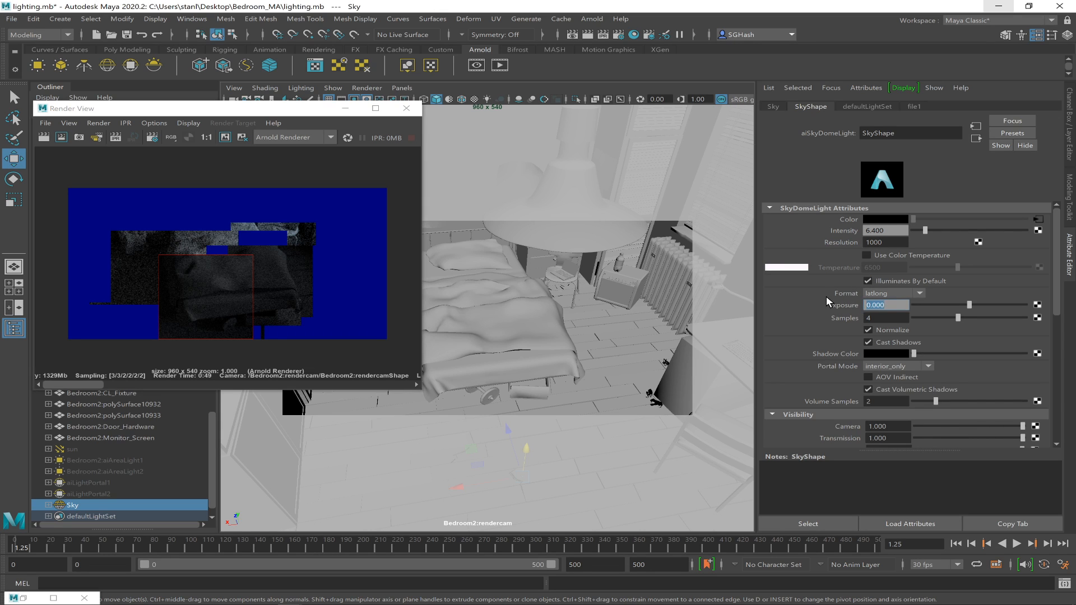
pyautogui.write('3.2')
pyautogui.press('Return')
pyautogui.click(227, 140)
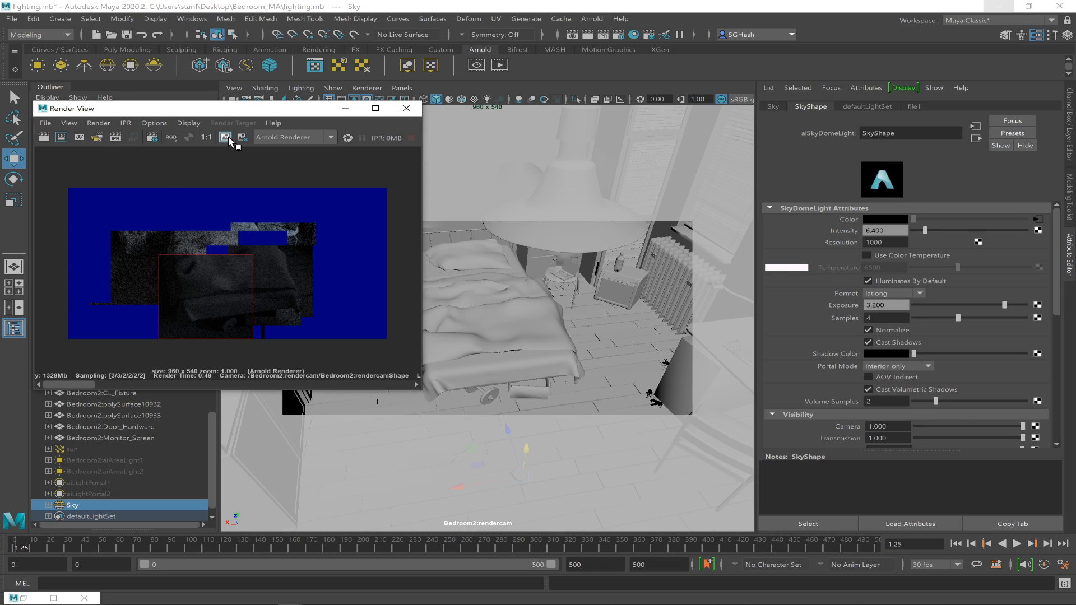
pyautogui.moveTo(226, 231); pyautogui.dragTo(305, 320)
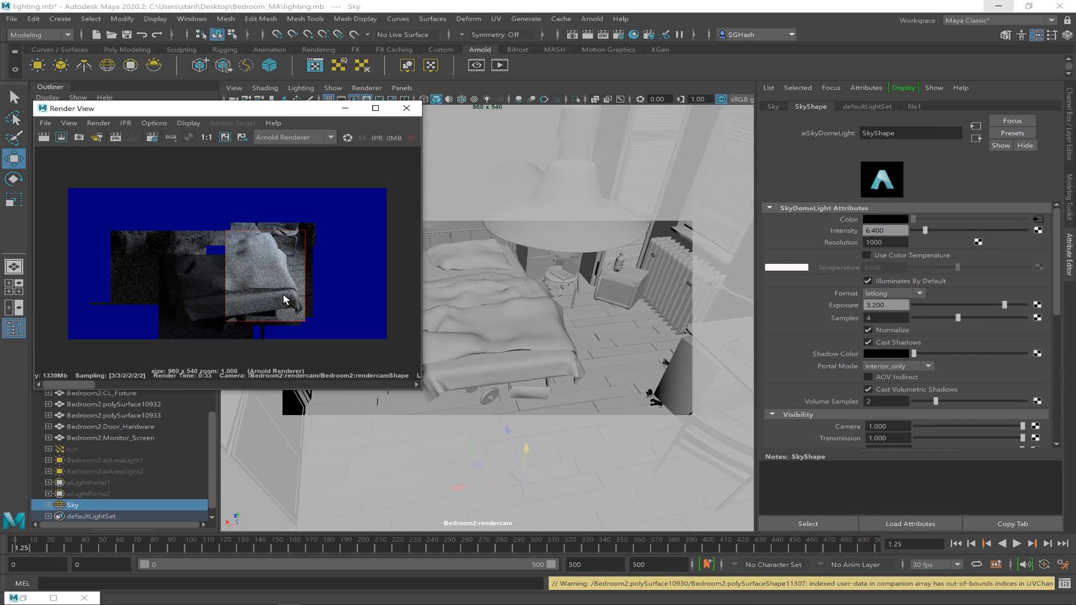
# Check the Twitch stream chat in the browser and return to Maya
pyautogui.hotkey('alt', 'Tab')
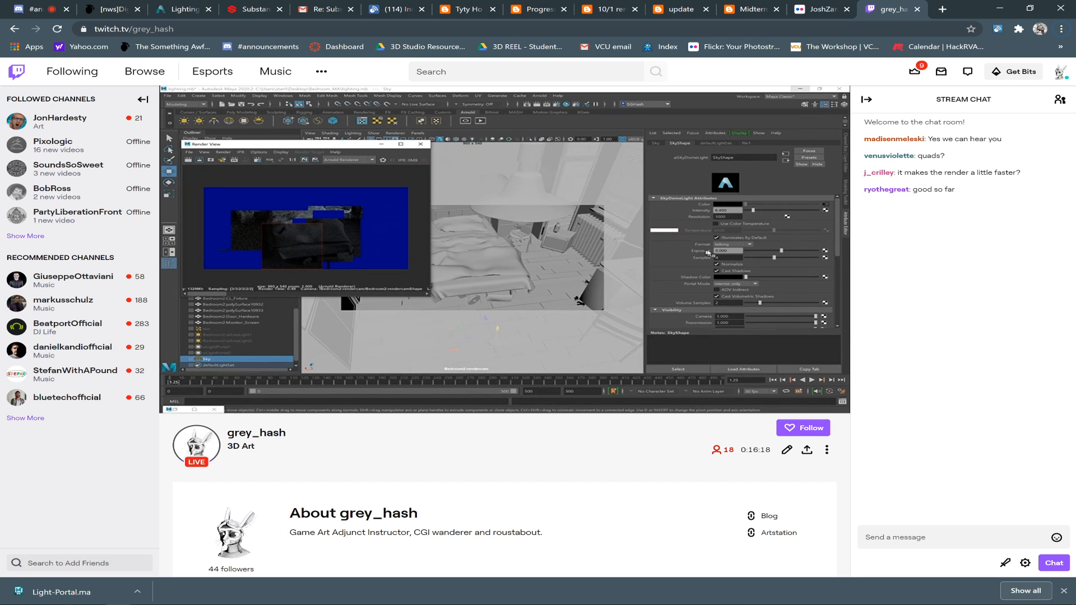
pyautogui.hotkey('alt', 'Tab')
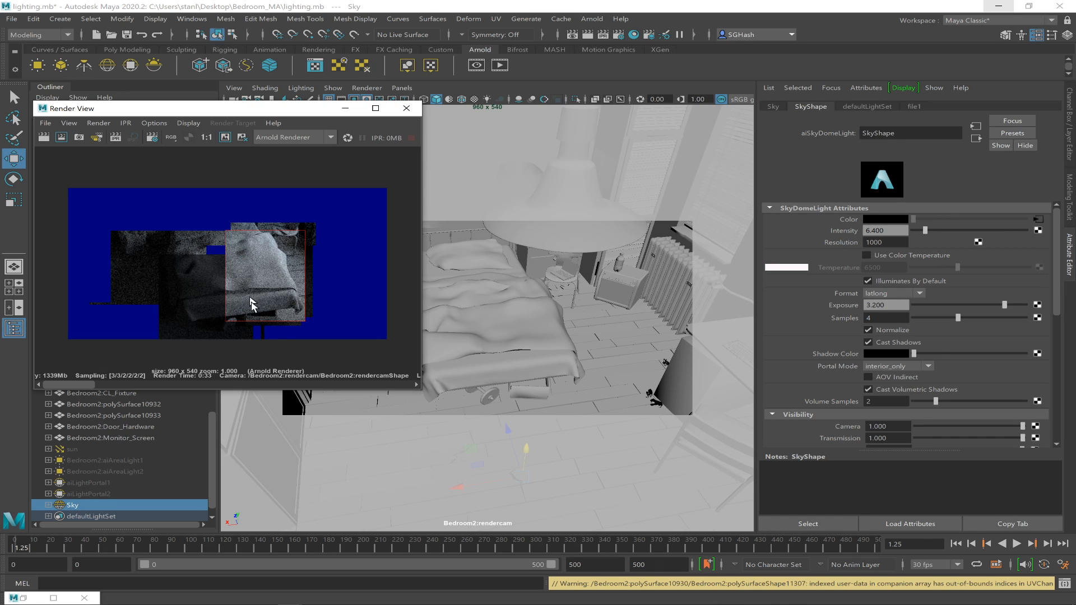
# Set the Sky light's samples to 8 and mark a small test render region over the lower right part of the bed
pyautogui.click(900, 318)
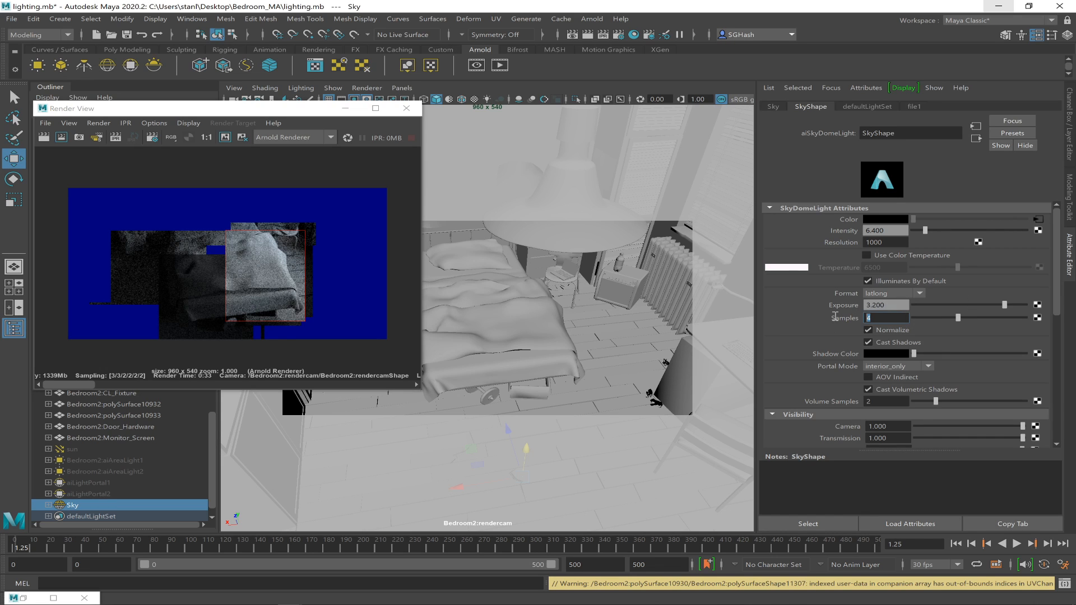
pyautogui.write('8')
pyautogui.press('Return')
pyautogui.moveTo(232, 271); pyautogui.dragTo(292, 309)
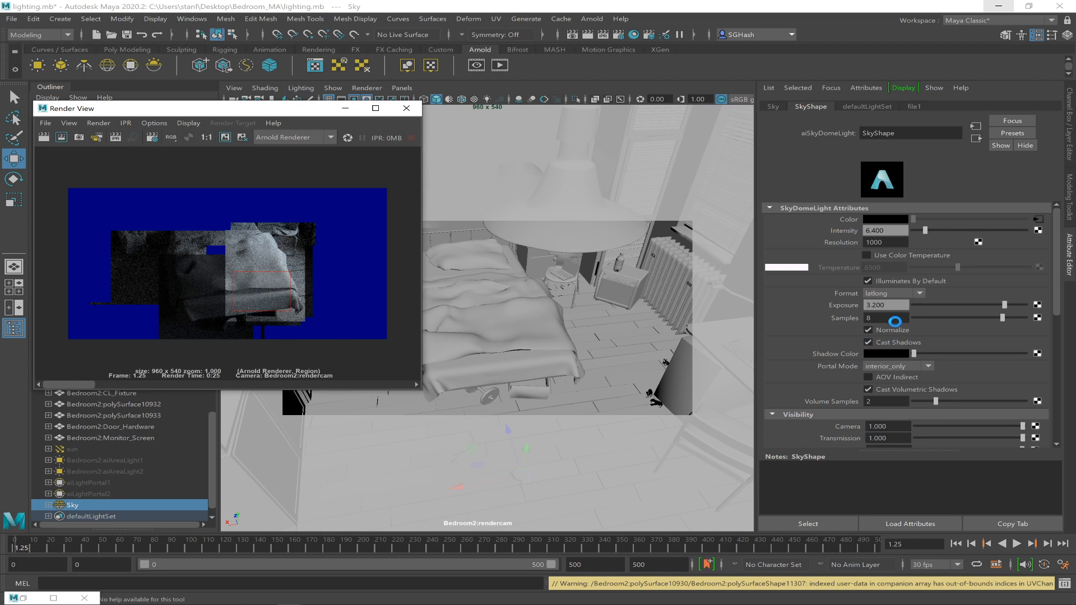
# Set the Sky light's samples to 3 and render a region over the left part of the bed
pyautogui.click(887, 317)
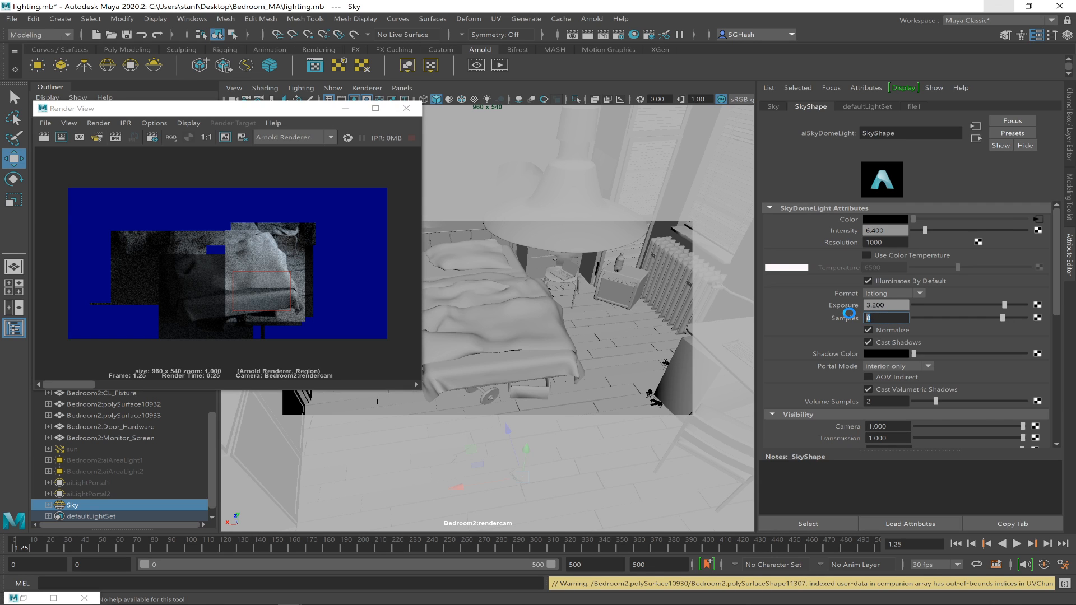
pyautogui.write('3')
pyautogui.press('Return')
pyautogui.moveTo(160, 250); pyautogui.dragTo(224, 324)
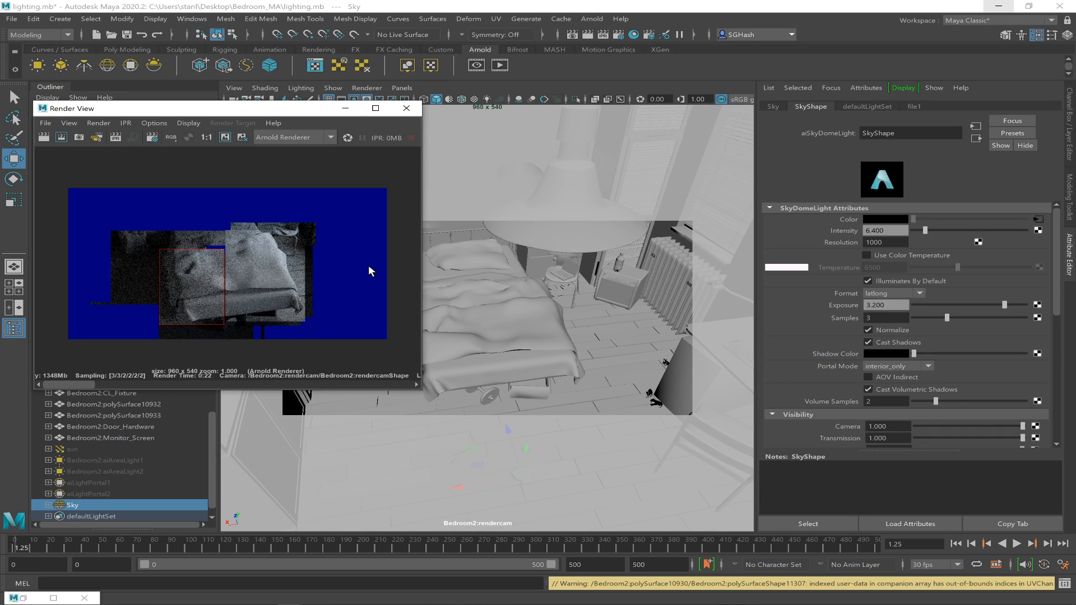
# Set the Sky light's intensity to 3.2 and exposure to 5, and render the same region over the left part of the bed again
pyautogui.moveTo(893, 229); pyautogui.dragTo(819, 211)
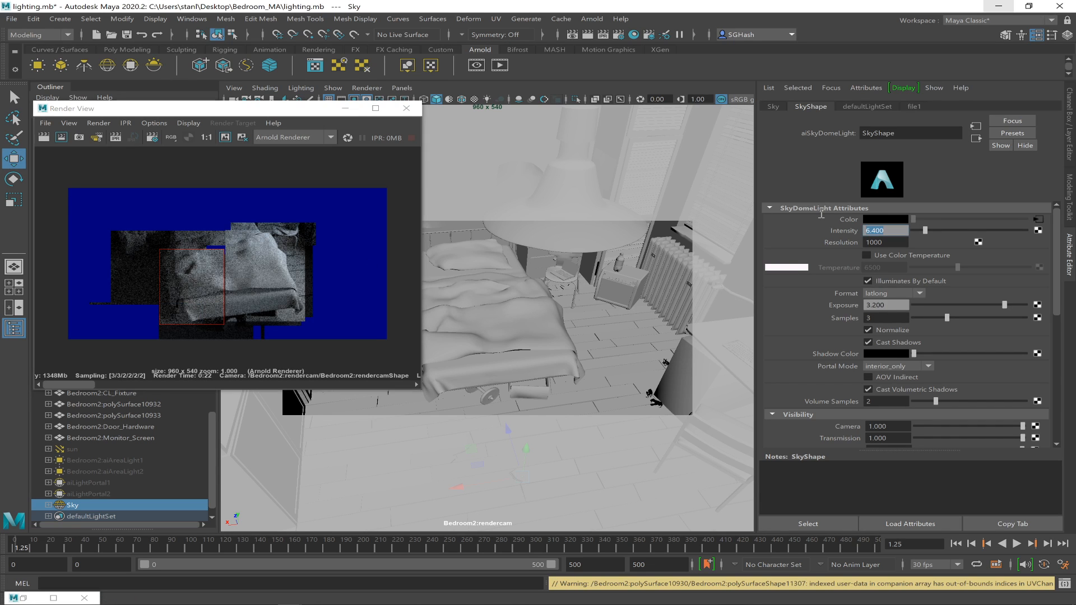
pyautogui.write('3.2')
pyautogui.press('Return')
pyautogui.moveTo(897, 306); pyautogui.dragTo(826, 299)
pyautogui.write('5')
pyautogui.press('Return')
pyautogui.moveTo(66, 382)
pyautogui.mouseDown()
pyautogui.moveTo(163, 380)
pyautogui.moveTo(59, 384)
pyautogui.mouseUp()
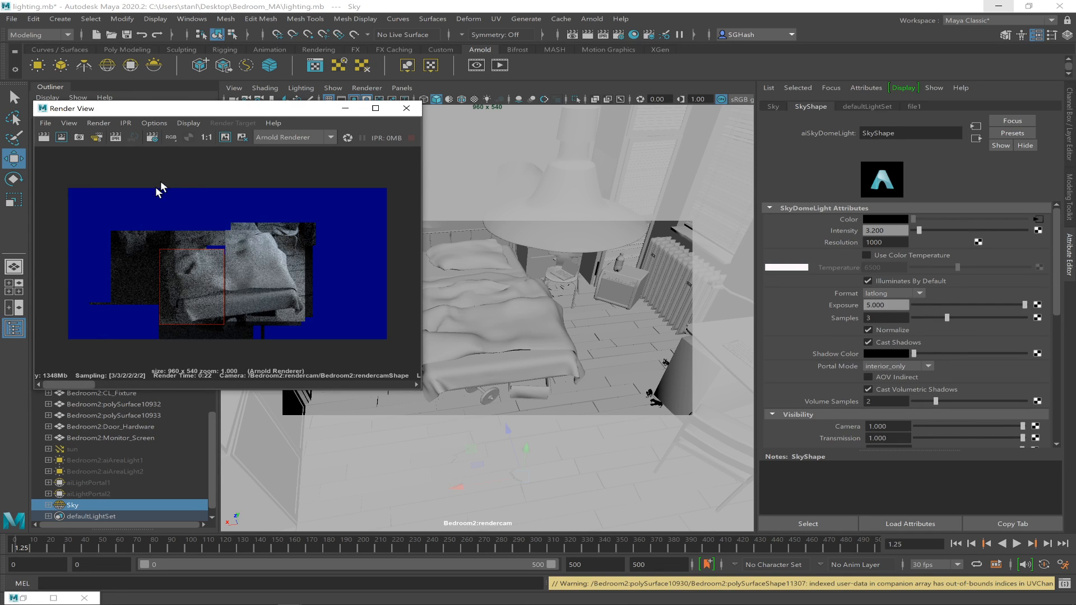
pyautogui.click(62, 137)
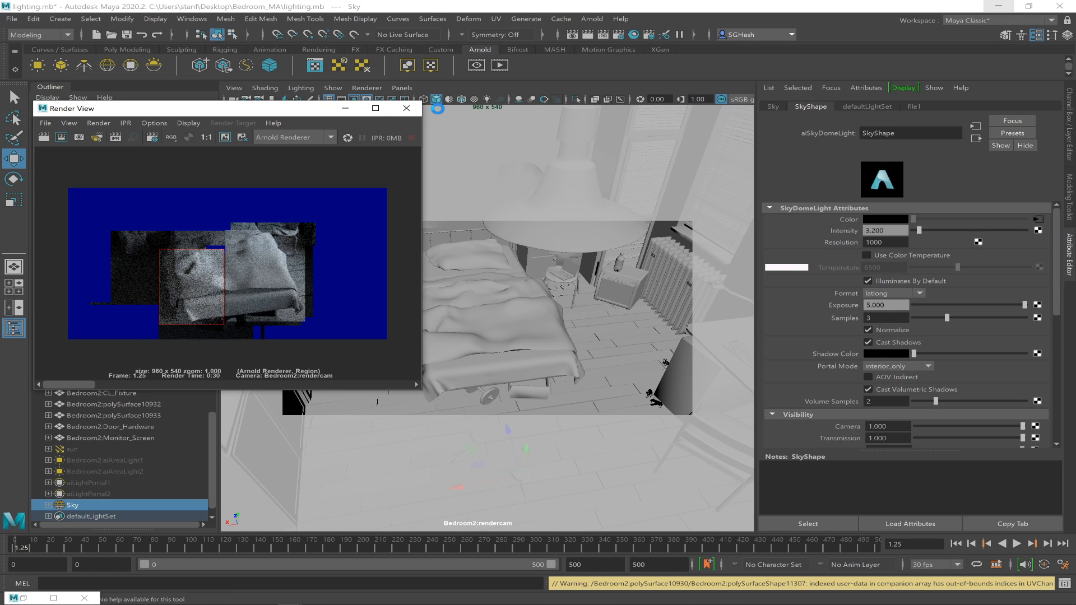
# Set the Arnold diffuse samples to 4 in the Render Settings and minimize that window
pyautogui.click(619, 34)
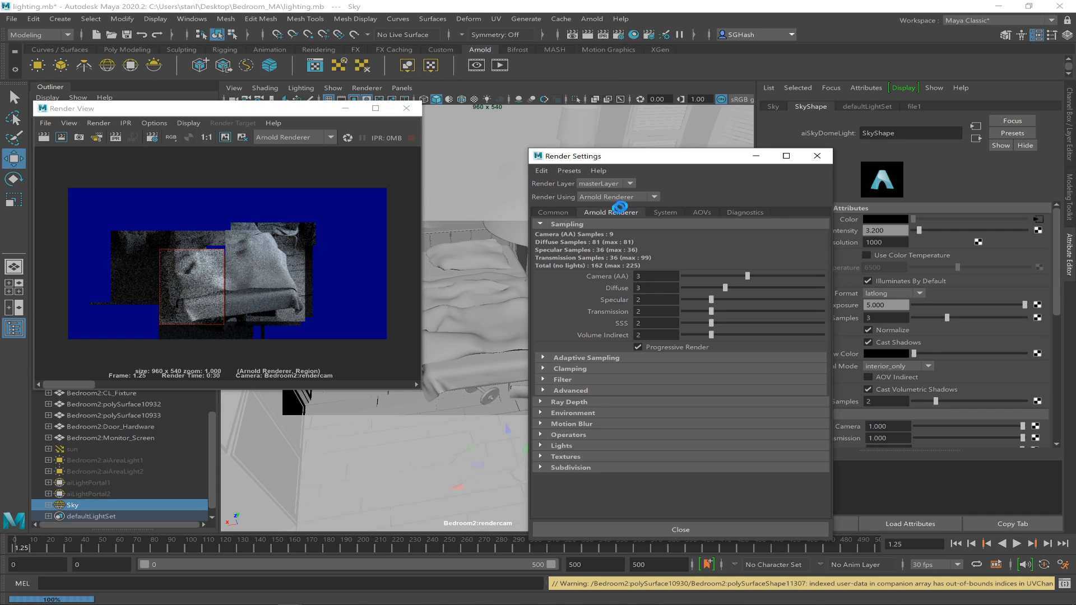
pyautogui.click(656, 287)
pyautogui.write('4')
pyautogui.press('Return')
pyautogui.click(653, 288)
pyautogui.click(754, 158)
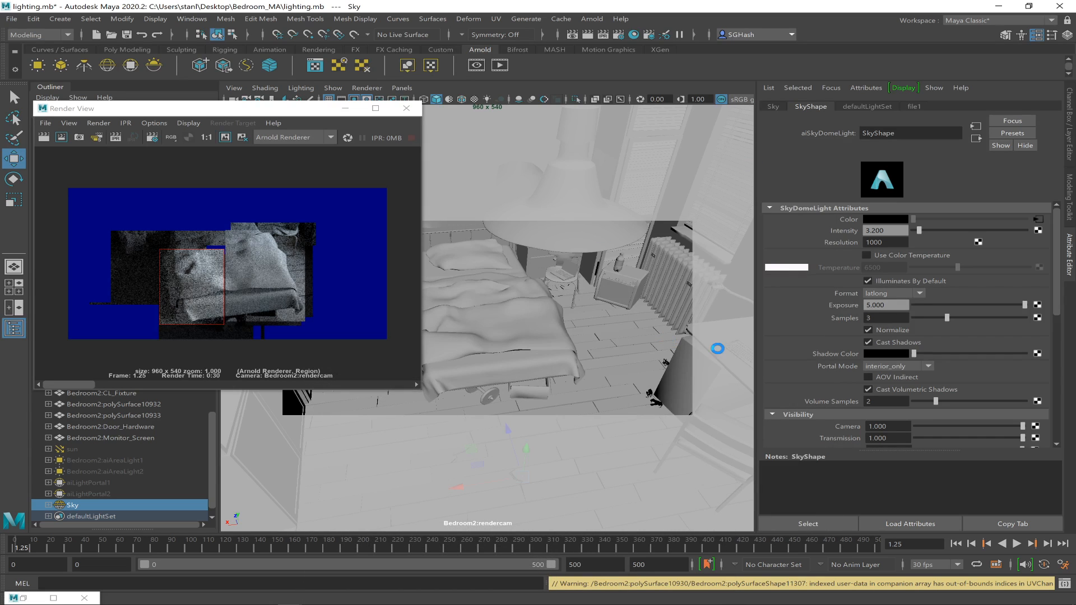
# Set the Sky light's samples to 4 and render a wide region across the lower part of the bed
pyautogui.click(883, 318)
pyautogui.write('4')
pyautogui.press('Return')
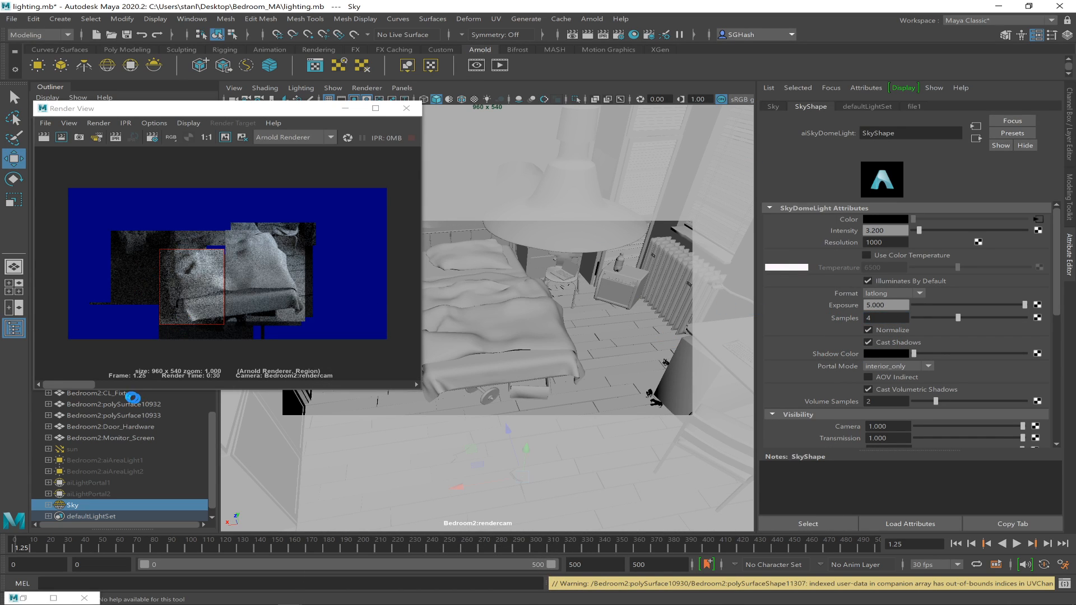
pyautogui.moveTo(87, 385); pyautogui.dragTo(73, 369)
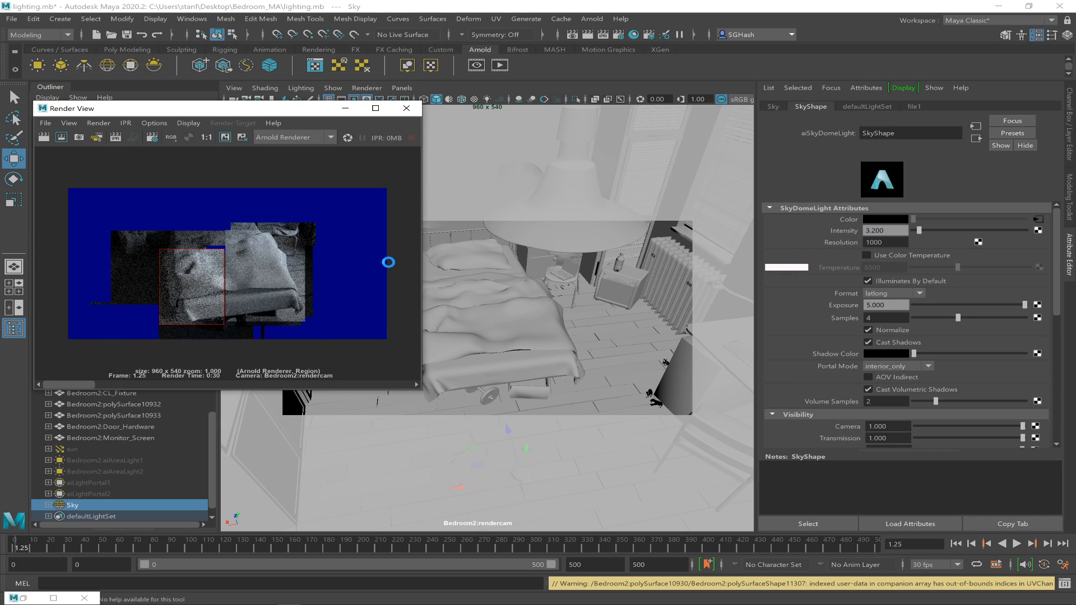
pyautogui.moveTo(153, 266); pyautogui.dragTo(304, 327)
pyautogui.click(62, 137)
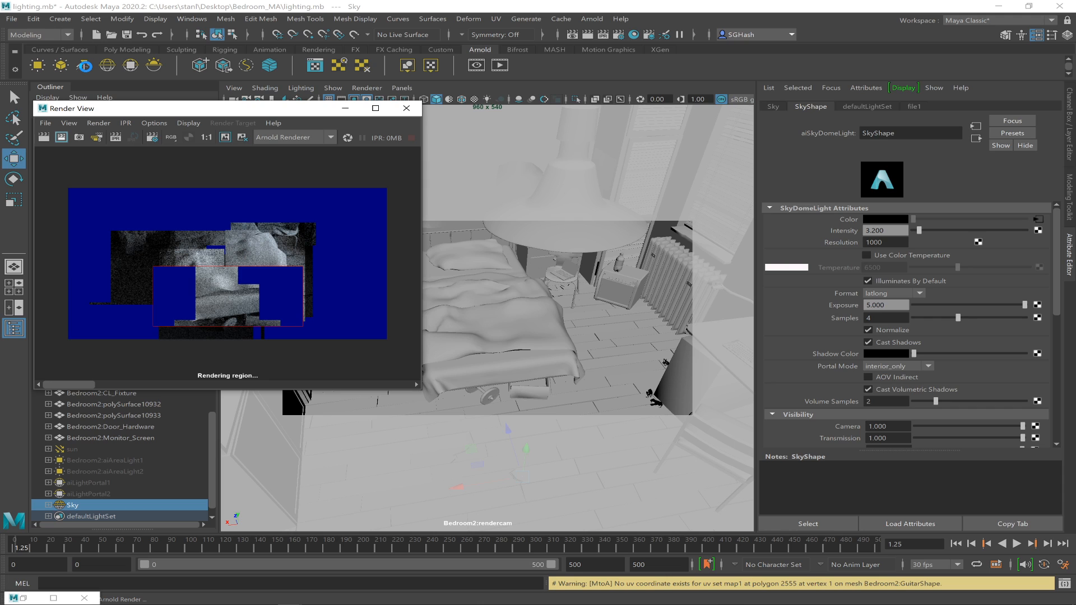
pyautogui.moveTo(84, 65); pyautogui.dragTo(242, 289, button='middle')
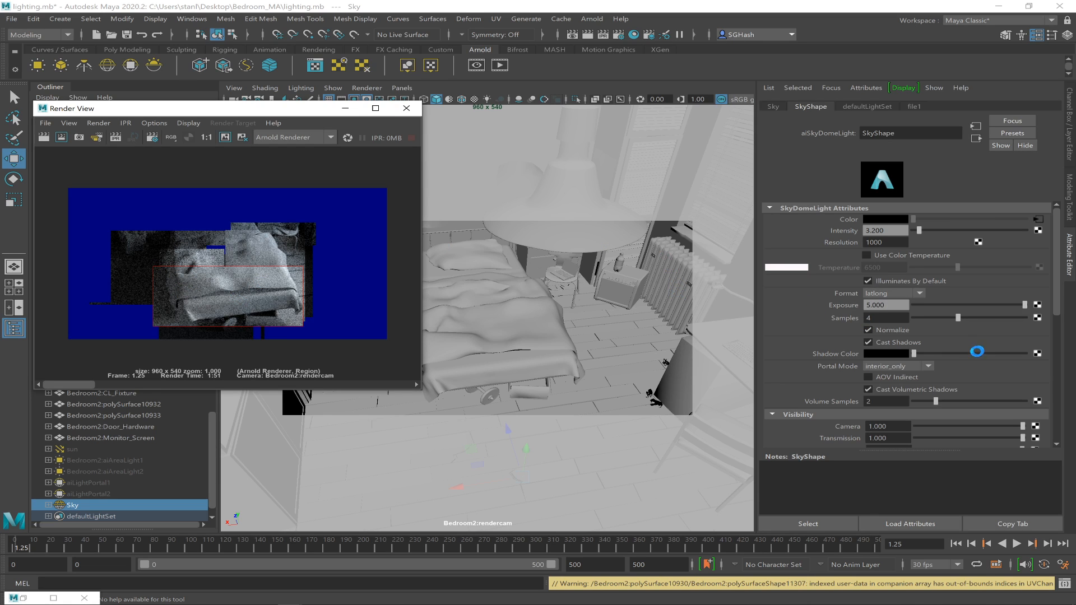
# Reopen the Render Settings and set both the diffuse and the Camera (AA) samples to 2
pyautogui.click(889, 319)
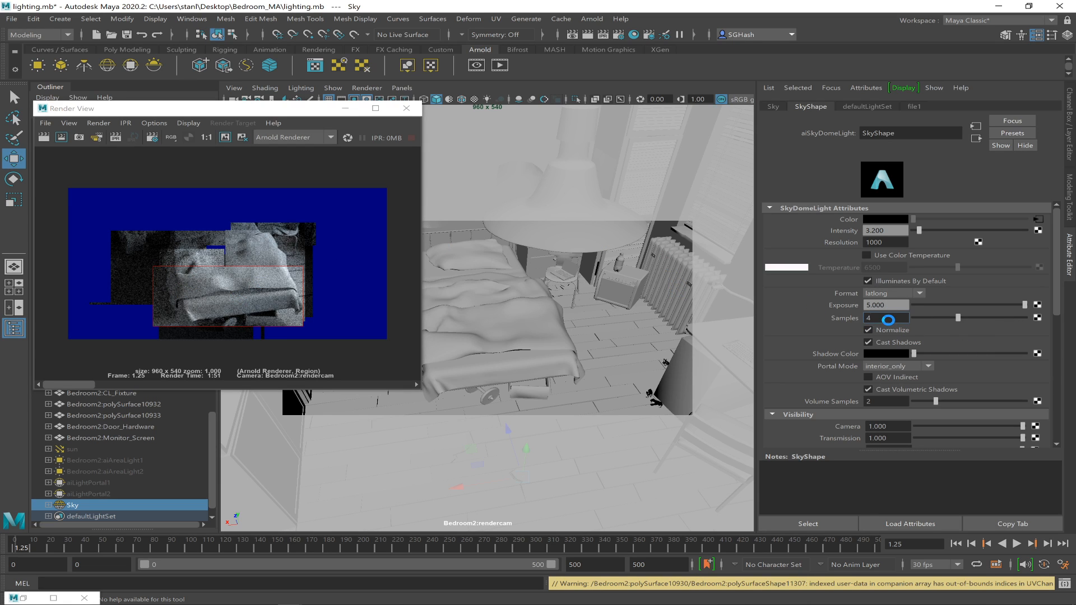
pyautogui.click(619, 34)
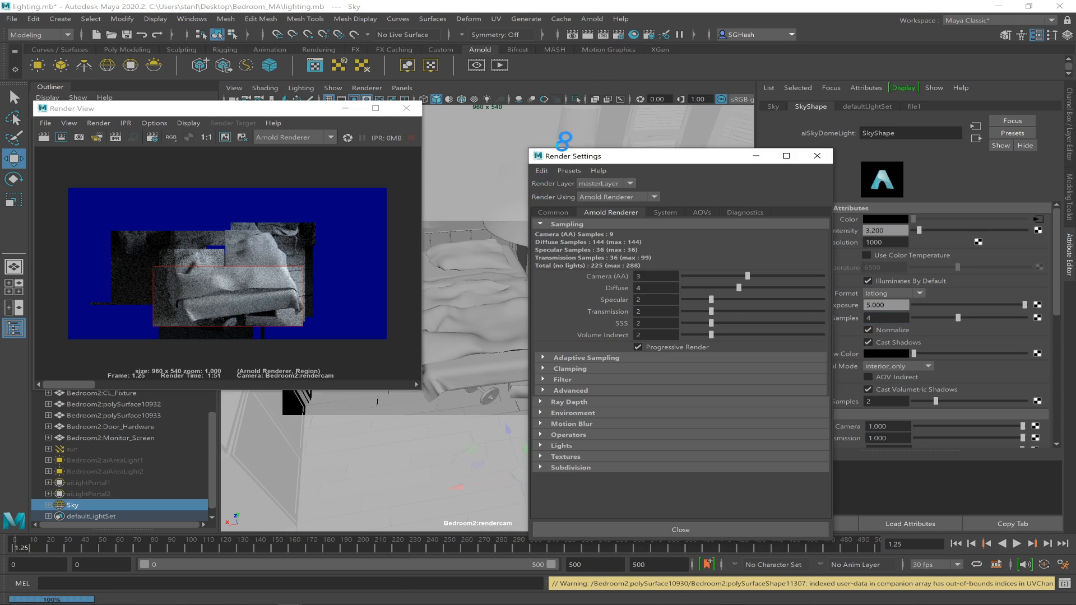
pyautogui.click(653, 288)
pyautogui.write('2')
pyautogui.press('Return')
pyautogui.click(644, 279)
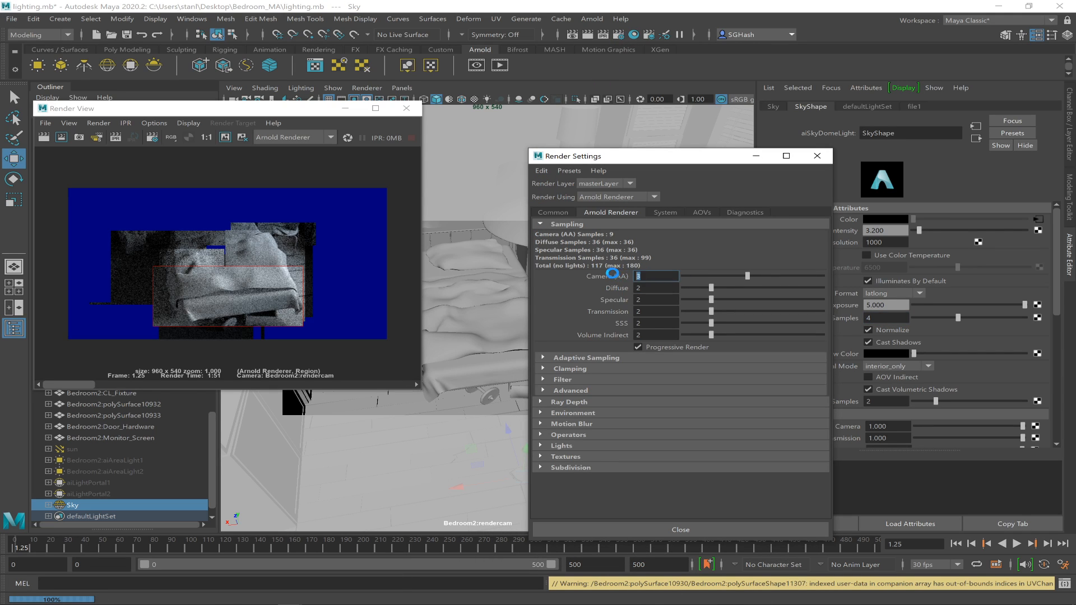
pyautogui.write('2')
pyautogui.press('Return')
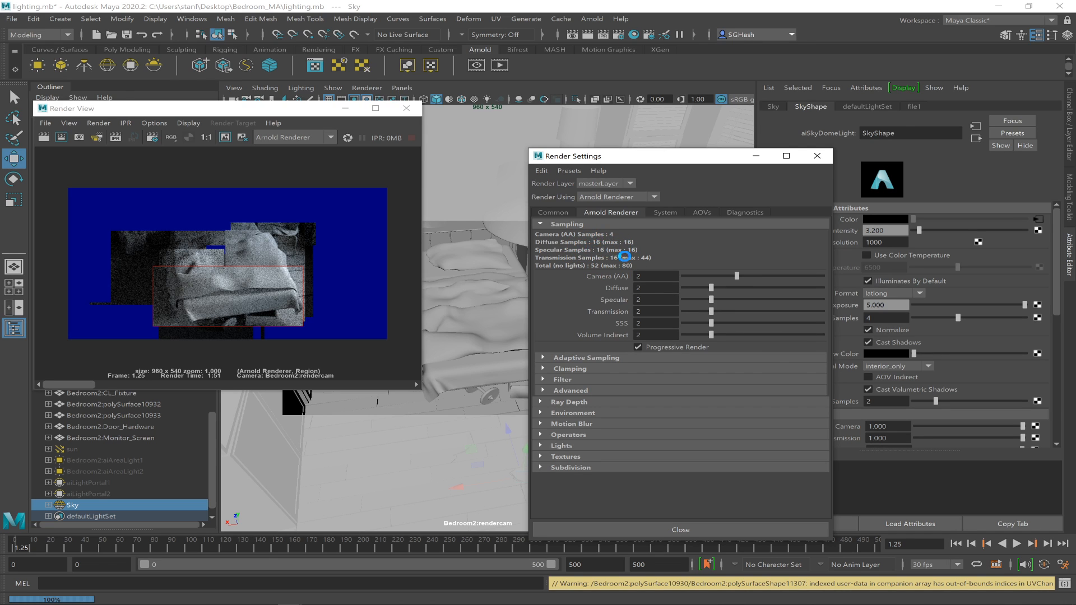
# Try 8 diffuse samples, set them back to 2, and minimize the Render Settings
pyautogui.click(641, 288)
pyautogui.write('8')
pyautogui.press('Return')
pyautogui.click(642, 287)
pyautogui.write('2')
pyautogui.press('Return')
pyautogui.click(755, 154)
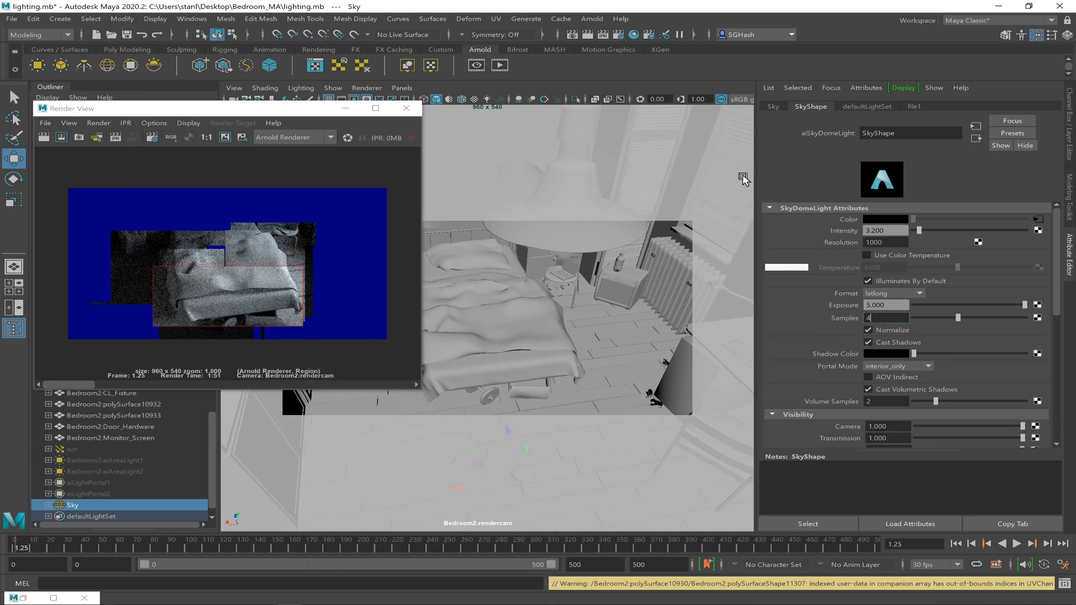
# Hide the Sky dome light and delete the sun directional light
pyautogui.click(92, 504)
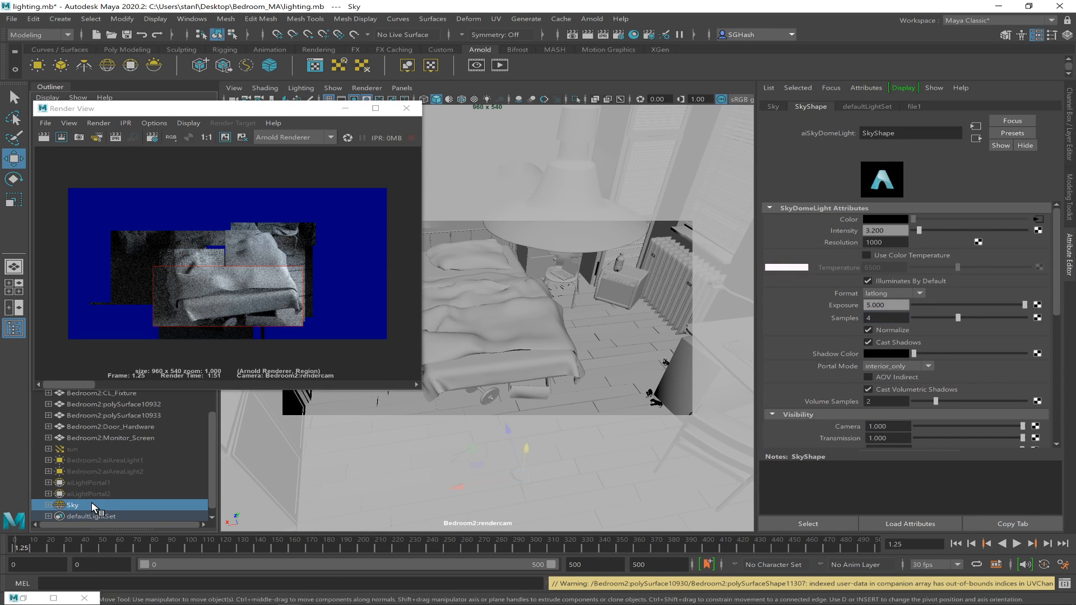
pyautogui.press('h')
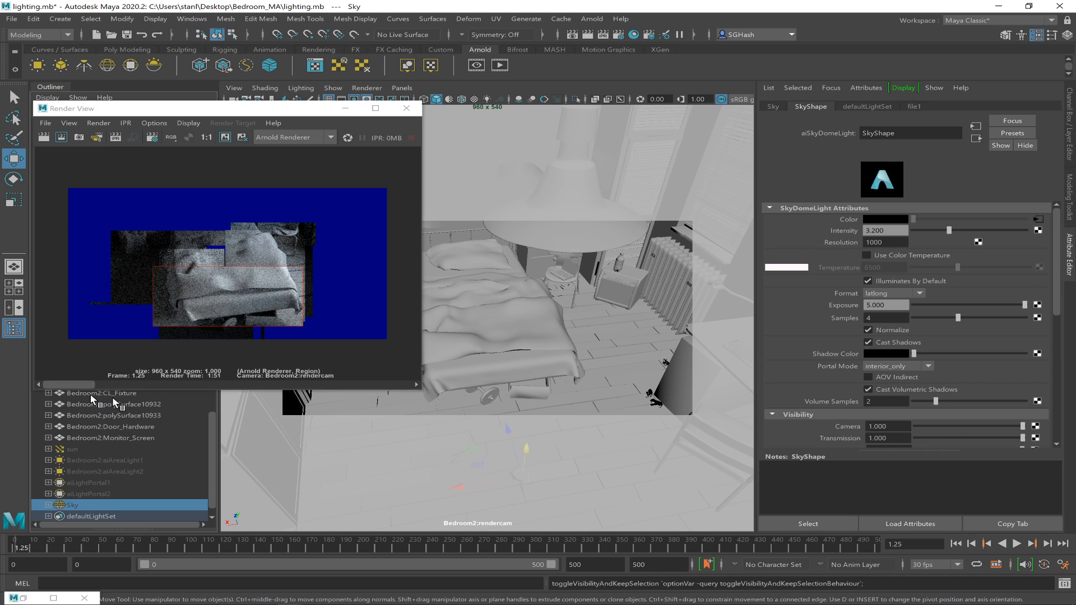
pyautogui.click(80, 450)
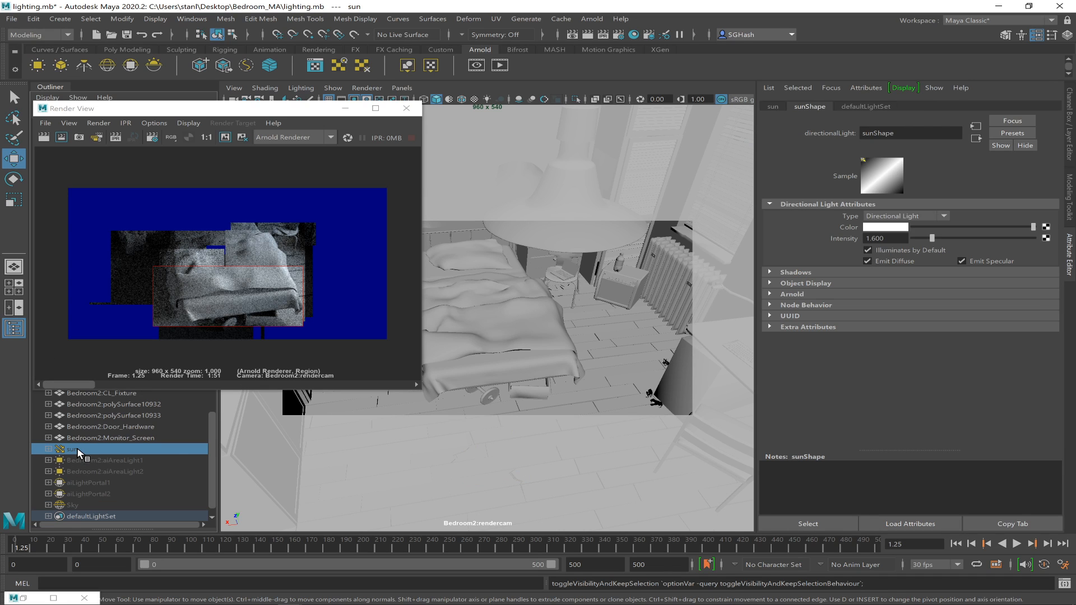
pyautogui.press('Delete')
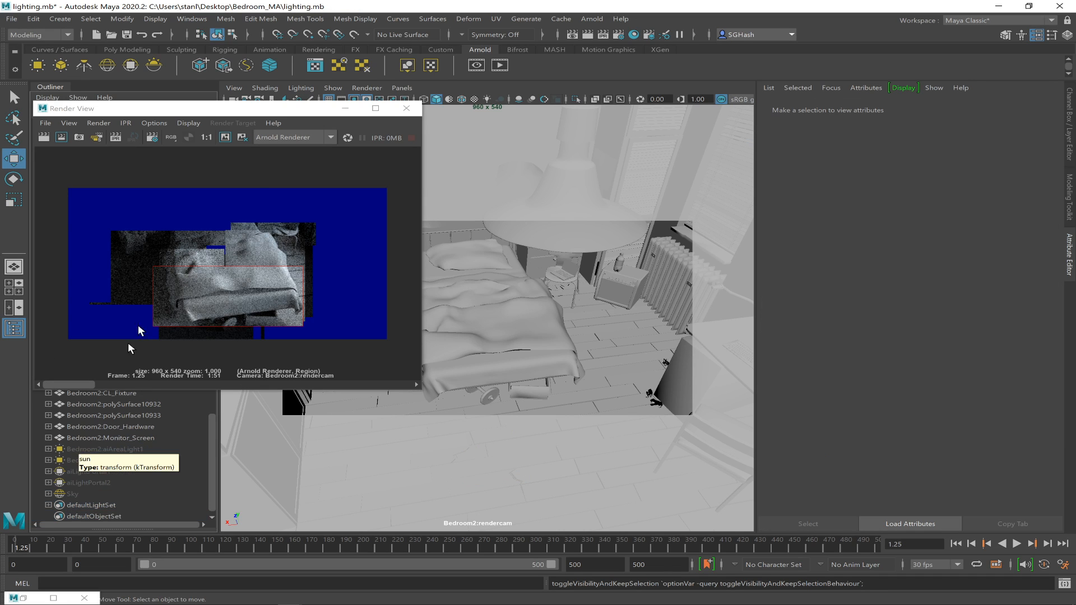
# Minimize the Render View and switch the viewport to the persp camera, framing the room from outside
pyautogui.click(346, 110)
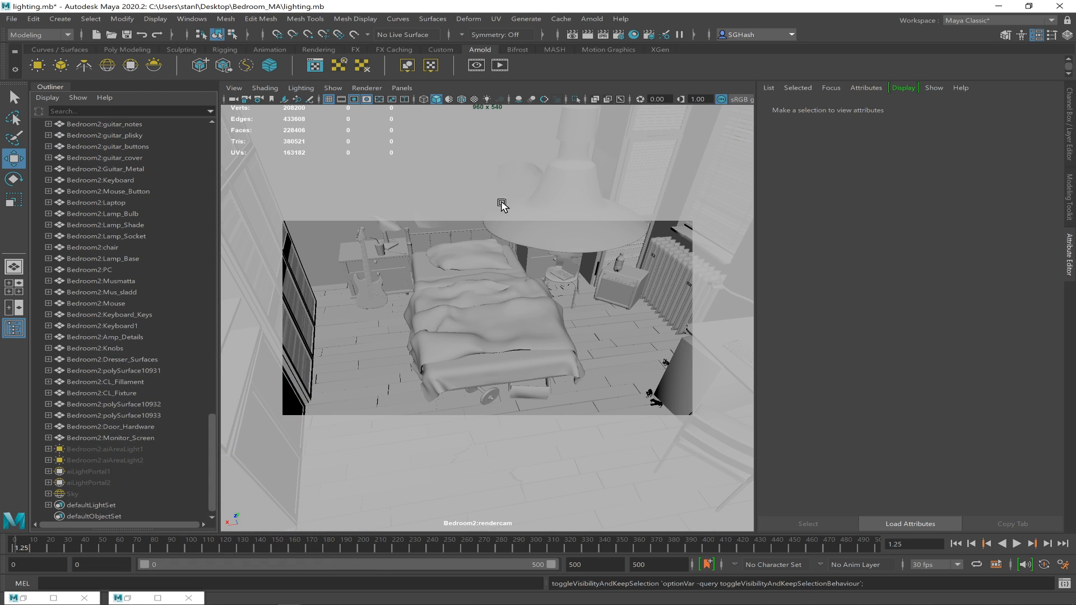
pyautogui.click(396, 88)
pyautogui.moveTo(488, 99)
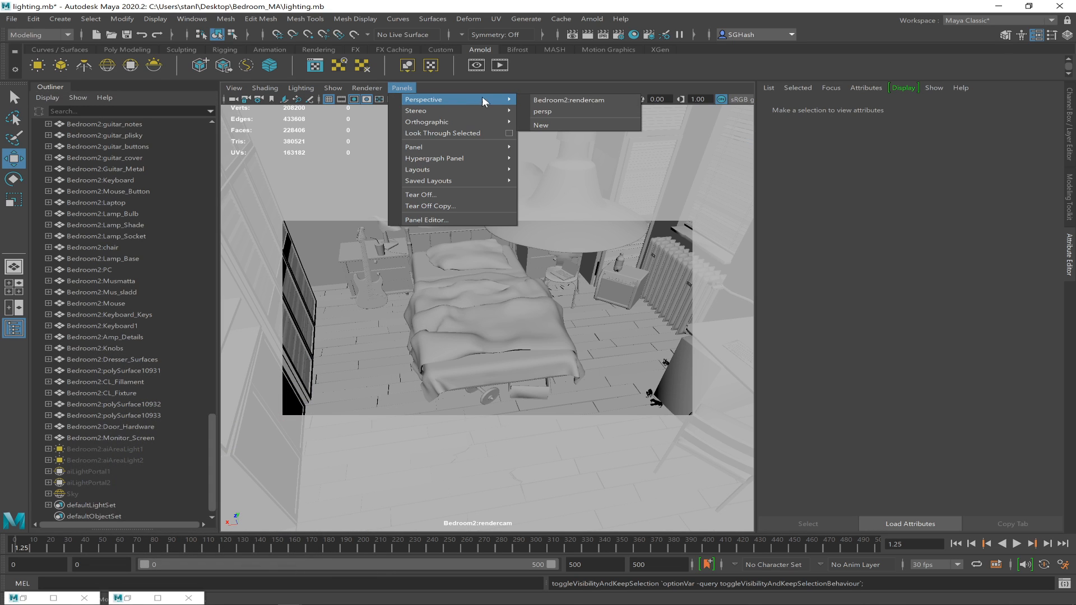
pyautogui.click(545, 111)
pyautogui.keyDown('alt'); pyautogui.moveTo(524, 284); pyautogui.dragTo(493, 306); pyautogui.keyUp('alt')
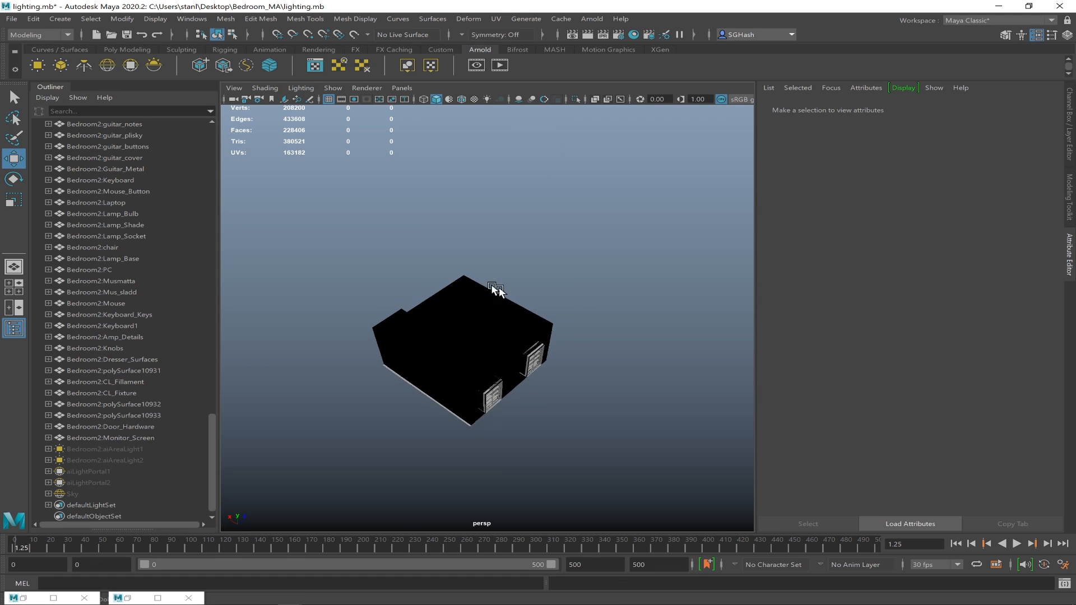
pyautogui.keyDown('alt'); pyautogui.moveTo(498, 288); pyautogui.dragTo(409, 272, button='right'); pyautogui.keyUp('alt')
pyautogui.click(402, 88)
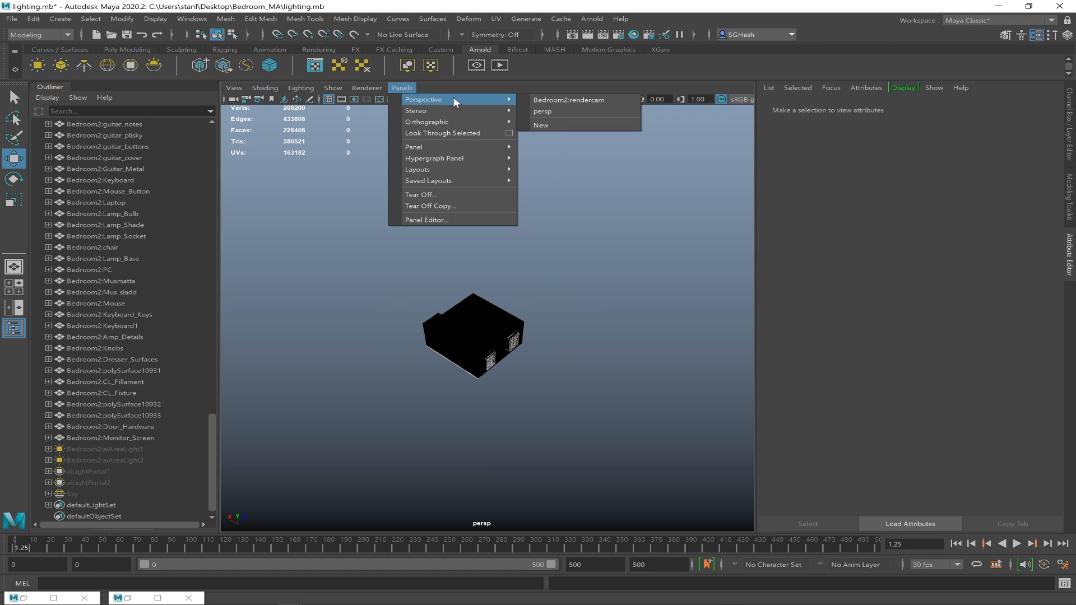
pyautogui.click(349, 292)
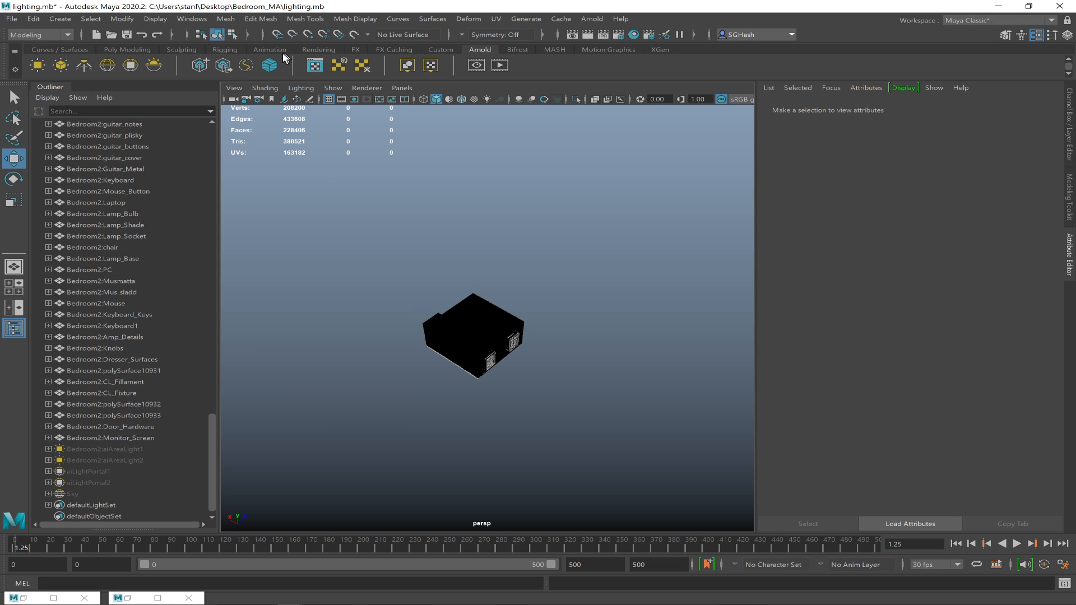
# Create a directional light, place it outside the room near the windows, and scale up its icon
pyautogui.click(318, 50)
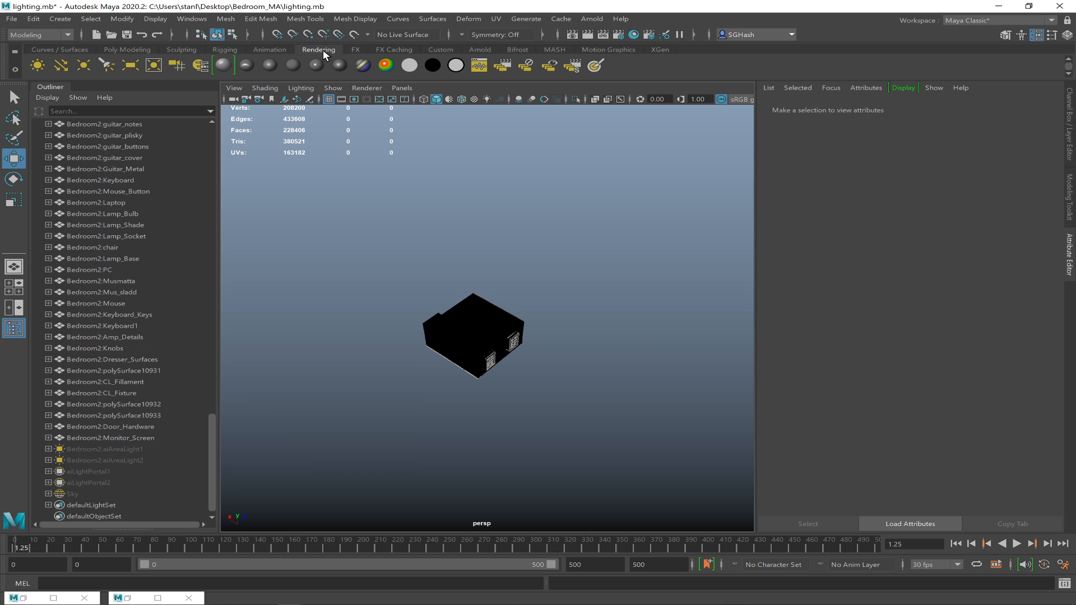
pyautogui.click(61, 67)
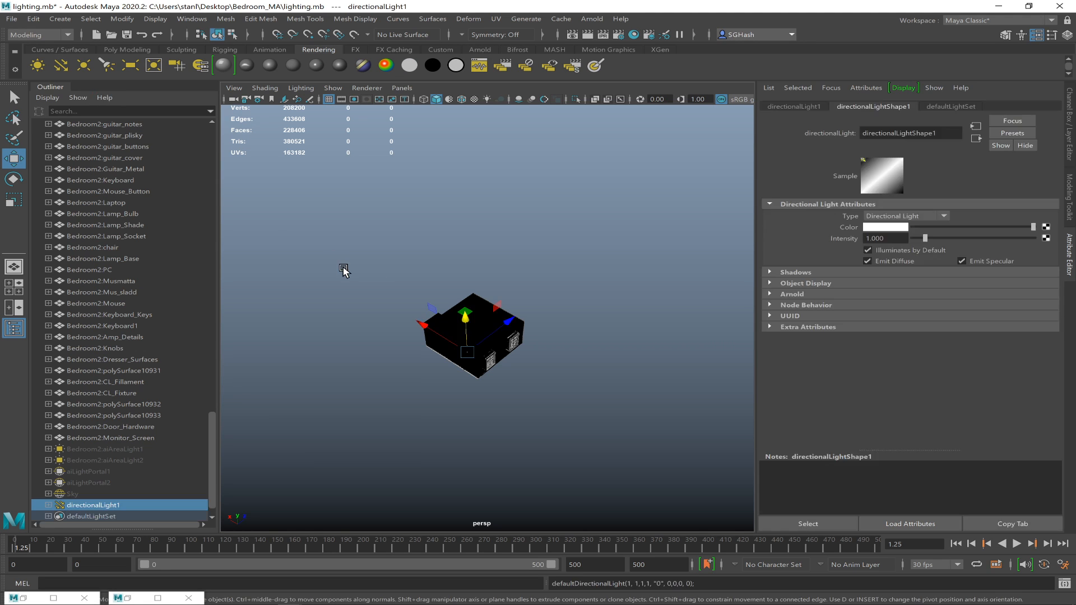
pyautogui.moveTo(369, 312); pyautogui.dragTo(358, 306)
pyautogui.keyDown('alt'); pyautogui.moveTo(519, 332); pyautogui.dragTo(435, 334); pyautogui.keyUp('alt')
pyautogui.press('r')
pyautogui.moveTo(495, 268); pyautogui.dragTo(485, 312)
pyautogui.press('w')
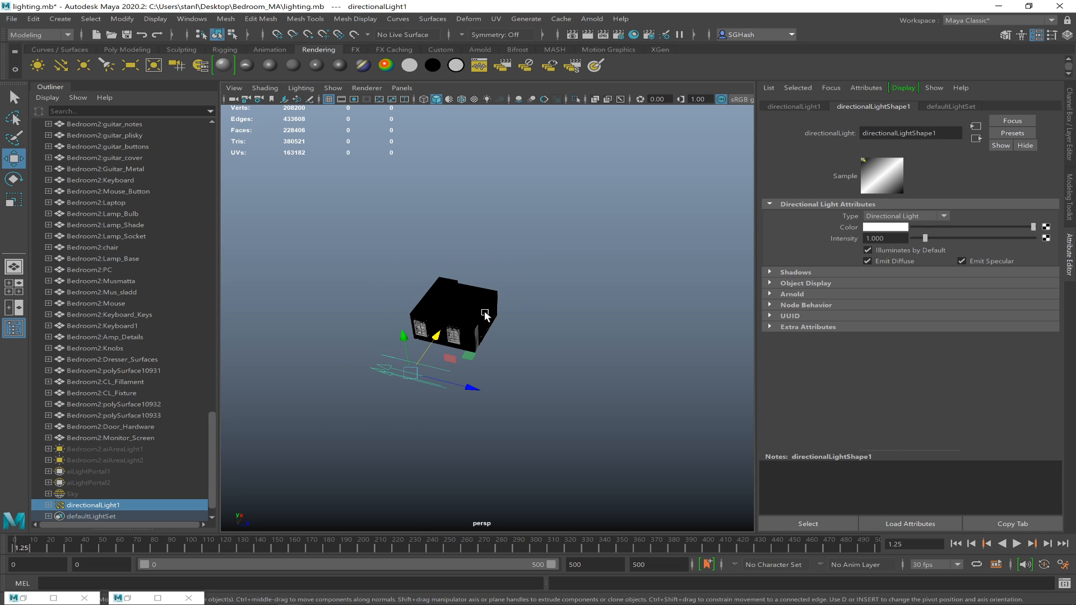
# Rotate the directional light so its rays point toward the windowed wall of the room
pyautogui.click(479, 50)
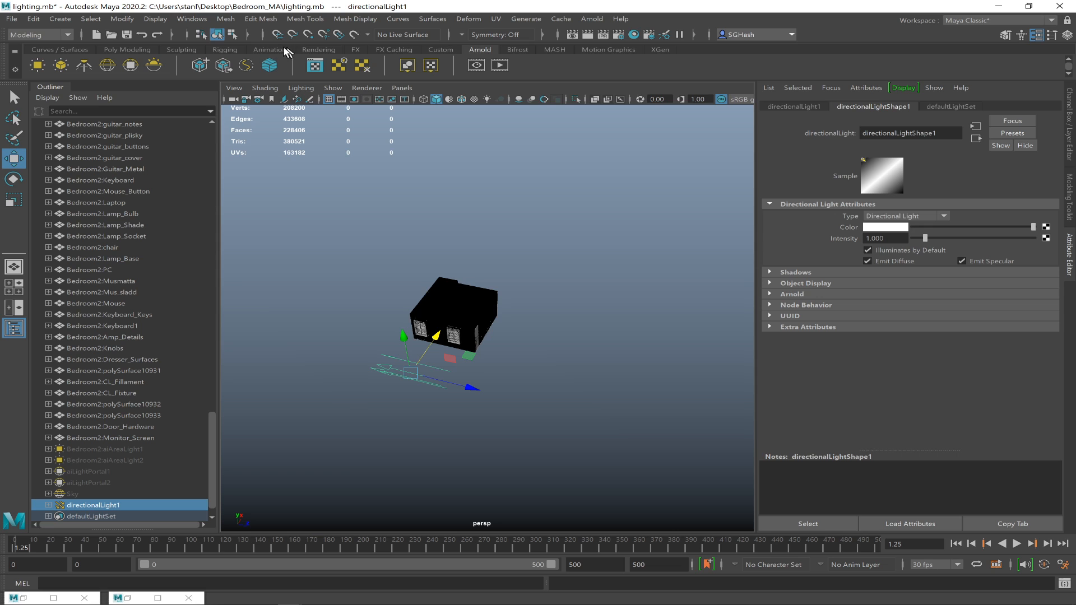
pyautogui.click(317, 48)
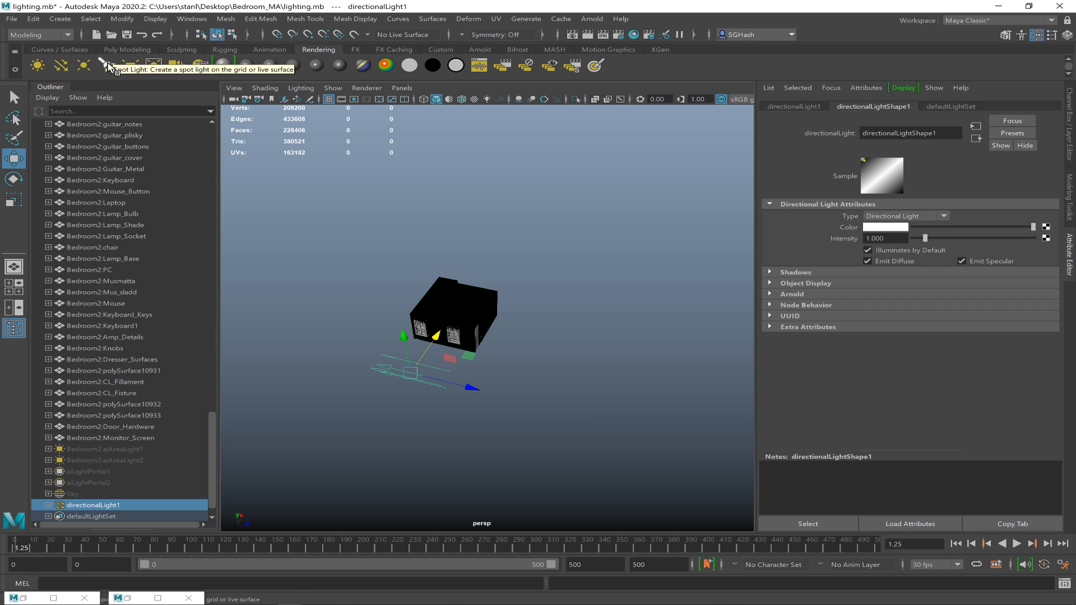
pyautogui.press('e')
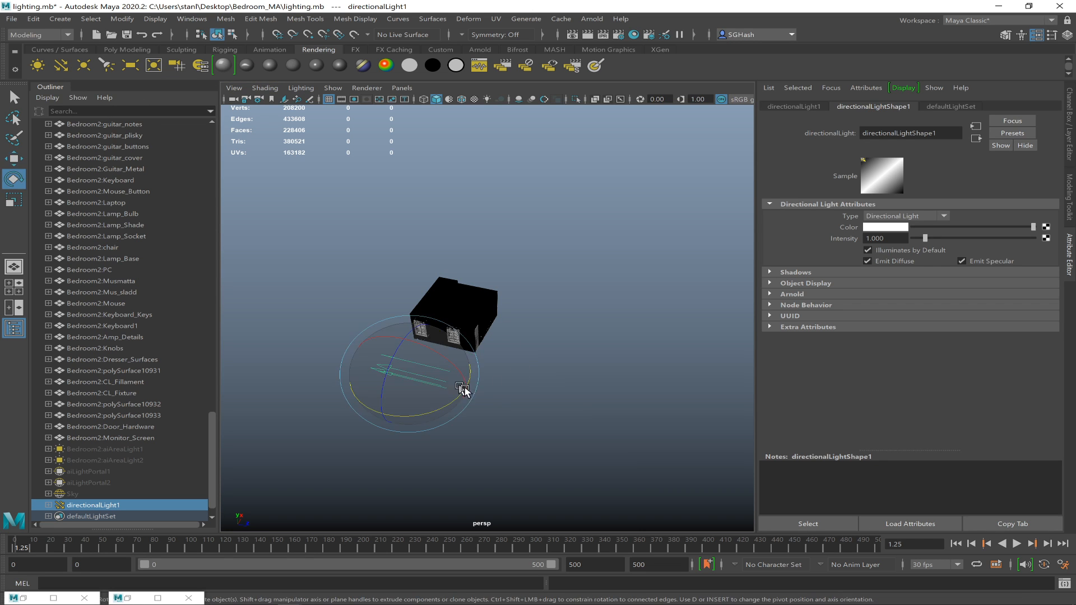
pyautogui.moveTo(446, 401); pyautogui.dragTo(339, 392)
pyautogui.keyDown('alt'); pyautogui.moveTo(484, 389); pyautogui.dragTo(425, 385); pyautogui.keyUp('alt')
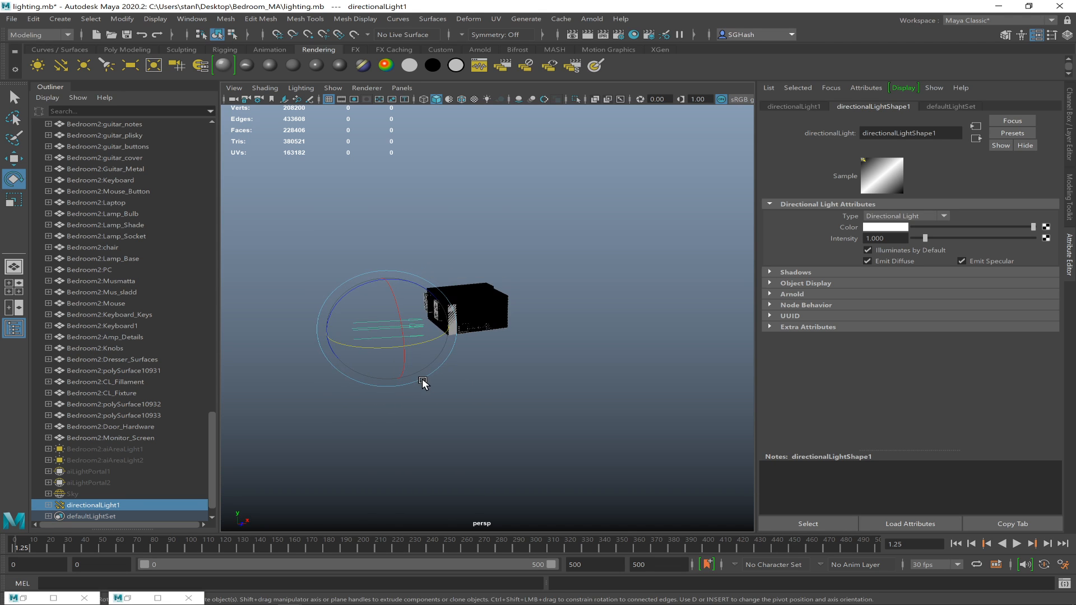
# Raise the directional light along the vertical axis outside the room
pyautogui.press('w')
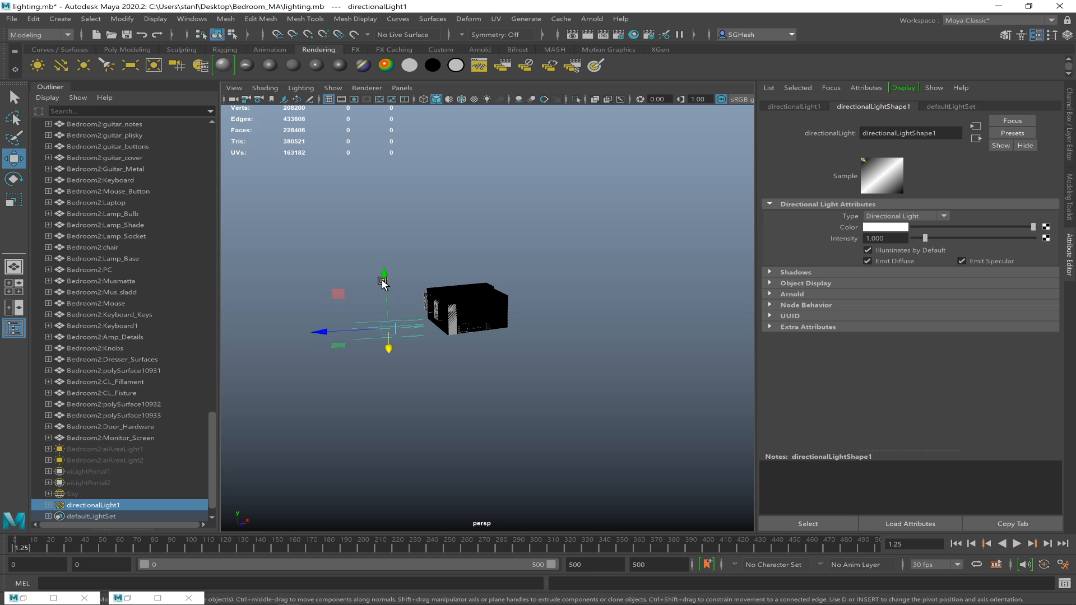
pyautogui.click(368, 250)
pyautogui.hotkey('ctrl', 'z')
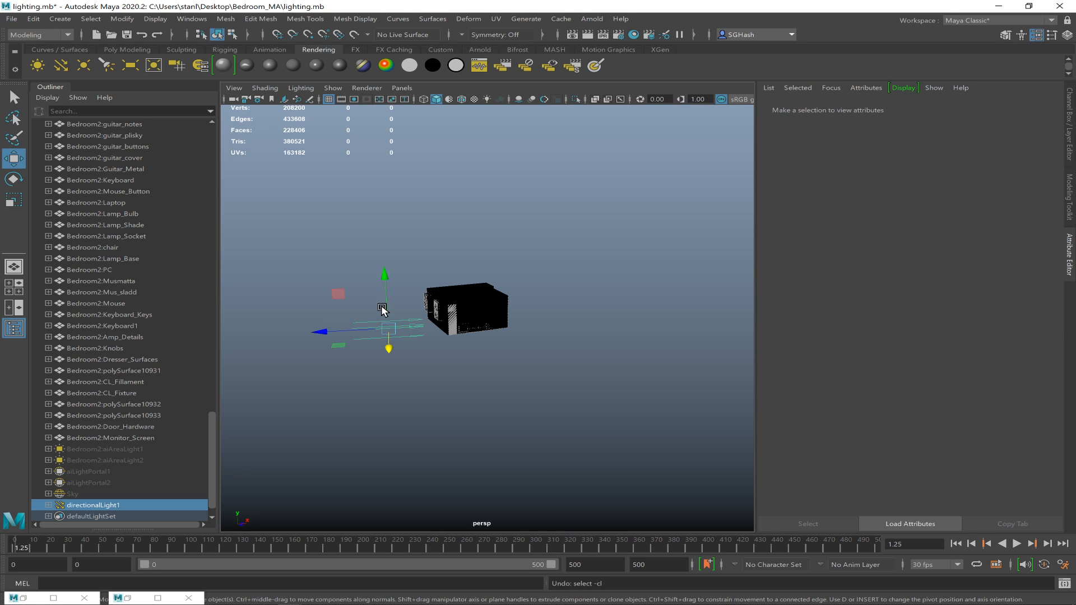
pyautogui.moveTo(382, 274); pyautogui.dragTo(372, 253)
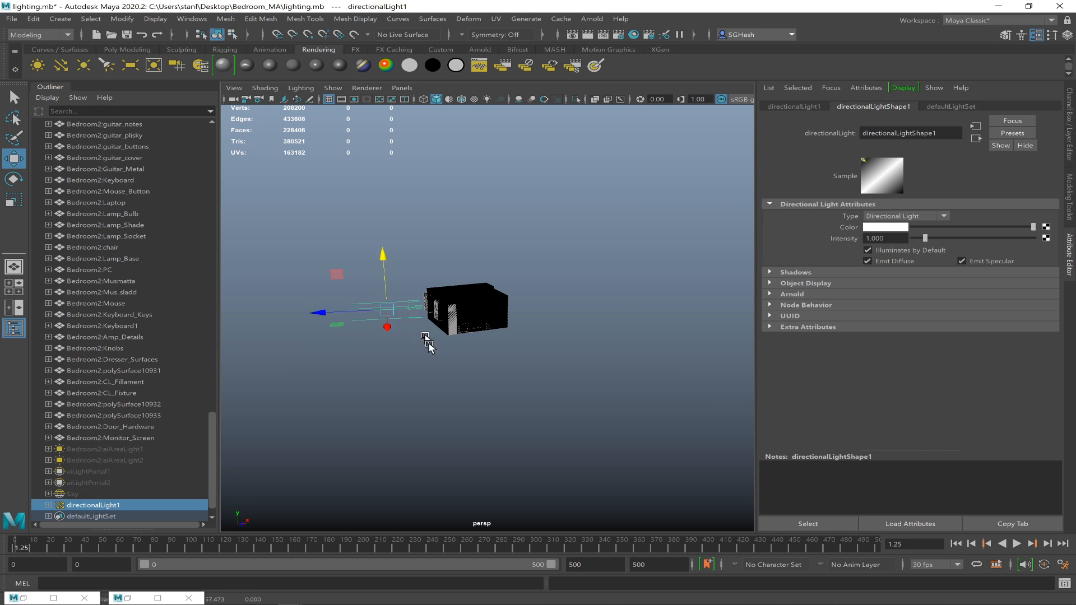
# Examine the directional light's height and alignment with the windows from several angles
pyautogui.press('f')
pyautogui.keyDown('alt'); pyautogui.moveTo(447, 346); pyautogui.dragTo(415, 318); pyautogui.keyUp('alt')
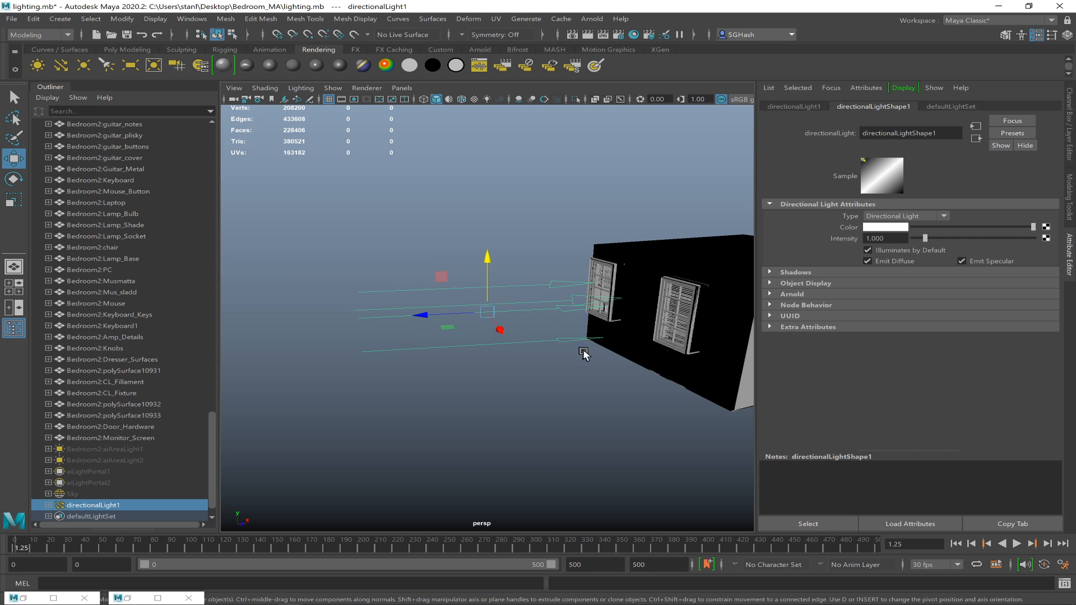
pyautogui.keyDown('alt'); pyautogui.moveTo(550, 326); pyautogui.dragTo(511, 314); pyautogui.keyUp('alt')
pyautogui.keyDown('alt'); pyautogui.moveTo(582, 340); pyautogui.dragTo(605, 296); pyautogui.keyUp('alt')
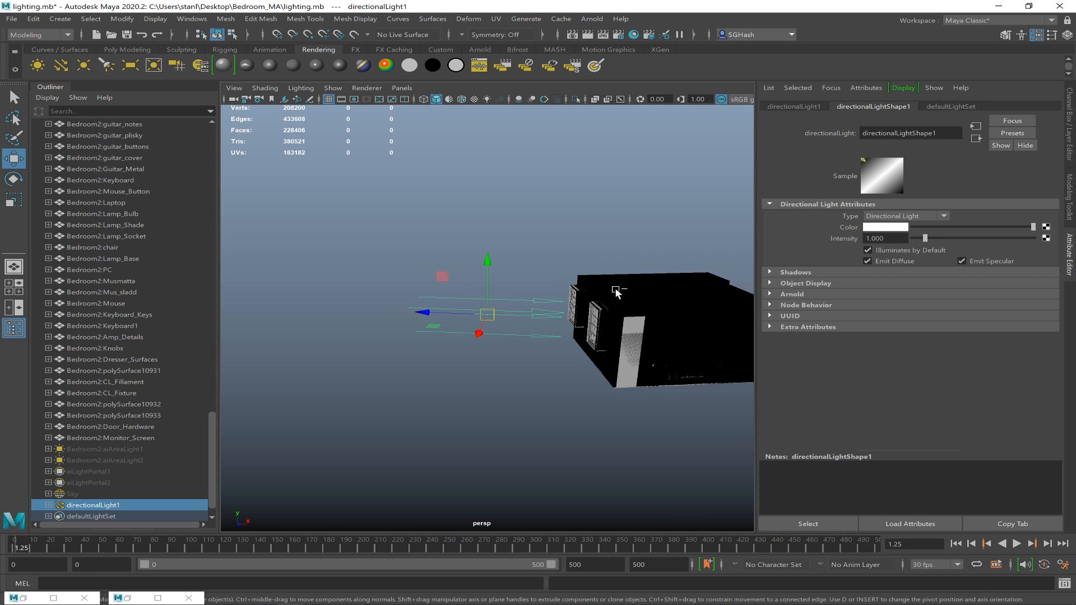
pyautogui.keyDown('ctrl'); pyautogui.keyDown('alt'); pyautogui.moveTo(553, 250); pyautogui.dragTo(811, 395); pyautogui.keyUp('alt'); pyautogui.keyUp('ctrl')
pyautogui.keyDown('alt'); pyautogui.moveTo(555, 356); pyautogui.dragTo(474, 321, button='right'); pyautogui.keyUp('alt')
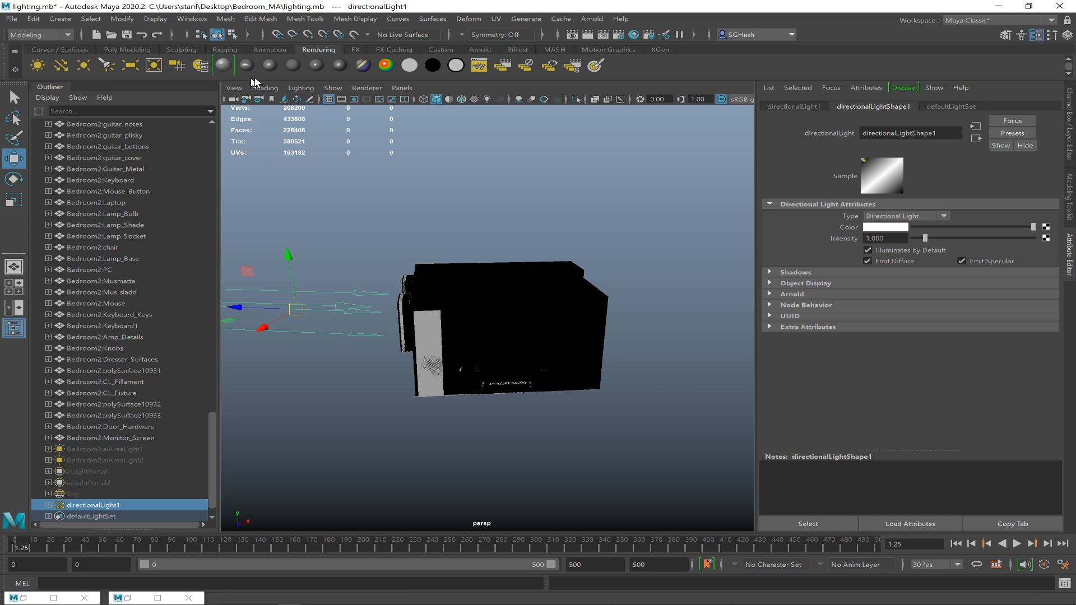
pyautogui.click(479, 50)
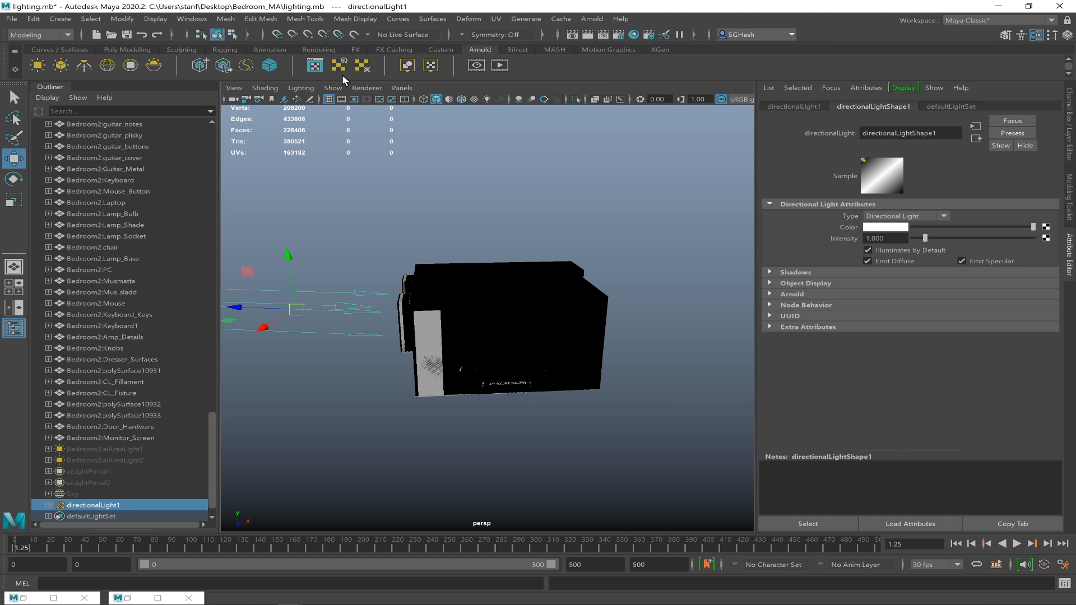
pyautogui.click(154, 68)
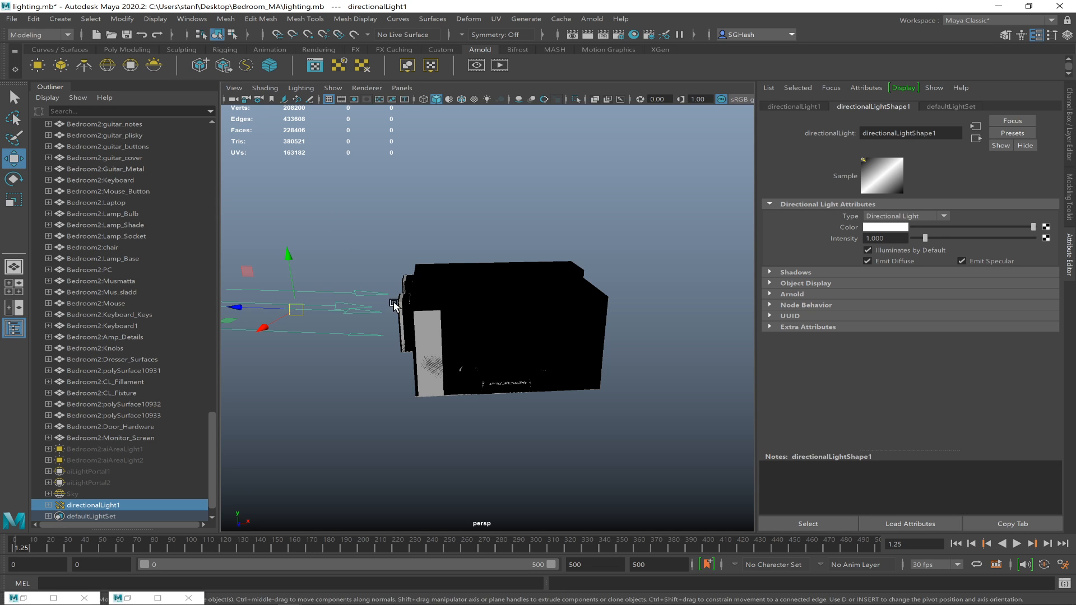
pyautogui.scroll(-2, 504, 337)
pyautogui.scroll(4, 499, 336)
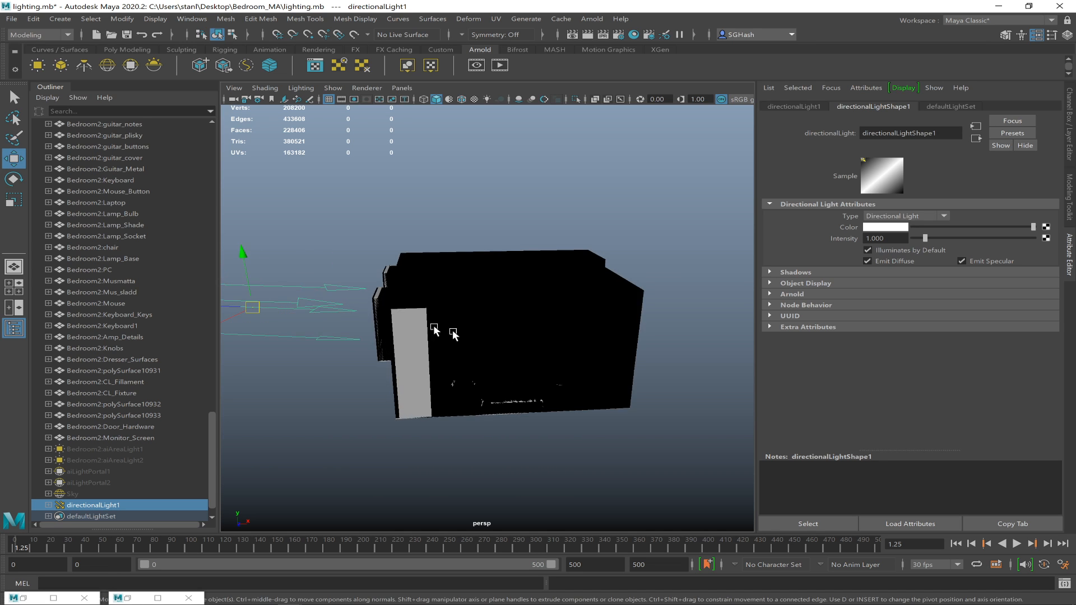
# Show the directional light's aim manipulator and move its target point into the room
pyautogui.keyDown('alt'); pyautogui.moveTo(435, 330); pyautogui.dragTo(545, 304); pyautogui.keyUp('alt')
pyautogui.keyDown('alt'); pyautogui.moveTo(474, 295); pyautogui.dragTo(403, 305, button='right'); pyautogui.keyUp('alt')
pyautogui.press('t')
pyautogui.keyDown('alt'); pyautogui.moveTo(531, 344); pyautogui.dragTo(685, 338); pyautogui.keyUp('alt')
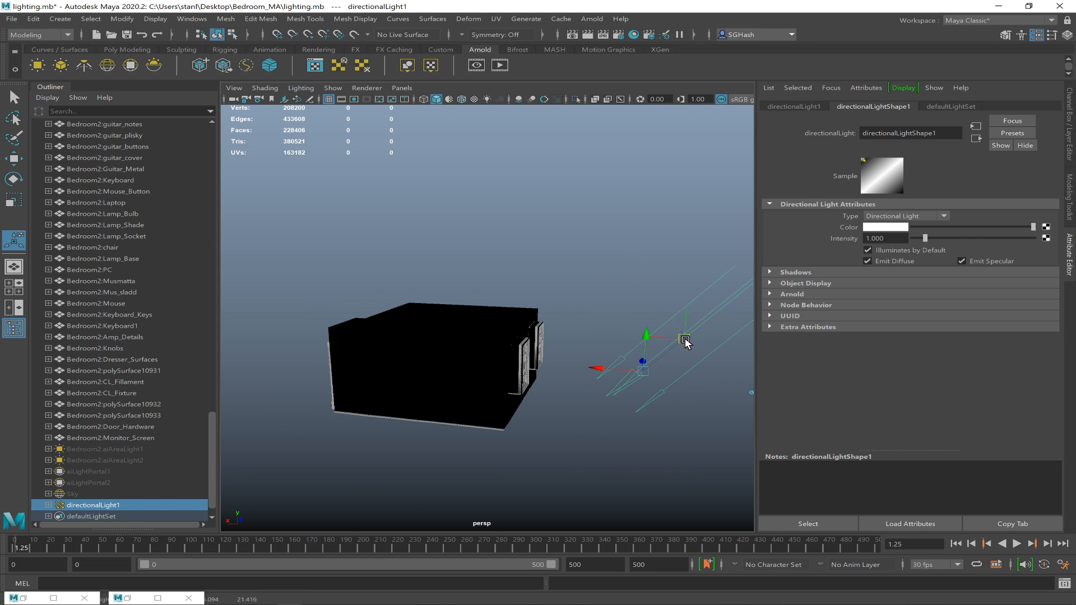
pyautogui.moveTo(643, 370); pyautogui.dragTo(427, 372)
pyautogui.keyDown('alt'); pyautogui.moveTo(427, 371); pyautogui.dragTo(493, 388, button='right'); pyautogui.keyUp('alt')
pyautogui.keyDown('alt'); pyautogui.moveTo(382, 358); pyautogui.dragTo(348, 344); pyautogui.keyUp('alt')
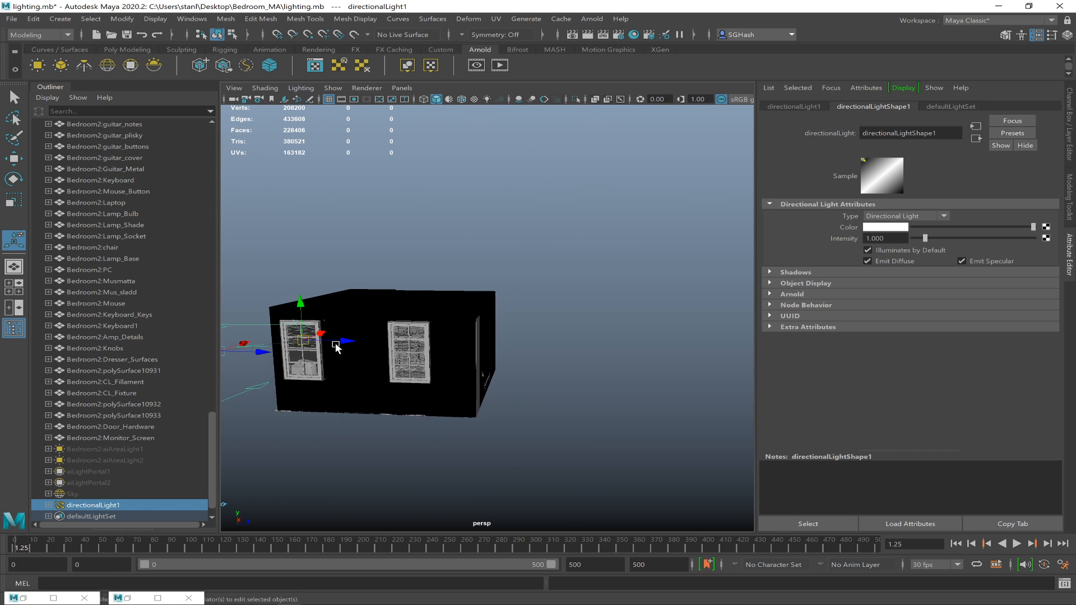
pyautogui.keyDown('alt'); pyautogui.moveTo(408, 344); pyautogui.dragTo(386, 337); pyautogui.keyUp('alt')
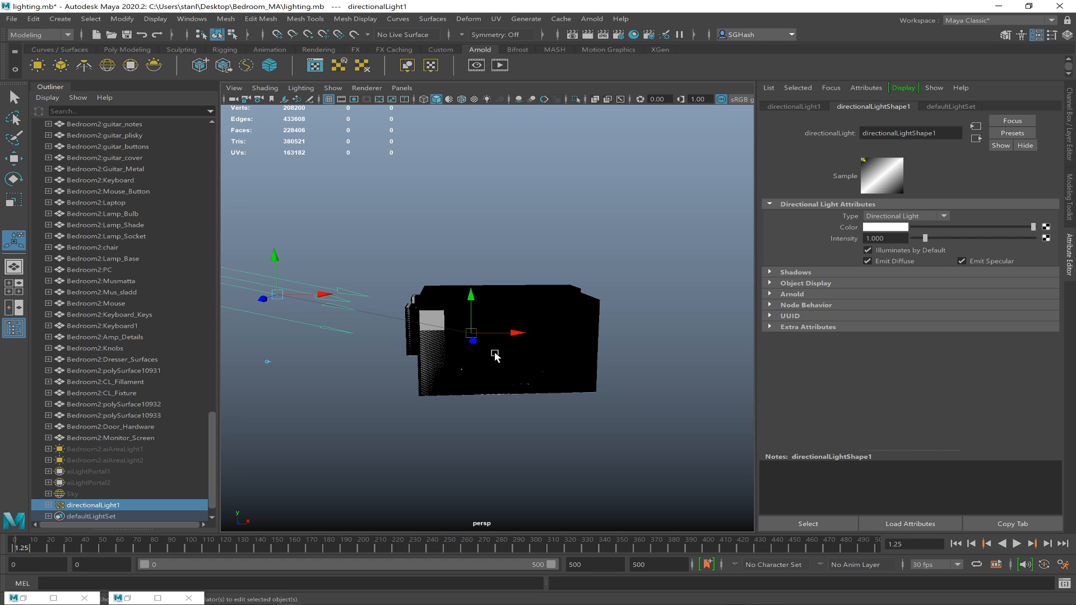
# Display the room in wireframe and snap the light's aim target to the middle of the bed
pyautogui.press('4')
pyautogui.keyDown('alt'); pyautogui.moveTo(493, 352); pyautogui.dragTo(599, 372, button='right'); pyautogui.keyUp('alt')
pyautogui.moveTo(466, 343); pyautogui.dragTo(540, 344)
pyautogui.press('v')
pyautogui.moveTo(558, 308); pyautogui.dragTo(499, 247)
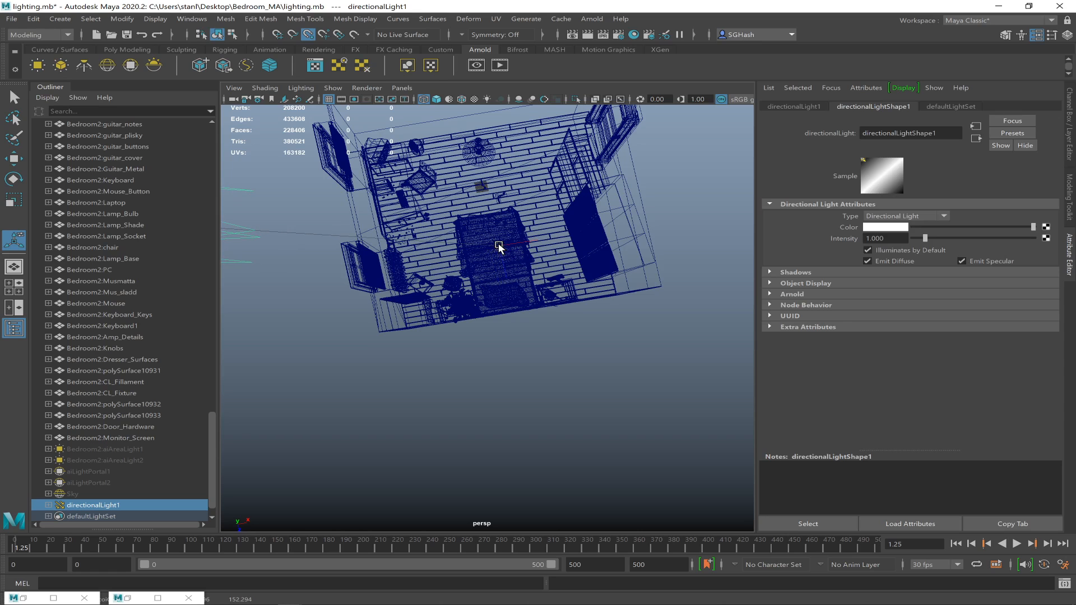
pyautogui.moveTo(518, 297)
pyautogui.keyDown('alt'); pyautogui.mouseDown()
pyautogui.moveTo(505, 261)
pyautogui.moveTo(522, 284)
pyautogui.mouseUp(); pyautogui.keyUp('alt')
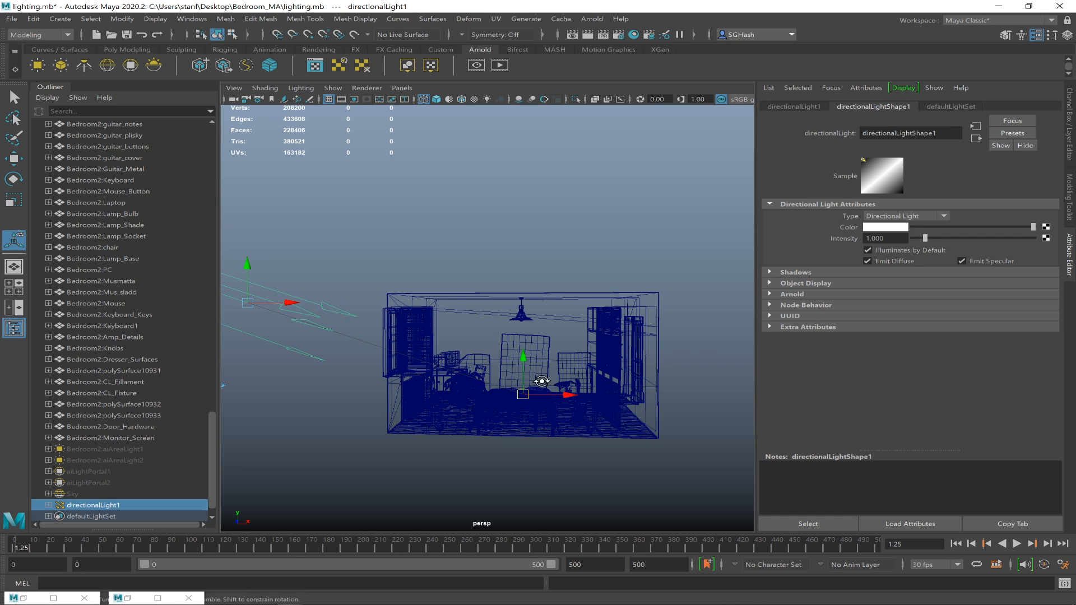
pyautogui.keyDown('alt'); pyautogui.moveTo(537, 390); pyautogui.dragTo(446, 340); pyautogui.keyUp('alt')
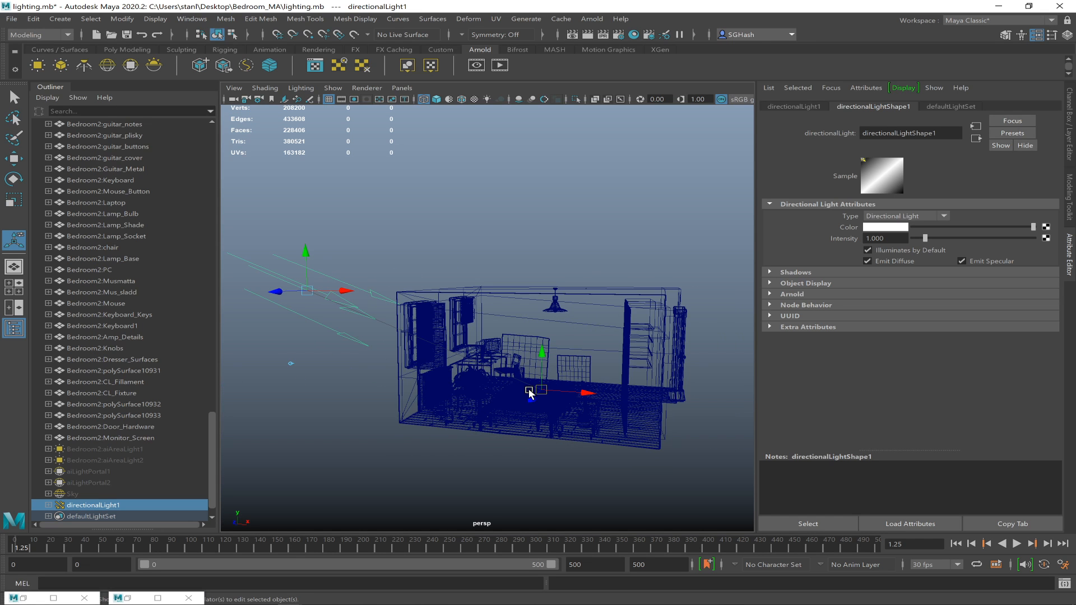
pyautogui.keyDown('alt'); pyautogui.moveTo(524, 368); pyautogui.dragTo(637, 388); pyautogui.keyUp('alt')
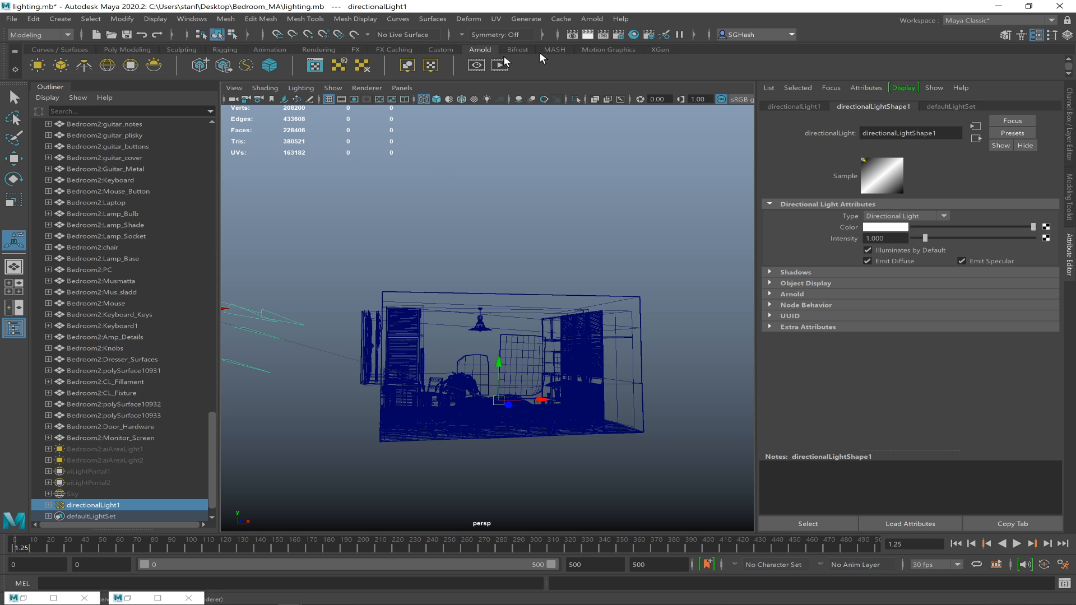
# Switch the viewport to the shaded view through the Bedroom2:rendercam camera
pyautogui.click(402, 88)
pyautogui.moveTo(482, 99)
pyautogui.click(545, 104)
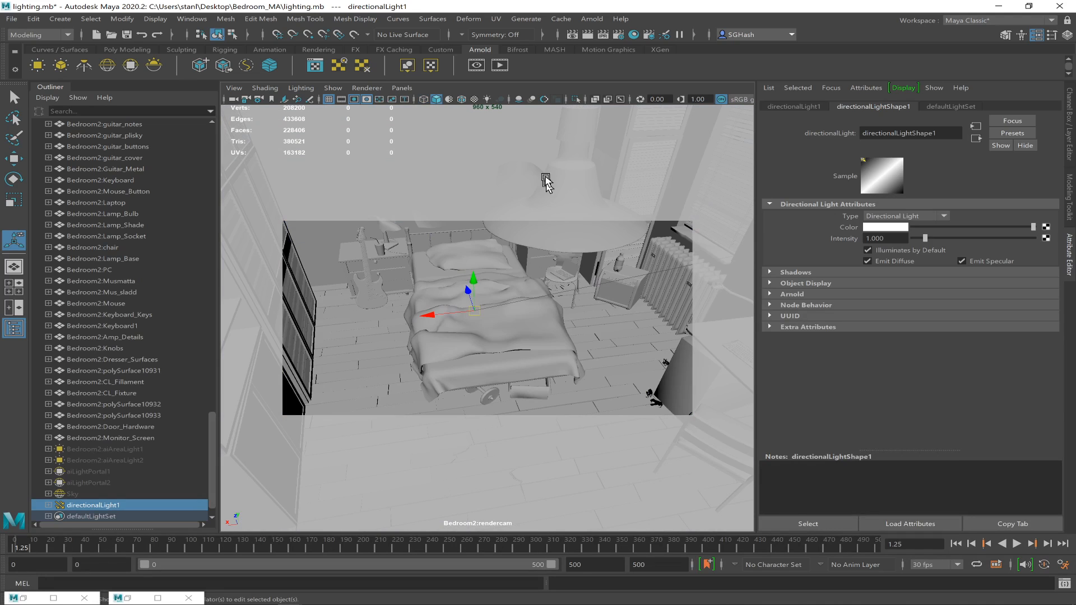
# Rename the directional light as Sun
pyautogui.doubleClick(85, 506)
pyautogui.write('S')
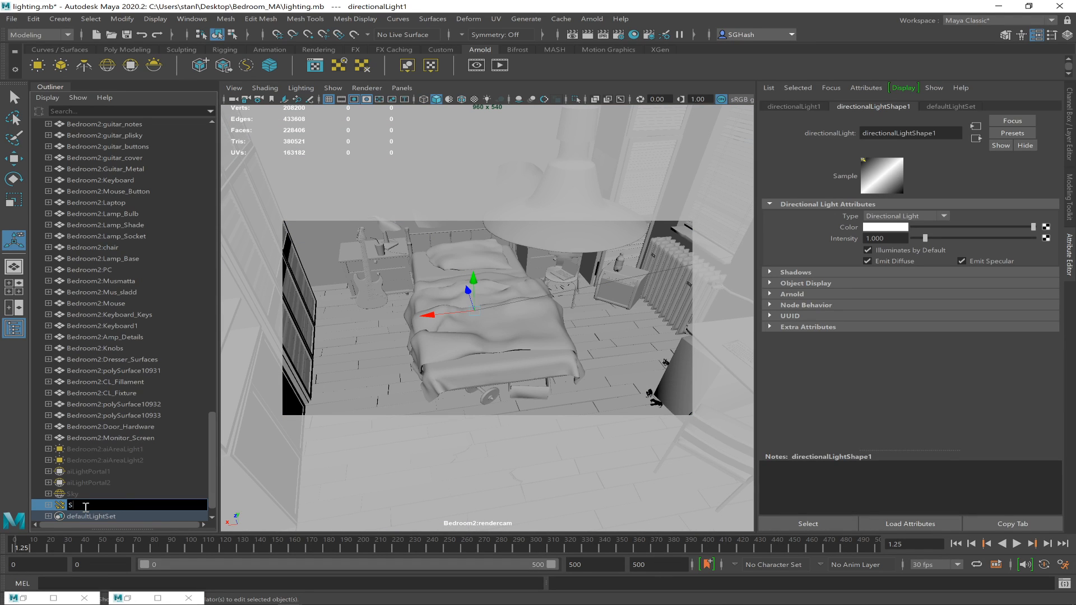
pyautogui.write('un')
pyautogui.press('Return')
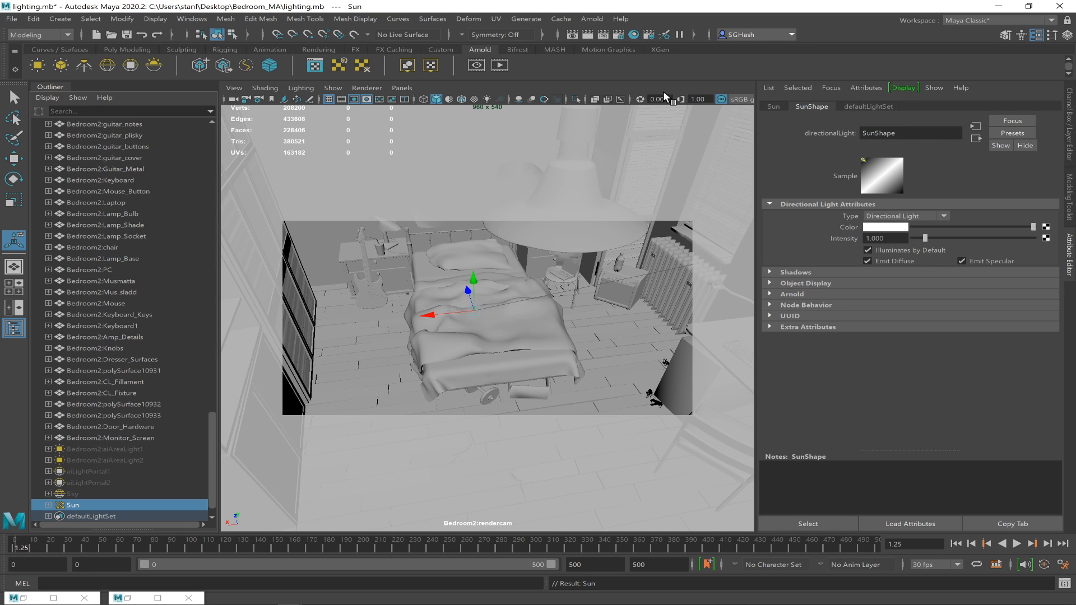
# Give the Sun light a pale warm yellow color and render a region over the upper part of the bed
pyautogui.click(873, 227)
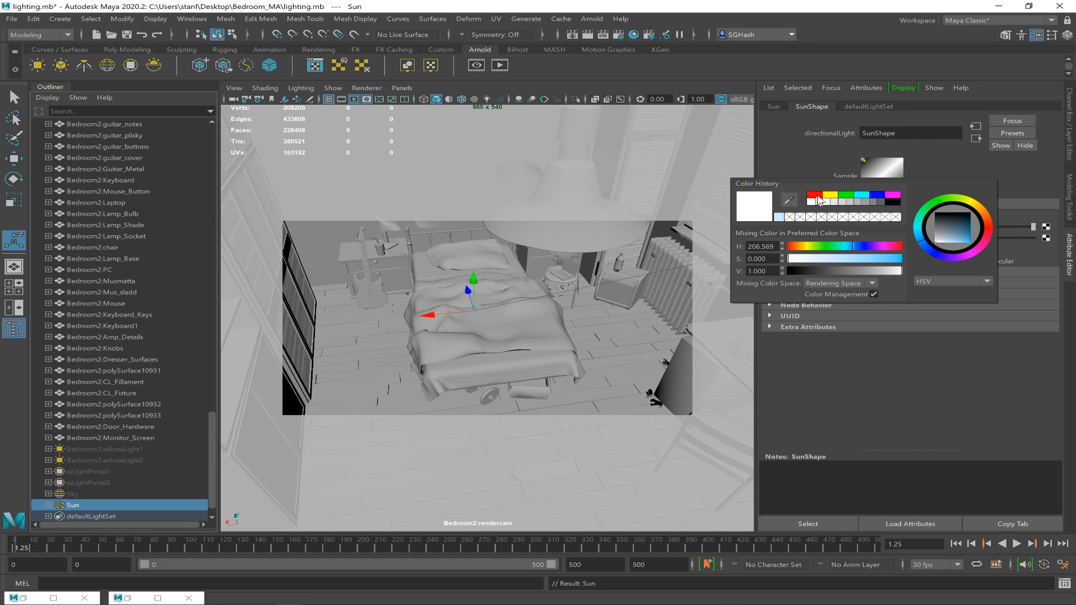
pyautogui.click(975, 207)
pyautogui.moveTo(951, 246); pyautogui.dragTo(950, 246)
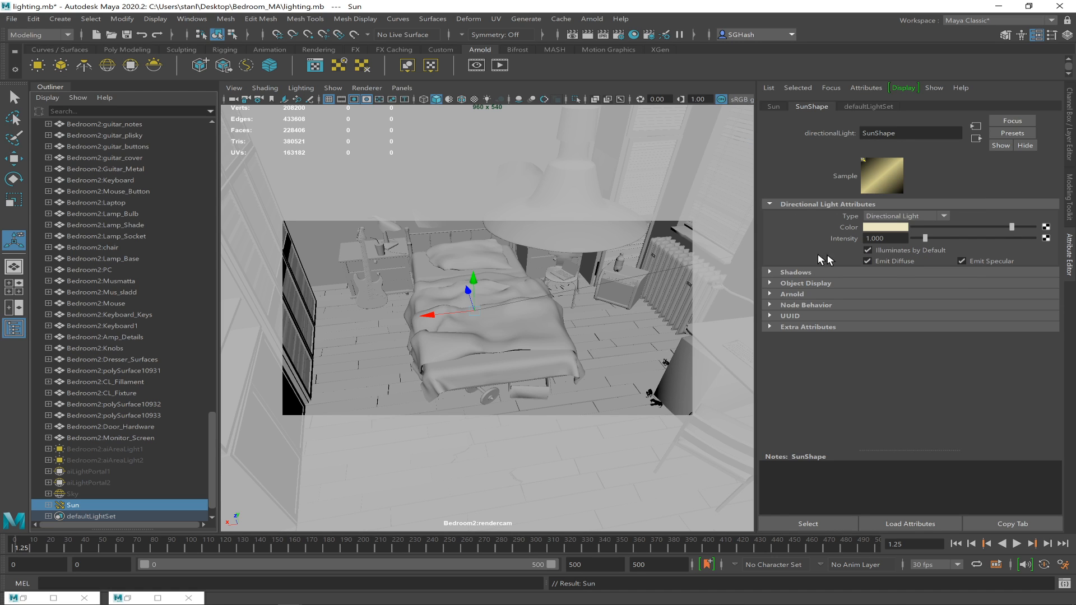
pyautogui.click(572, 35)
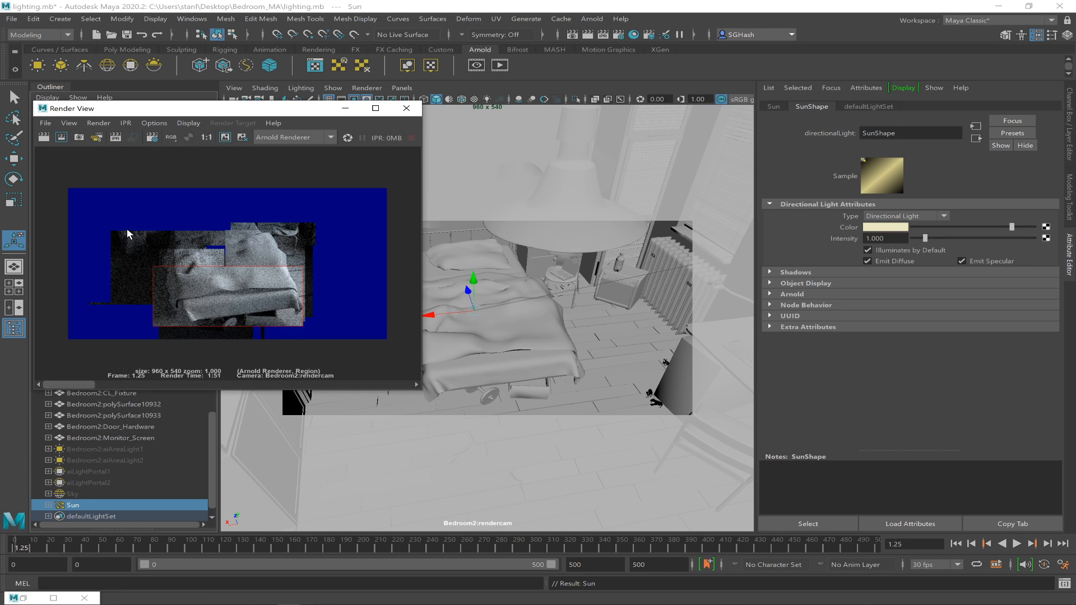
pyautogui.moveTo(150, 185); pyautogui.dragTo(289, 302)
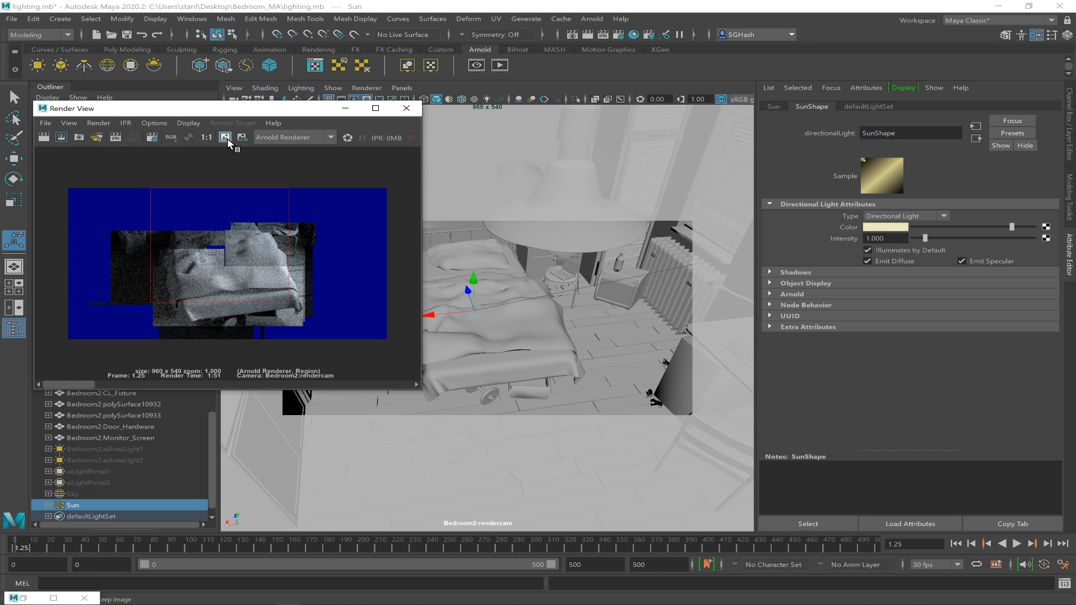
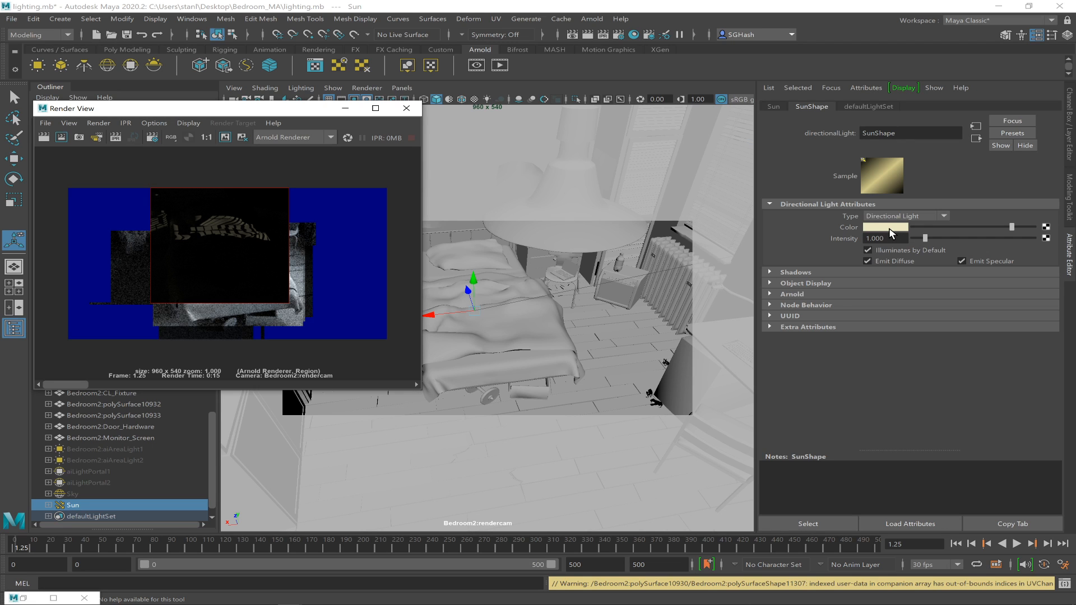
# Enable color temperature in the Sun light's Arnold attributes and set the temperature to 5500
pyautogui.click(772, 294)
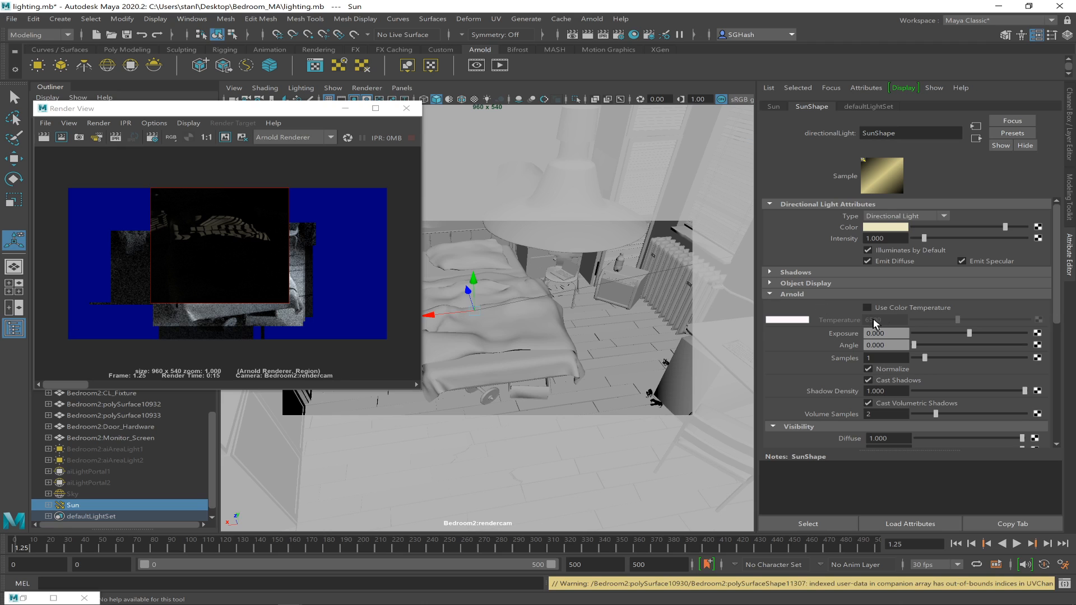
pyautogui.click(920, 312)
pyautogui.moveTo(890, 320); pyautogui.dragTo(805, 319)
pyautogui.write('5')
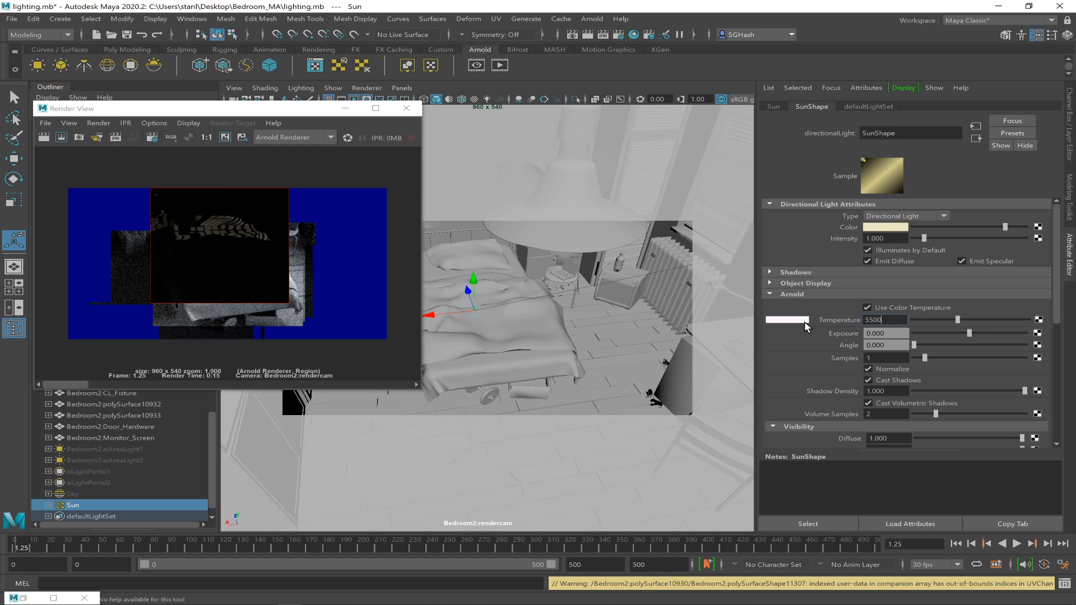
pyautogui.press('Return')
# Switch to the web browser and open 3drender.com in place of the Flickr page
pyautogui.hotkey('alt', 'Tab')
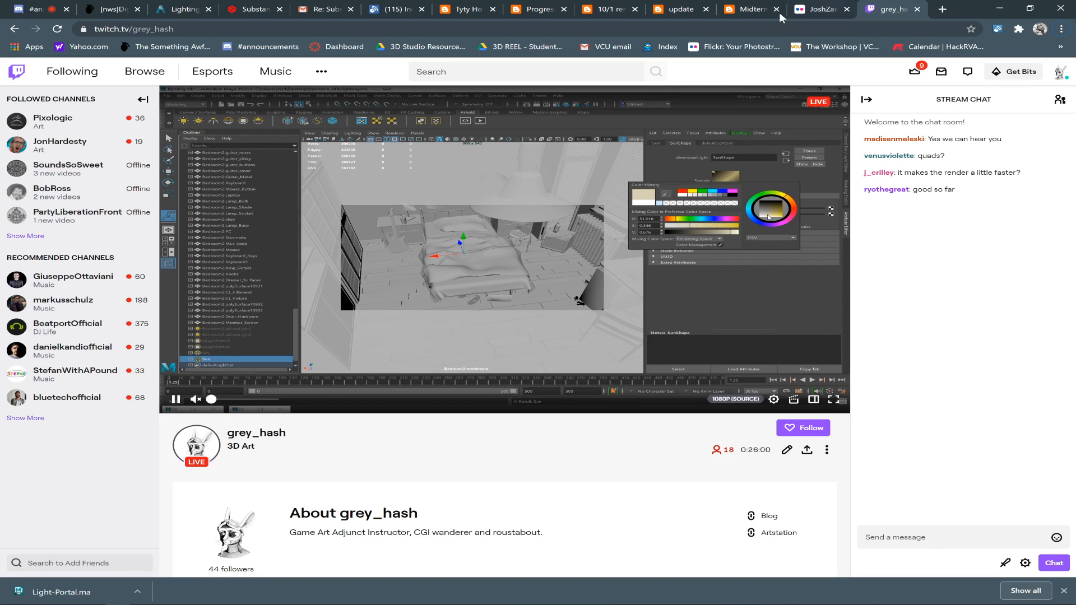
pyautogui.click(810, 10)
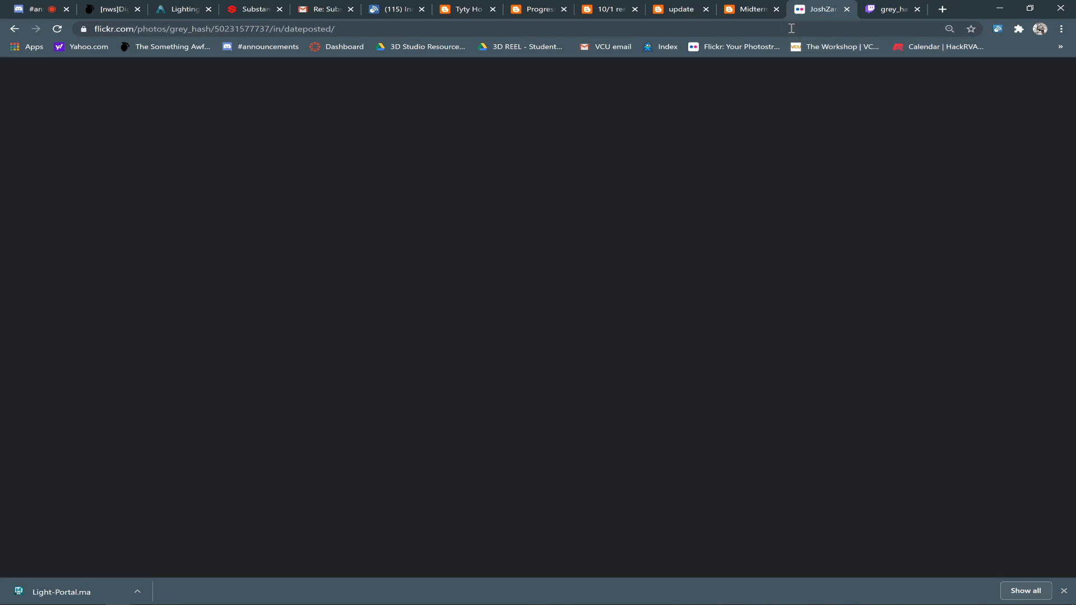
pyautogui.click(789, 28)
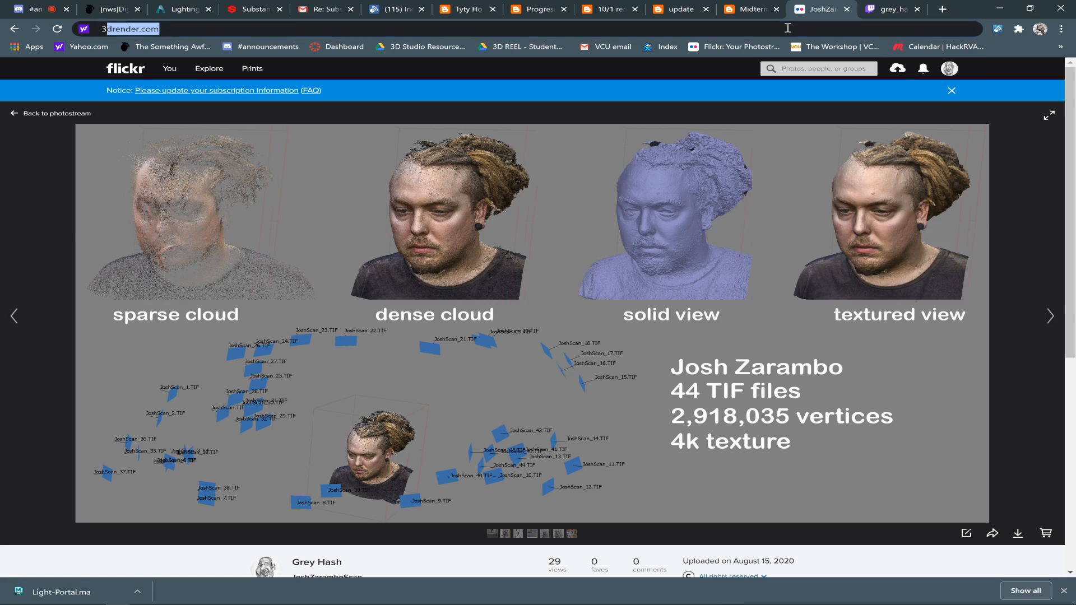
pyautogui.write('3dre')
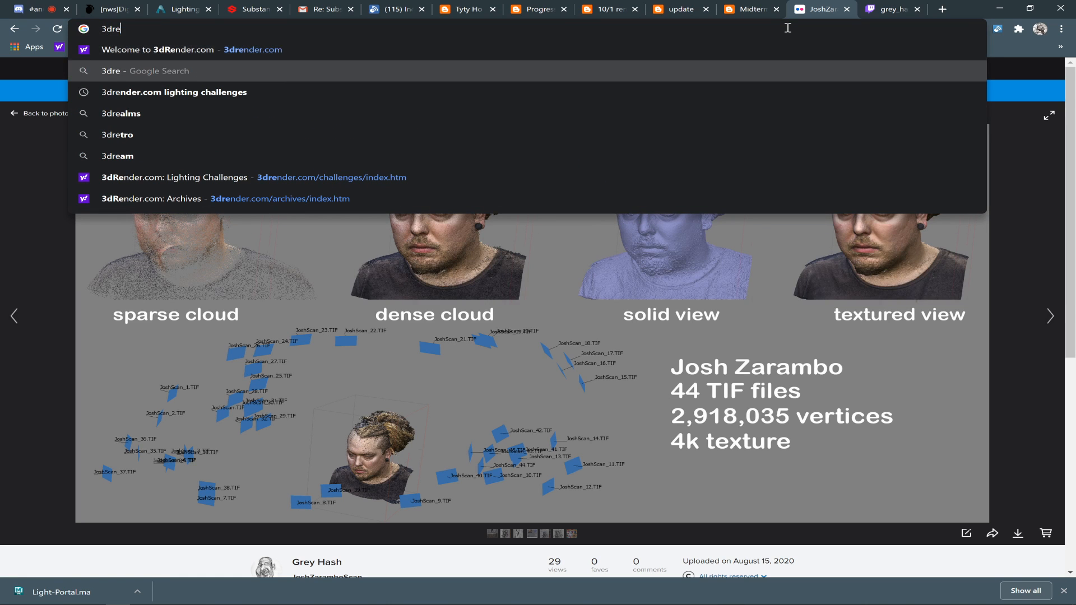
pyautogui.press('Return')
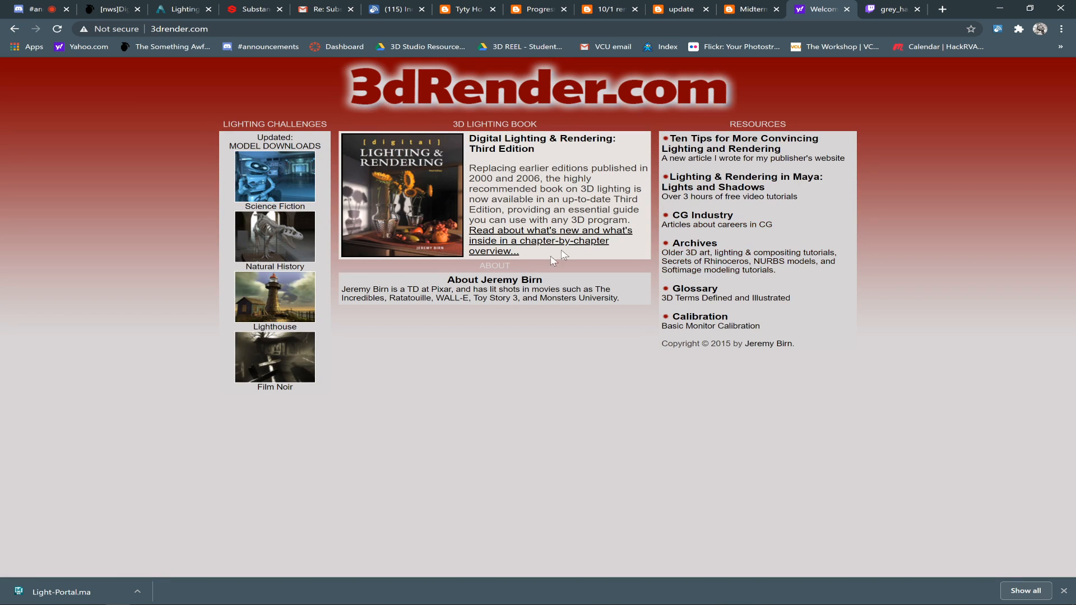
# Open the Color Temperatures glossary page from the 3dRender.com archives, read the Kelvin chart, and return to Maya
pyautogui.click(711, 257)
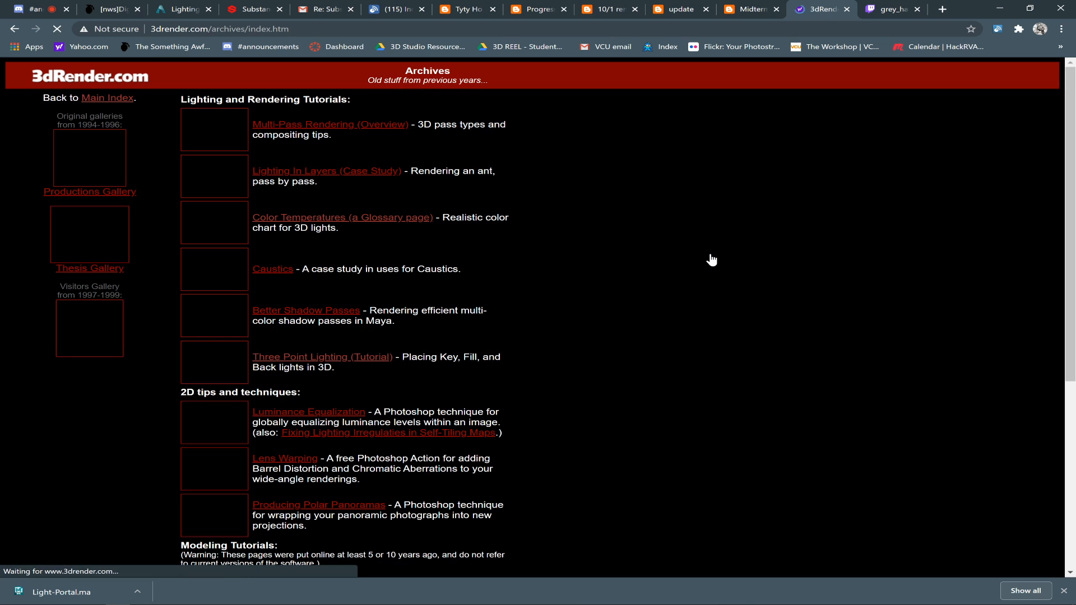
pyautogui.click(297, 220)
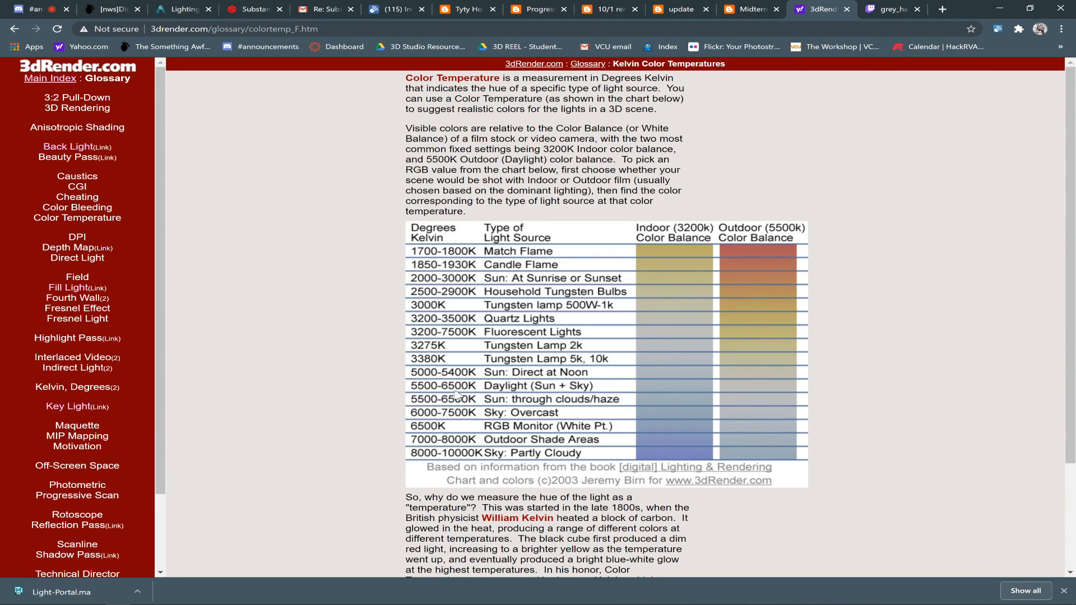
pyautogui.click(999, 9)
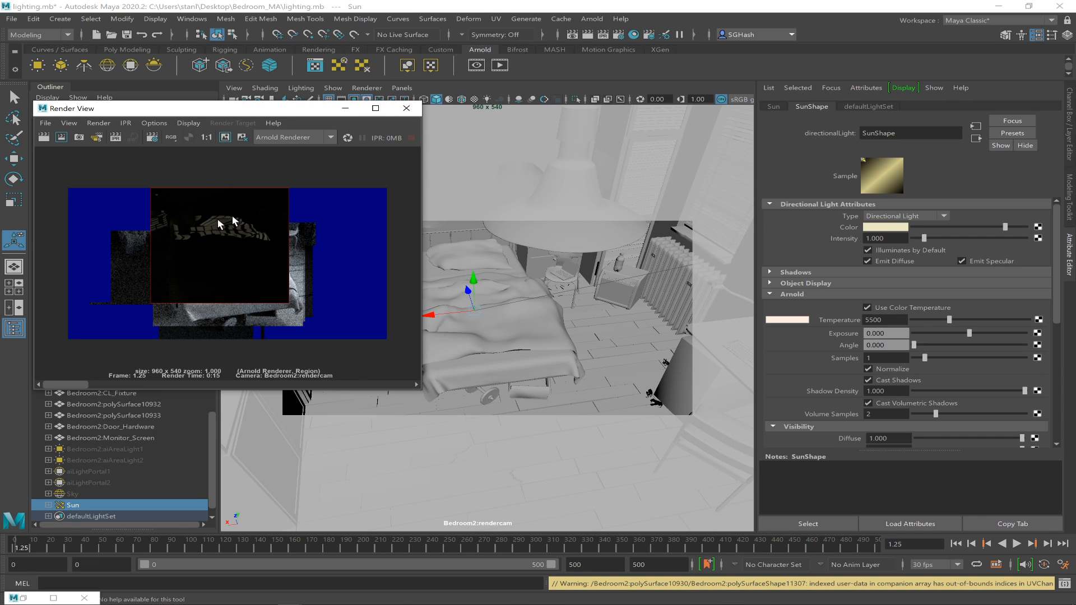
# Render a wide region across the upper part of the bed and try Sun light intensities of 3.2 and 1.6
pyautogui.moveTo(80, 197); pyautogui.dragTo(279, 250)
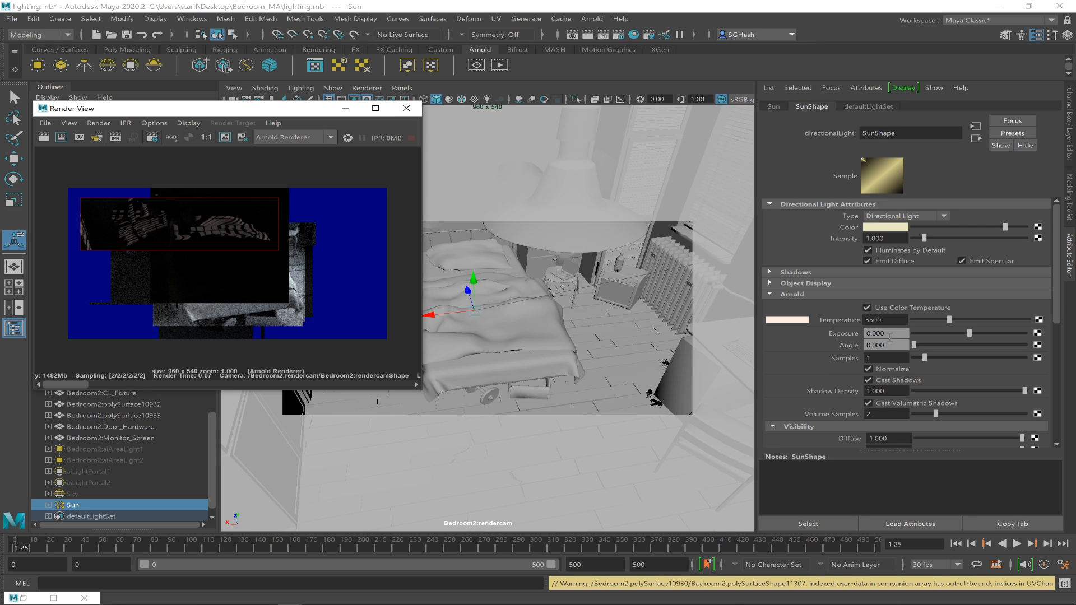
pyautogui.click(894, 238)
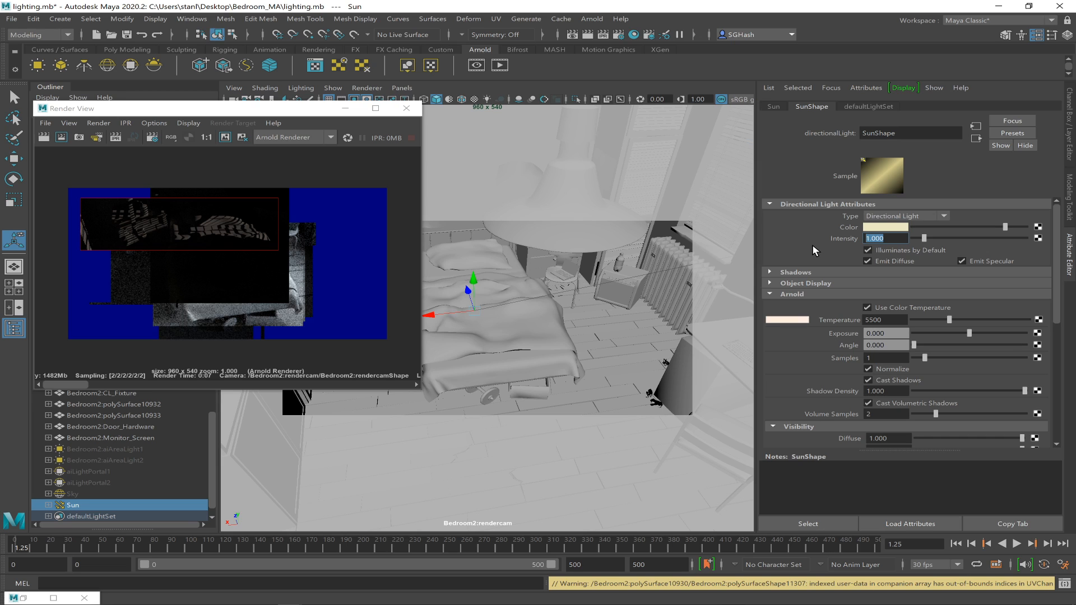
pyautogui.write('3.2')
pyautogui.press('Return')
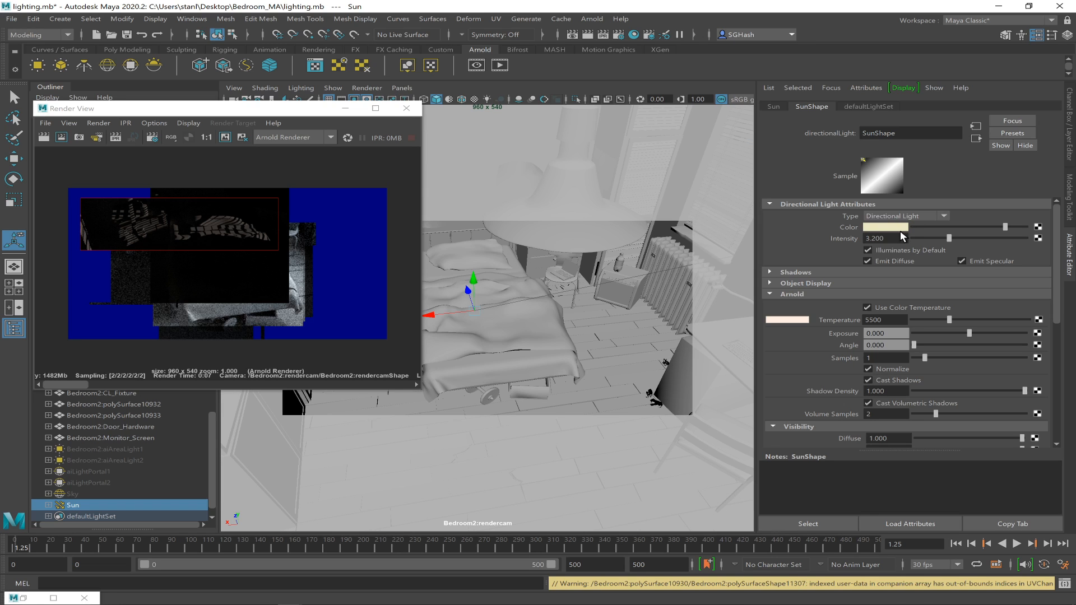
pyautogui.click(882, 238)
pyautogui.write('1.6')
pyautogui.press('Return')
pyautogui.click(883, 239)
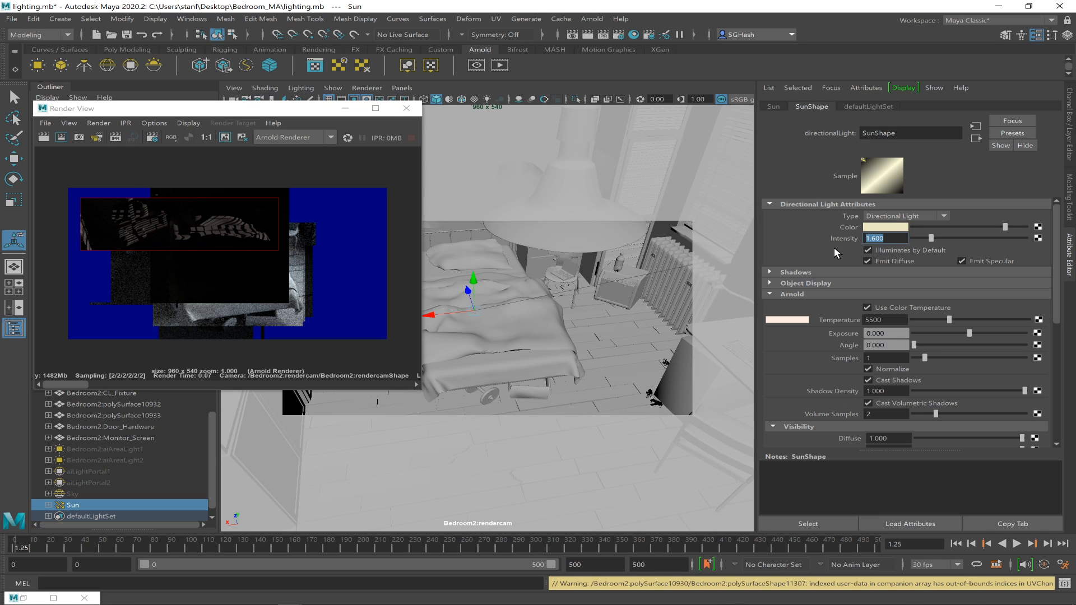
pyautogui.write('3.2')
pyautogui.press('Return')
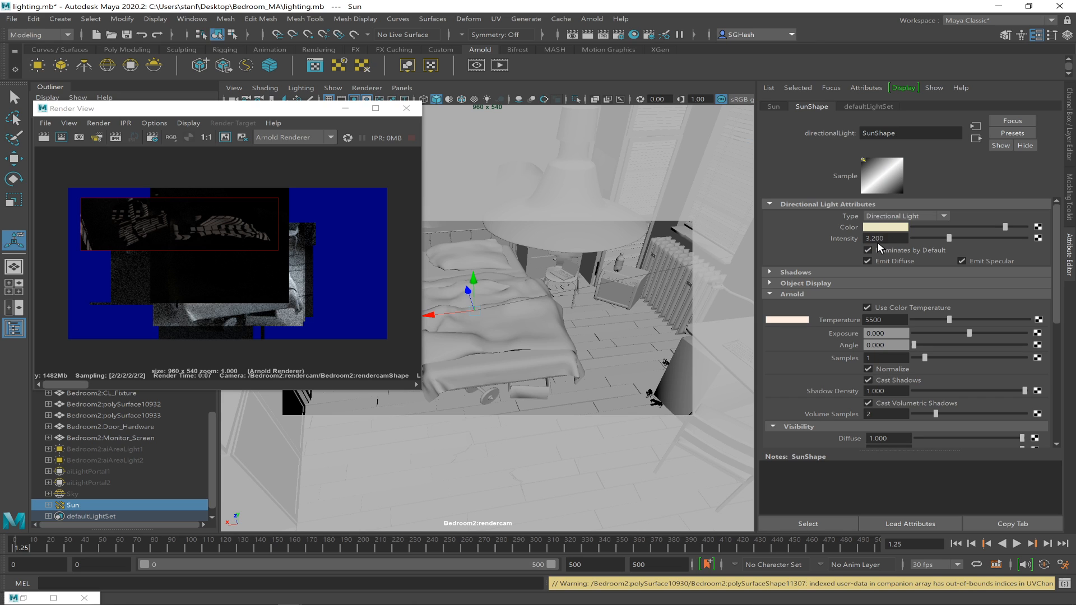
# Set the Sun light's intensity to 1.6
pyautogui.moveTo(950, 237); pyautogui.dragTo(989, 237)
pyautogui.moveTo(904, 239); pyautogui.dragTo(804, 227)
pyautogui.write('1.6')
pyautogui.press('Return')
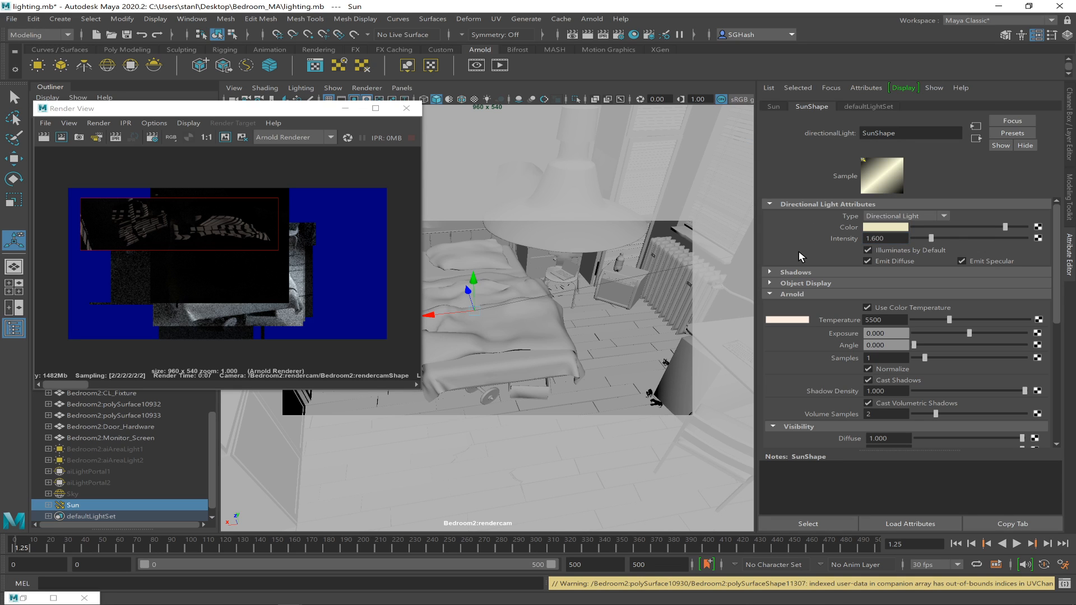
# Set the Sun light's Arnold exposure to 3.2, re-render the region and inspect the slatted shadows up close
pyautogui.moveTo(890, 336); pyautogui.dragTo(858, 332)
pyautogui.write('3.2')
pyautogui.press('Return')
pyautogui.click(63, 138)
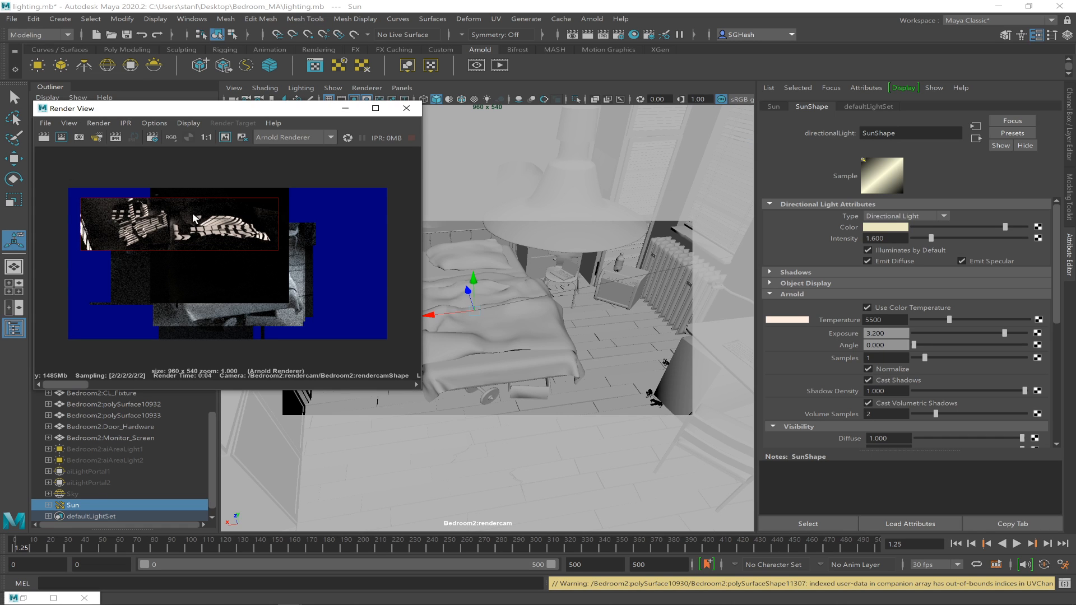
pyautogui.keyDown('ctrl'); pyautogui.keyDown('alt'); pyautogui.moveTo(130, 224); pyautogui.dragTo(156, 245); pyautogui.keyUp('alt'); pyautogui.keyUp('ctrl')
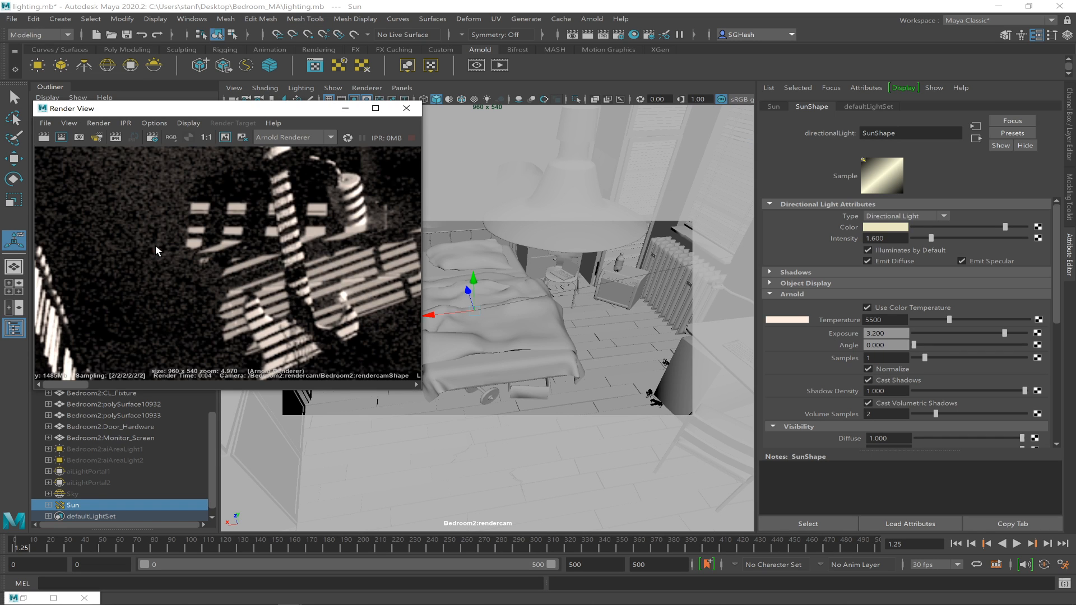
pyautogui.keyDown('alt'); pyautogui.moveTo(187, 196); pyautogui.dragTo(156, 177, button='right'); pyautogui.keyUp('alt')
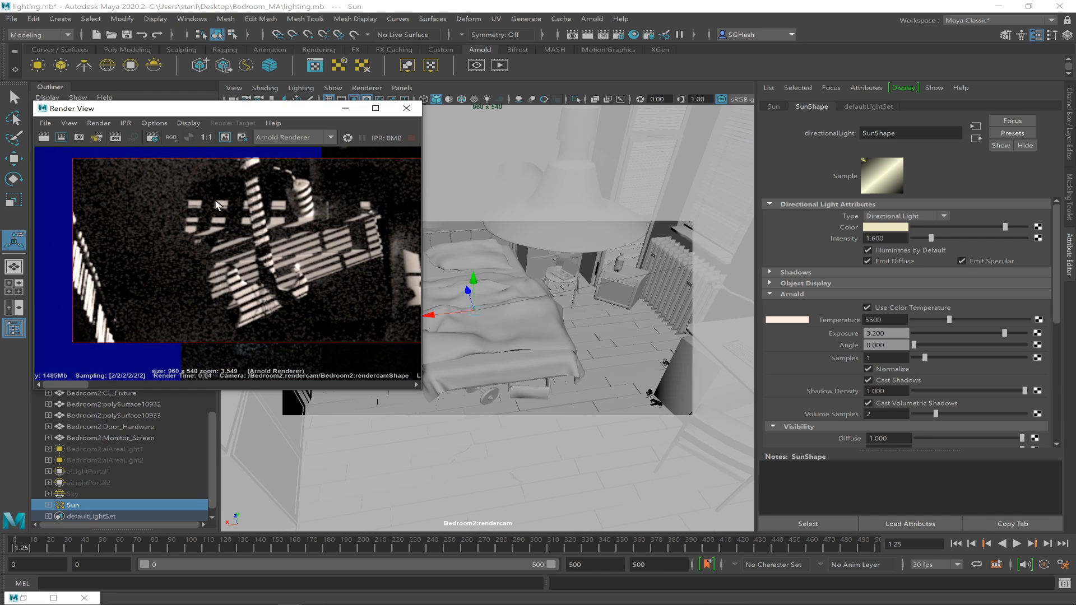
pyautogui.keyDown('alt'); pyautogui.moveTo(224, 211); pyautogui.dragTo(119, 166, button='right'); pyautogui.keyUp('alt')
pyautogui.keyDown('alt'); pyautogui.moveTo(340, 249); pyautogui.dragTo(267, 233, button='right'); pyautogui.keyUp('alt')
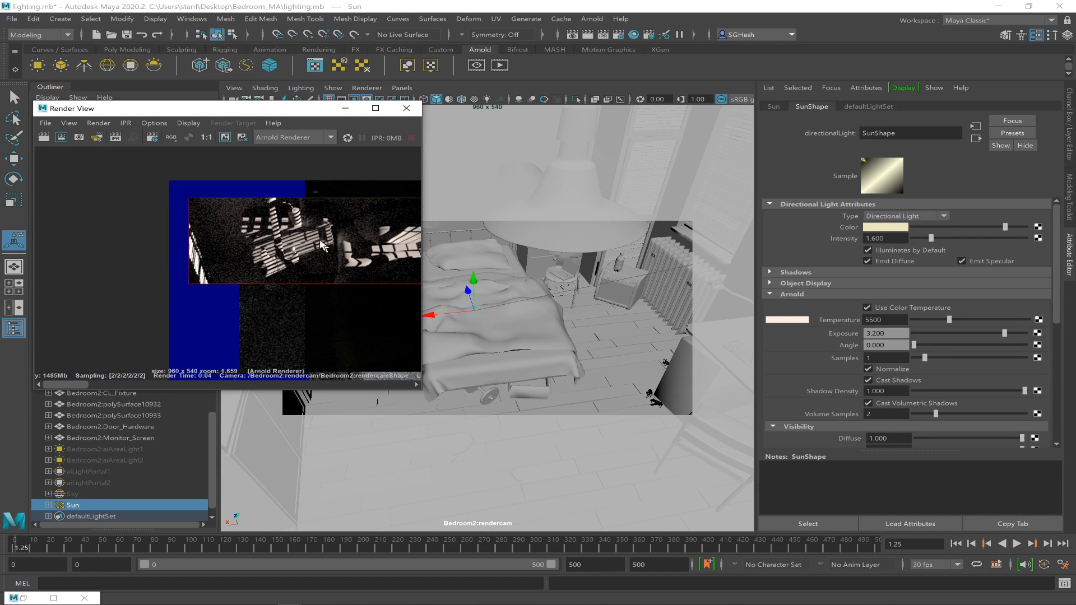
pyautogui.click(207, 138)
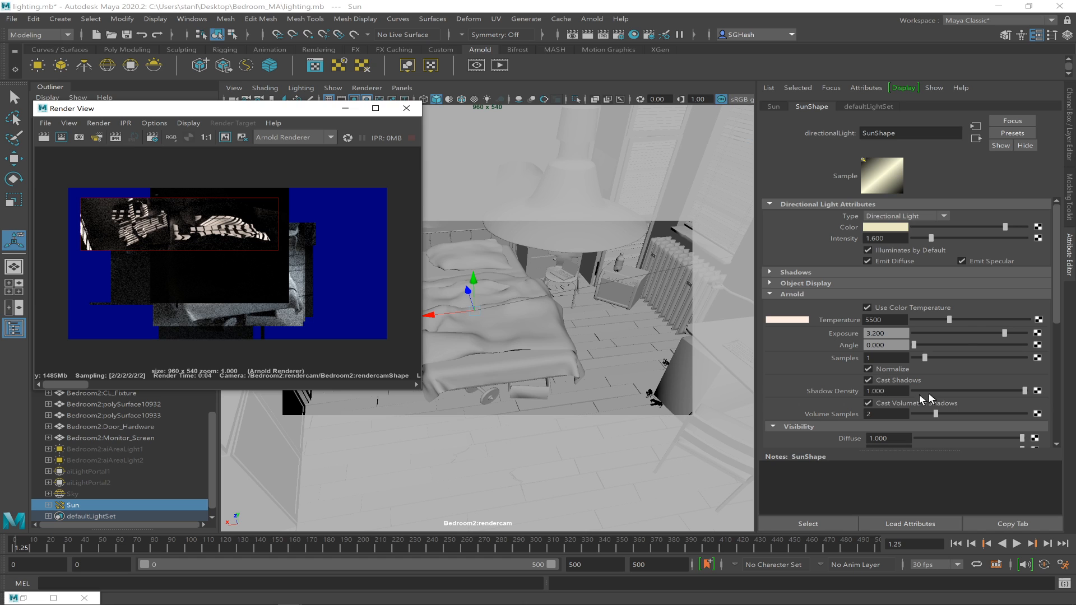
# Raise the Sun light's samples to 4 and render a small region over the sunlit area beside the bed
pyautogui.doubleClick(881, 359)
pyautogui.write('4')
pyautogui.press('Return')
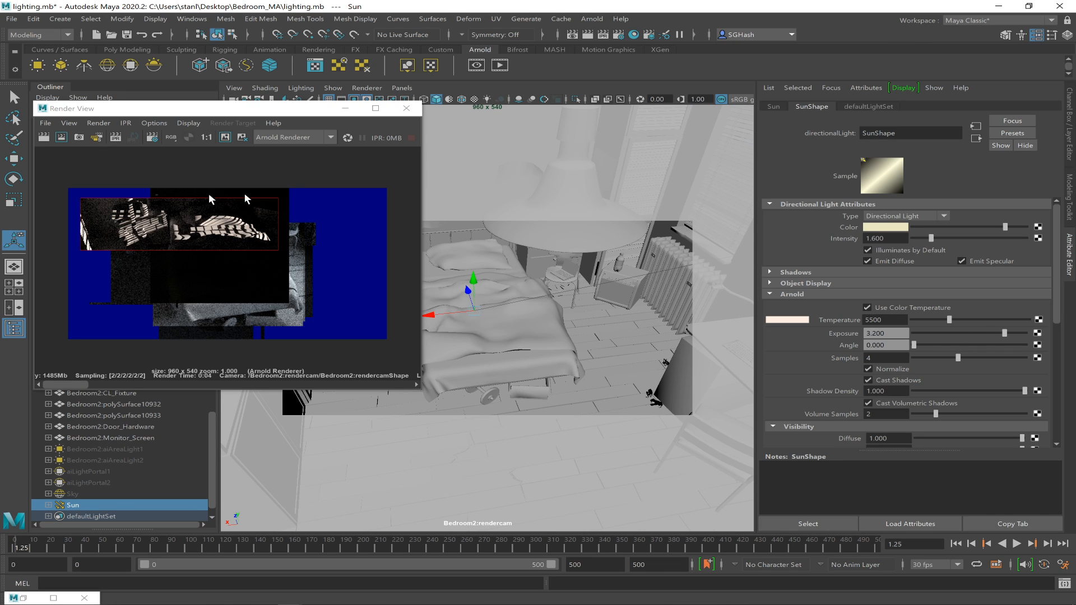
pyautogui.click(224, 137)
pyautogui.moveTo(92, 196); pyautogui.dragTo(152, 252)
pyautogui.click(61, 137)
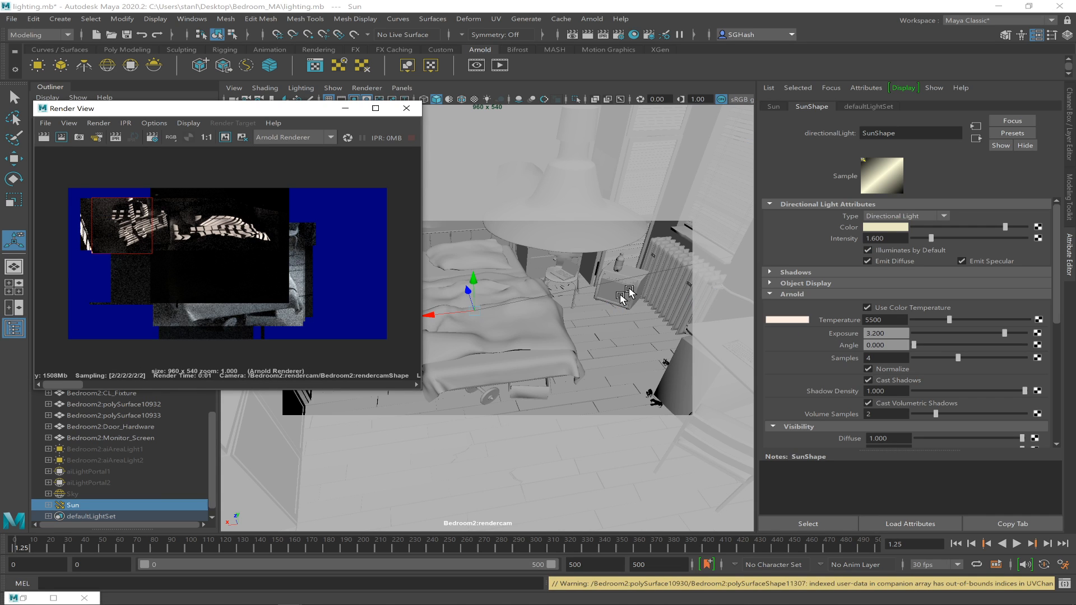
# Try an exposure of 6.4 on the Sun light and render regions over the bed and the left two-thirds of the frame
pyautogui.click(888, 334)
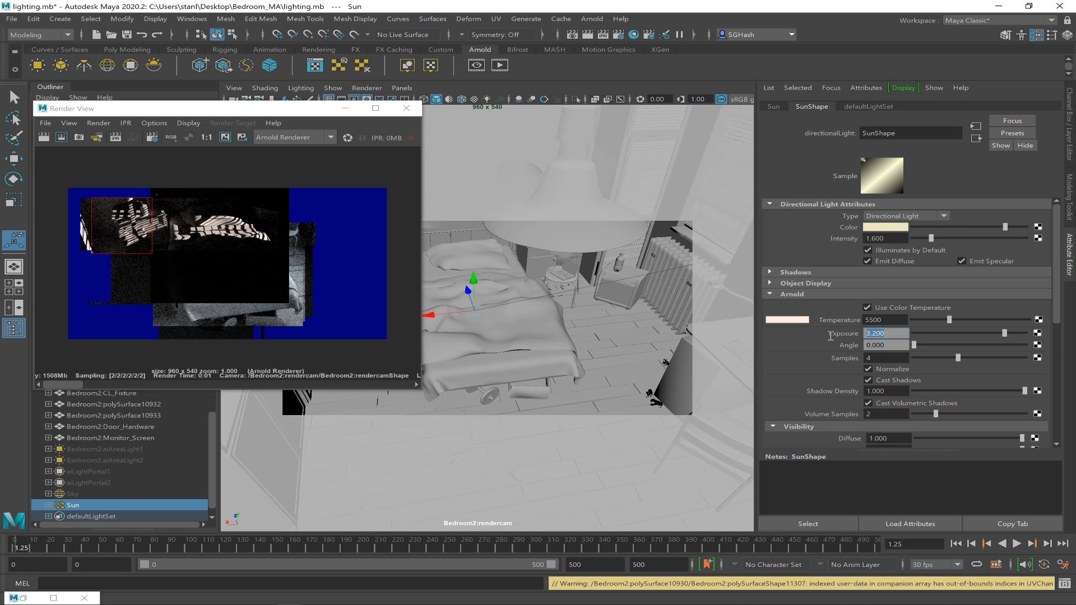
pyautogui.write('6.4')
pyautogui.press('Return')
pyautogui.moveTo(112, 209); pyautogui.dragTo(284, 255)
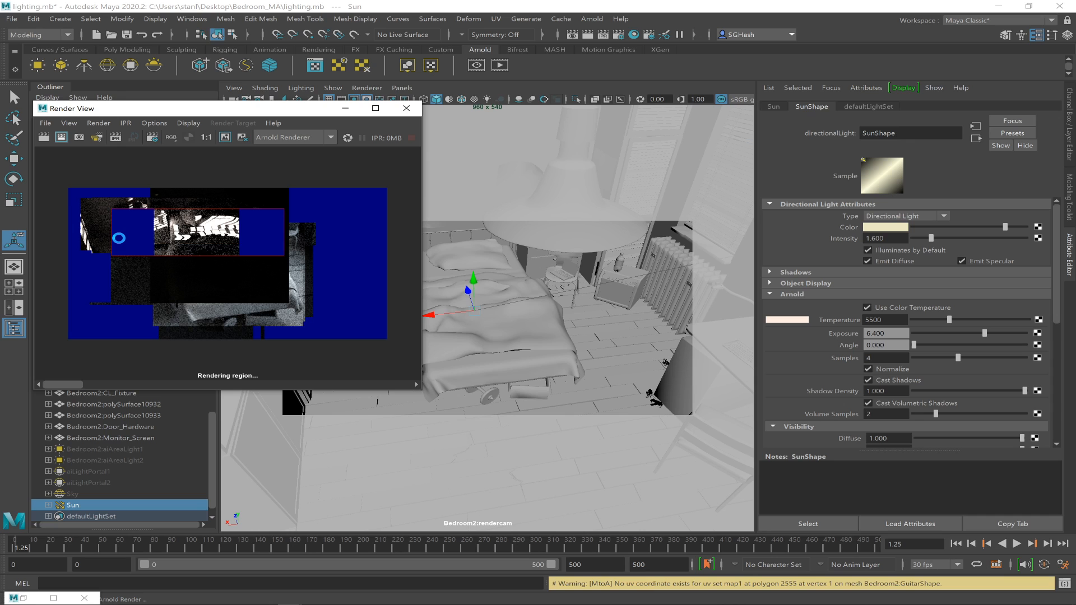
pyautogui.moveTo(62, 183); pyautogui.dragTo(277, 345)
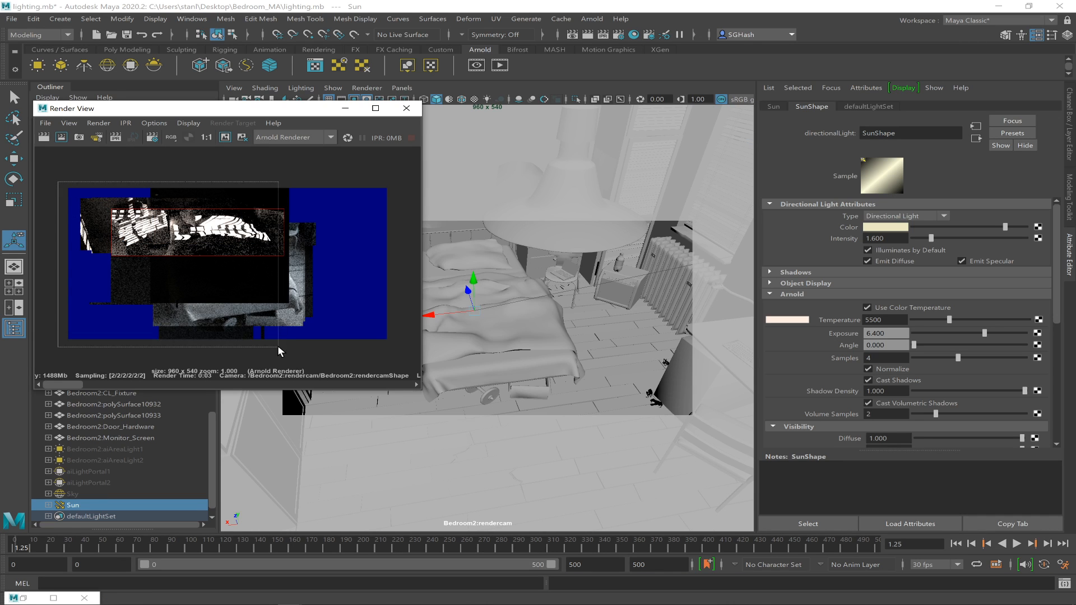
pyautogui.click(58, 139)
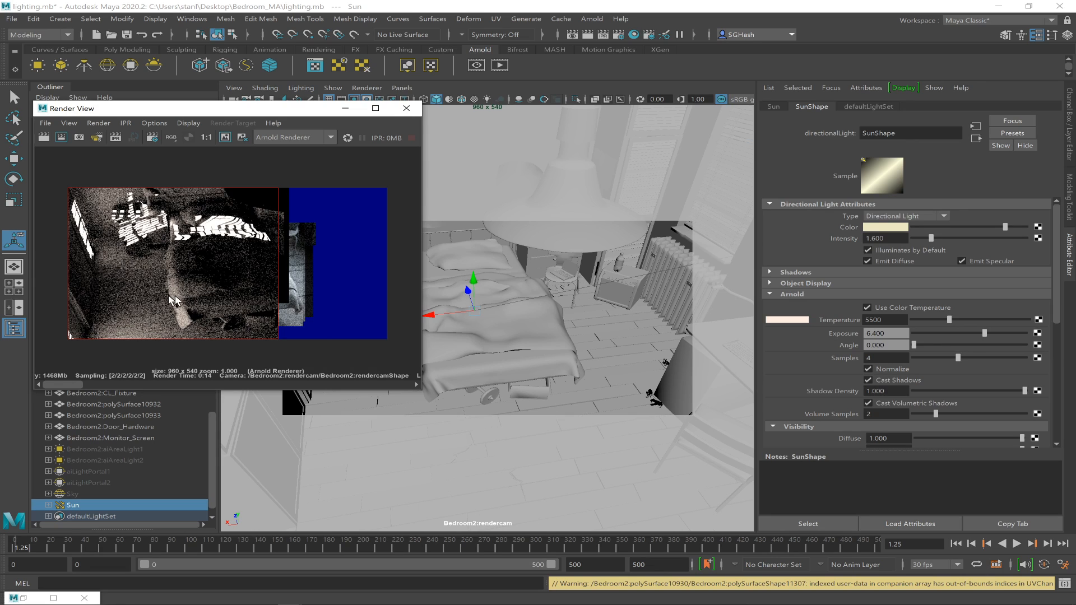
# Lower the Sun light's exposure to 3.2 and render a wide region over the upper part of the bed
pyautogui.doubleClick(899, 335)
pyautogui.write('3.2')
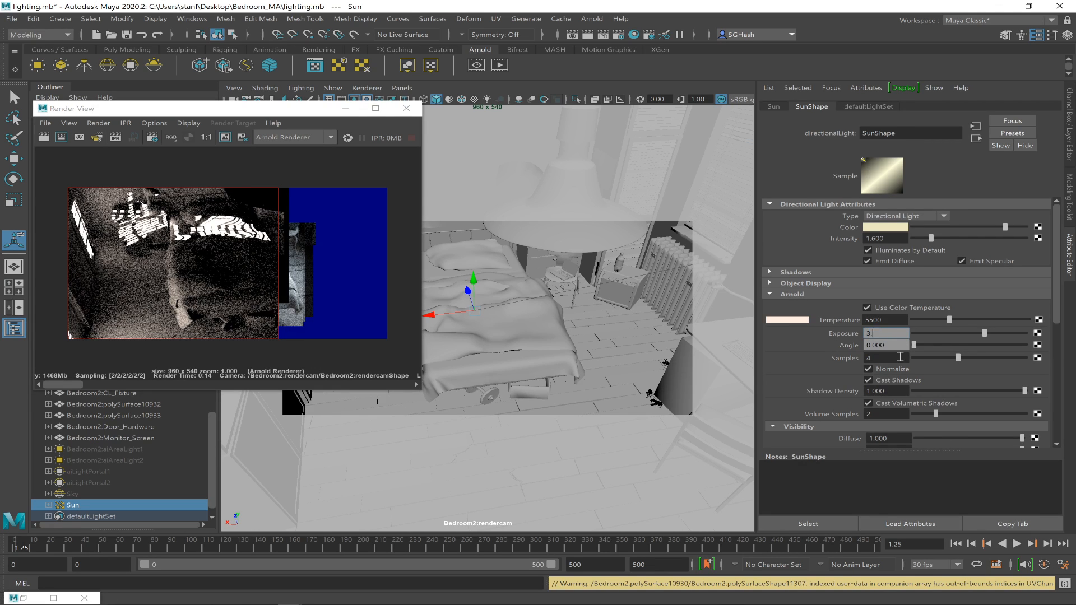
pyautogui.press('Return')
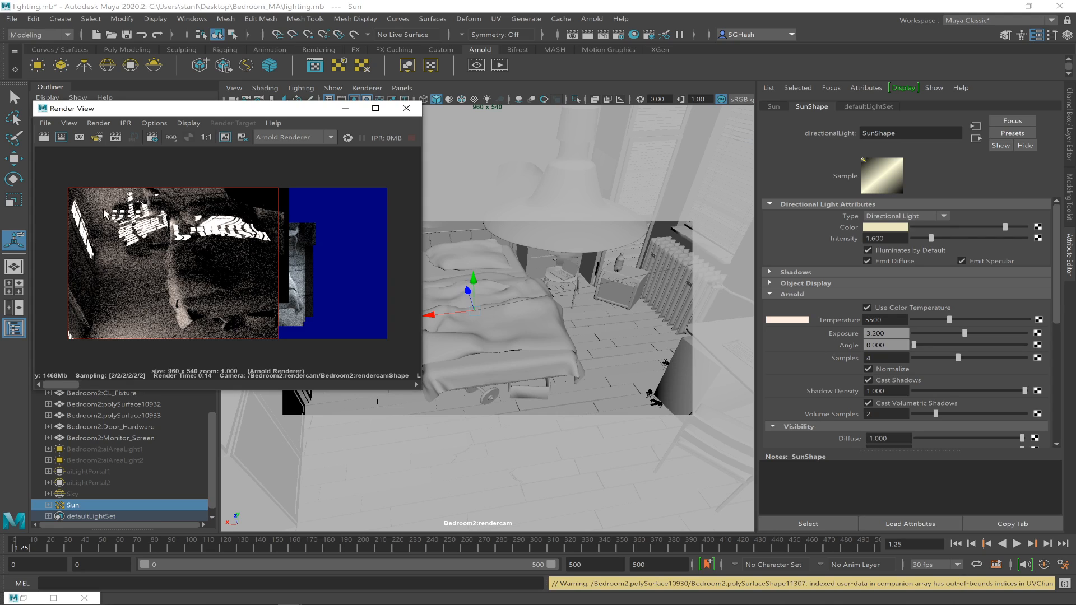
pyautogui.moveTo(95, 199); pyautogui.dragTo(298, 258)
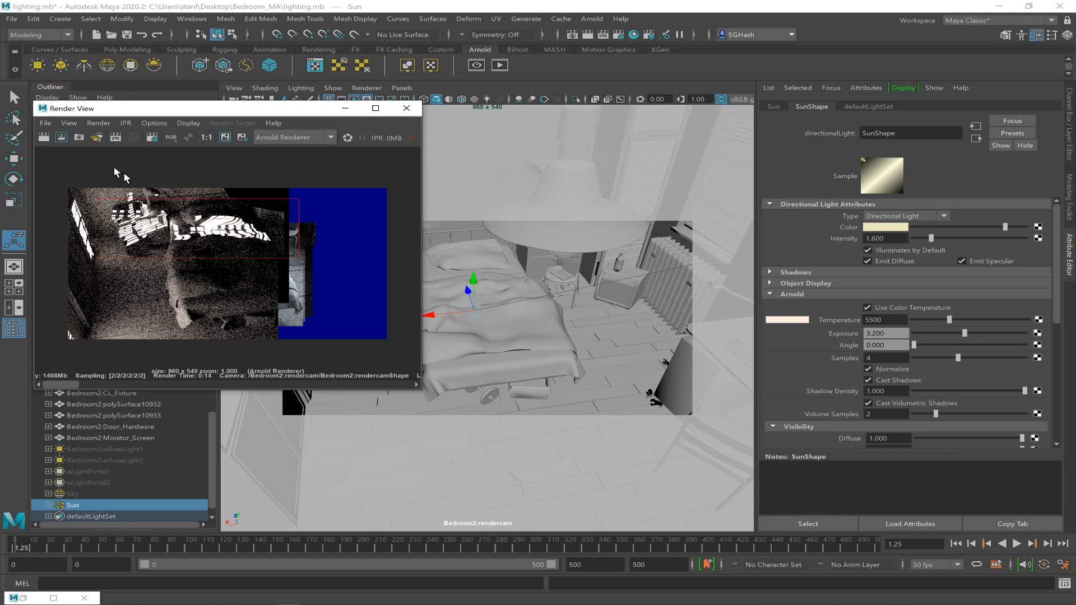
pyautogui.click(65, 137)
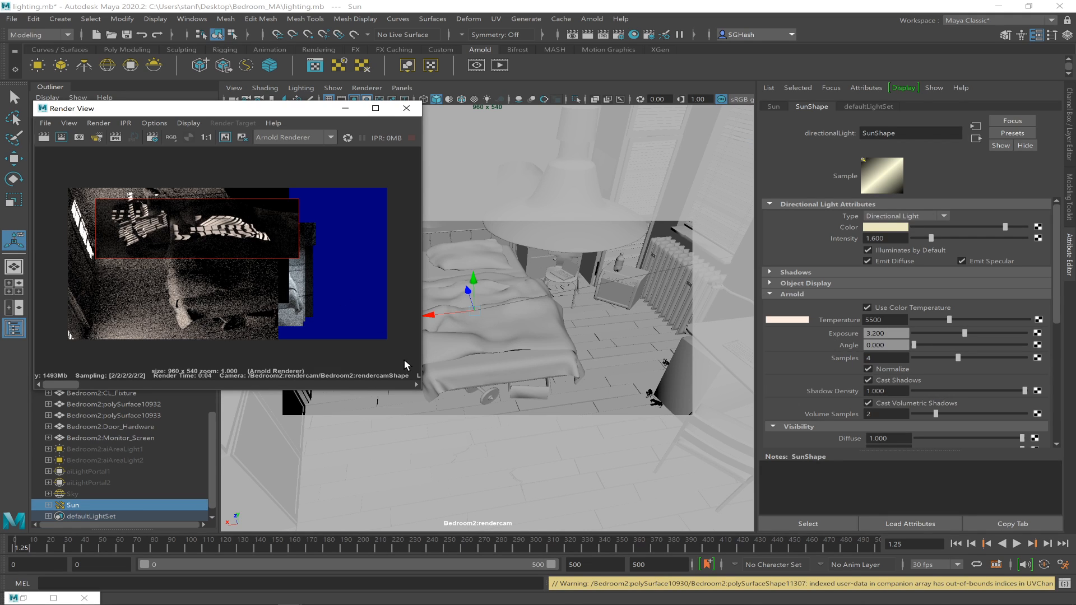
# Set the Sun light's exposure to 5, render a region over the sunlit bedding and inspect the shadow edges
pyautogui.click(889, 335)
pyautogui.write('5')
pyautogui.press('Return')
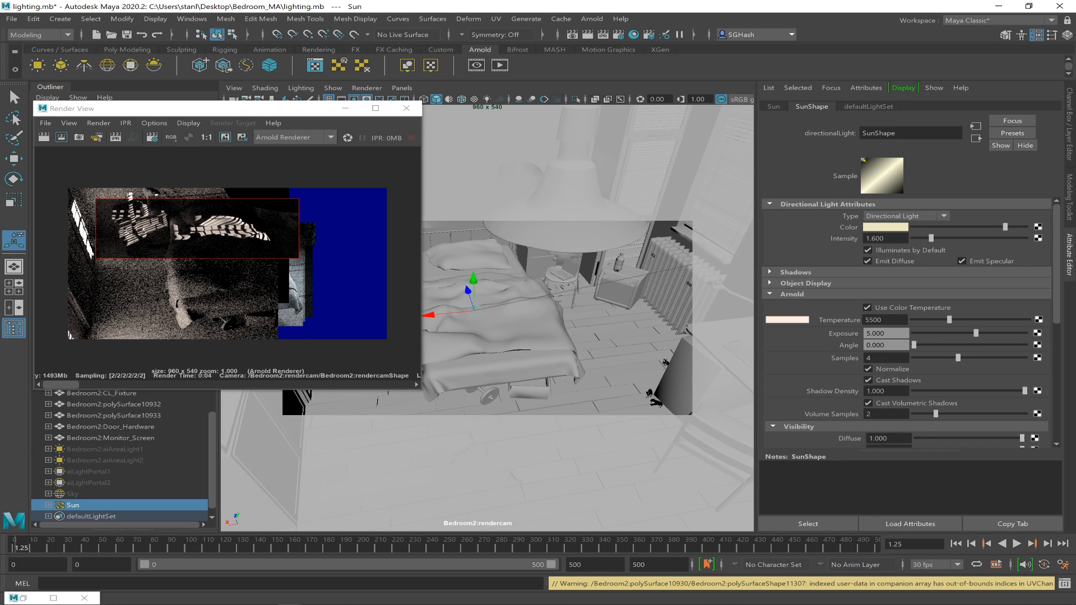
pyautogui.moveTo(106, 211); pyautogui.dragTo(285, 250)
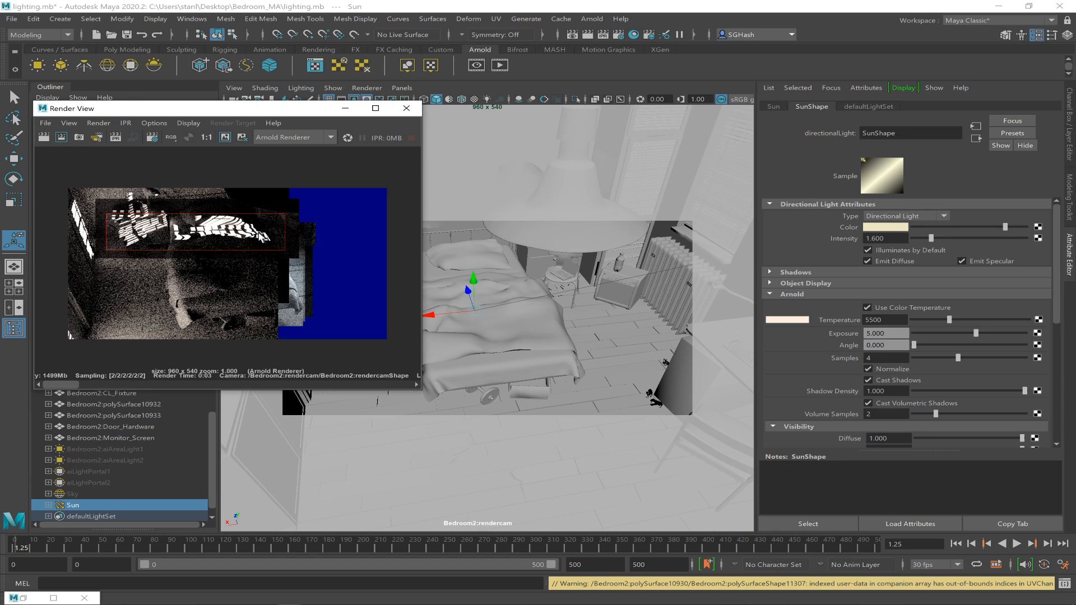
pyautogui.scroll(5, 268, 251)
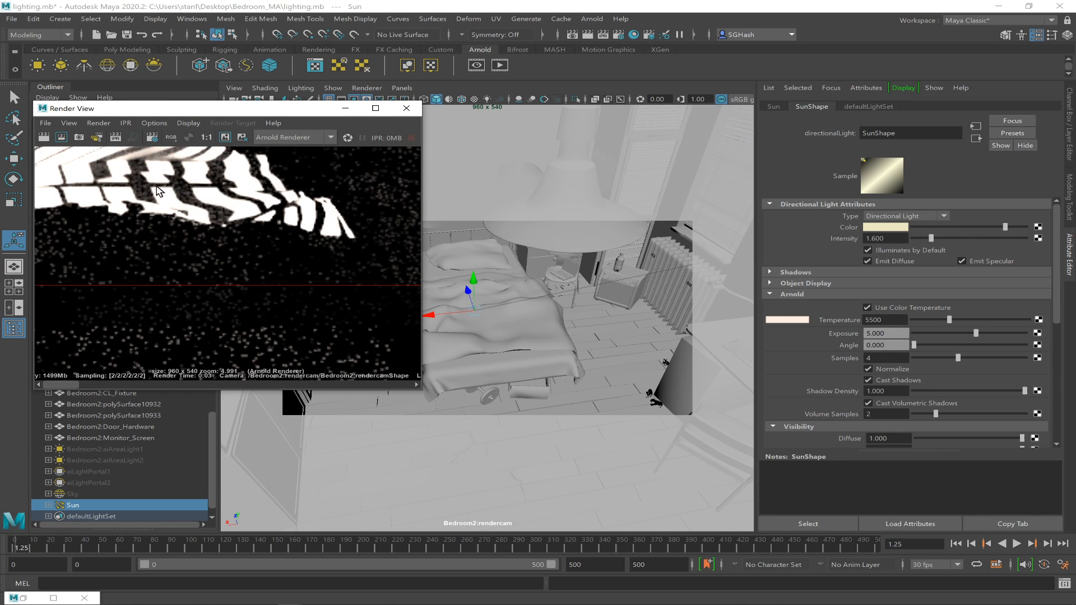
pyautogui.scroll(-4, 224, 252)
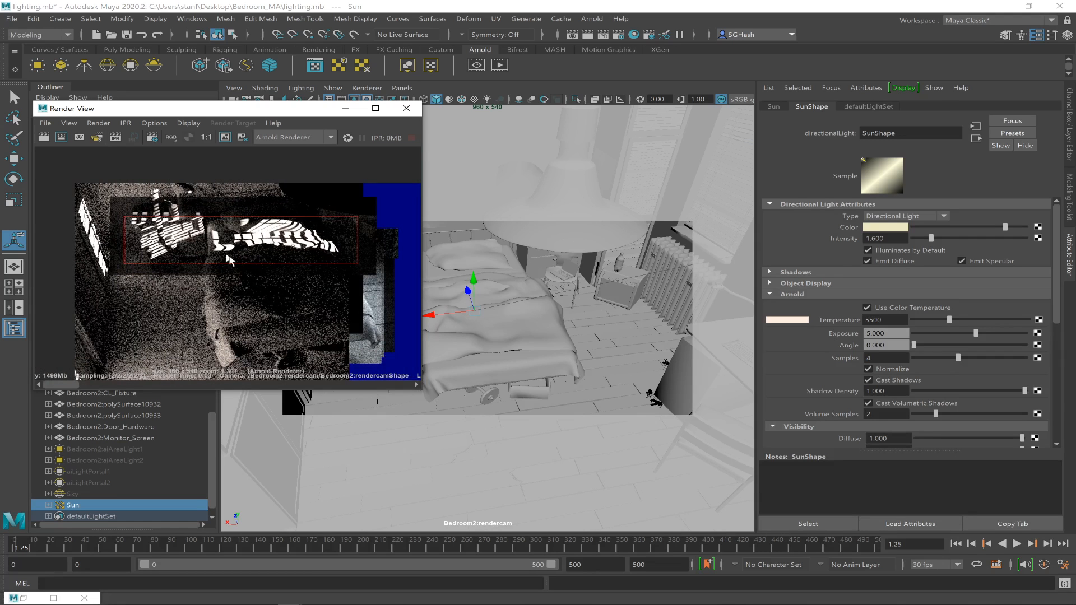
# Try an angle of 1 on the Sun light, re-render the region and examine the shadow softness on the bed
pyautogui.doubleClick(892, 345)
pyautogui.write('1')
pyautogui.press('Return')
pyautogui.click(231, 149)
pyautogui.click(57, 139)
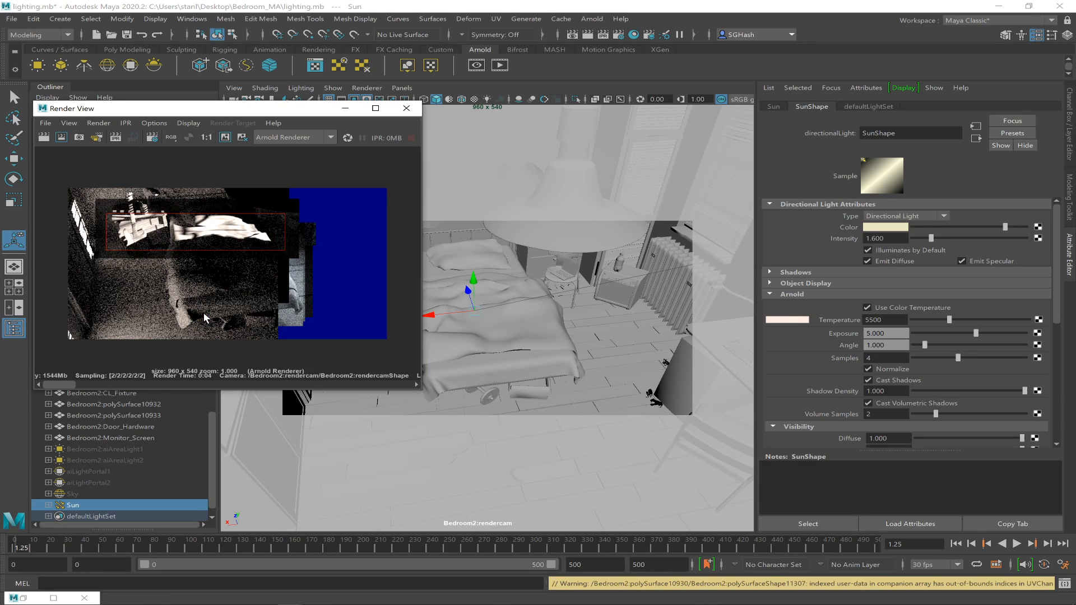
pyautogui.scroll(5, 202, 224)
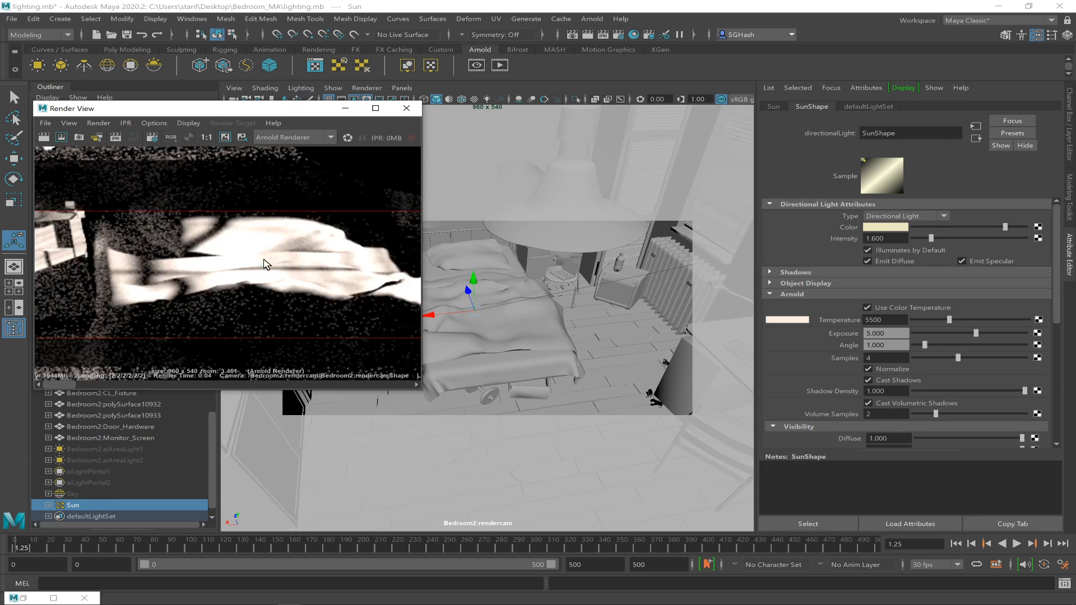
pyautogui.moveTo(60, 386)
pyautogui.mouseDown()
pyautogui.moveTo(103, 386)
pyautogui.moveTo(63, 387)
pyautogui.moveTo(86, 385)
pyautogui.moveTo(73, 386)
pyautogui.mouseUp()
# Reduce the Sun light's angle to 0.32 and render a tight region over the sunlit bedding to check the shadows
pyautogui.click(892, 344)
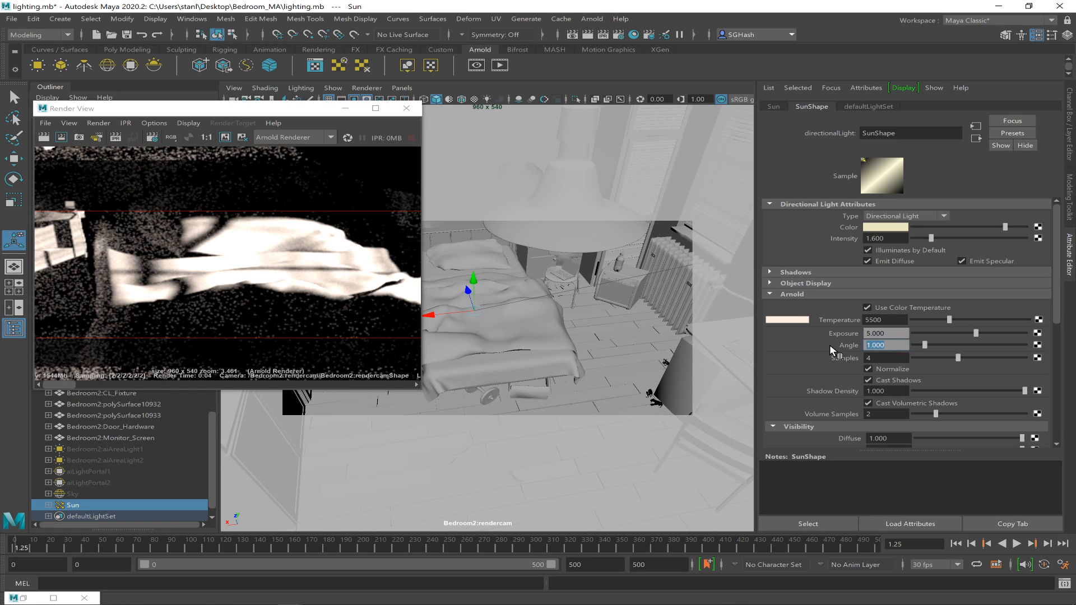
pyautogui.write('0.32')
pyautogui.press('Return')
pyautogui.moveTo(95, 220); pyautogui.dragTo(370, 317)
pyautogui.click(67, 138)
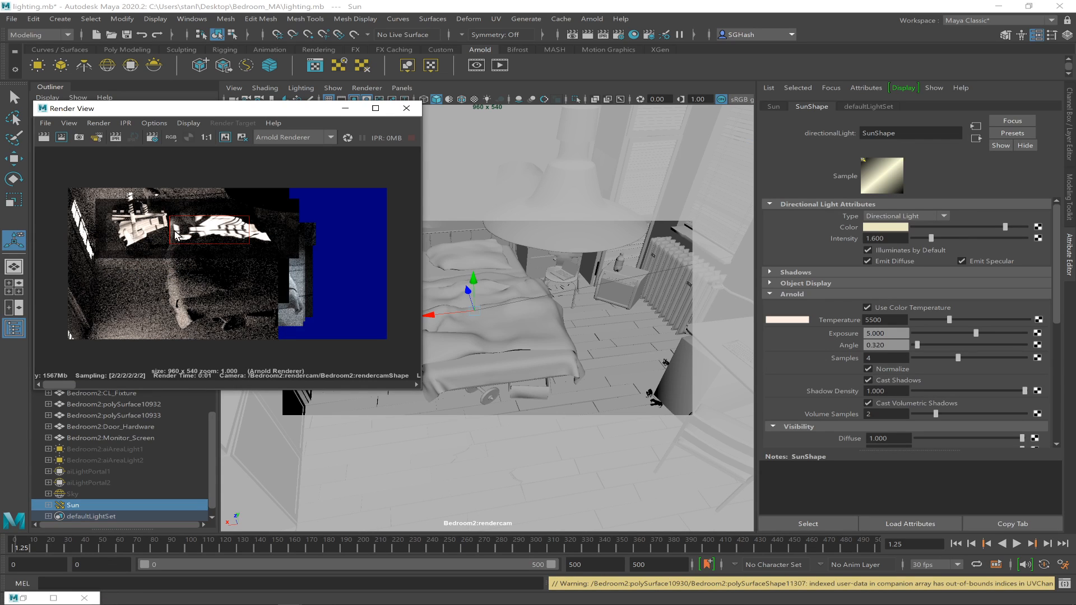
pyautogui.scroll(5, 255, 253)
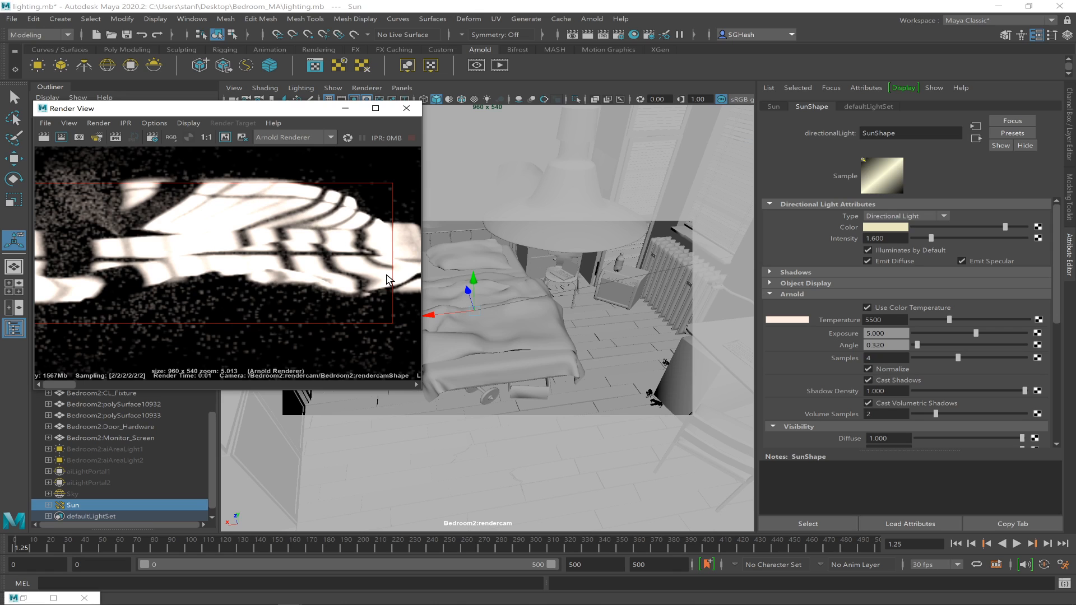
# Set the Sun light's angle to 0.16 and re-render the region over the bedding
pyautogui.click(880, 344)
pyautogui.doubleClick(881, 344)
pyautogui.write('0.16')
pyautogui.press('Return')
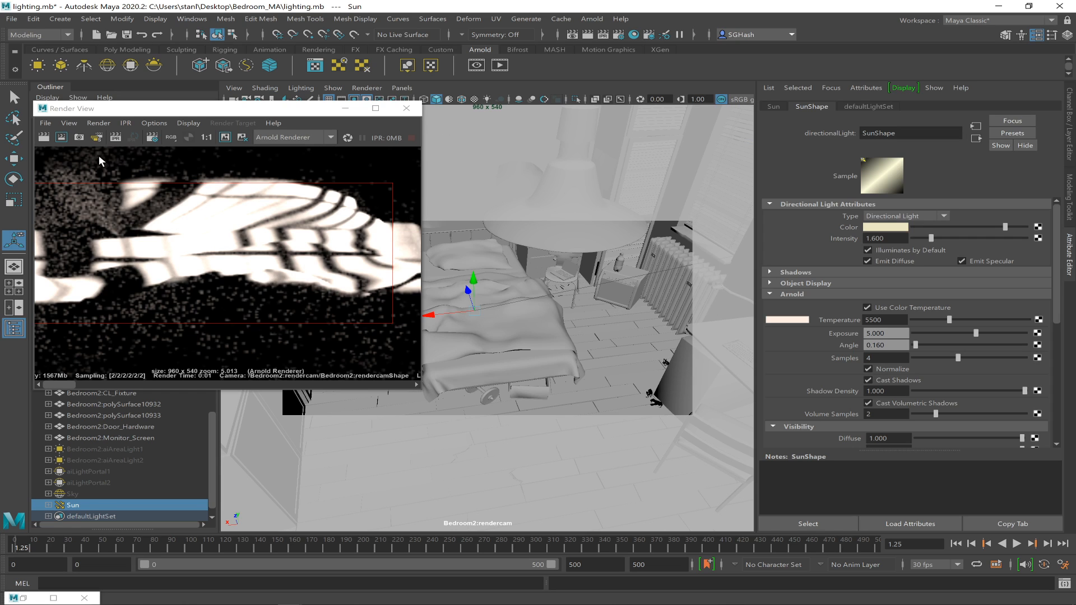
pyautogui.click(61, 137)
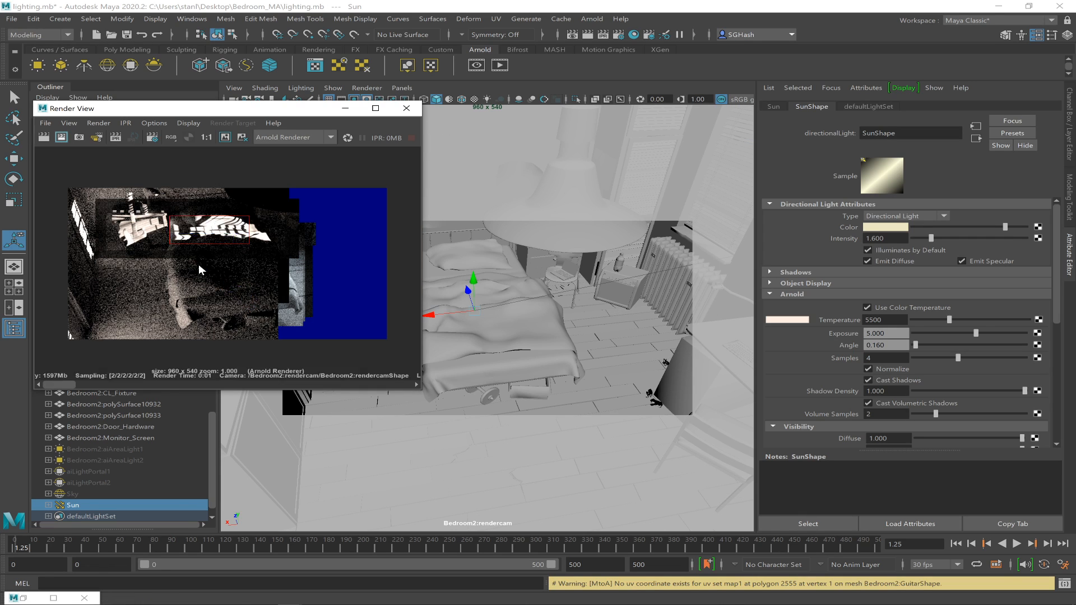
# Examine the shadow edges on the bedding in the re-rendered region close up
pyautogui.moveTo(223, 247)
pyautogui.keyDown('alt'); pyautogui.mouseDown(button='right')
pyautogui.moveTo(258, 274)
pyautogui.moveTo(259, 263)
pyautogui.moveTo(216, 255)
pyautogui.mouseUp(button='right'); pyautogui.keyUp('alt')
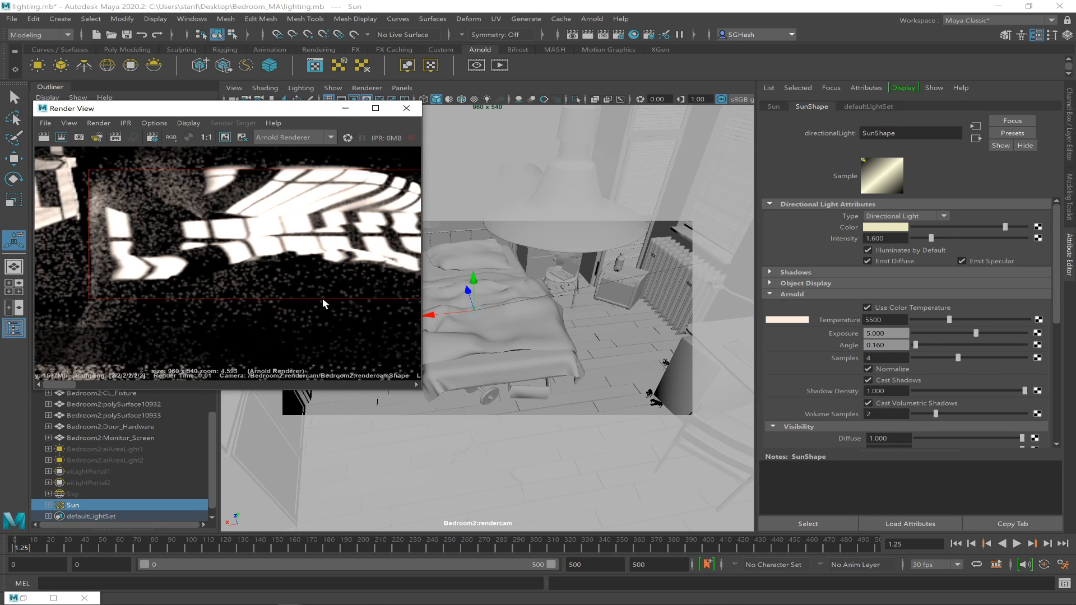
pyautogui.keyDown('alt'); pyautogui.moveTo(322, 297); pyautogui.dragTo(164, 213, button='right'); pyautogui.keyUp('alt')
pyautogui.keyDown('alt'); pyautogui.moveTo(309, 253); pyautogui.dragTo(236, 257, button='right'); pyautogui.keyUp('alt')
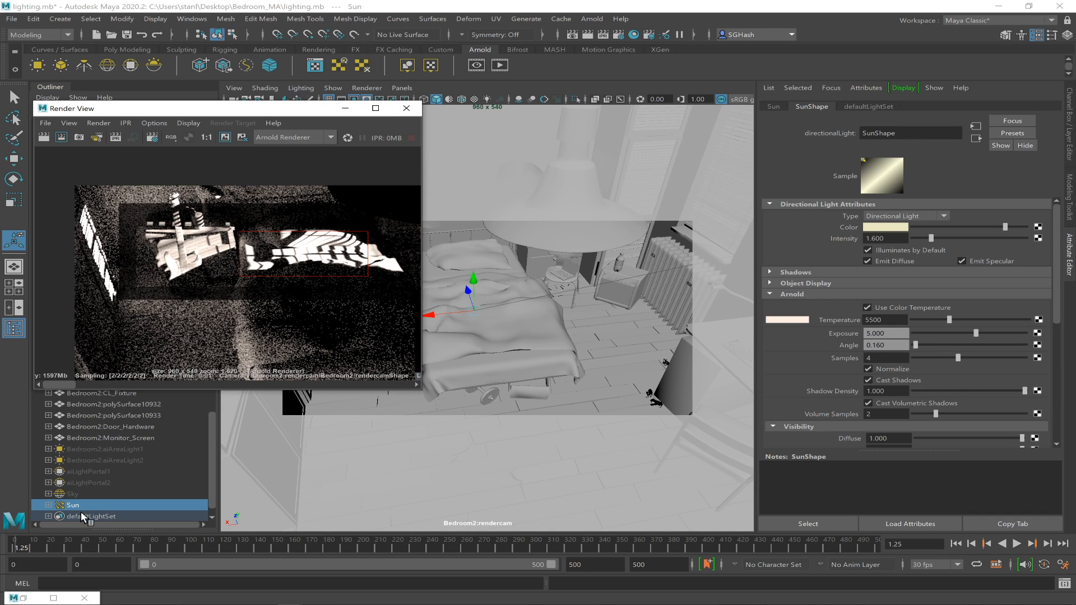
# Turn on the visibility of the Sky dome light
pyautogui.click(75, 493)
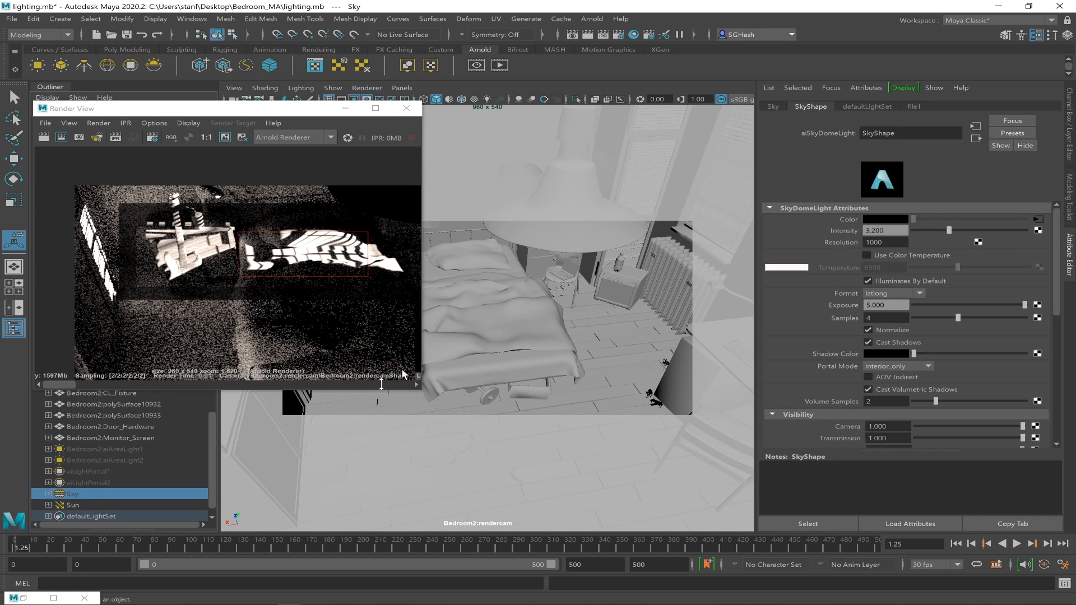
pyautogui.click(1070, 121)
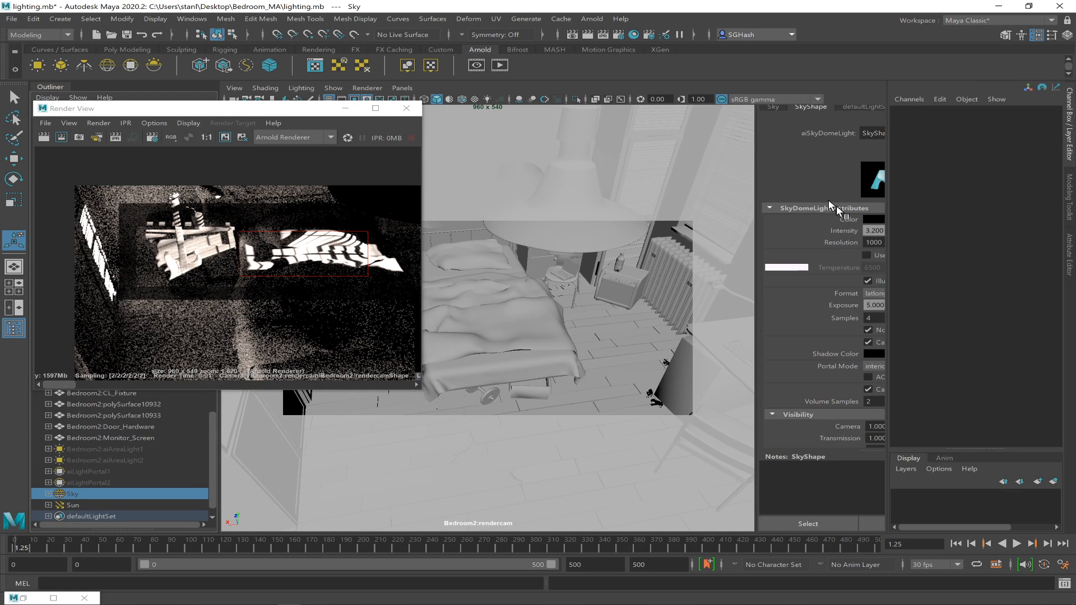
pyautogui.hotkey('ctrl', 'a')
pyautogui.doubleClick(1019, 201)
pyautogui.write('1')
pyautogui.press('Return')
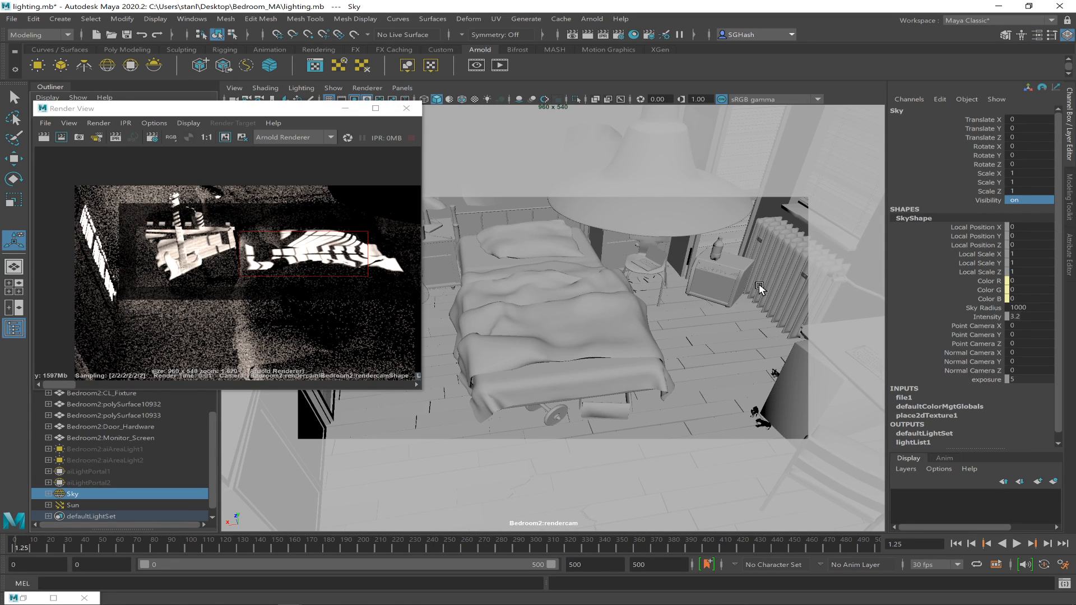
# Render a large region covering the whole bed in an enlarged Render View, and minimize the view
pyautogui.click(376, 108)
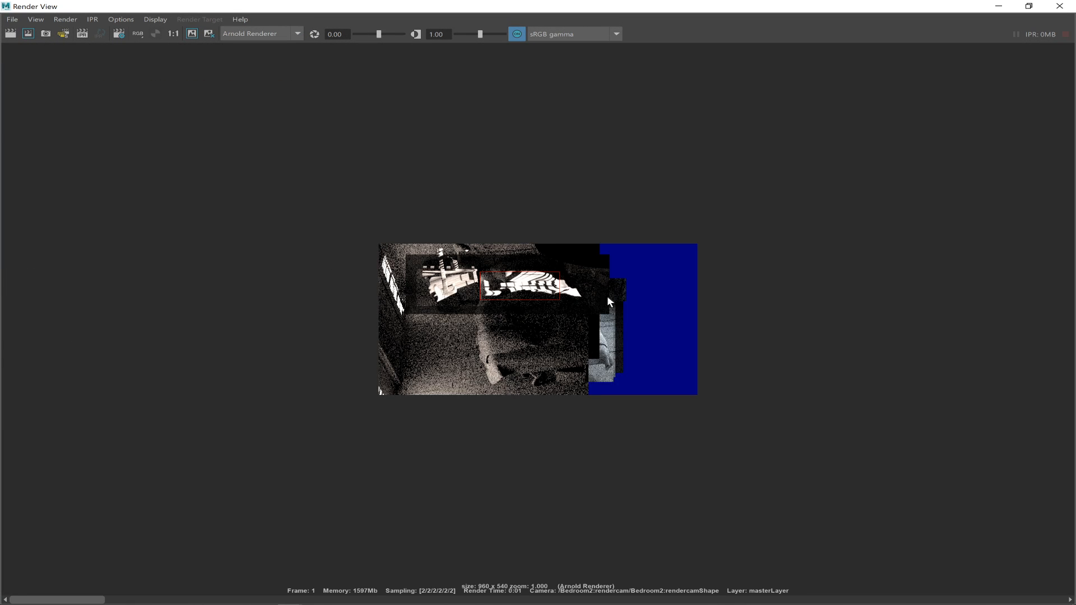
pyautogui.moveTo(451, 249); pyautogui.dragTo(608, 386)
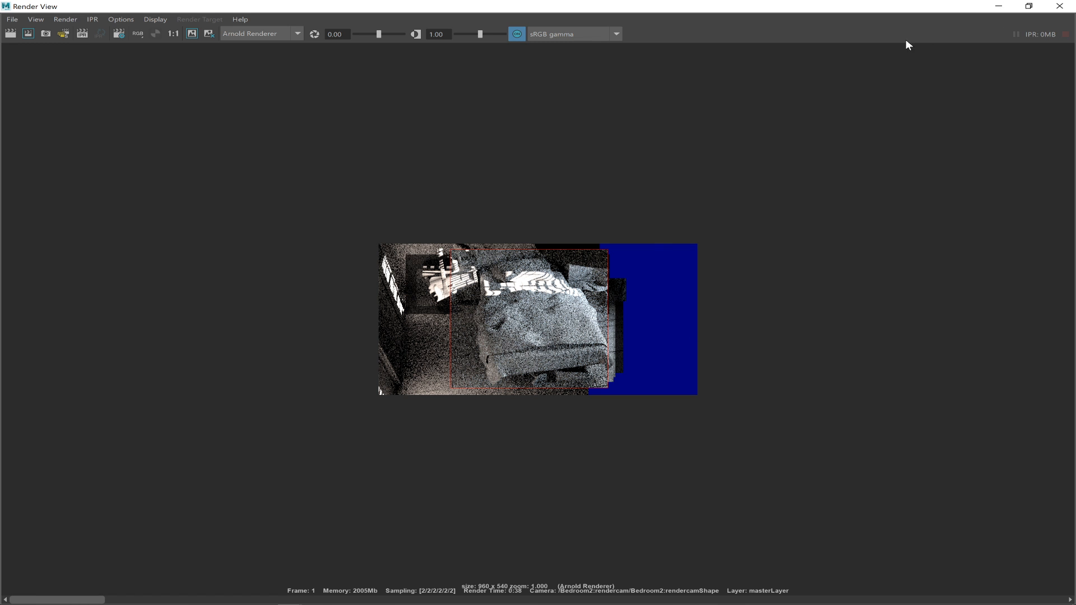
pyautogui.click(999, 6)
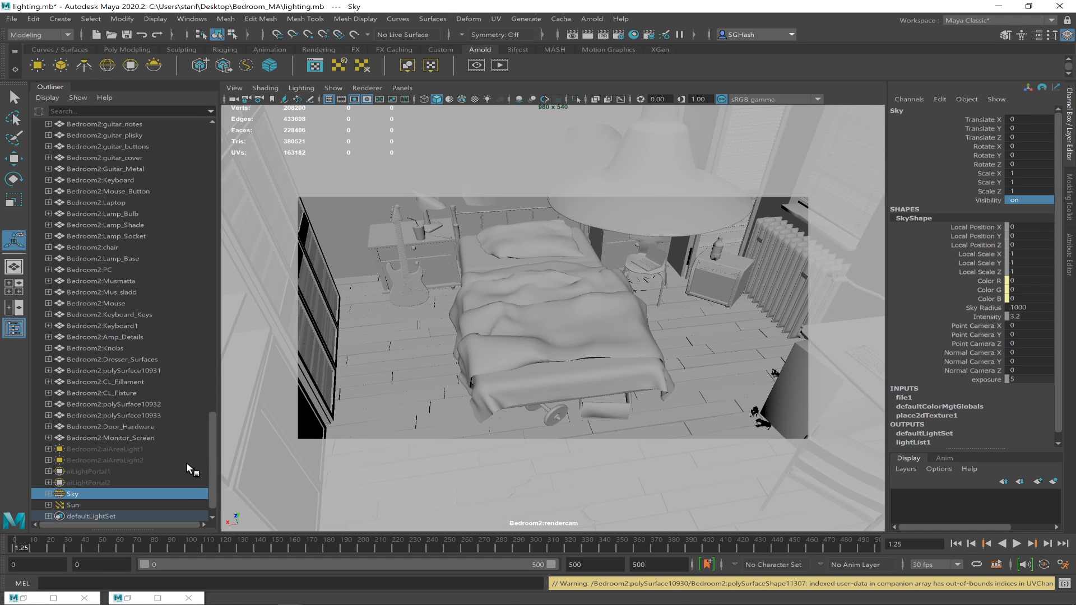
# Switch to Chrome and copy the web address of the Arnold tutorial "Lighting the Natural History Museum"
pyautogui.click(118, 595)
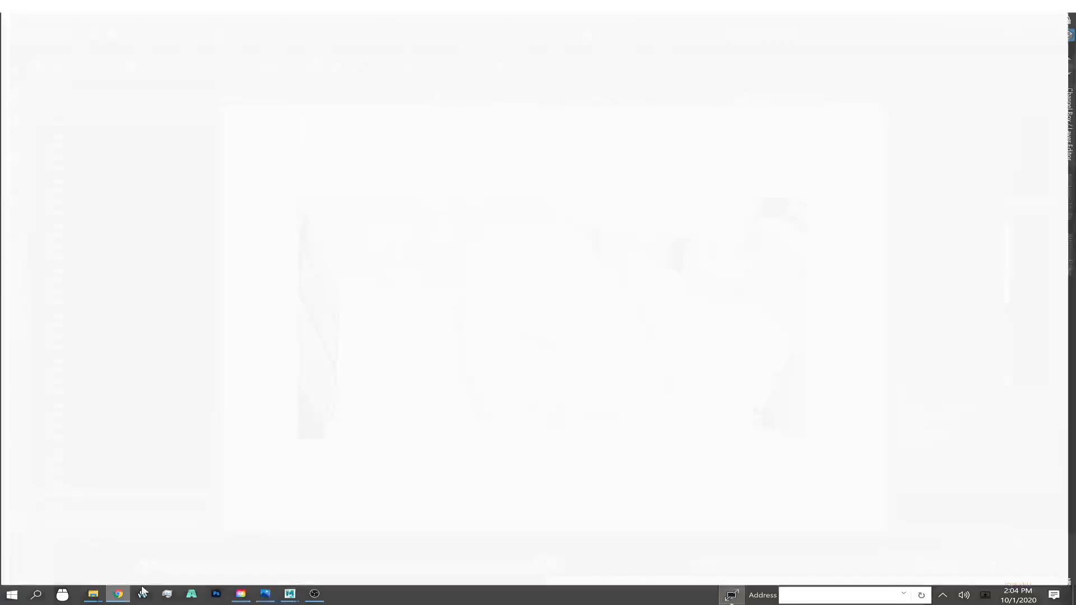
pyautogui.click(886, 9)
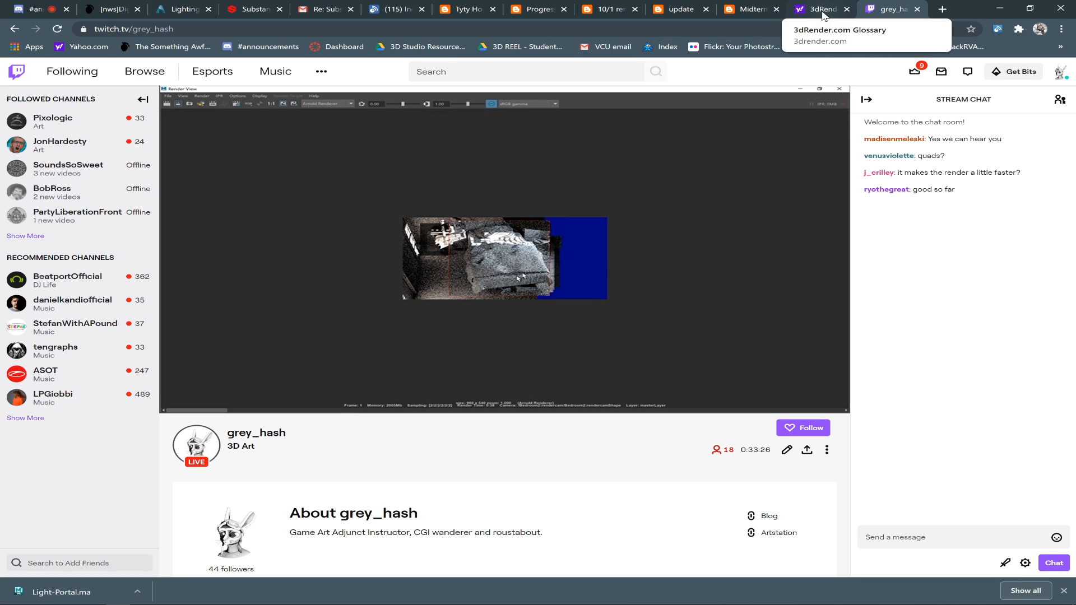
pyautogui.click(28, 6)
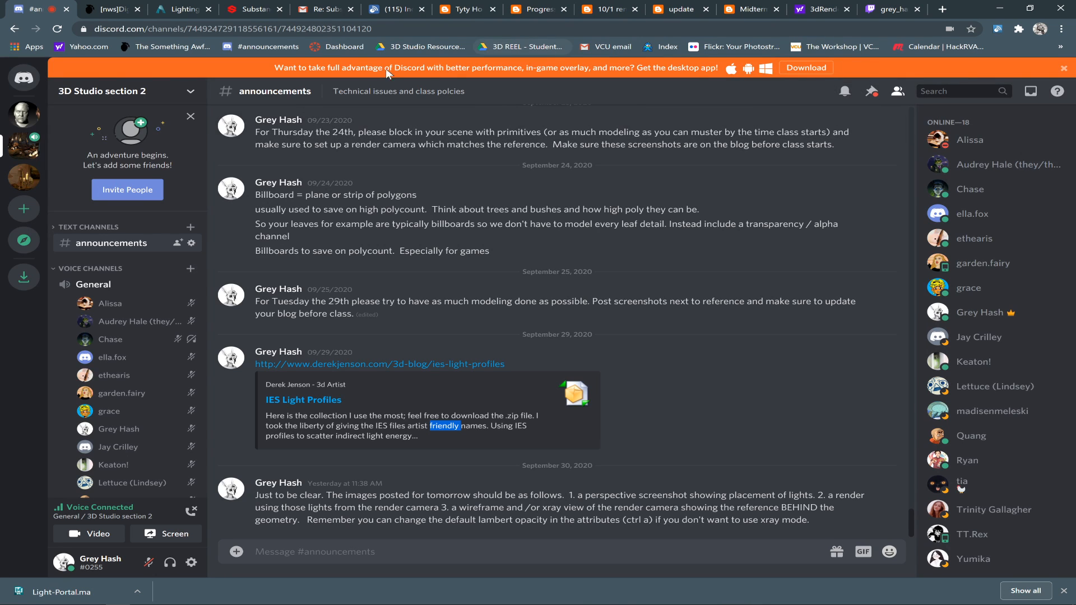
pyautogui.click(177, 11)
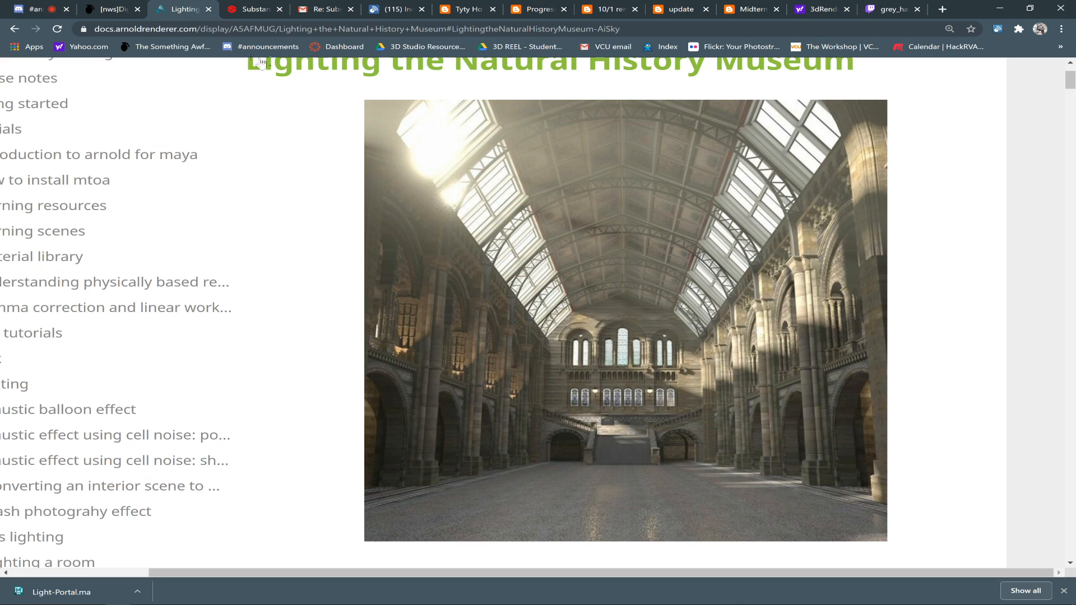
pyautogui.click(290, 32)
pyautogui.hotkey('ctrl', 'c')
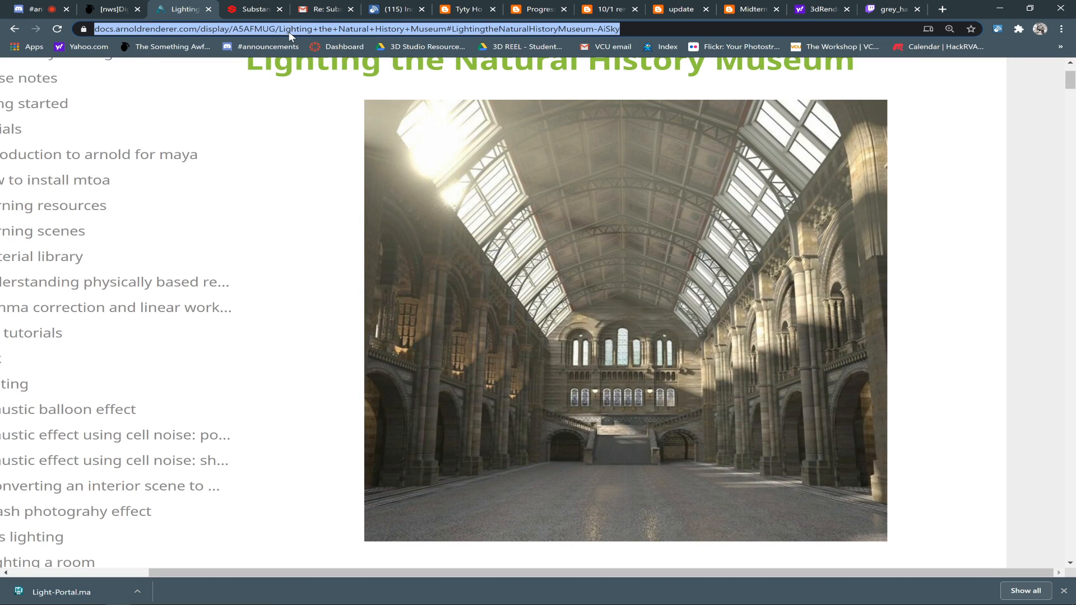
# Post the copied tutorial link in the Discord announcements channel and check the Twitch stream chat
pyautogui.click(23, 5)
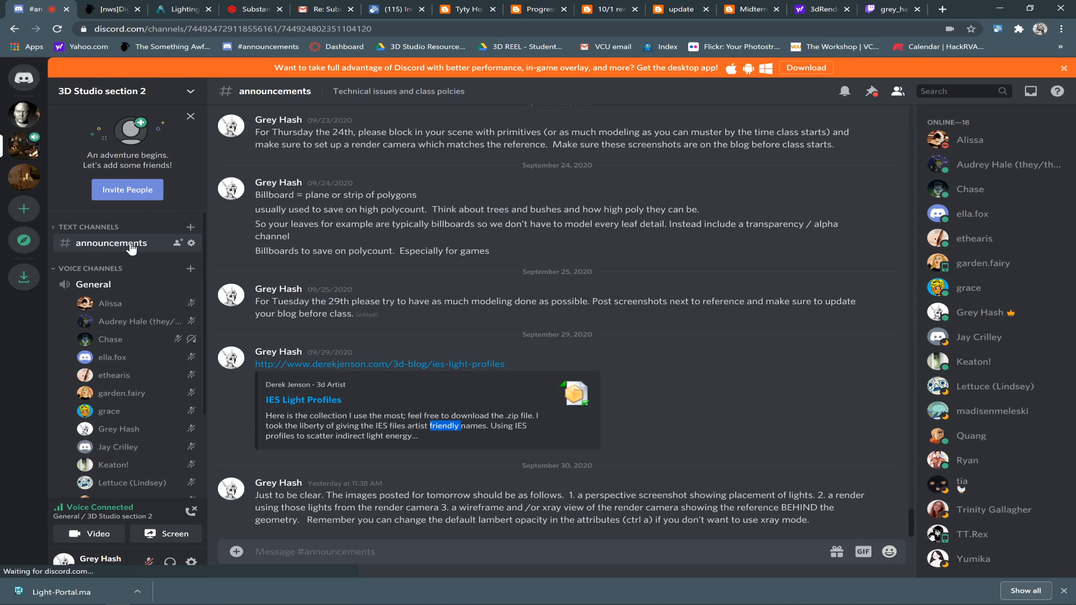
pyautogui.click(419, 554)
pyautogui.hotkey('ctrl', 'v')
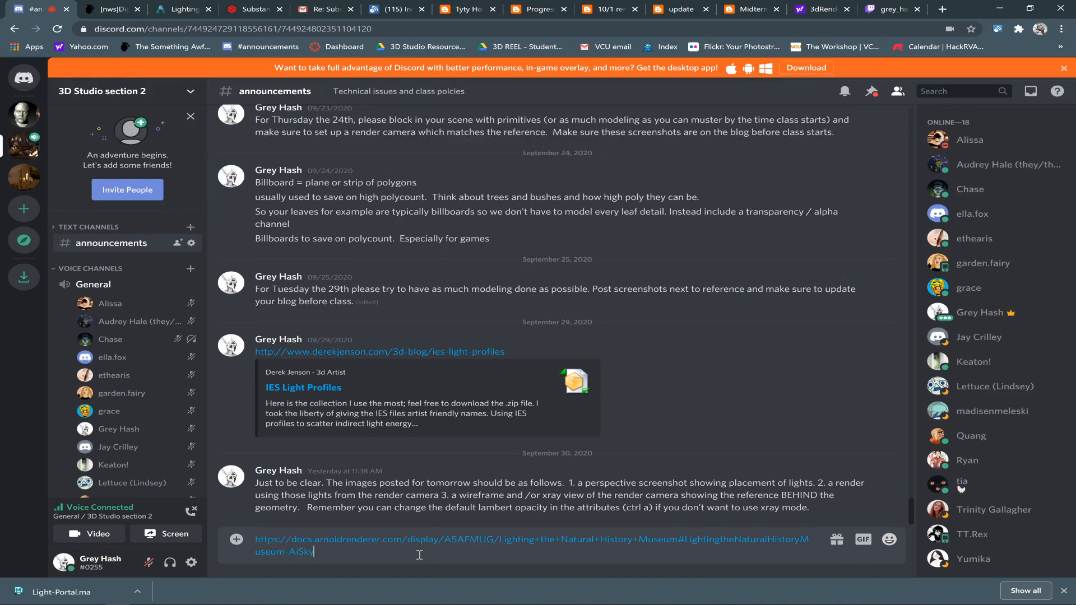
pyautogui.press('Return')
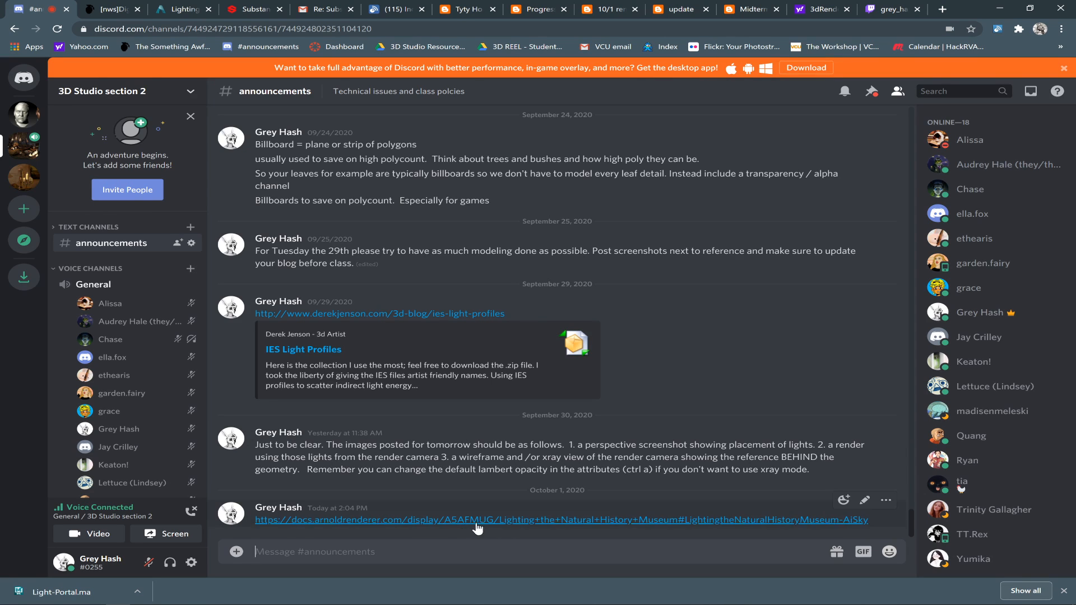
pyautogui.click(884, 5)
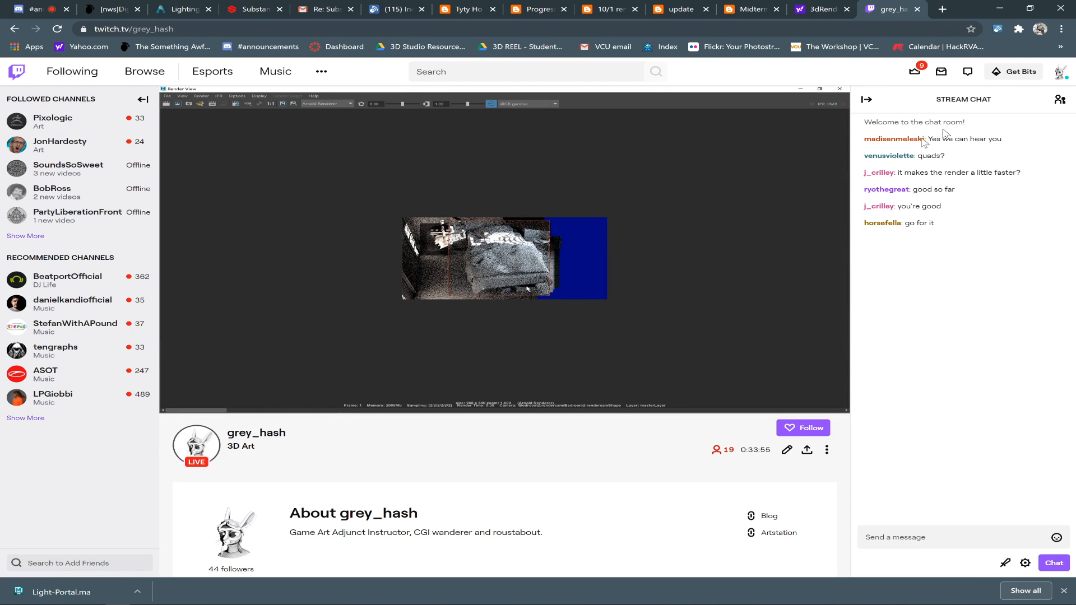
# Return to Maya, save the bedroom lighting scene and start a new empty scene
pyautogui.click(1000, 9)
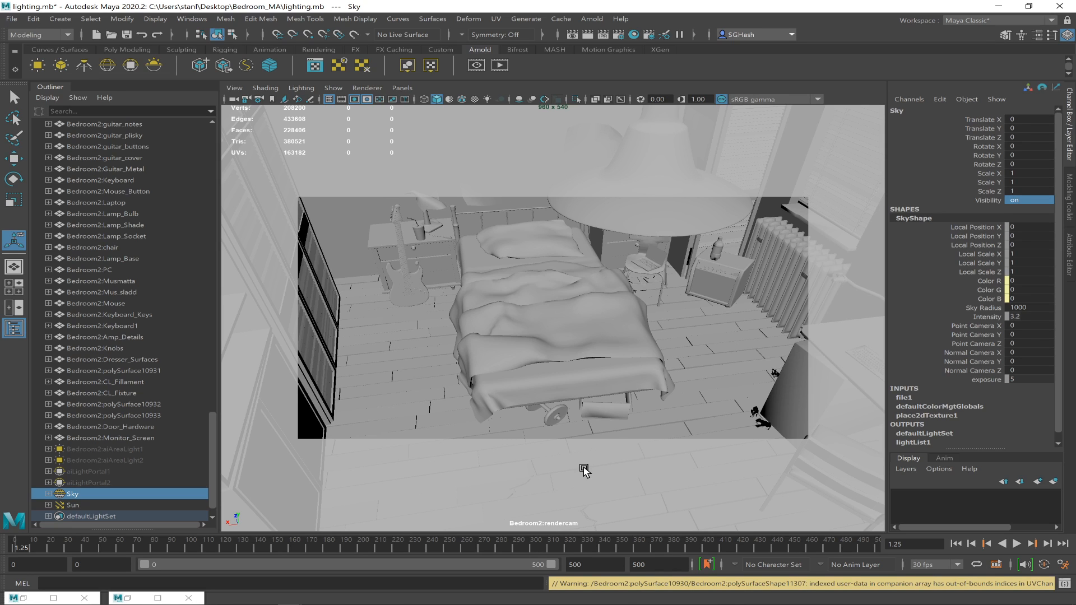
pyautogui.click(125, 35)
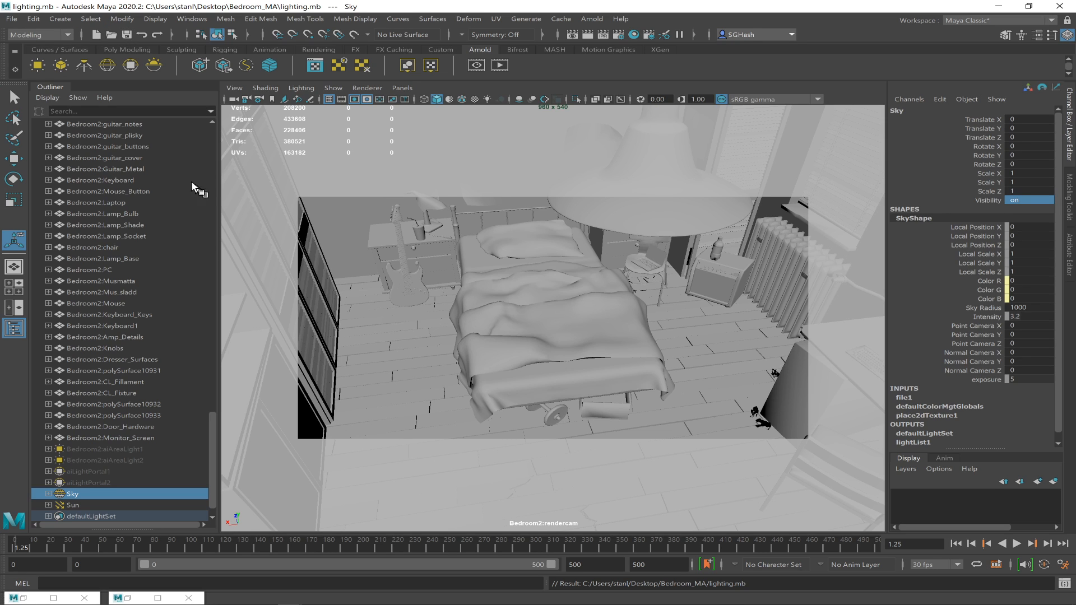
pyautogui.click(126, 35)
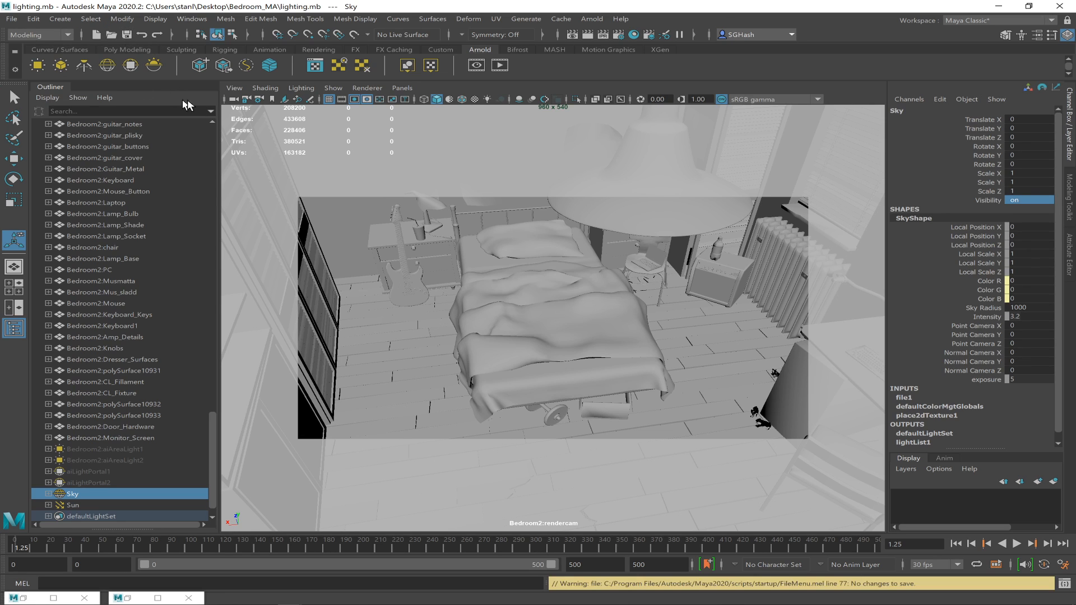
pyautogui.click(12, 19)
pyautogui.click(29, 34)
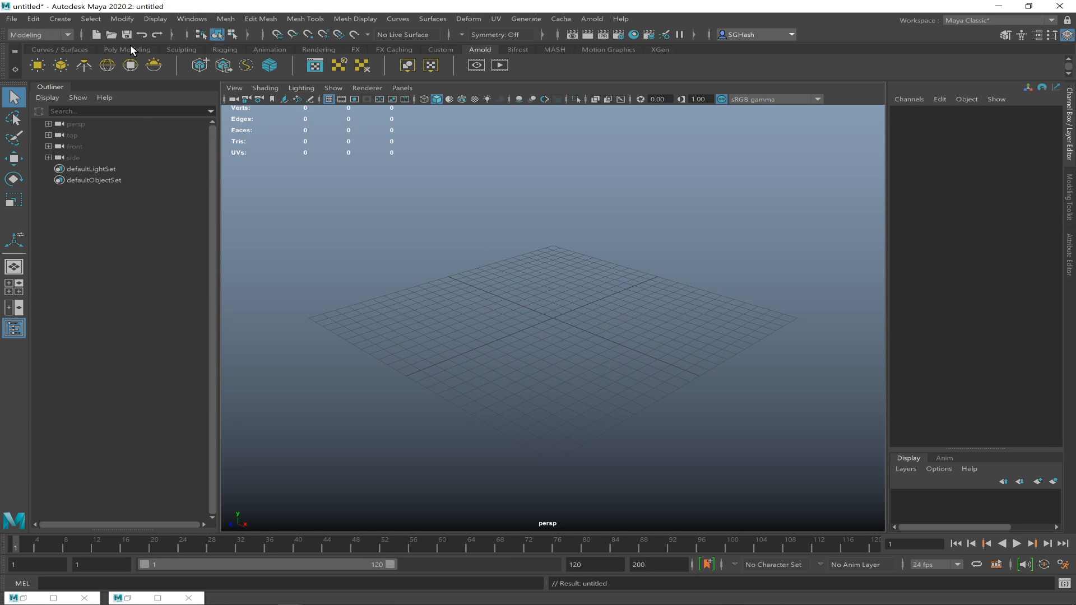
# Create a square polygon plane about 34.6 units wide as a ground around the grid
pyautogui.click(128, 49)
pyautogui.click(152, 66)
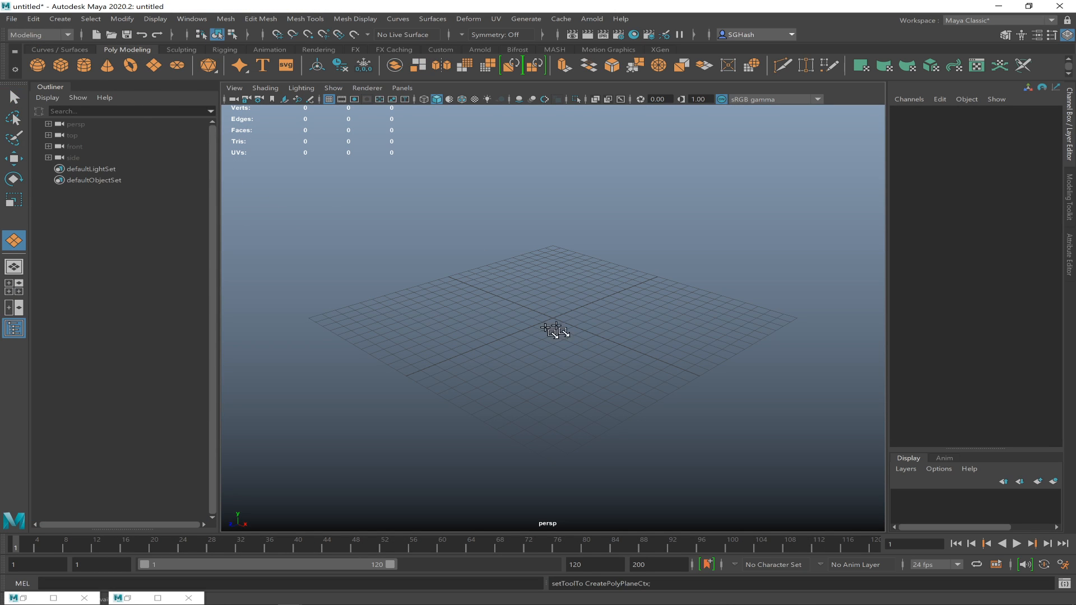
pyautogui.moveTo(539, 313); pyautogui.dragTo(489, 520)
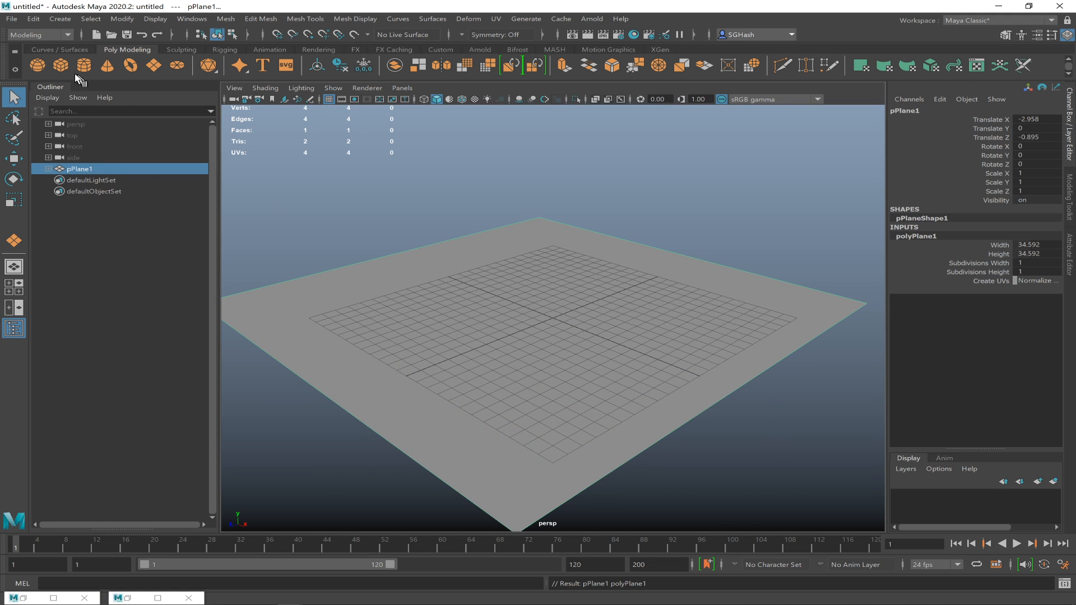
# Create a polygon sphere of radius about 3, raise it to about 4.7 in Y and scale it to about 0.79
pyautogui.click(37, 66)
pyautogui.moveTo(492, 301); pyautogui.dragTo(502, 319)
pyautogui.press('w')
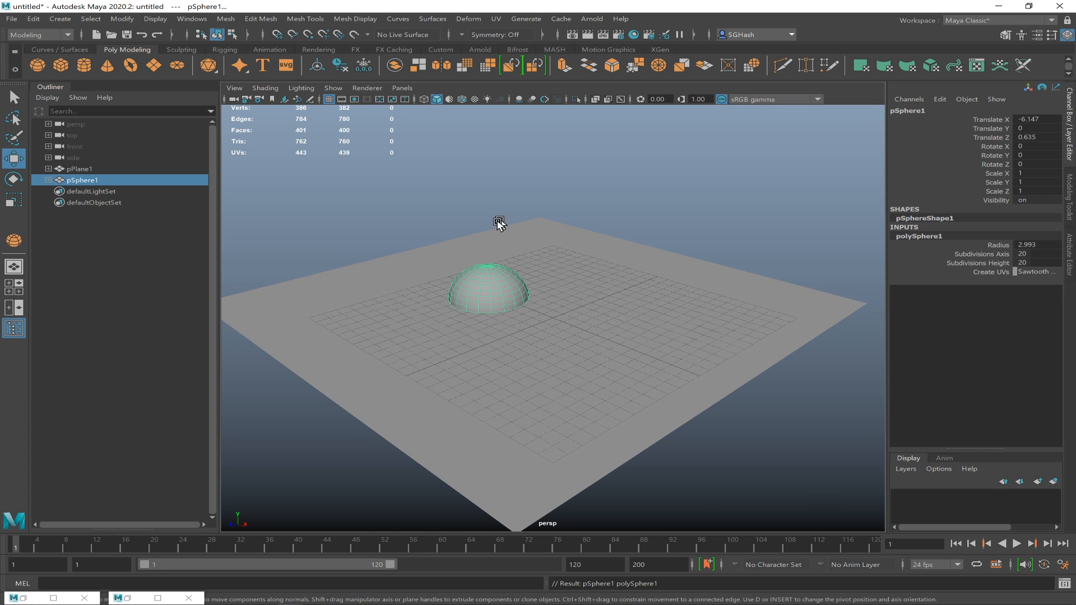
pyautogui.moveTo(488, 245); pyautogui.dragTo(458, 198)
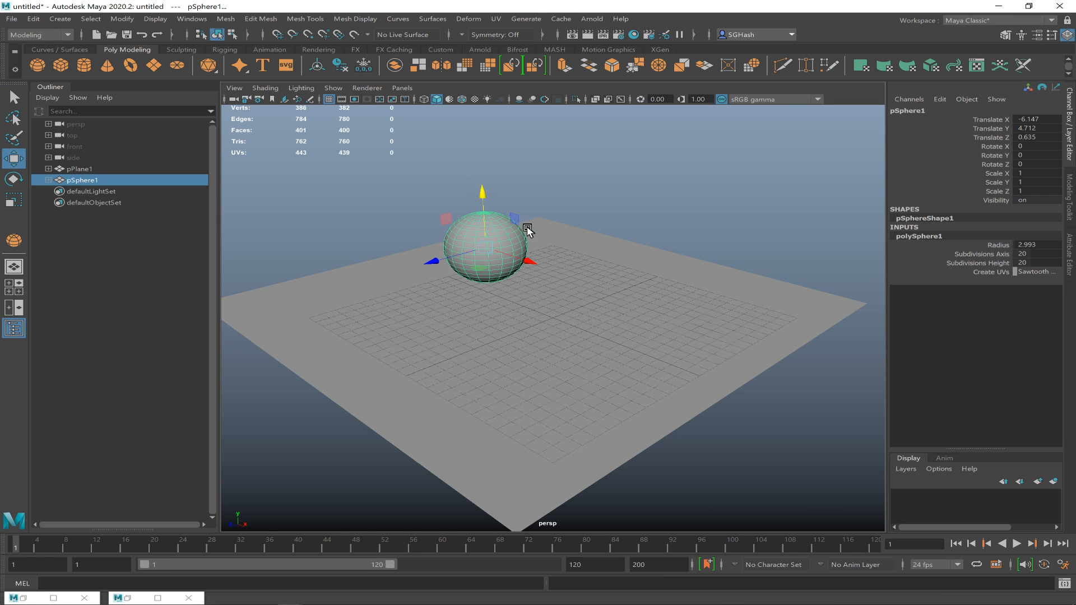
pyautogui.press('r')
pyautogui.moveTo(487, 247); pyautogui.dragTo(473, 255)
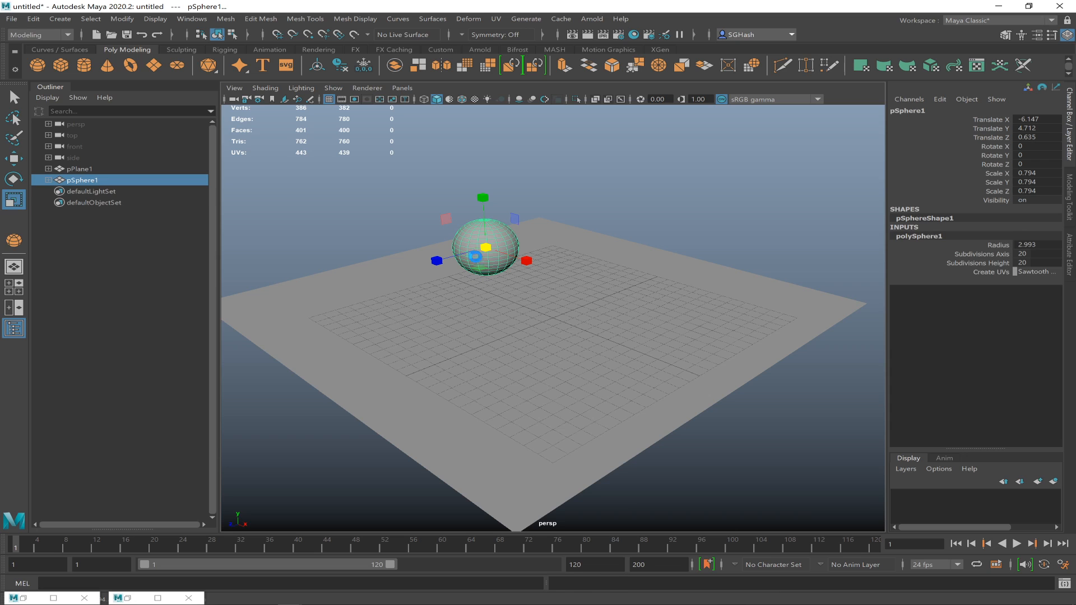
# Duplicate the sphere, move the copy beside it to about Y 5.6, Z -6.1, and enlarge it to a scale of about 1.33
pyautogui.hotkey('ctrl', 'd')
pyautogui.press('w')
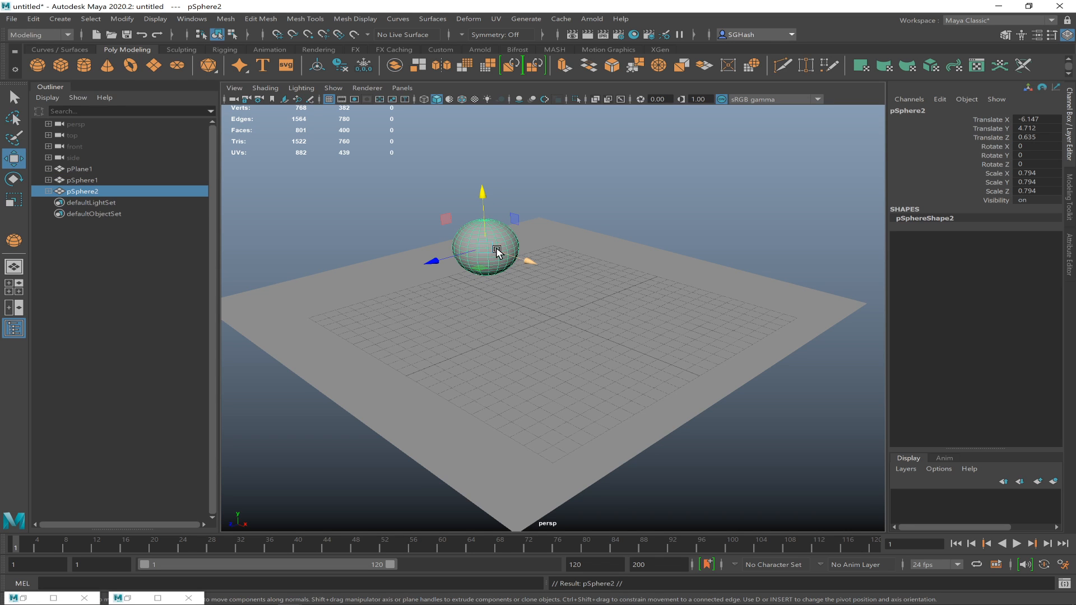
pyautogui.moveTo(485, 247); pyautogui.dragTo(614, 235)
pyautogui.press('r')
pyautogui.press('w')
pyautogui.scroll(-4, 548, 281)
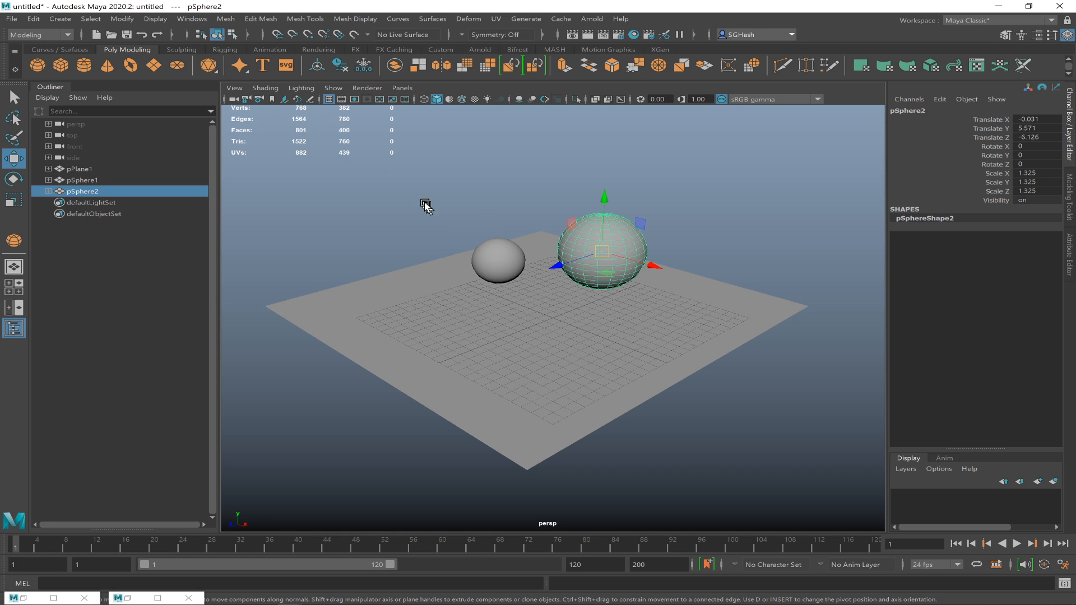
# Close the two minimized render windows
pyautogui.click(318, 50)
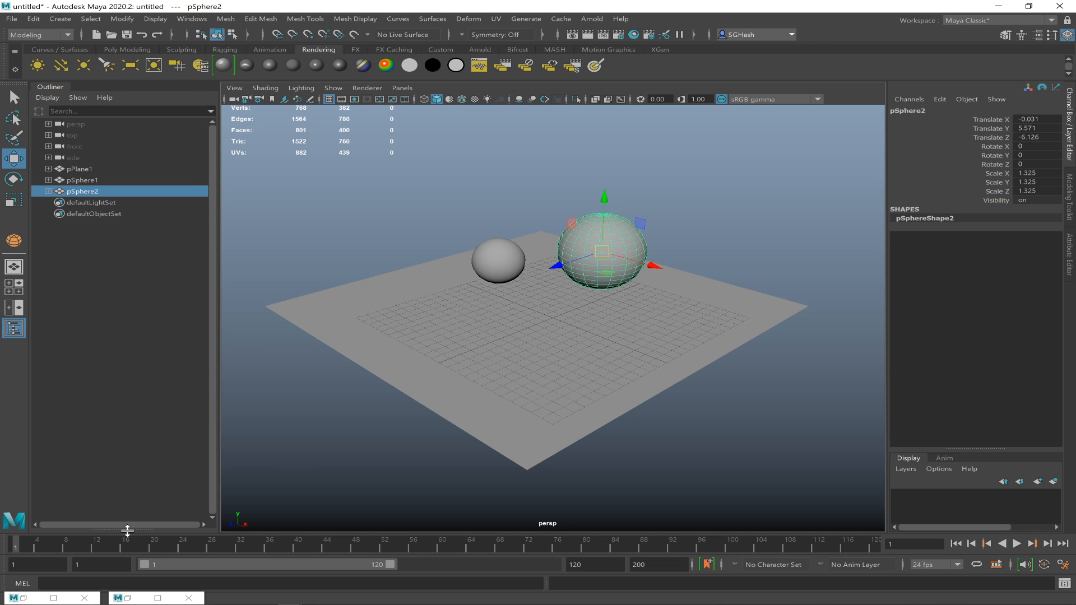
pyautogui.click(189, 599)
pyautogui.click(84, 598)
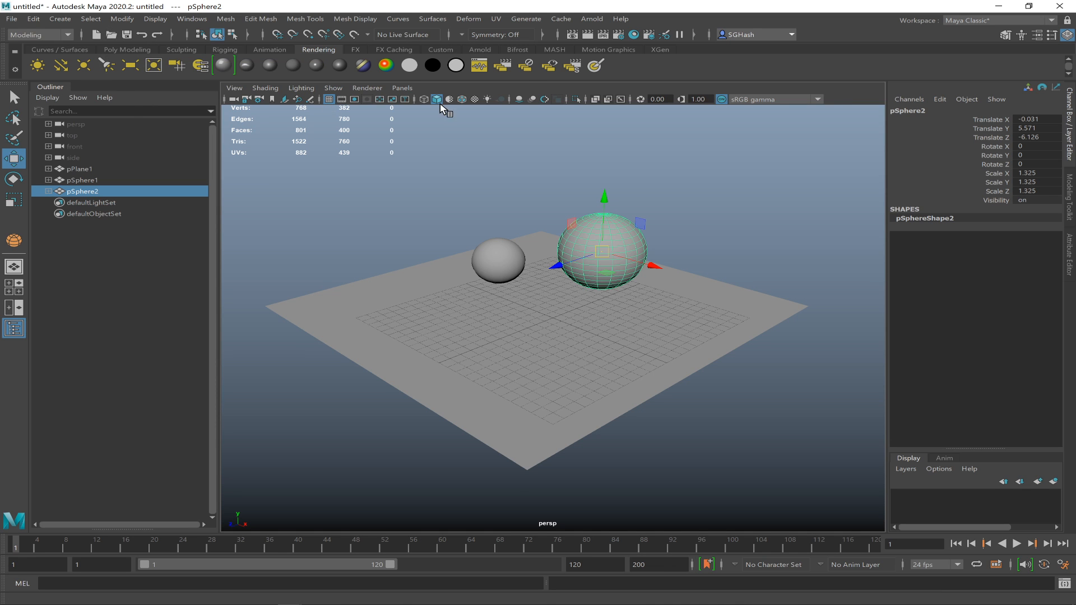
# Create an Arnold area light, place it above and beside the small sphere, and scale it to about 1.68
pyautogui.click(479, 49)
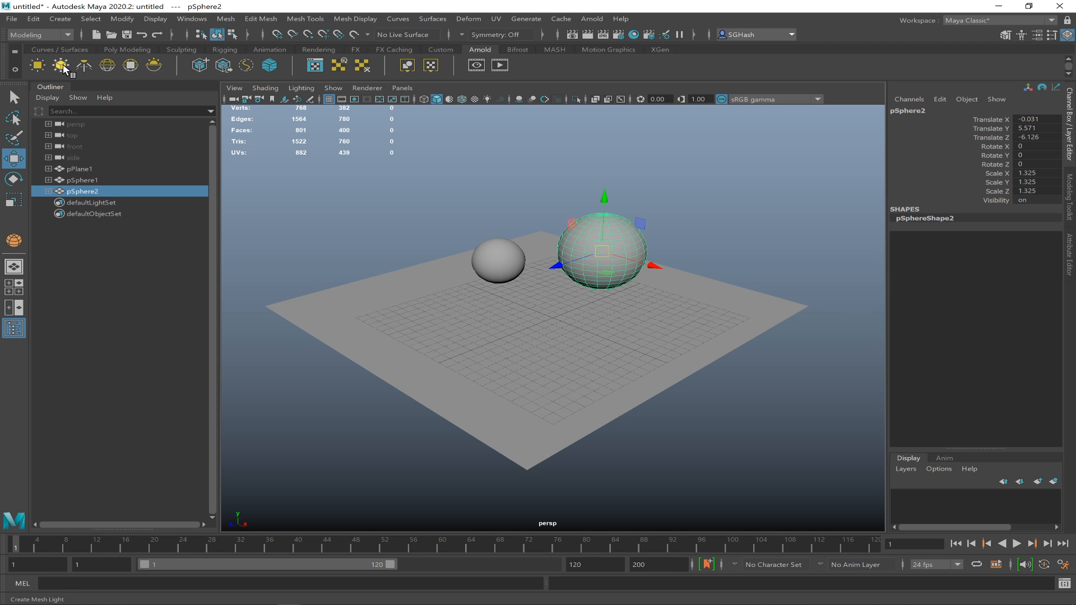
pyautogui.click(40, 67)
pyautogui.moveTo(554, 319); pyautogui.dragTo(458, 146)
pyautogui.press('r')
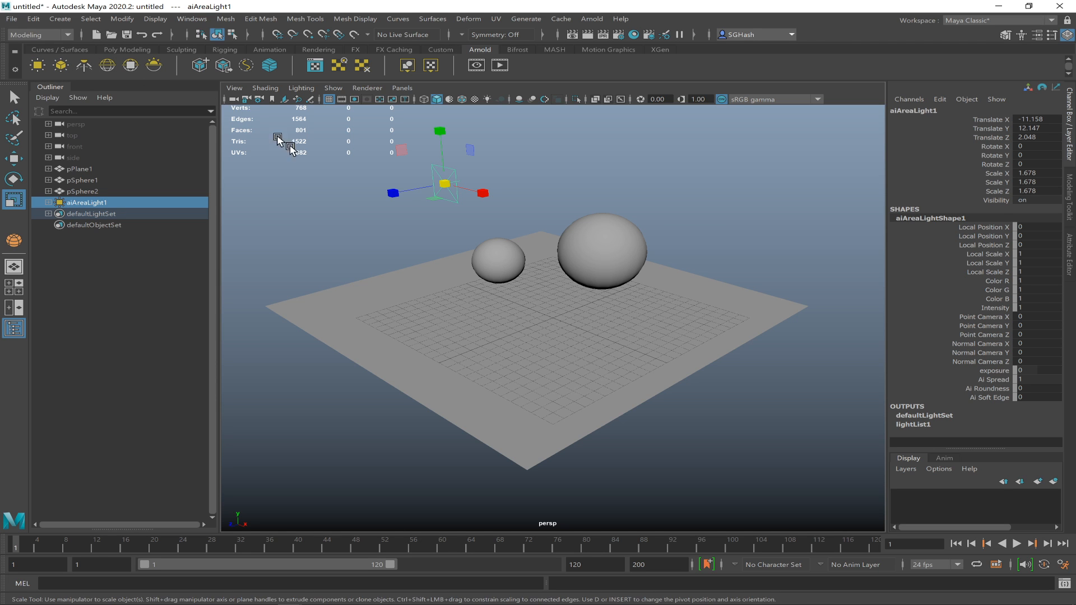
# Rotate the area light to about -63, 3, 31 degrees toward the spheres and raise it to about 14.8 in Y
pyautogui.press('e')
pyautogui.moveTo(437, 185); pyautogui.dragTo(440, 132)
pyautogui.press('w')
pyautogui.moveTo(458, 188); pyautogui.dragTo(421, 161)
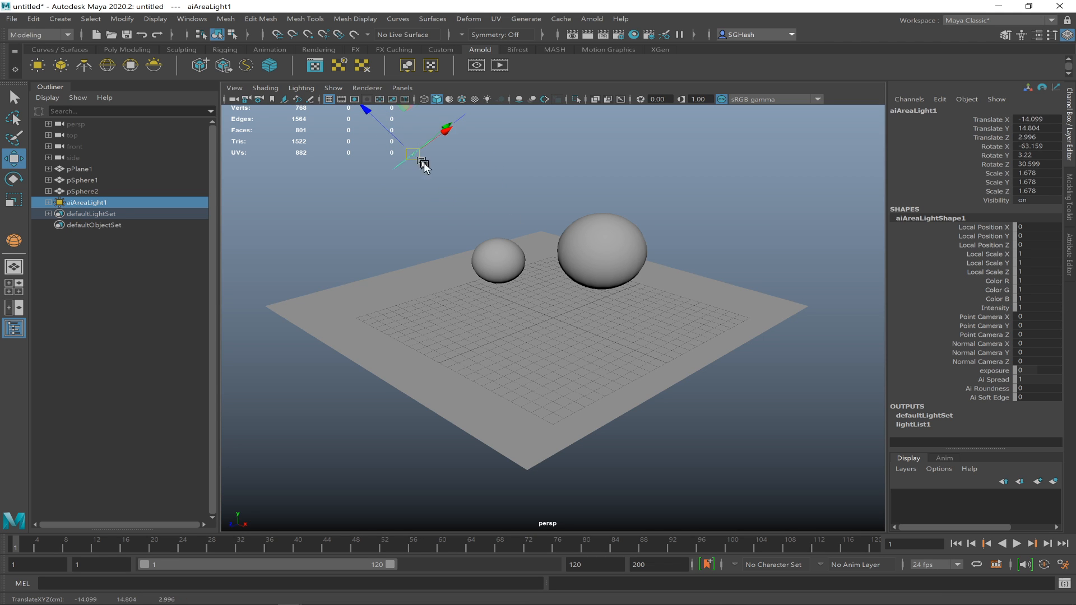
# Try to display the selected area light's target manipulator in the viewport
pyautogui.keyDown('alt'); pyautogui.moveTo(501, 238); pyautogui.dragTo(444, 207, button='right'); pyautogui.keyUp('alt')
pyautogui.press('q')
pyautogui.press('t')
pyautogui.click(447, 190)
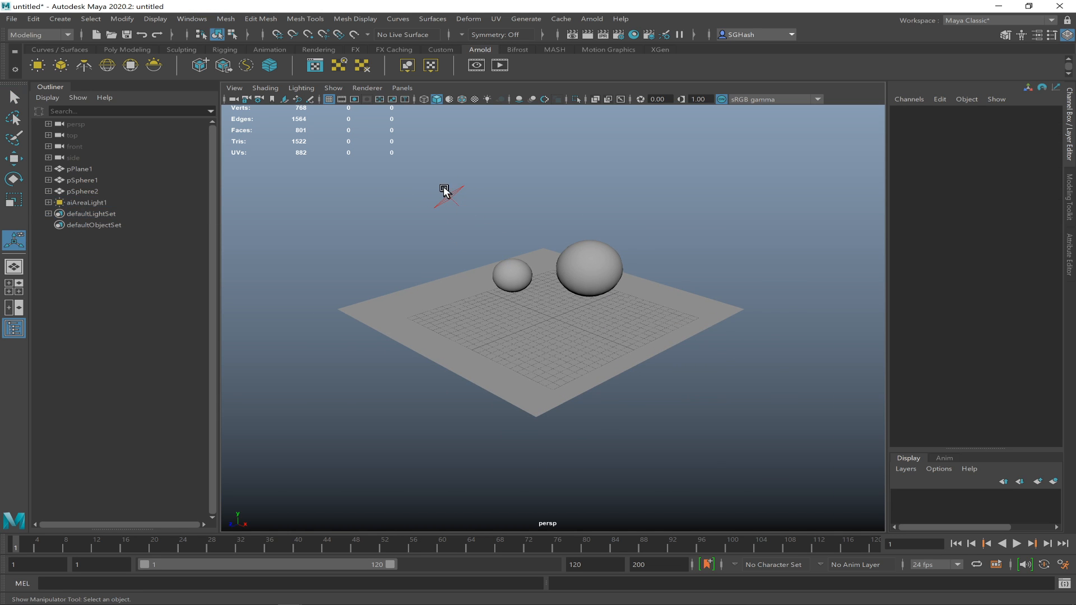
pyautogui.click(452, 194)
pyautogui.press('q')
pyautogui.press('t')
pyautogui.press('q')
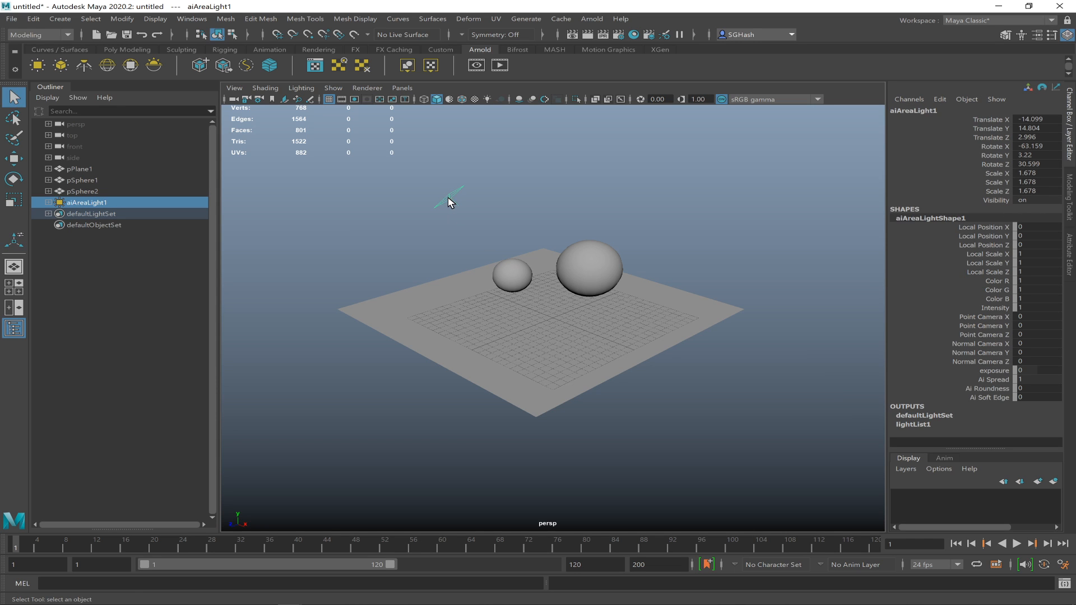
pyautogui.press('t')
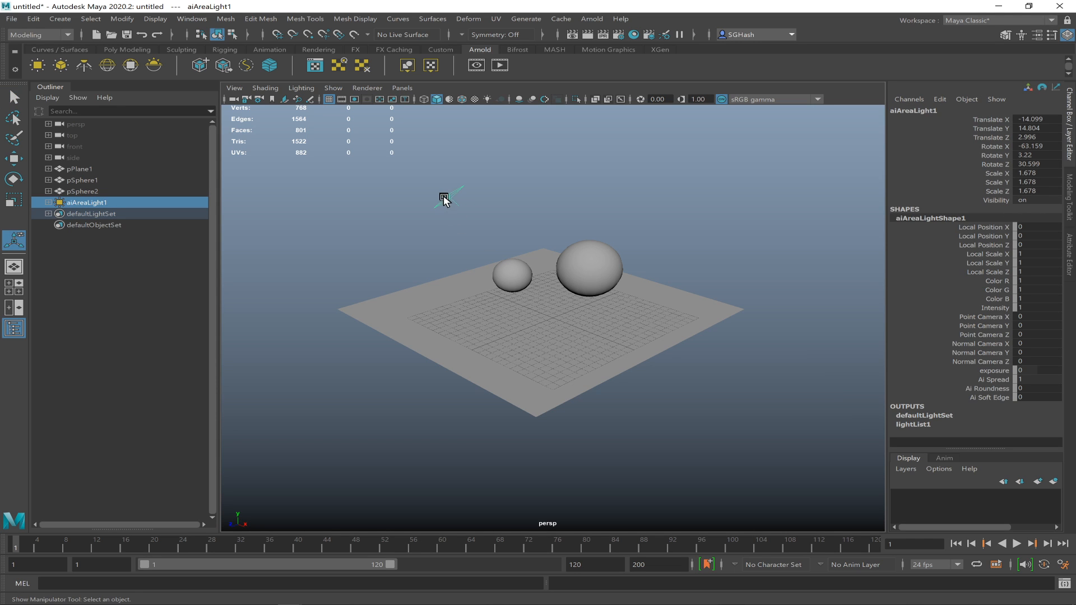
pyautogui.press('q')
pyautogui.click(448, 197)
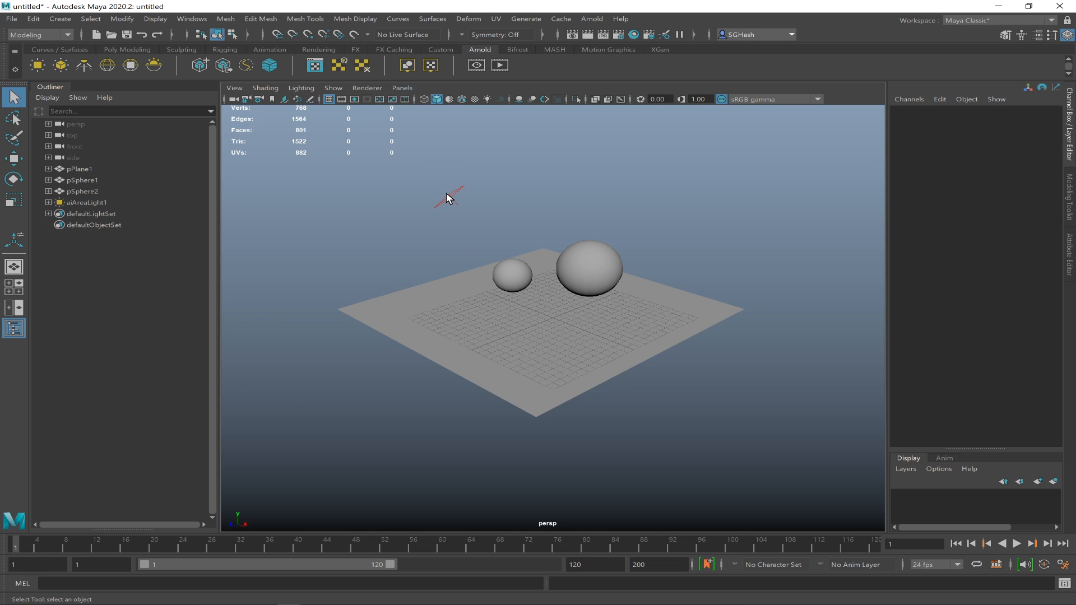
pyautogui.click(448, 198)
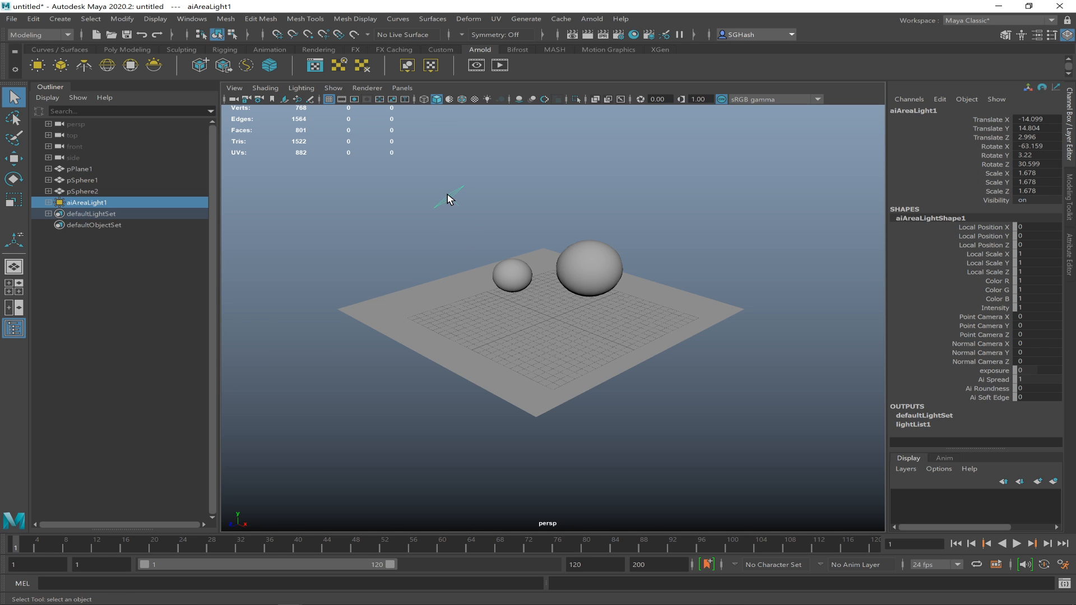
pyautogui.press('t')
pyautogui.press('q')
pyautogui.press('t')
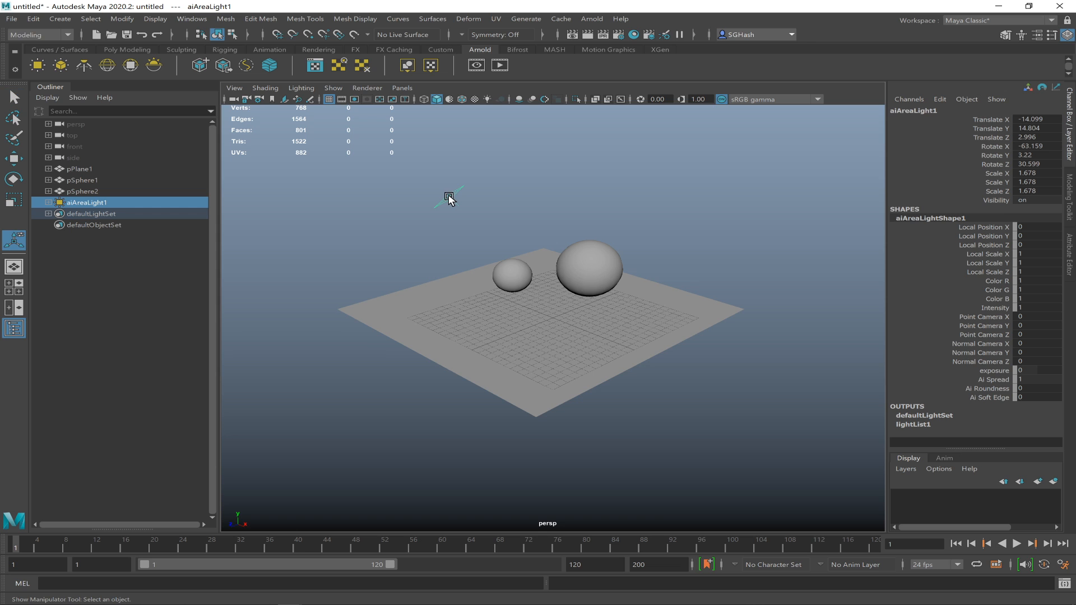
pyautogui.keyDown('alt'); pyautogui.moveTo(535, 271); pyautogui.dragTo(611, 257, button='right'); pyautogui.keyUp('alt')
pyautogui.keyDown('alt'); pyautogui.moveTo(533, 250); pyautogui.dragTo(505, 247); pyautogui.keyUp('alt')
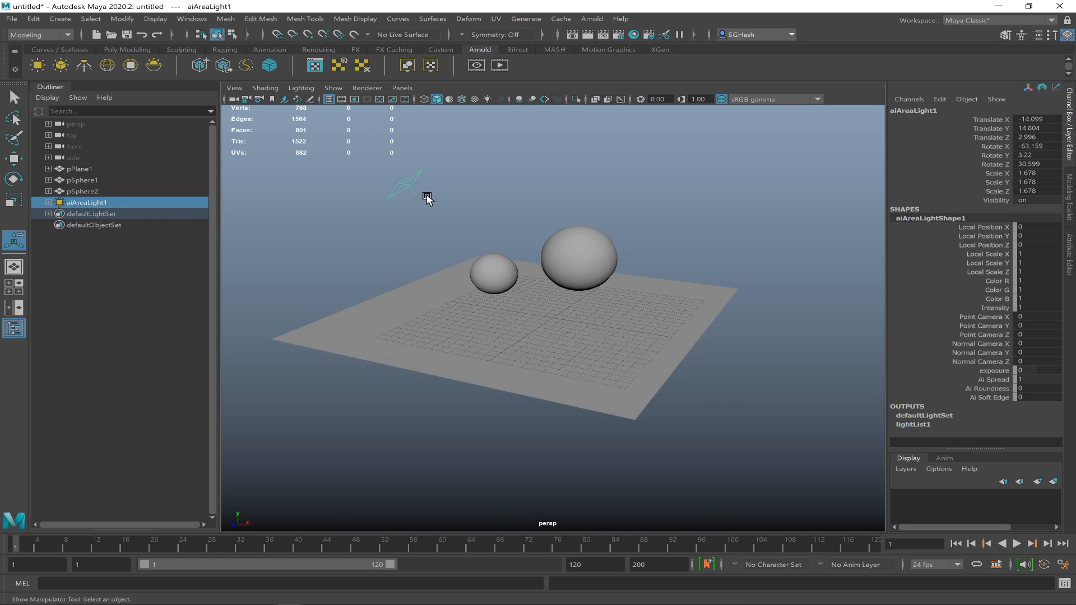
# Rotate the area light to about -75, -2, 51 degrees
pyautogui.press('e')
pyautogui.moveTo(437, 177); pyautogui.dragTo(418, 160)
pyautogui.press('t')
pyautogui.press('1')
pyautogui.press('q')
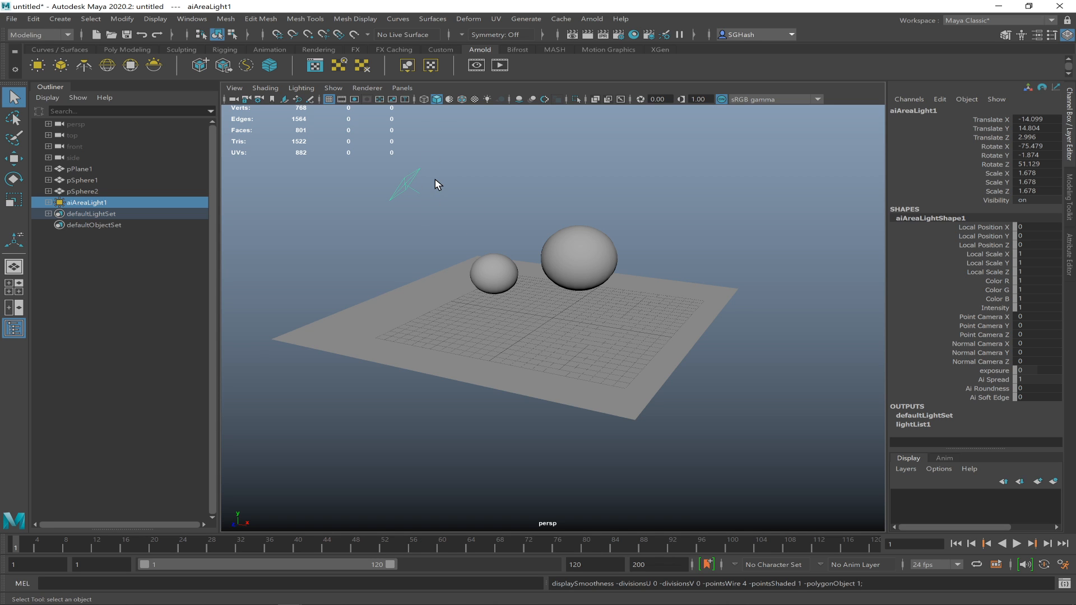
# Look through the area light, orbit it onto the spheres at about X -14.4, Y 16.1, Z 5.6, and return to the persp view
pyautogui.click(403, 88)
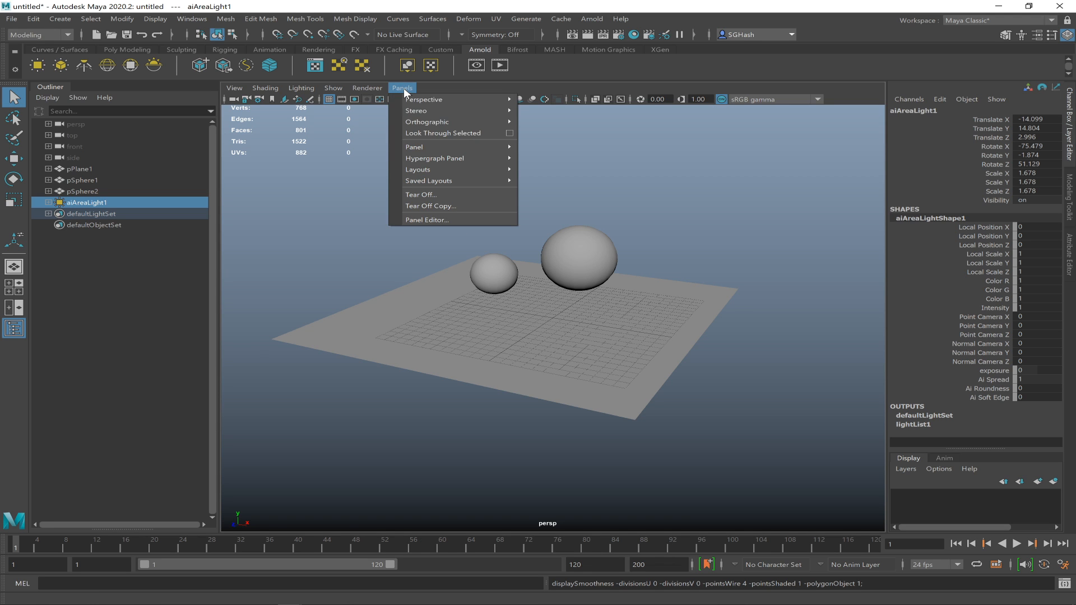
pyautogui.click(443, 137)
pyautogui.keyDown('alt'); pyautogui.moveTo(587, 326); pyautogui.dragTo(564, 269); pyautogui.keyUp('alt')
pyautogui.click(577, 280)
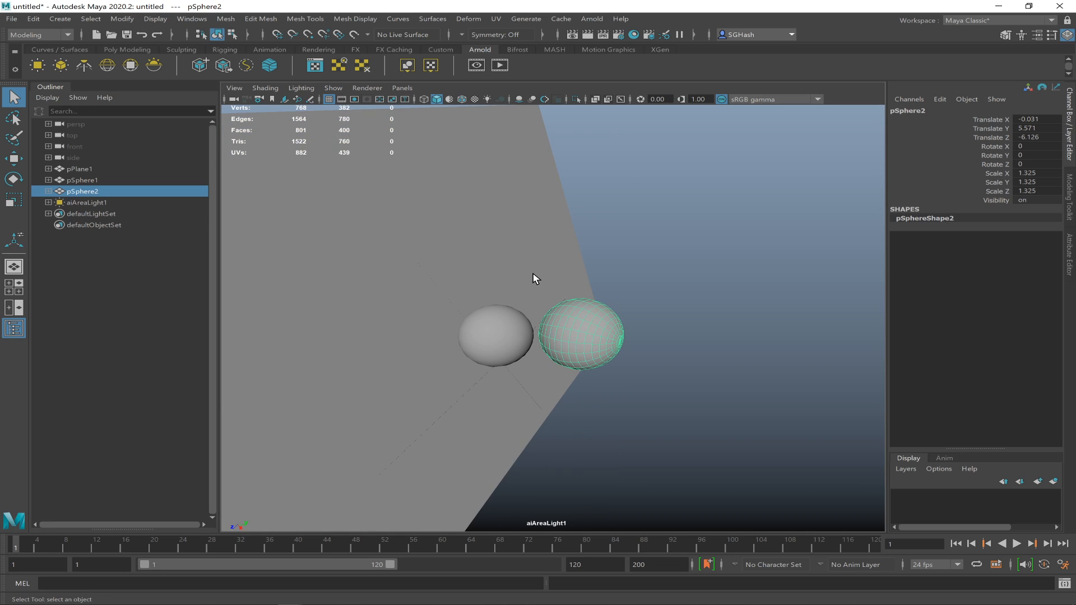
pyautogui.click(404, 88)
pyautogui.moveTo(477, 102)
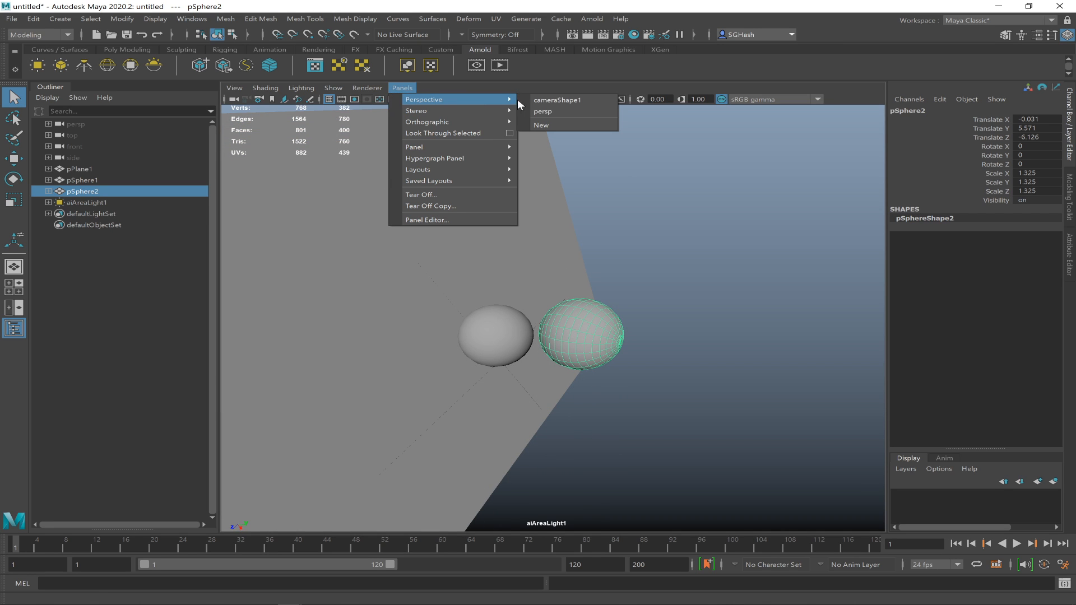
pyautogui.click(557, 100)
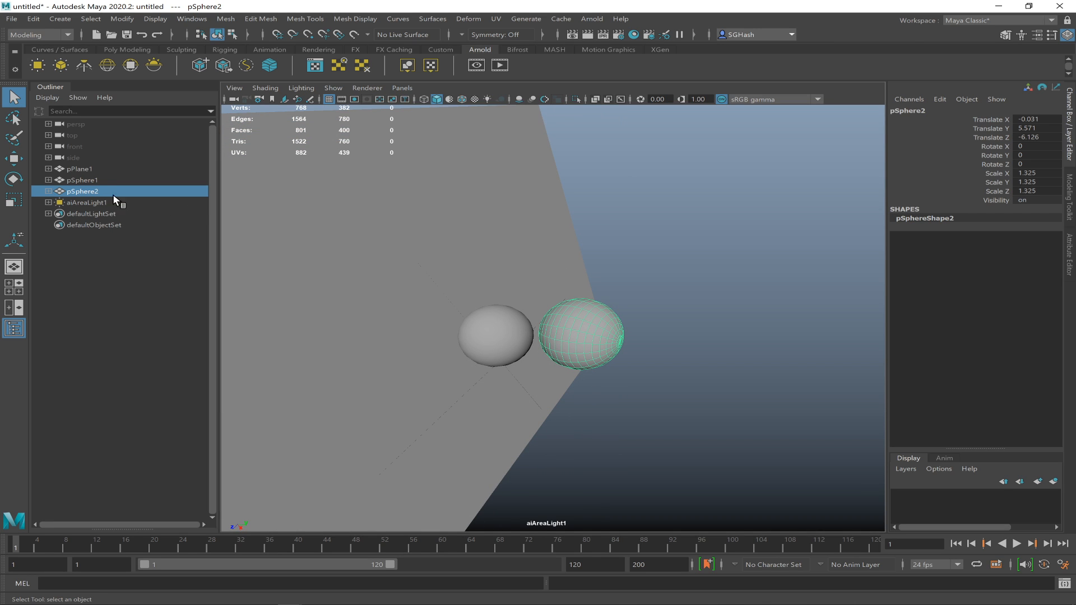
pyautogui.click(406, 87)
pyautogui.moveTo(460, 100)
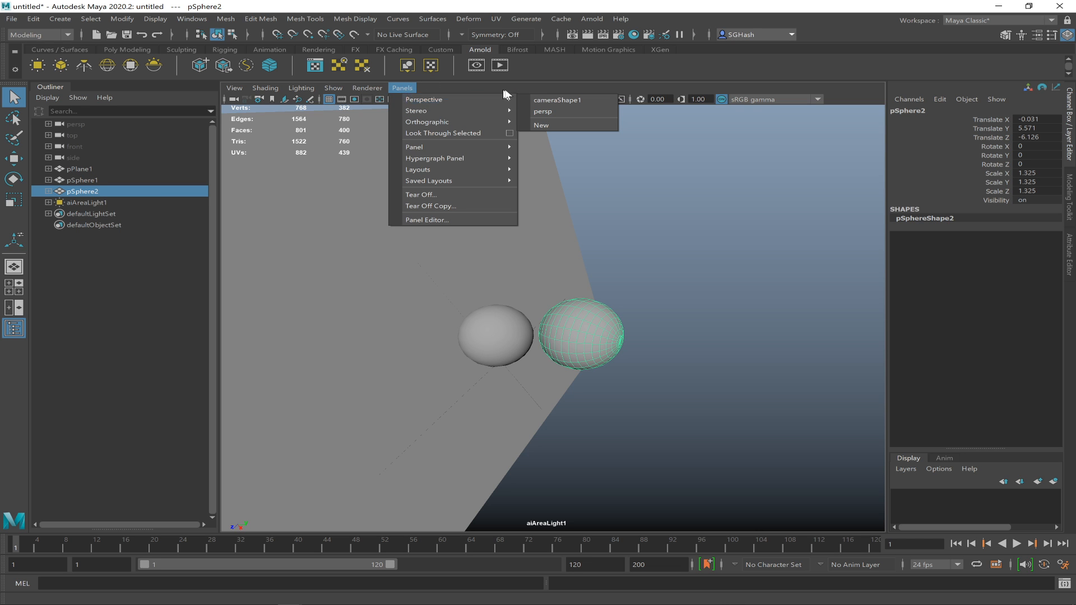
pyautogui.click(539, 111)
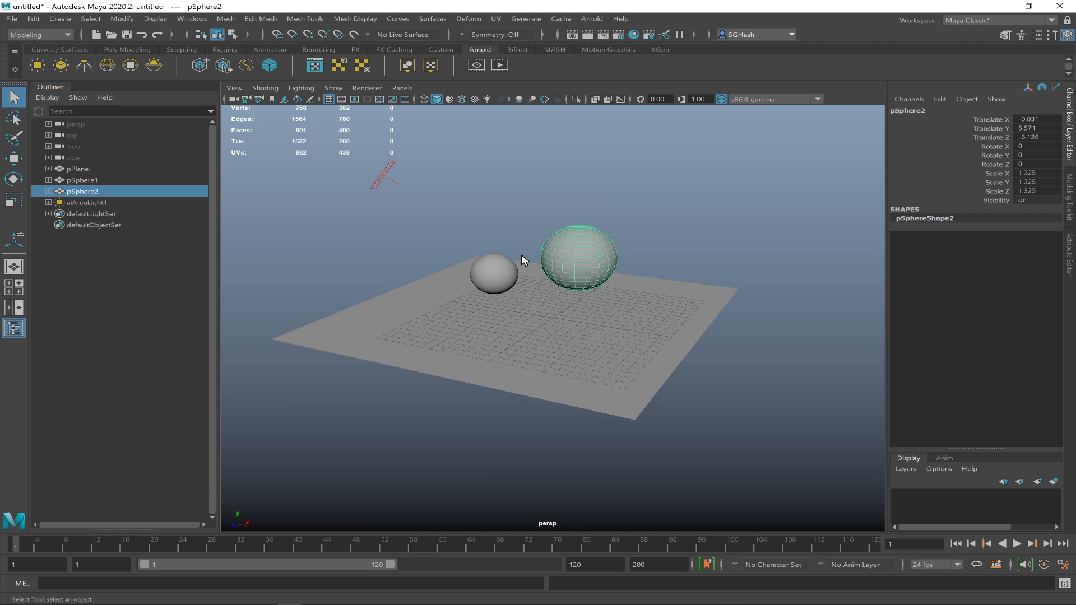
# Turn on scene lighting in the viewport and rotate the area light to about -64, 18, 51 degrees
pyautogui.press('7')
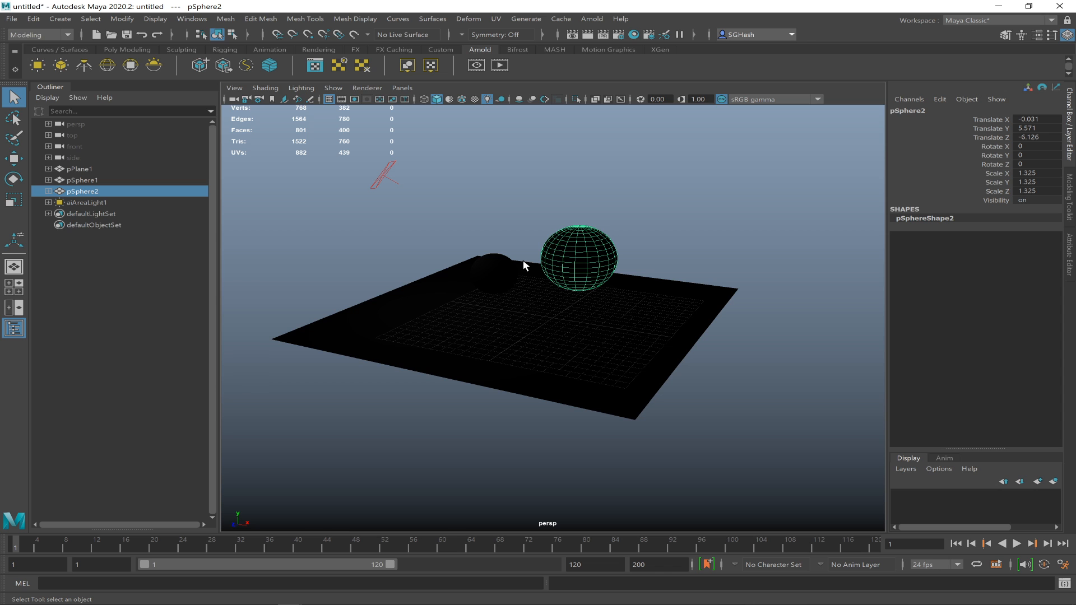
pyautogui.press('e')
pyautogui.keyDown('alt'); pyautogui.moveTo(529, 239); pyautogui.dragTo(434, 150); pyautogui.keyUp('alt')
pyautogui.click(376, 224)
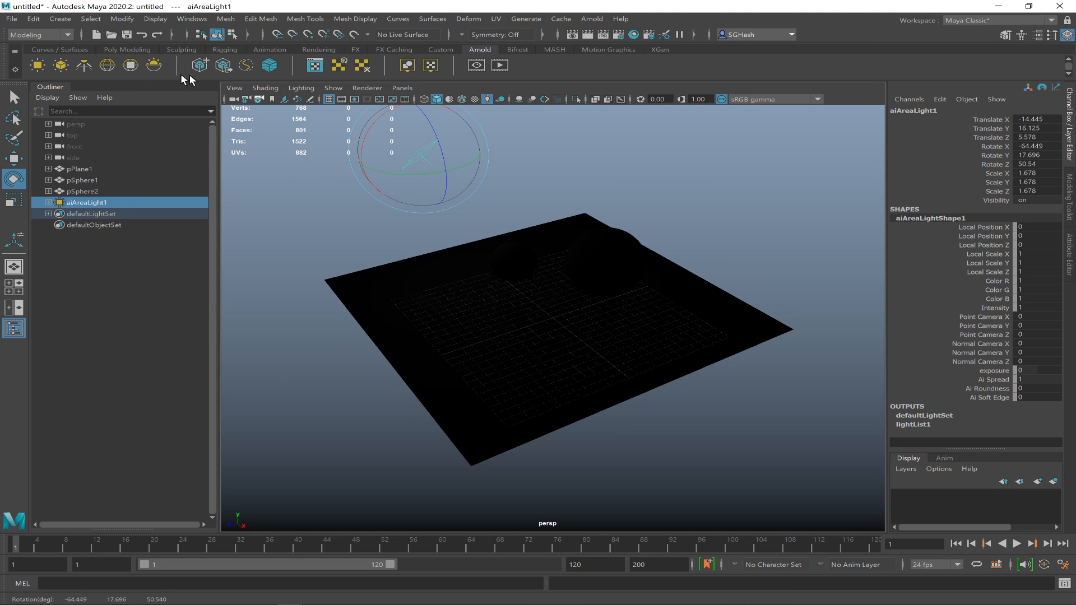
pyautogui.keyDown('alt'); pyautogui.moveTo(421, 315); pyautogui.dragTo(507, 265); pyautogui.keyUp('alt')
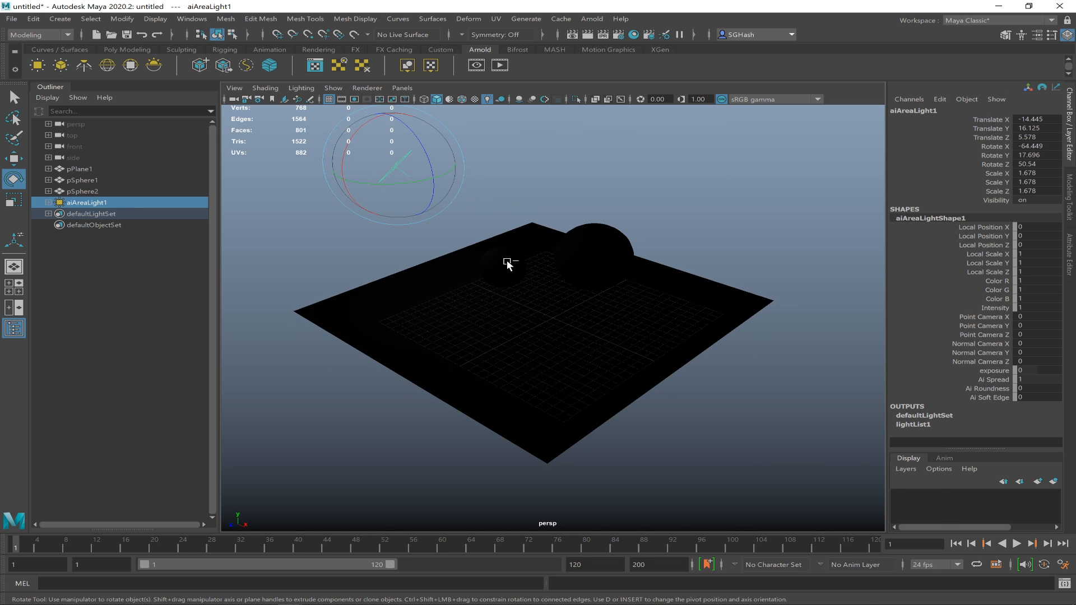
# Open the area light's attributes and raise its intensity to 200, and further to about 279
pyautogui.hotkey('ctrl', 'a')
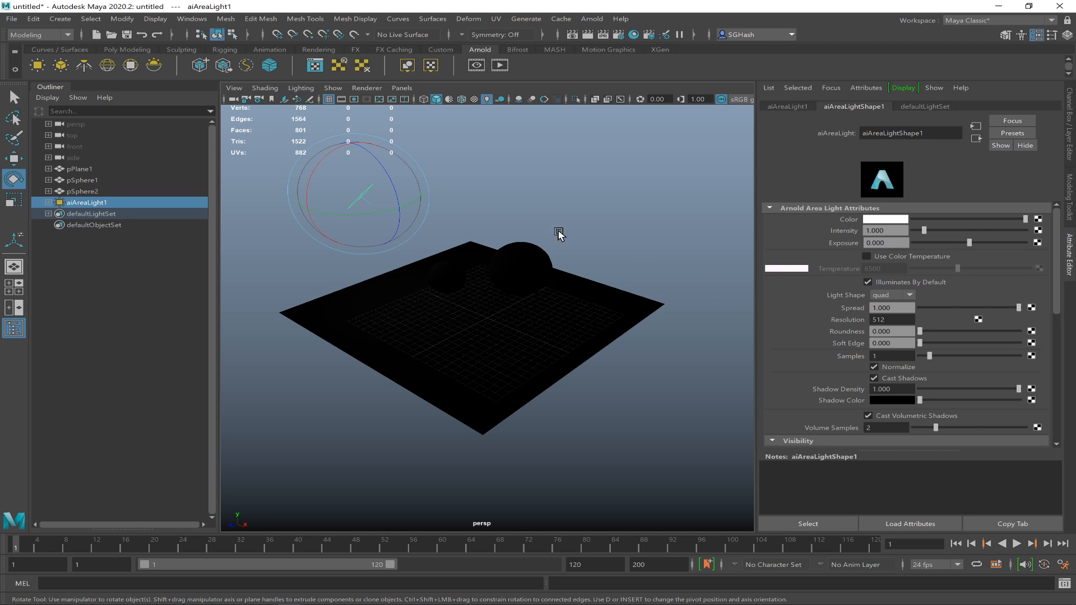
pyautogui.moveTo(927, 231); pyautogui.dragTo(989, 234)
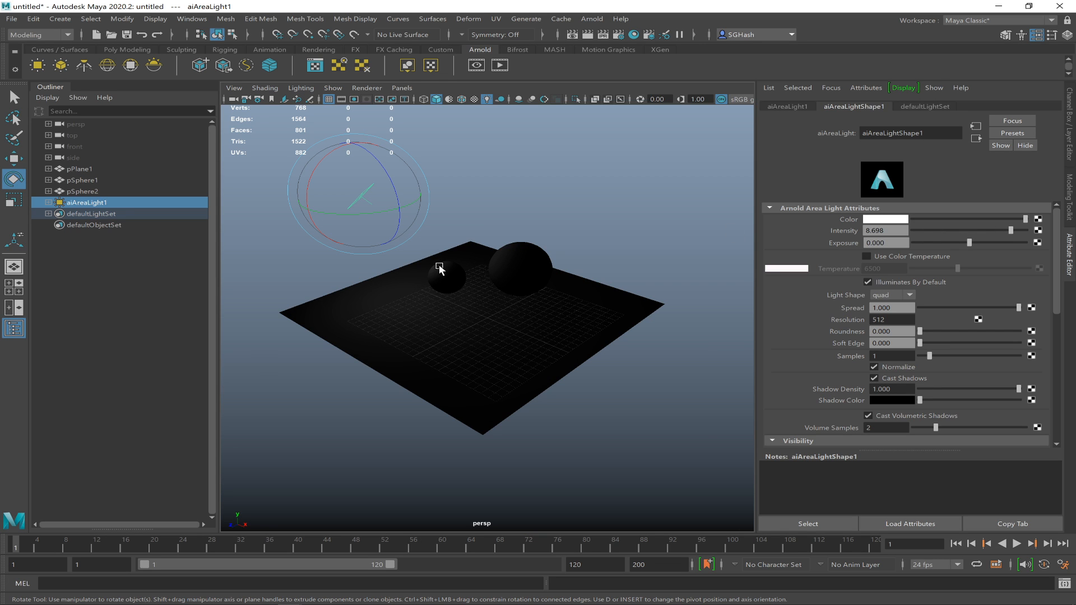
pyautogui.moveTo(886, 231); pyautogui.dragTo(822, 231)
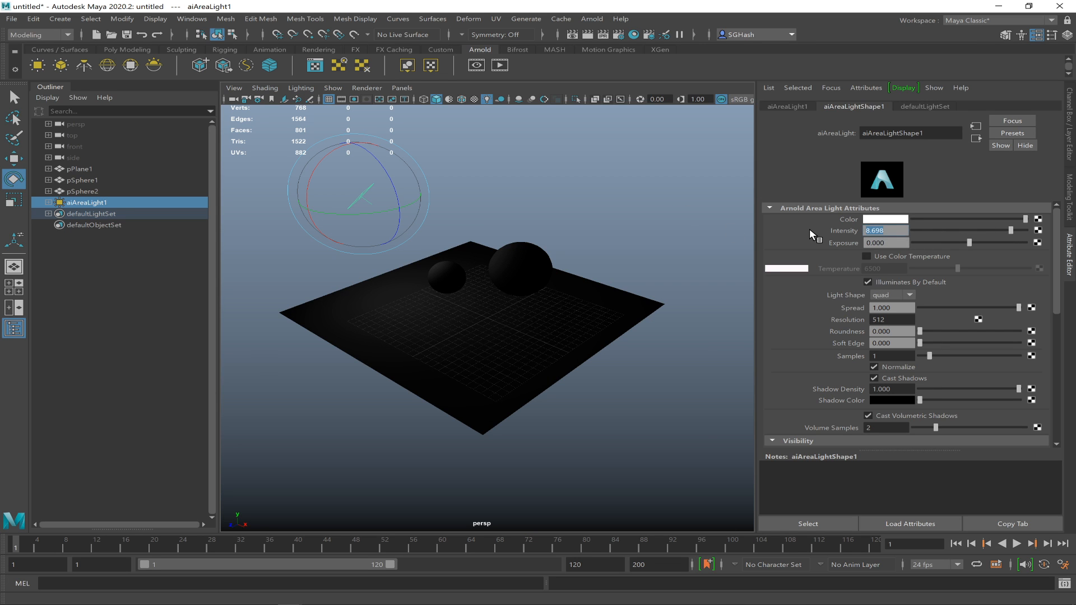
pyautogui.write('200')
pyautogui.press('Return')
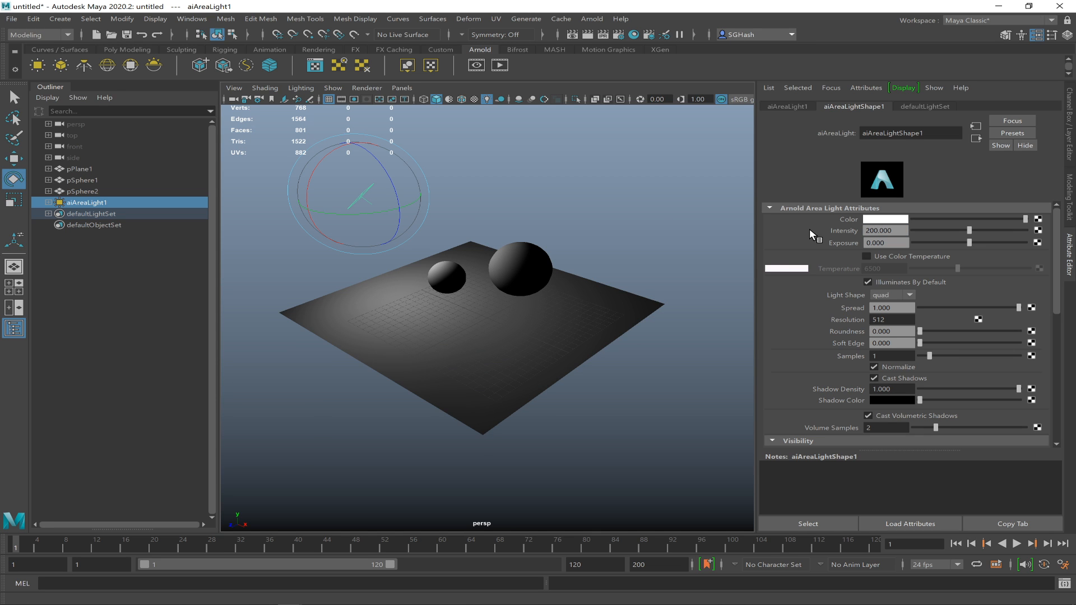
pyautogui.moveTo(959, 230)
pyautogui.mouseDown()
pyautogui.moveTo(923, 230)
pyautogui.moveTo(1008, 226)
pyautogui.moveTo(972, 229)
pyautogui.mouseUp()
pyautogui.moveTo(971, 235)
pyautogui.mouseDown()
pyautogui.moveTo(931, 231)
pyautogui.moveTo(1009, 240)
pyautogui.moveTo(992, 231)
pyautogui.mouseUp()
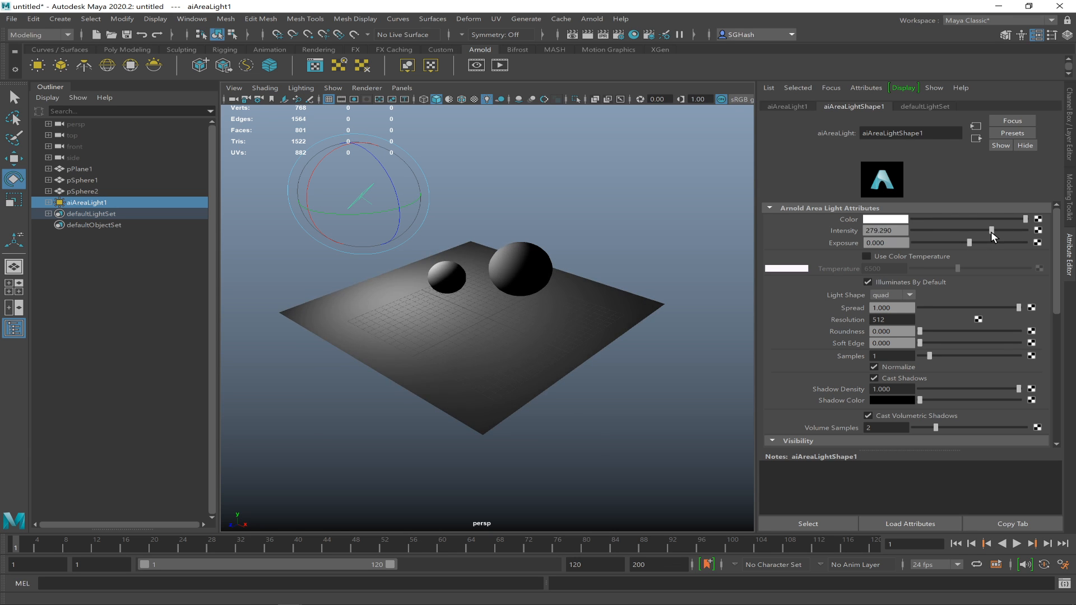
# Render the persp view in Arnold RenderView and move its window clear of the area light
pyautogui.keyDown('alt'); pyautogui.moveTo(517, 293); pyautogui.dragTo(558, 301); pyautogui.keyUp('alt')
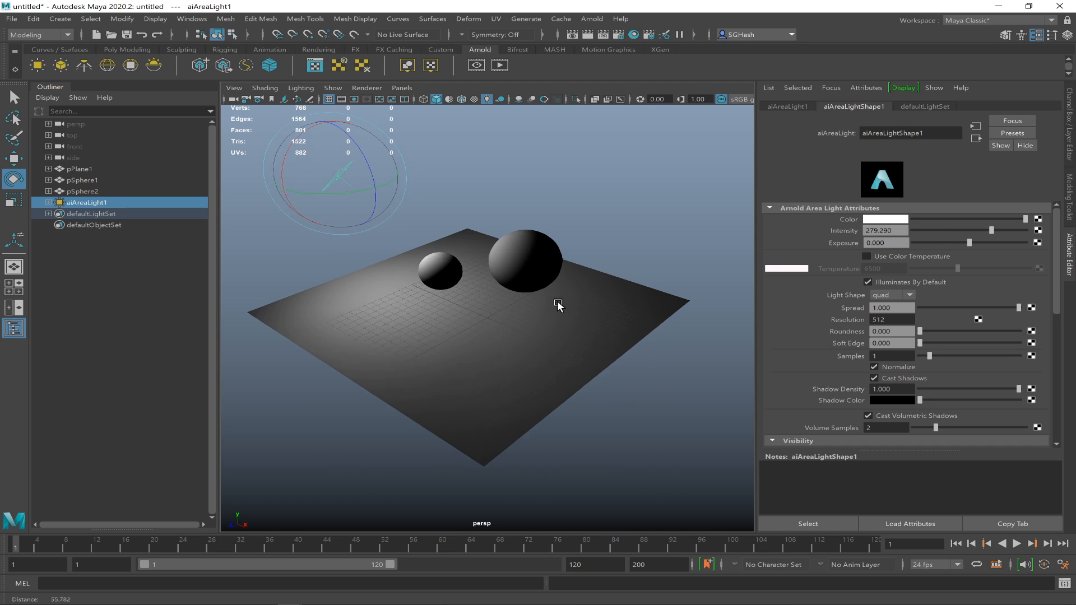
pyautogui.click(499, 66)
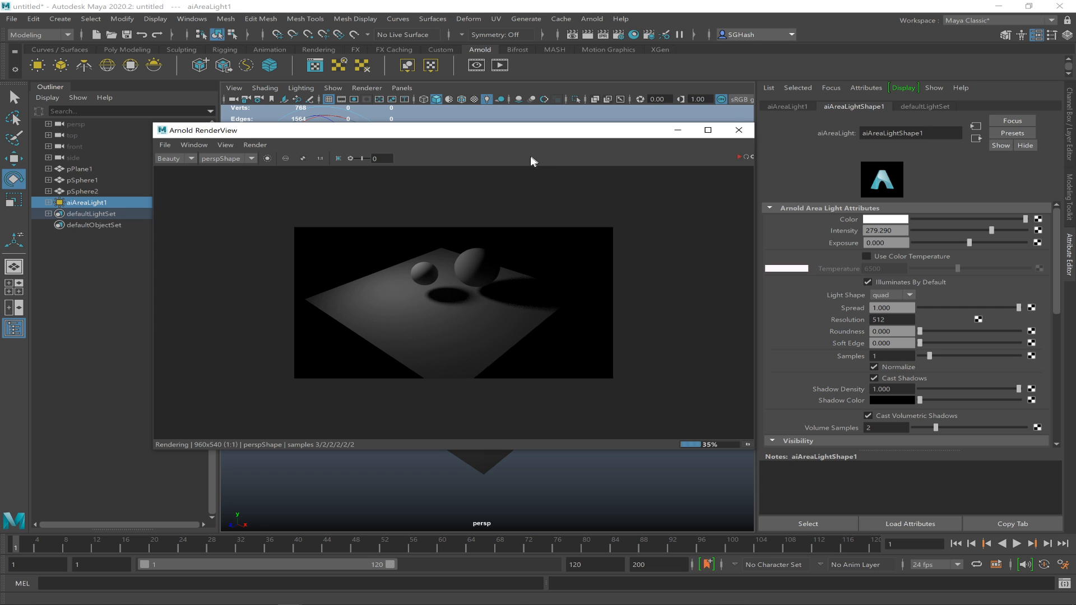
pyautogui.moveTo(546, 136); pyautogui.dragTo(475, 256)
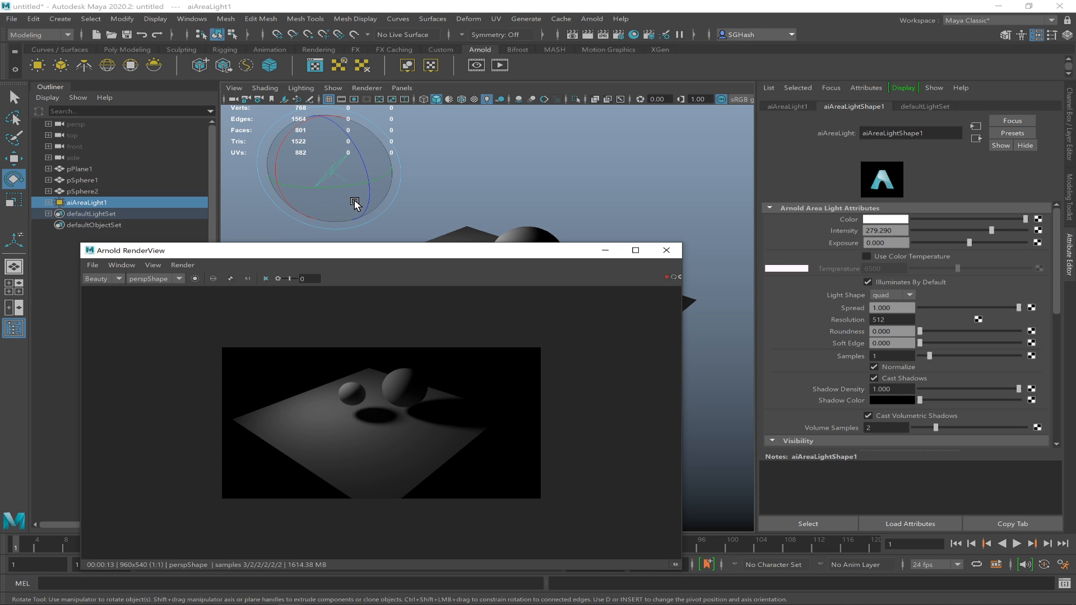
# Start a live IPR render and enlarge the area light to a scale of about 7.3
pyautogui.click(534, 85)
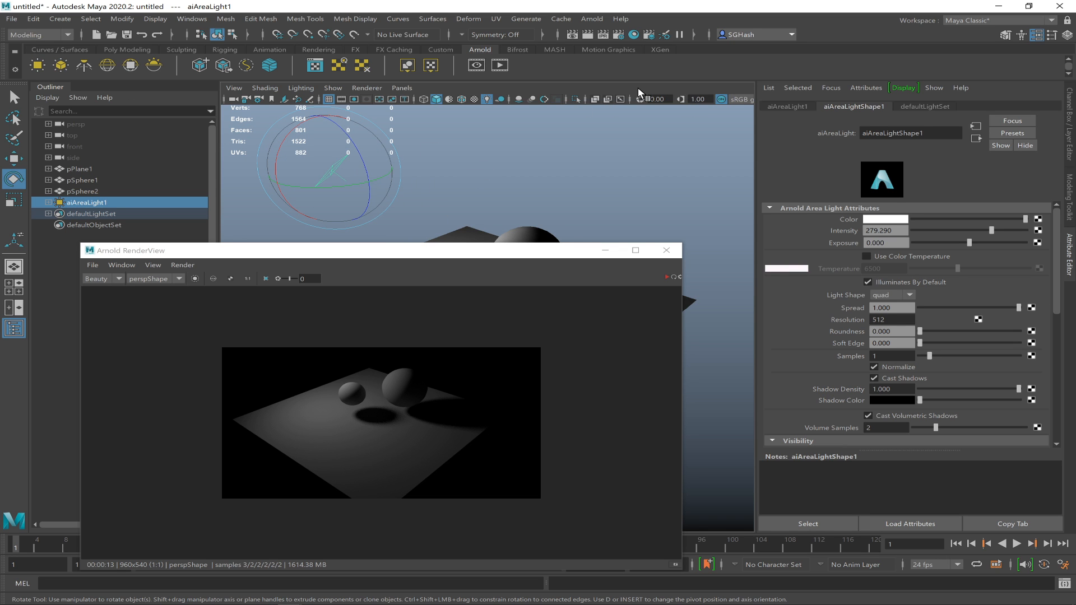
pyautogui.press('r')
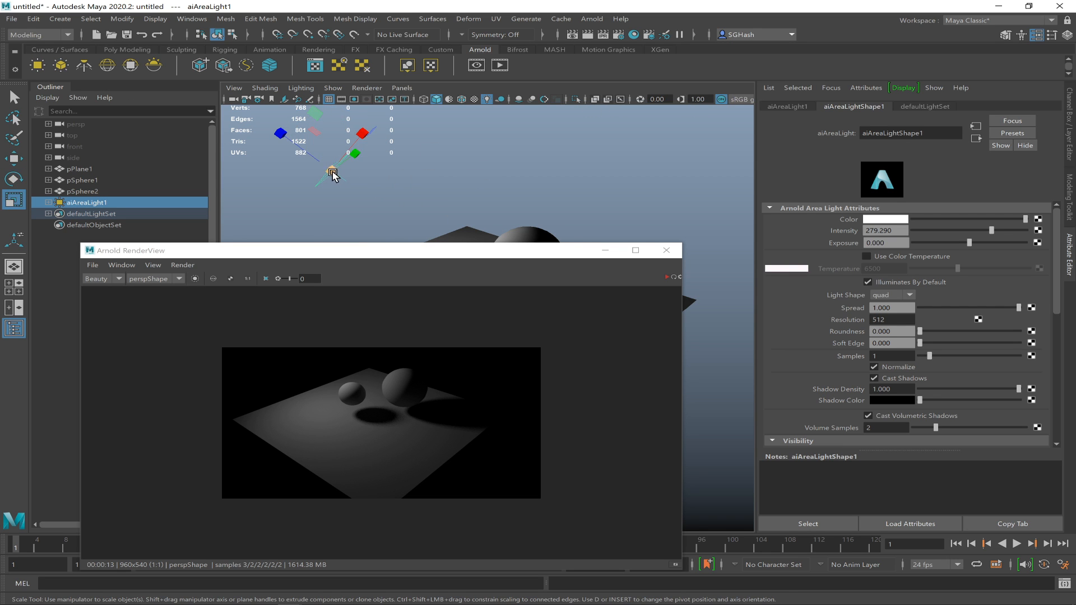
pyautogui.moveTo(332, 172); pyautogui.dragTo(405, 112)
pyautogui.click(667, 277)
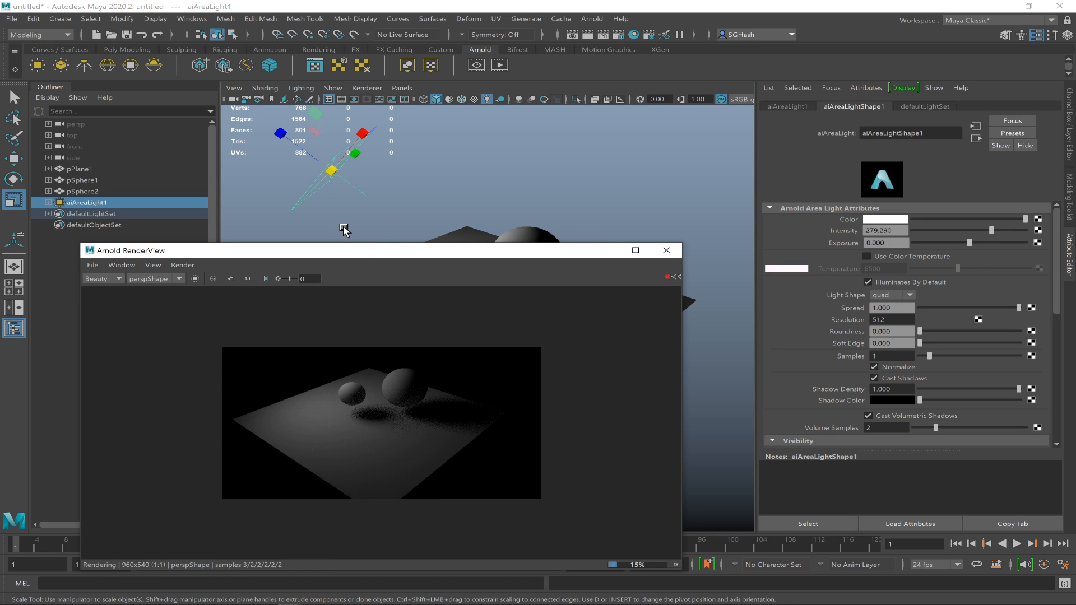
pyautogui.moveTo(329, 173); pyautogui.dragTo(353, 226)
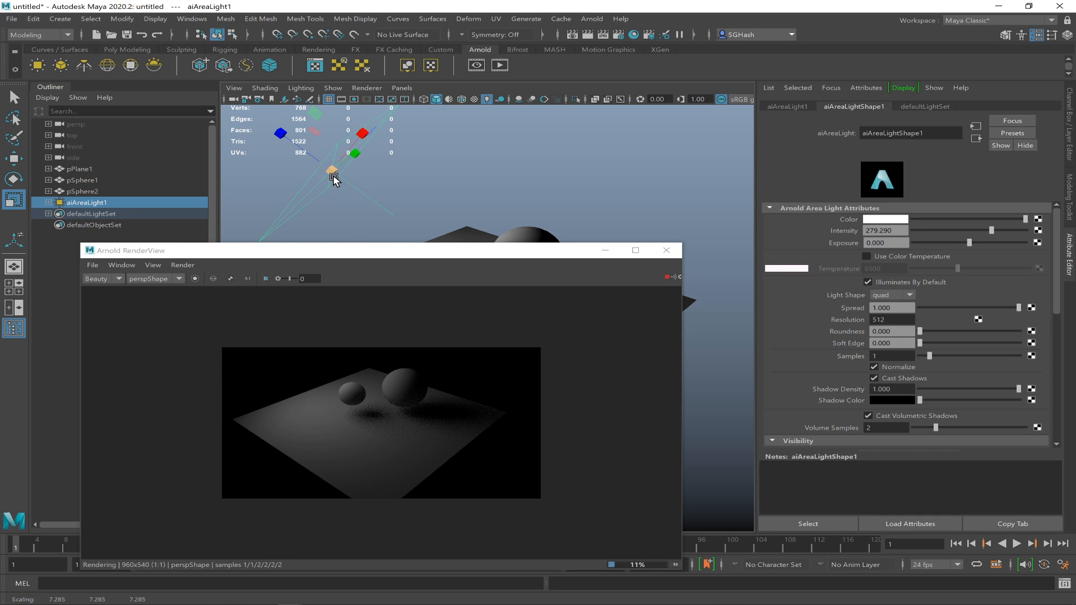
# Shrink the area light uniformly in stages to a scale of about -0.62
pyautogui.moveTo(330, 173); pyautogui.dragTo(274, 207)
pyautogui.moveTo(330, 171); pyautogui.dragTo(252, 253)
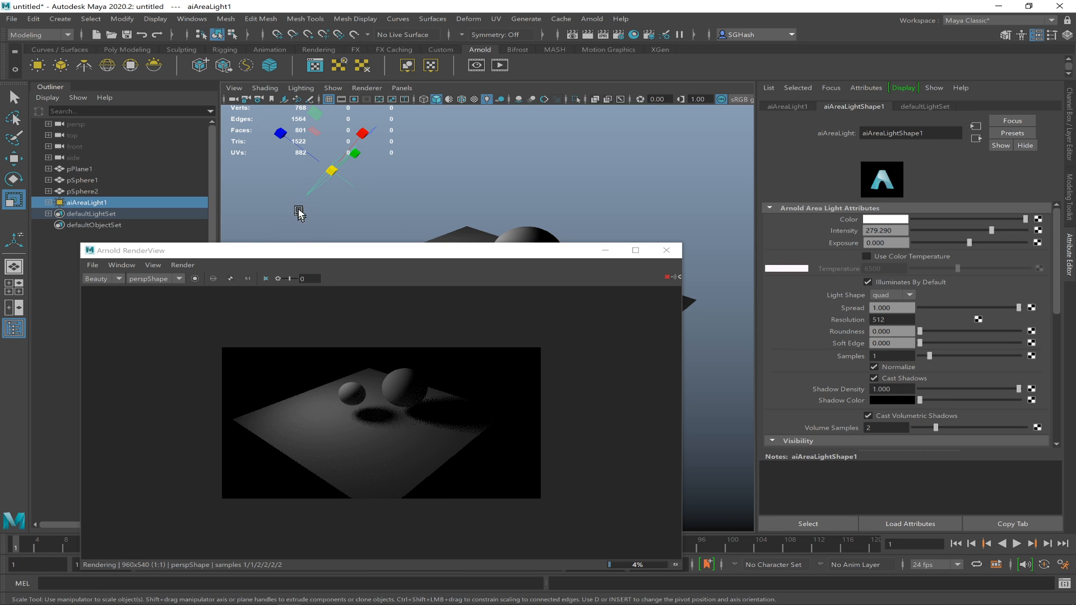
pyautogui.moveTo(328, 172); pyautogui.dragTo(233, 208)
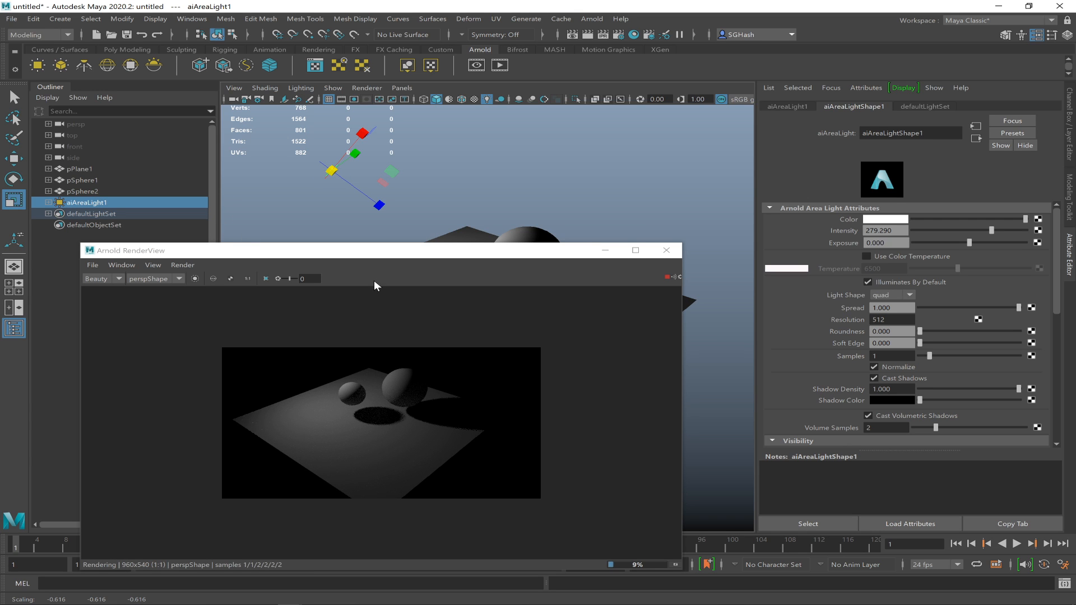
# Restart the Arnold RenderView and scale the area light to about -2.64 during the live render
pyautogui.click(667, 278)
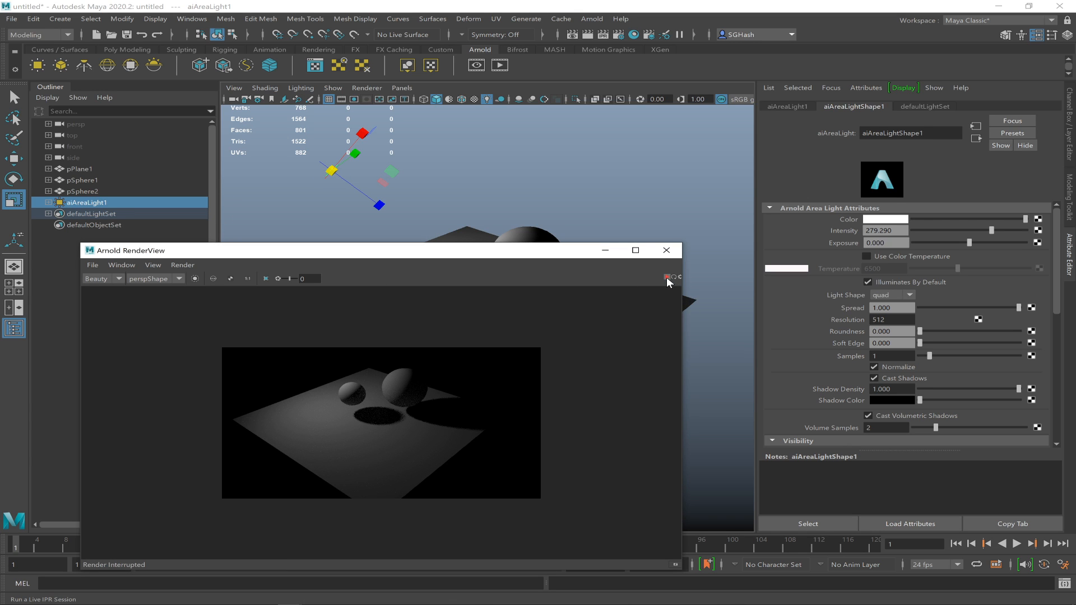
pyautogui.click(665, 251)
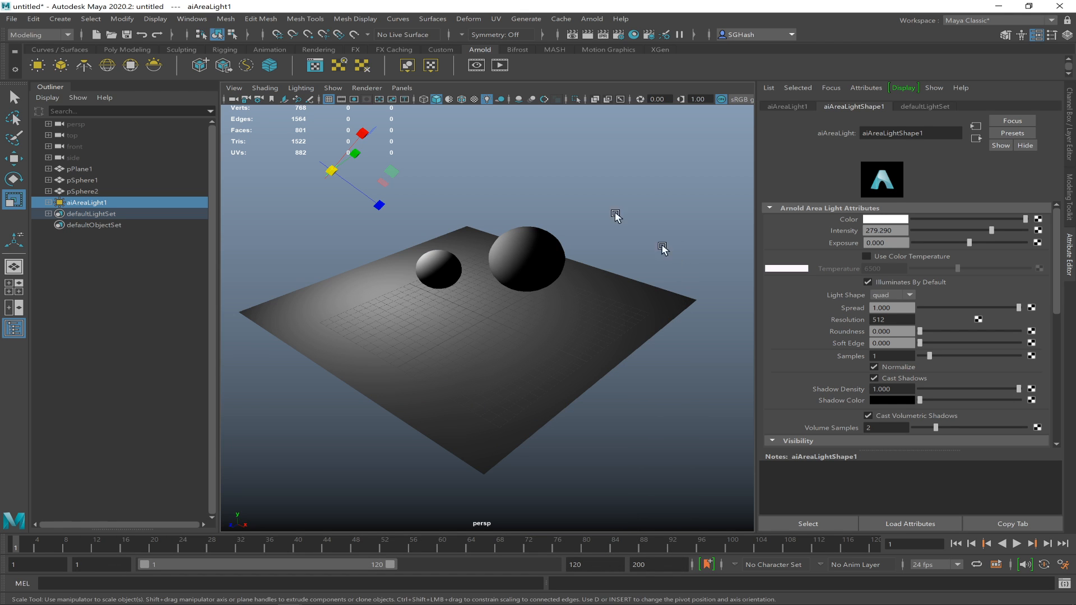
pyautogui.click(500, 65)
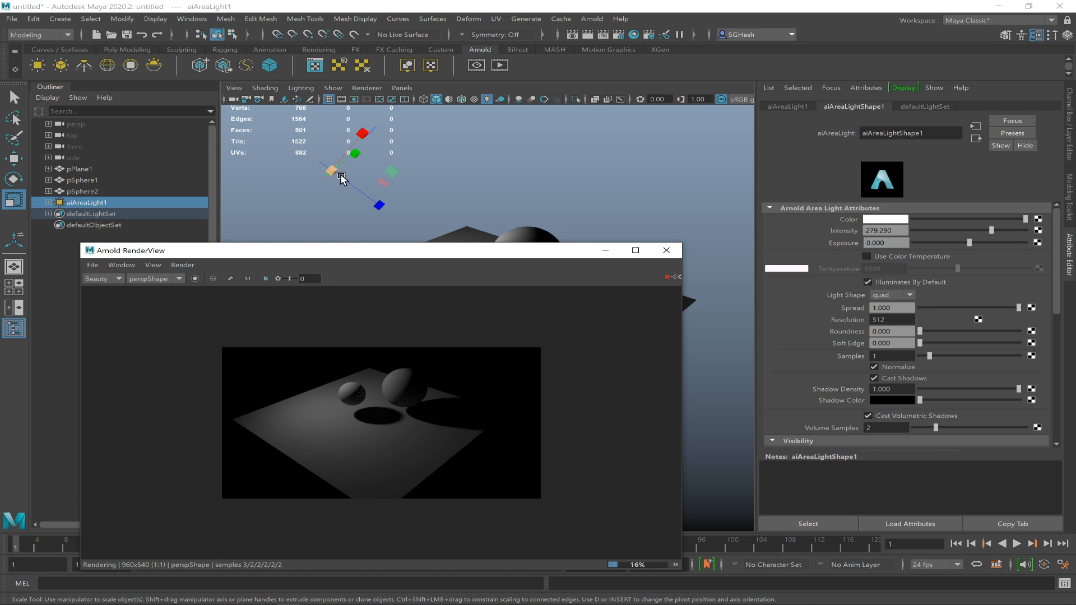
pyautogui.moveTo(332, 173); pyautogui.dragTo(351, 159)
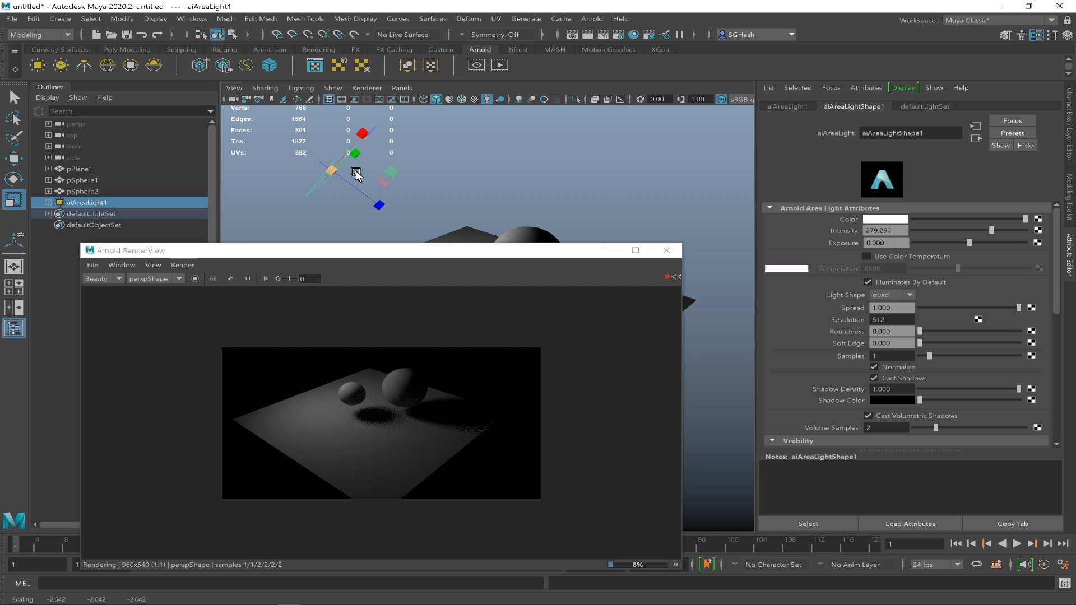
# Try rotating the area light, then undo the rotation and the preceding scale changes
pyautogui.press('e')
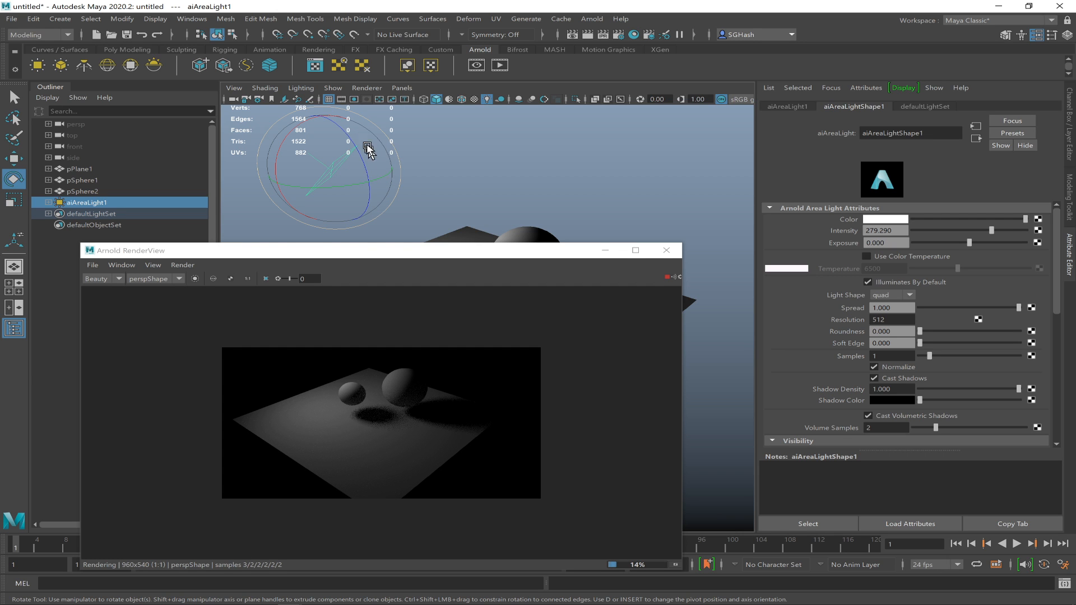
pyautogui.moveTo(391, 155); pyautogui.dragTo(376, 206)
pyautogui.hotkey('ctrl', 'z')
pyautogui.hotkey('ctrl', 'z')
pyautogui.hotkey('ctrl', 'z')
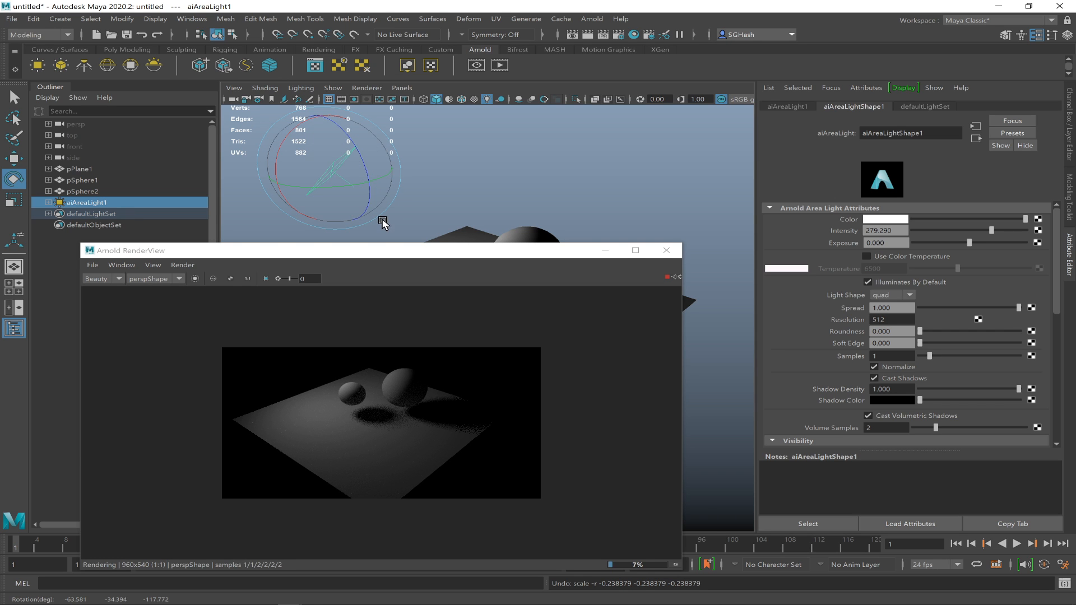
# Shrink the area light uniformly in stages, then enlarge it to a scale of about 6.6 during the live render
pyautogui.press('r')
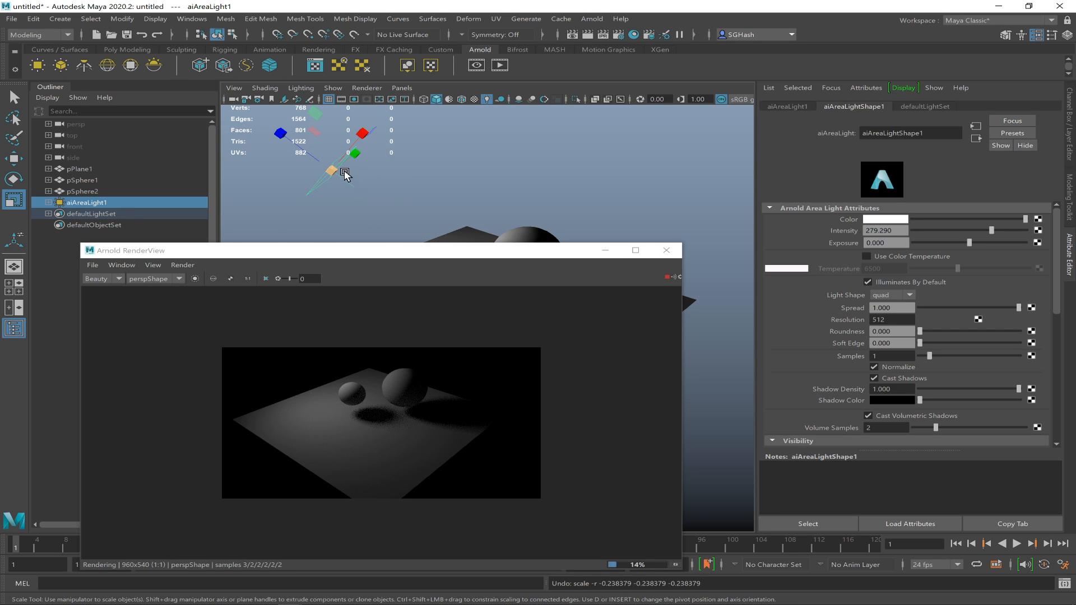
pyautogui.moveTo(336, 172)
pyautogui.mouseDown()
pyautogui.moveTo(348, 167)
pyautogui.moveTo(332, 181)
pyautogui.mouseUp()
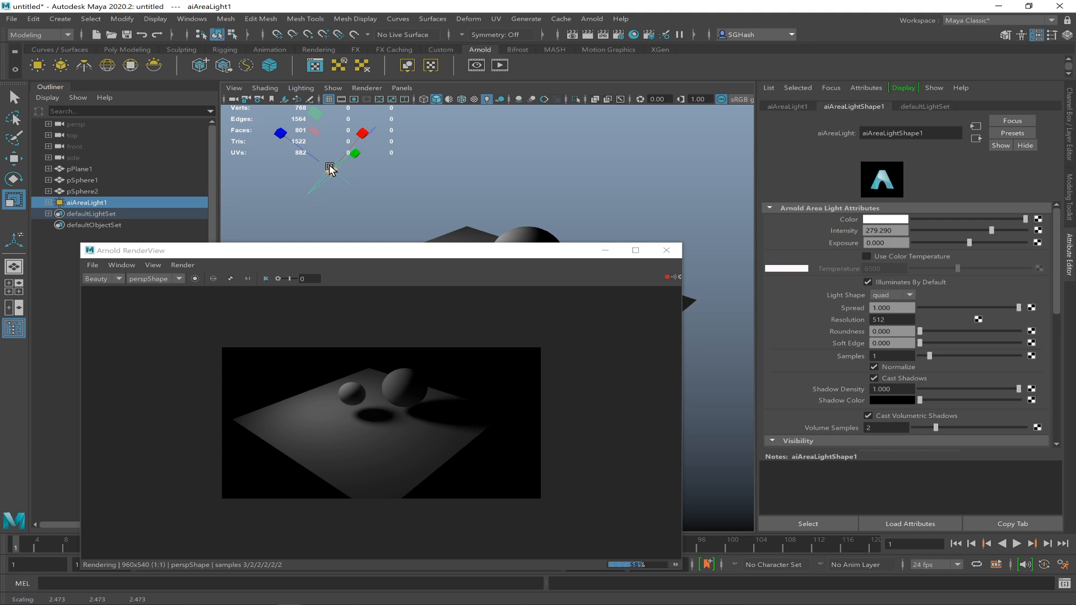
pyautogui.moveTo(331, 169); pyautogui.dragTo(307, 193)
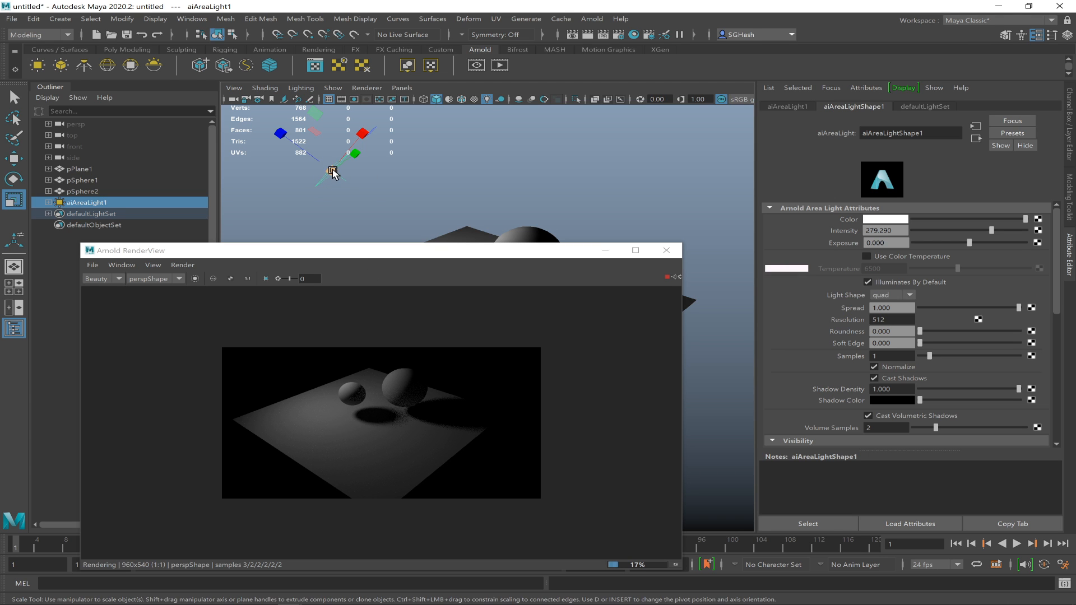
pyautogui.moveTo(385, 150); pyautogui.dragTo(480, 108)
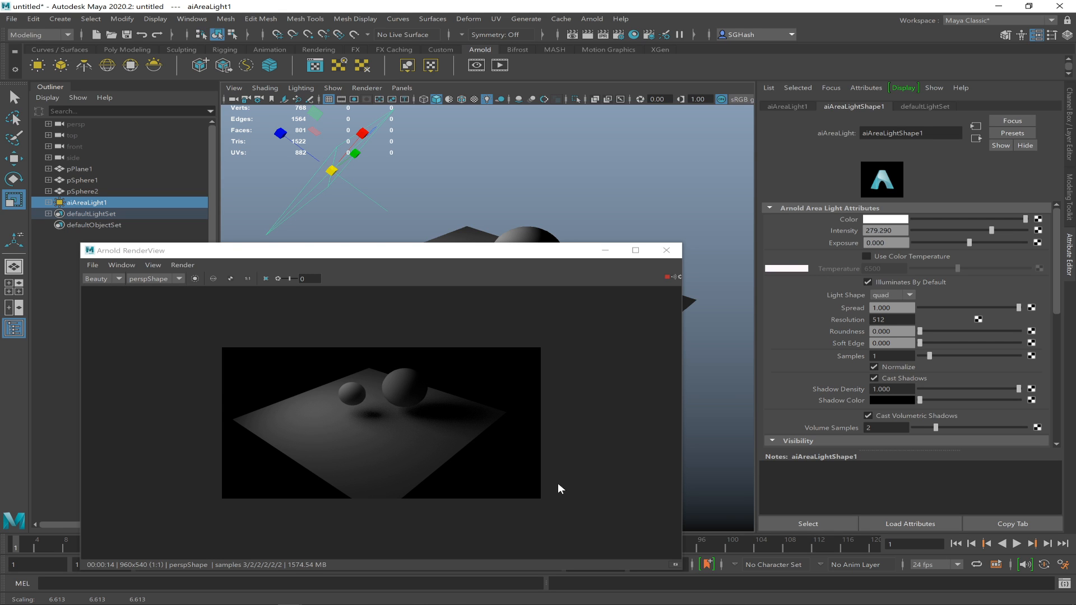
# Set the area light's samples to 4 and minimise the Arnold RenderView after the render updates
pyautogui.click(882, 355)
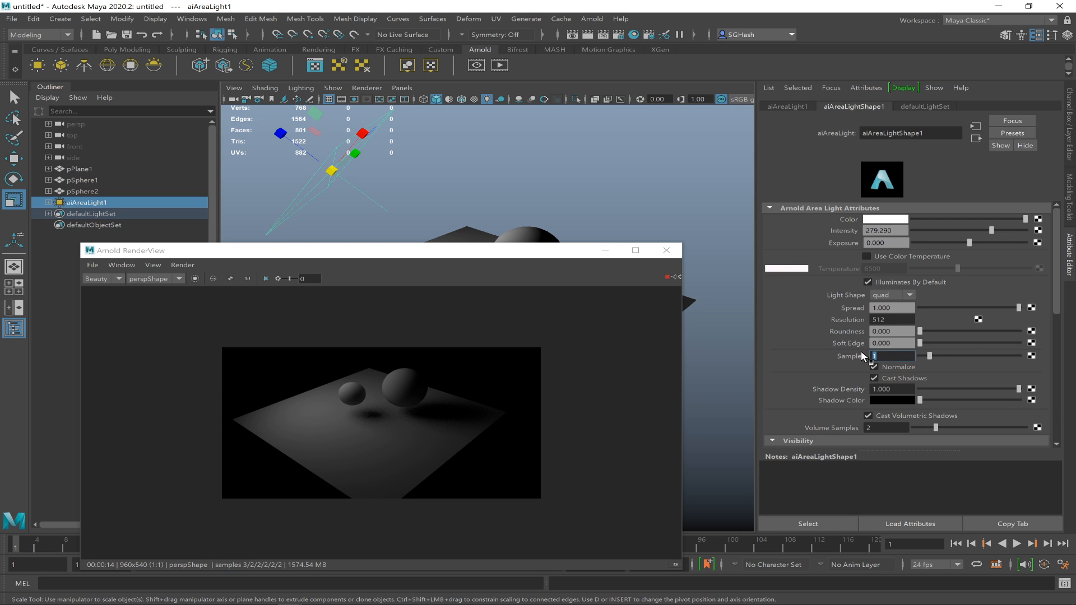
pyautogui.write('4')
pyautogui.press('Return')
pyautogui.click(605, 250)
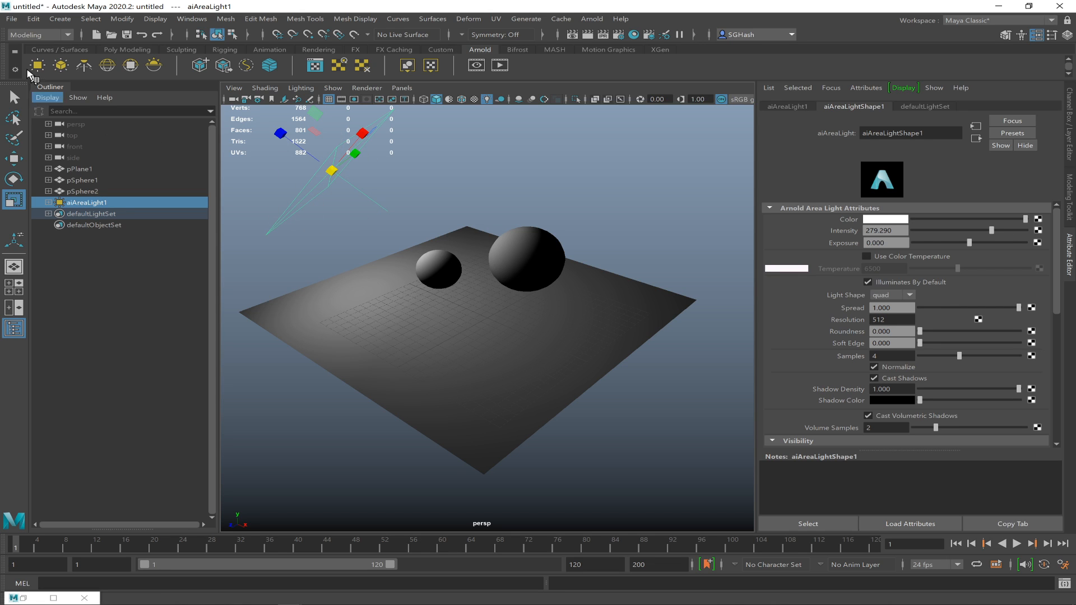
# Open the scene lighting.mb from the Bedroom_MA folder without saving the untitled sphere scene
pyautogui.click(8, 21)
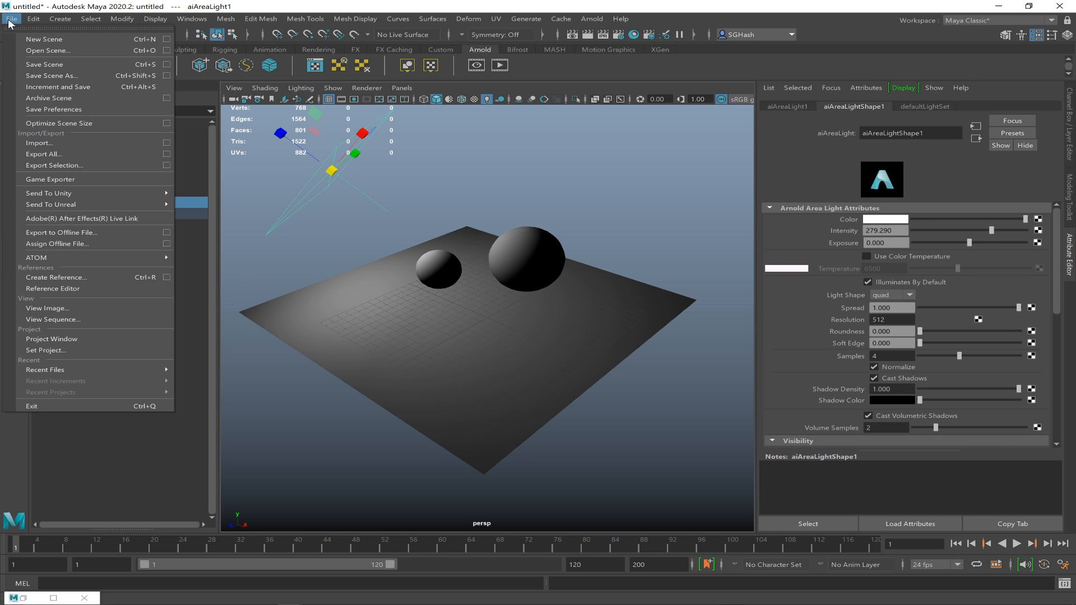
pyautogui.click(51, 50)
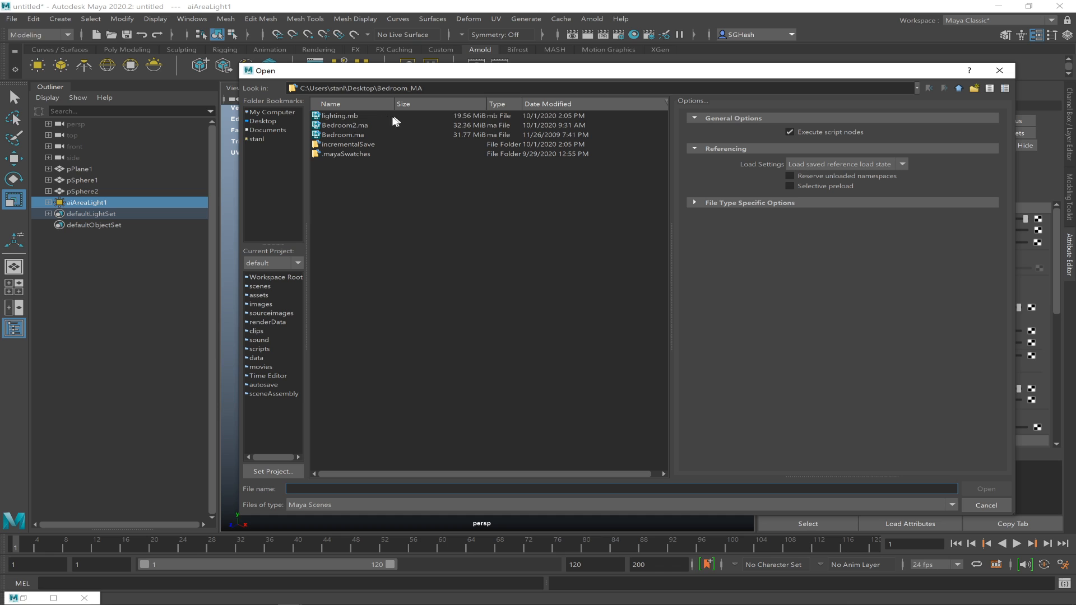
pyautogui.click(353, 115)
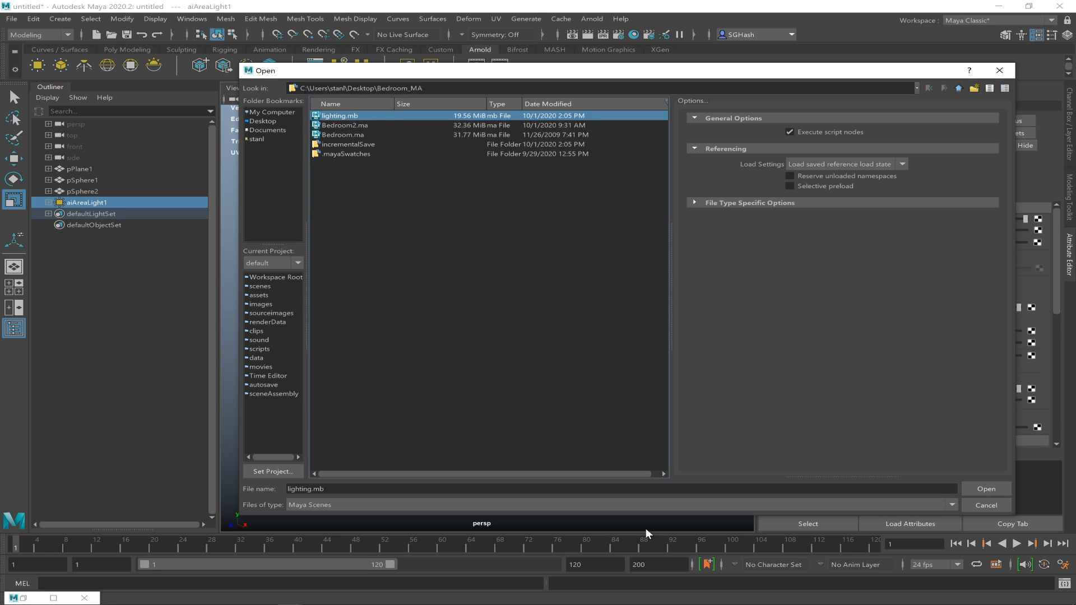
pyautogui.click(982, 487)
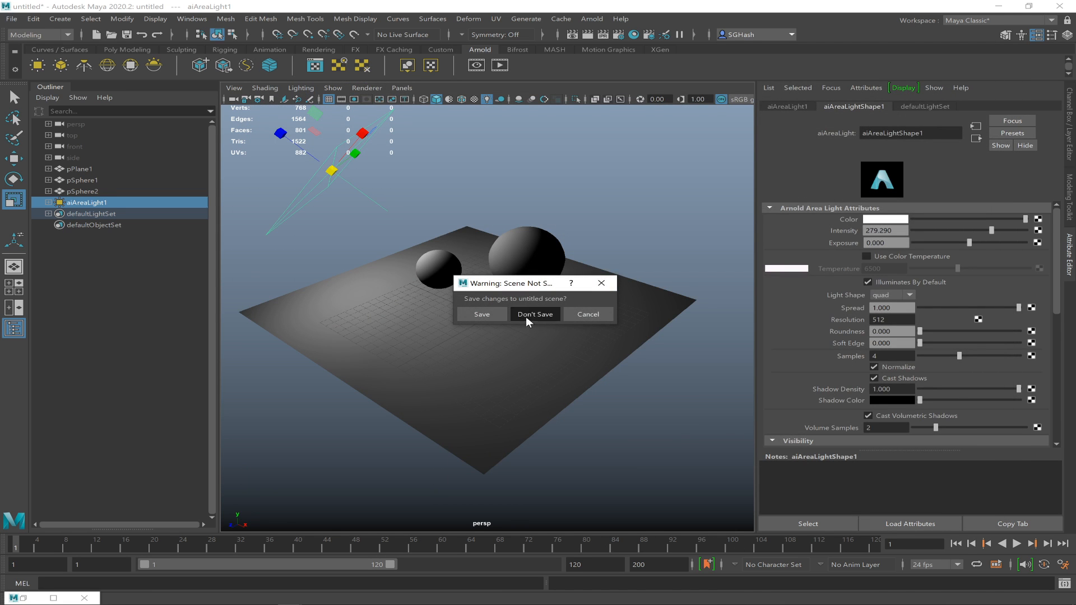
pyautogui.click(527, 315)
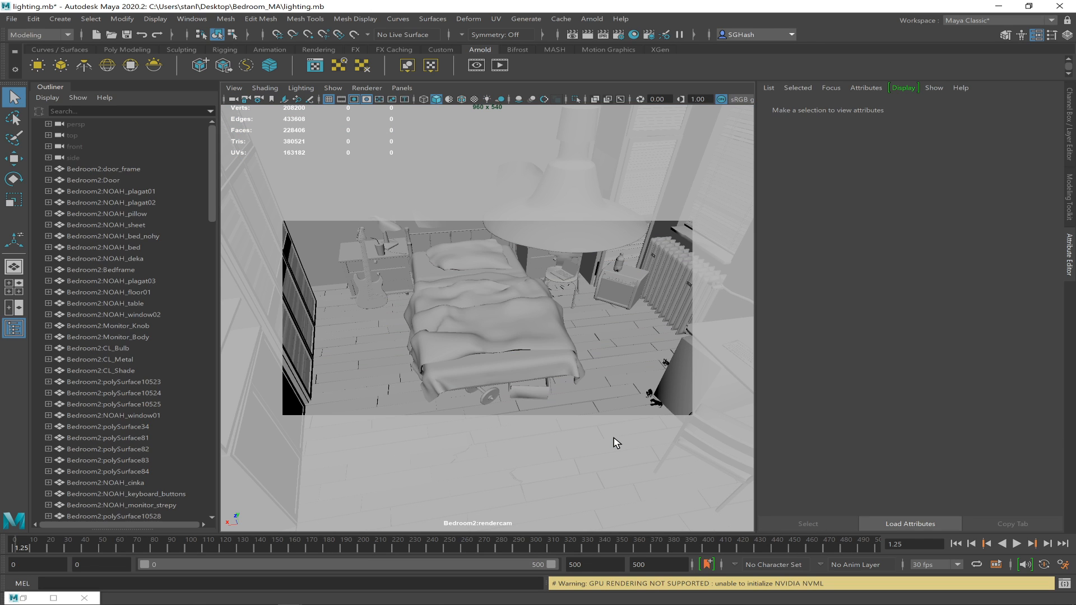
# Check the Twitch stream chat in the browser and return to Maya
pyautogui.hotkey('alt', 'Tab')
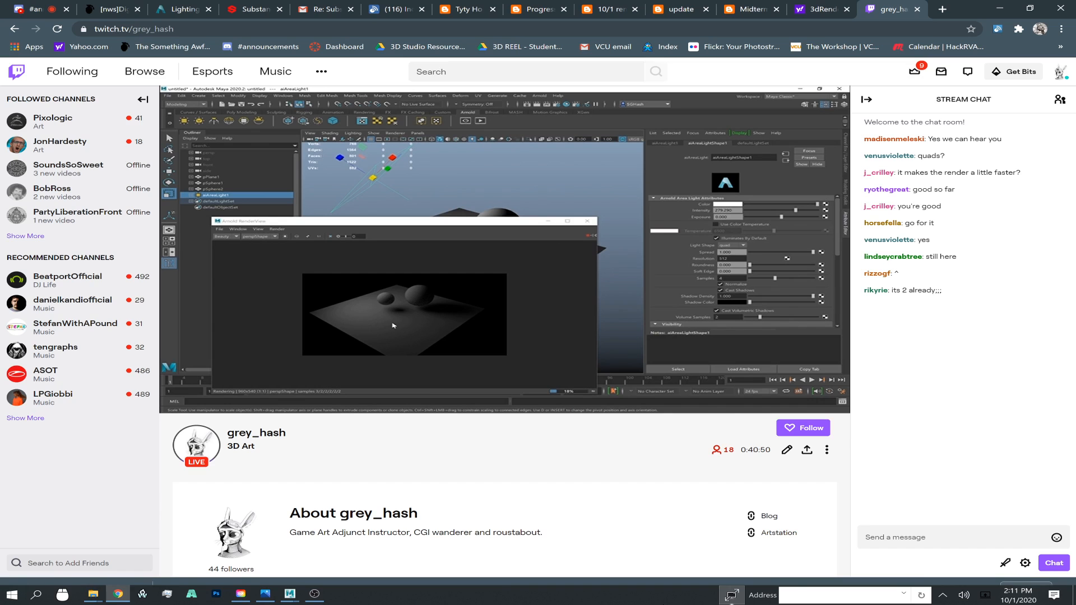
pyautogui.hotkey('alt', 'Tab')
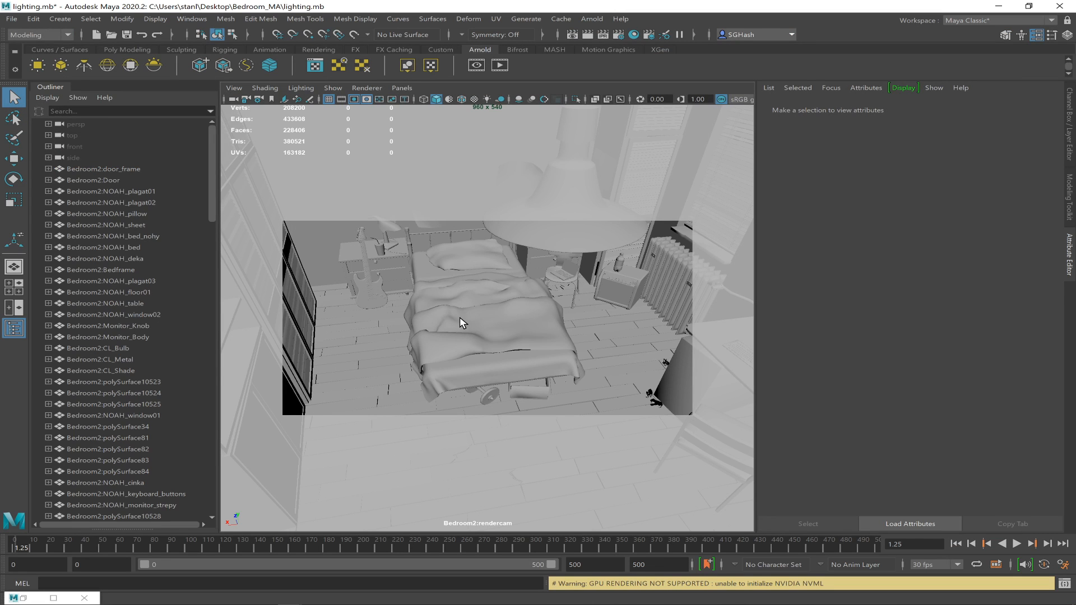
# Show the bedroom through the persp camera in wireframe, viewed from outside its windows, with the lights listed in the Outliner
pyautogui.moveTo(213, 184); pyautogui.dragTo(212, 318)
pyautogui.moveTo(193, 410); pyautogui.dragTo(204, 509)
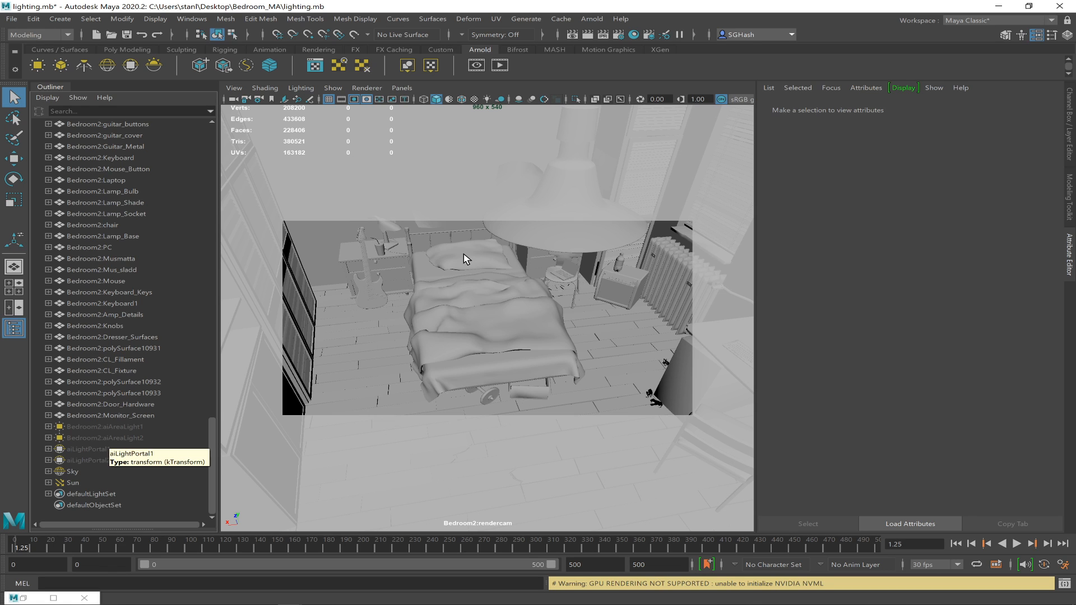
pyautogui.click(402, 88)
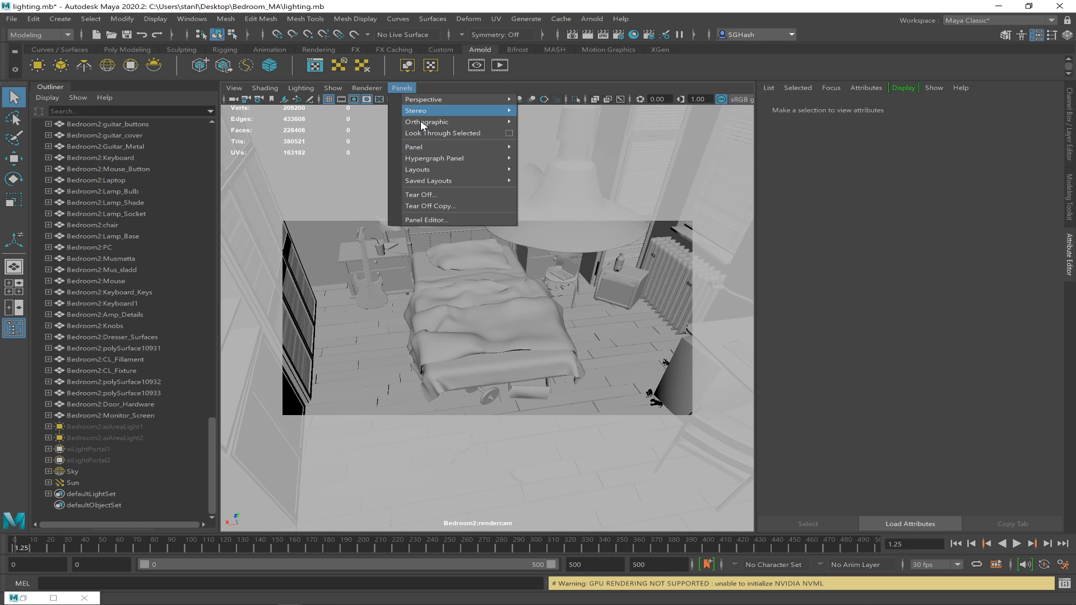
pyautogui.moveTo(480, 100)
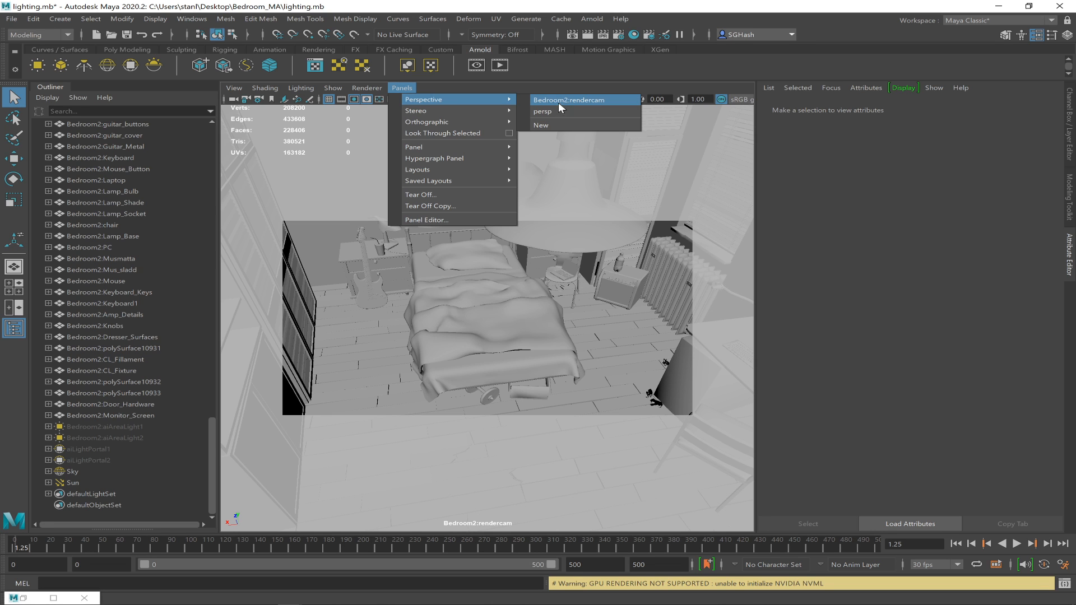
pyautogui.click(546, 111)
pyautogui.keyDown('alt'); pyautogui.moveTo(570, 341); pyautogui.dragTo(573, 424); pyautogui.keyUp('alt')
pyautogui.keyDown('alt'); pyautogui.moveTo(644, 425); pyautogui.dragTo(493, 387, button='right'); pyautogui.keyUp('alt')
pyautogui.keyDown('alt'); pyautogui.moveTo(661, 389); pyautogui.dragTo(463, 389); pyautogui.keyUp('alt')
pyautogui.press('4')
pyautogui.keyDown('ctrl'); pyautogui.keyDown('alt'); pyautogui.moveTo(389, 289); pyautogui.dragTo(457, 365); pyautogui.keyUp('alt'); pyautogui.keyUp('ctrl')
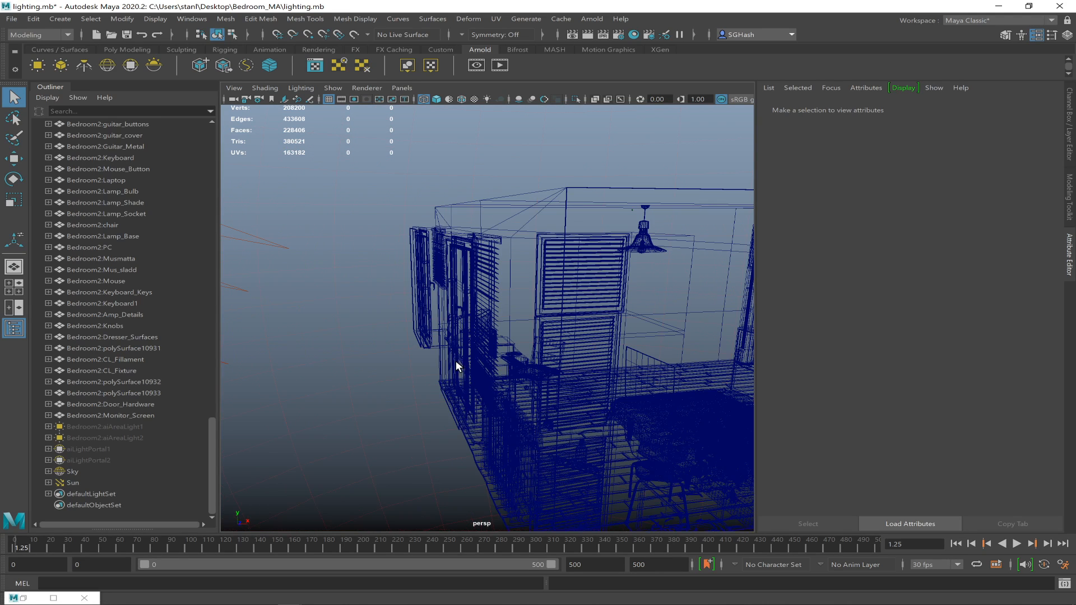
pyautogui.moveTo(387, 288)
pyautogui.keyDown('alt'); pyautogui.mouseDown()
pyautogui.moveTo(430, 283)
pyautogui.moveTo(379, 290)
pyautogui.mouseUp(); pyautogui.keyUp('alt')
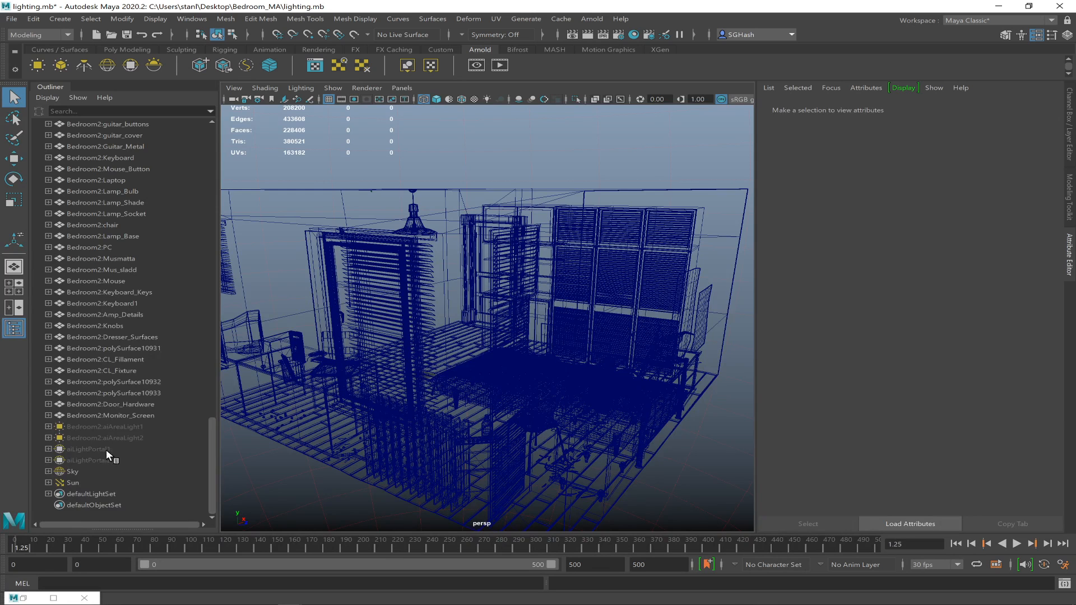
# Select the two hidden Bedroom2 area lights, then the two light portals, to inspect their attributes
pyautogui.click(132, 429)
pyautogui.keyDown('shift'); pyautogui.click(123, 436); pyautogui.keyUp('shift')
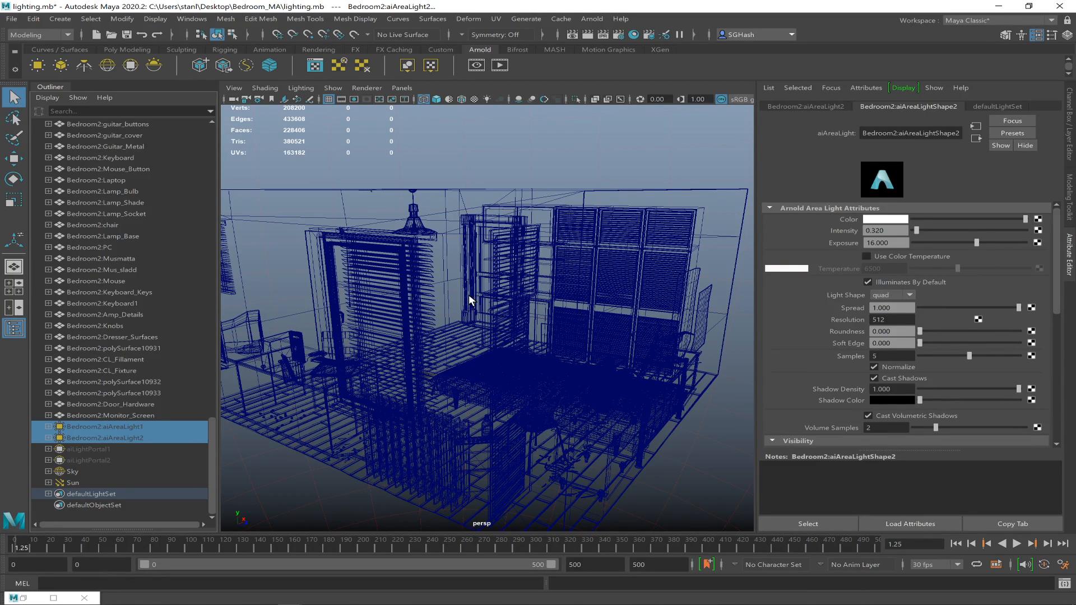
pyautogui.click(105, 448)
pyautogui.keyDown('shift'); pyautogui.click(93, 459); pyautogui.keyUp('shift')
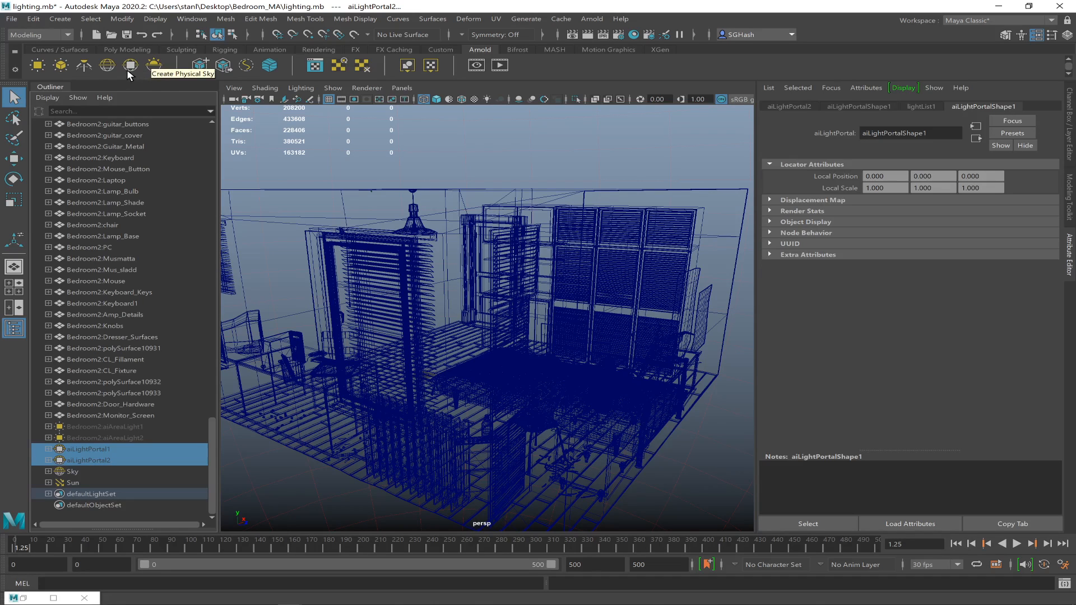
# Turn on the visibility of aiLightPortal1 and view its placement at the window
pyautogui.click(151, 449)
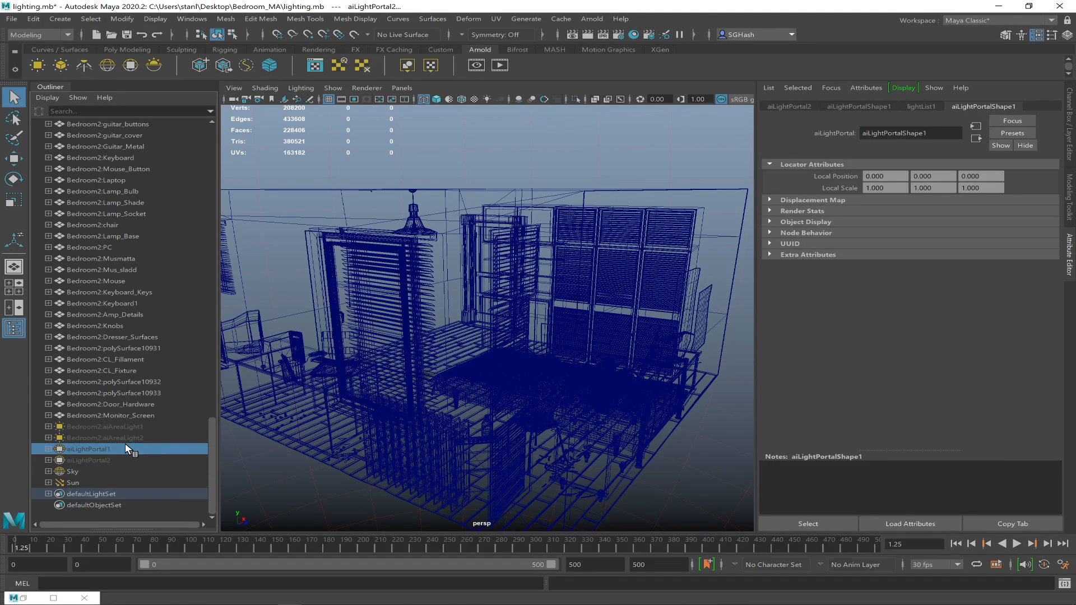
pyautogui.click(1070, 115)
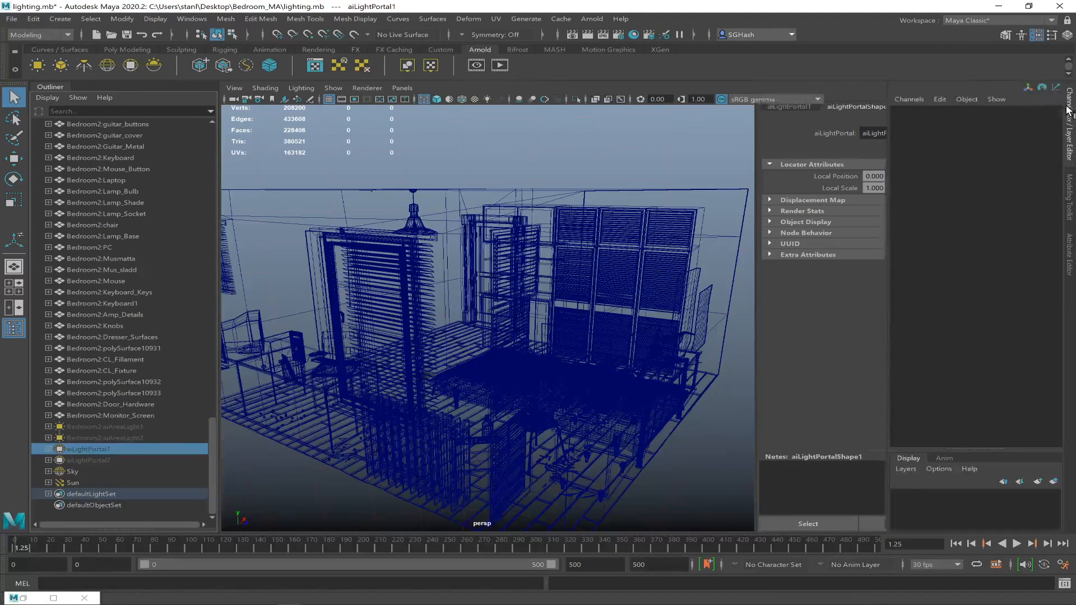
pyautogui.click(1032, 200)
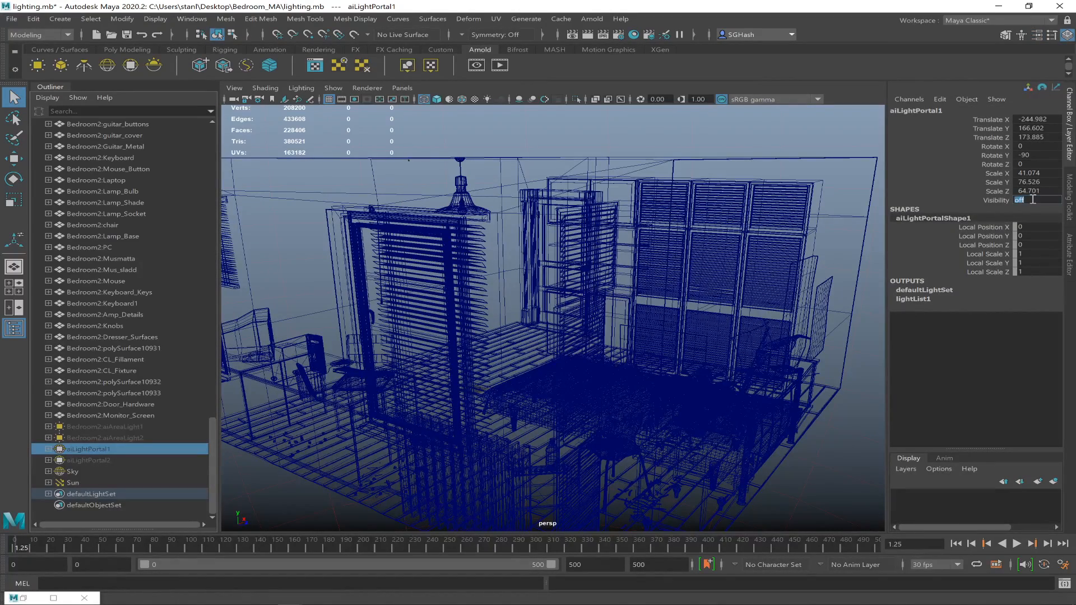
pyautogui.press('Return')
pyautogui.keyDown('alt'); pyautogui.moveTo(711, 307); pyautogui.dragTo(653, 306); pyautogui.keyUp('alt')
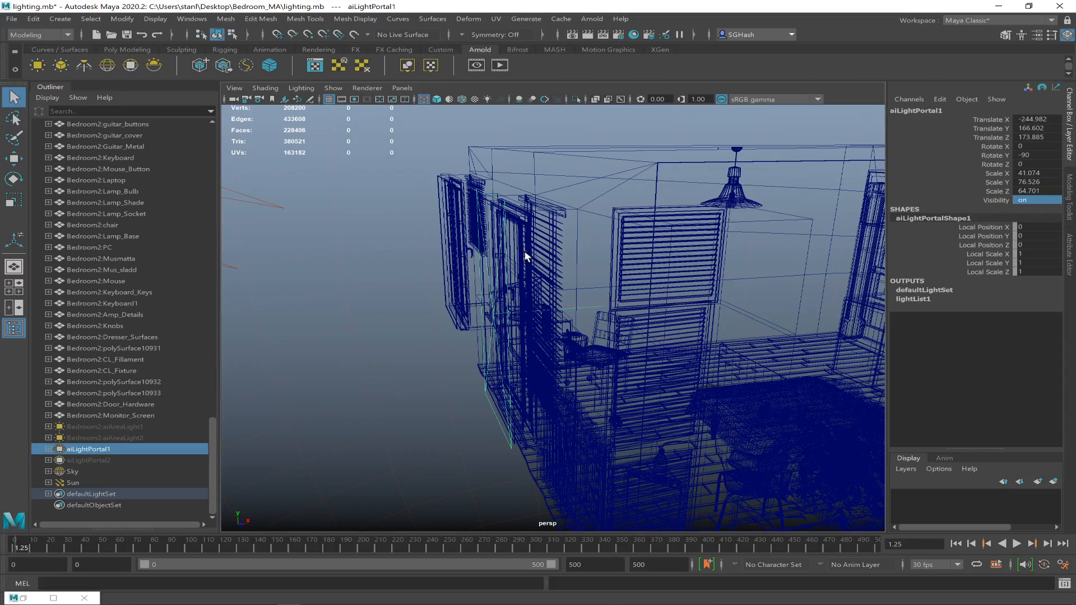
pyautogui.keyDown('alt'); pyautogui.moveTo(464, 331); pyautogui.dragTo(402, 340); pyautogui.keyUp('alt')
# Turn on the visibility of aiLightPortal2 and view its placement at the window
pyautogui.click(105, 462)
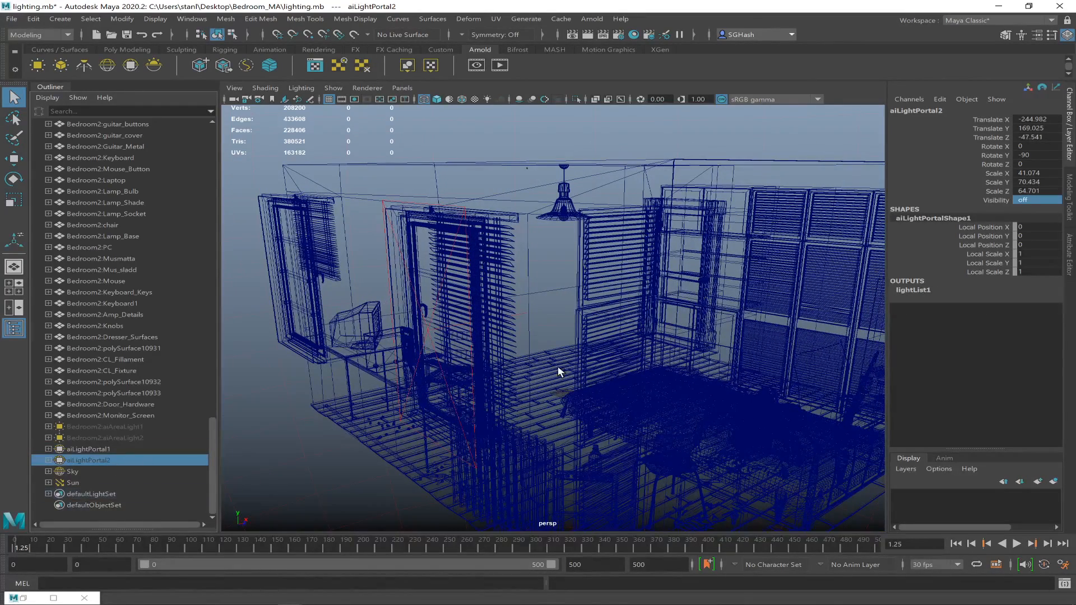
pyautogui.click(1045, 200)
pyautogui.write('1')
pyautogui.press('Return')
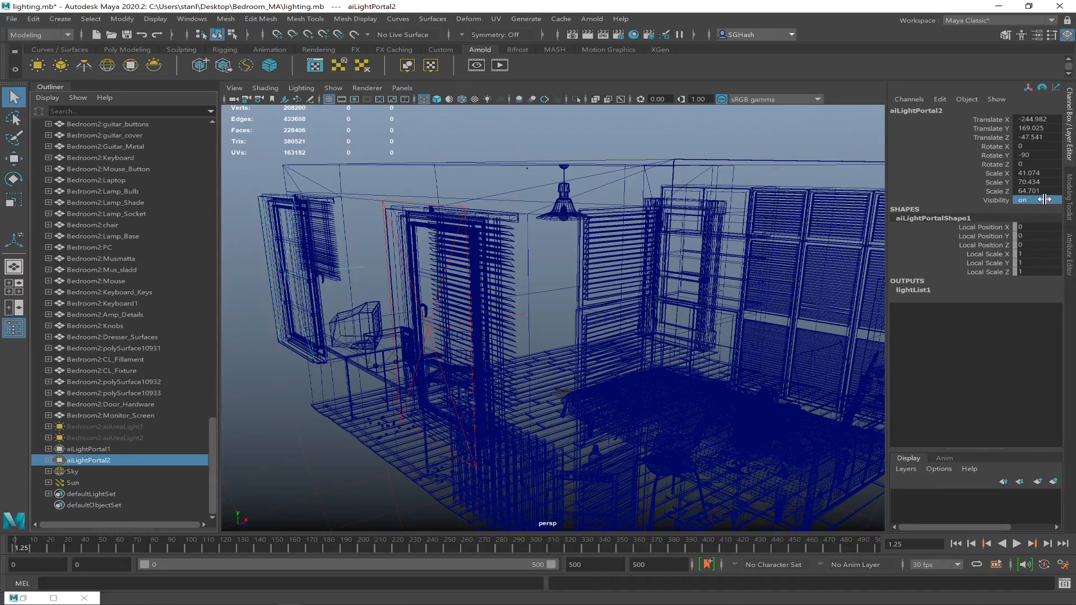
pyautogui.moveTo(546, 329)
pyautogui.keyDown('alt'); pyautogui.mouseDown()
pyautogui.moveTo(512, 332)
pyautogui.moveTo(552, 337)
pyautogui.mouseUp(); pyautogui.keyUp('alt')
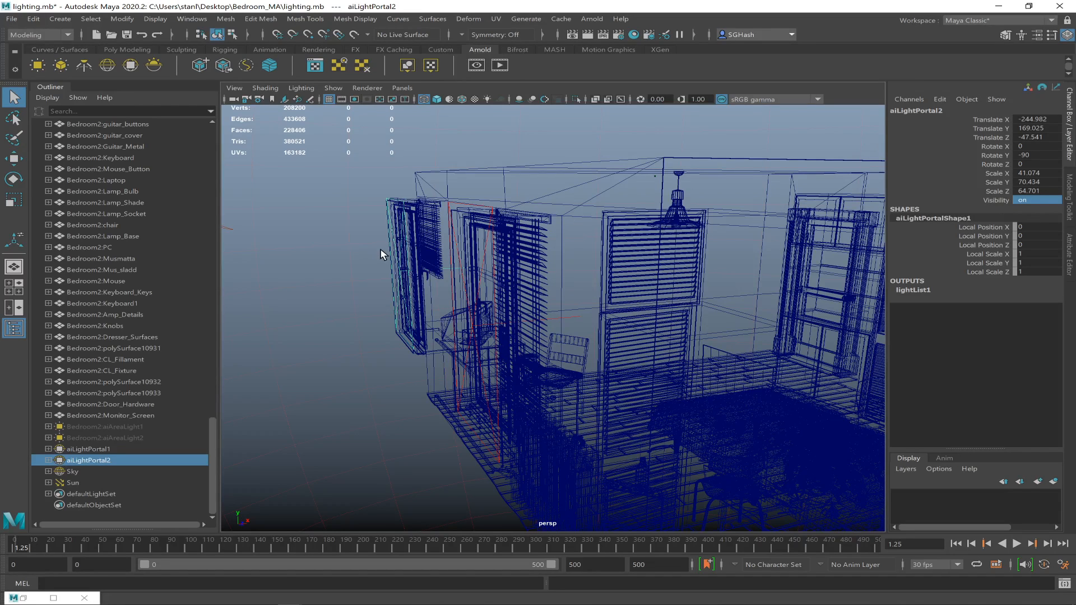
# Switch the viewport to the Bedroom2:rendercam camera and render the bedroom with the Arnold Renderer
pyautogui.click(402, 88)
pyautogui.moveTo(453, 98)
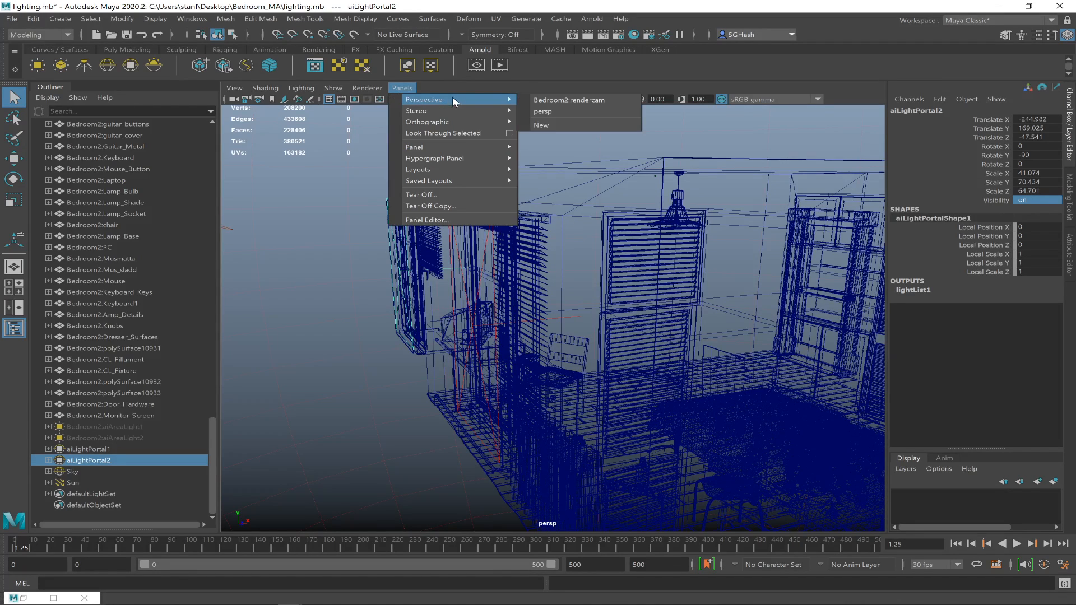
pyautogui.click(537, 99)
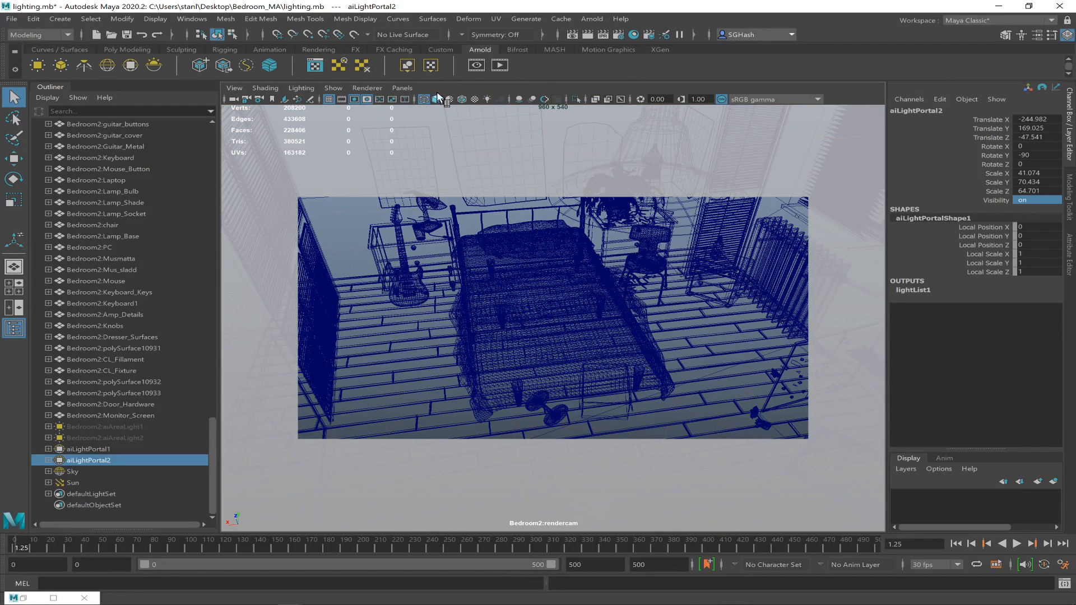
pyautogui.click(572, 34)
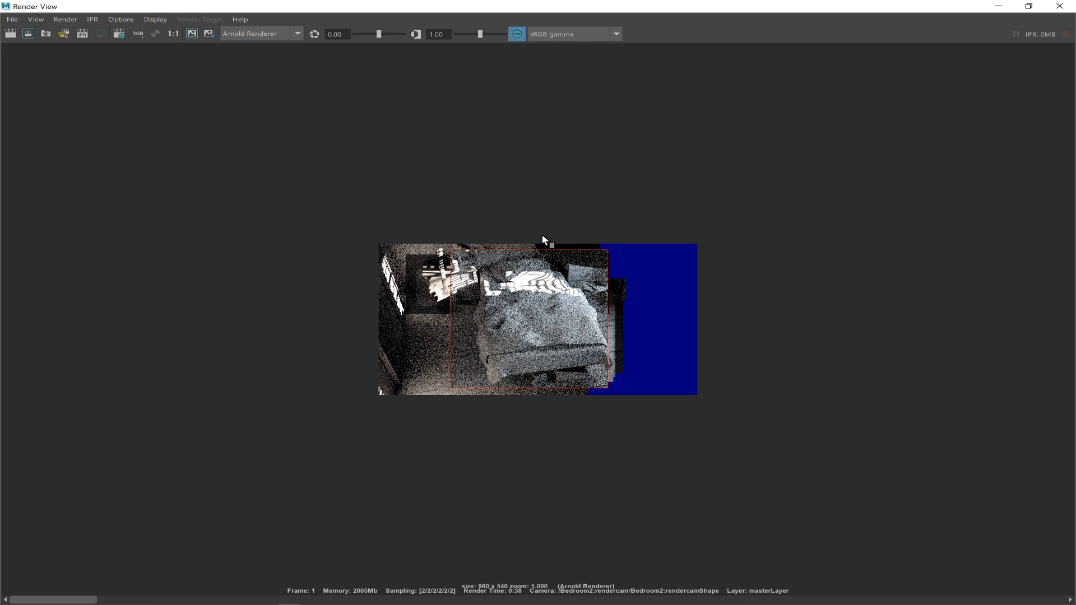
# Pan the rendered image and view it at actual size to examine the bedroom's sunlight and noise
pyautogui.moveTo(566, 268); pyautogui.dragTo(699, 405)
pyautogui.scroll(1, 577, 264)
pyautogui.scroll(-1, 640, 340)
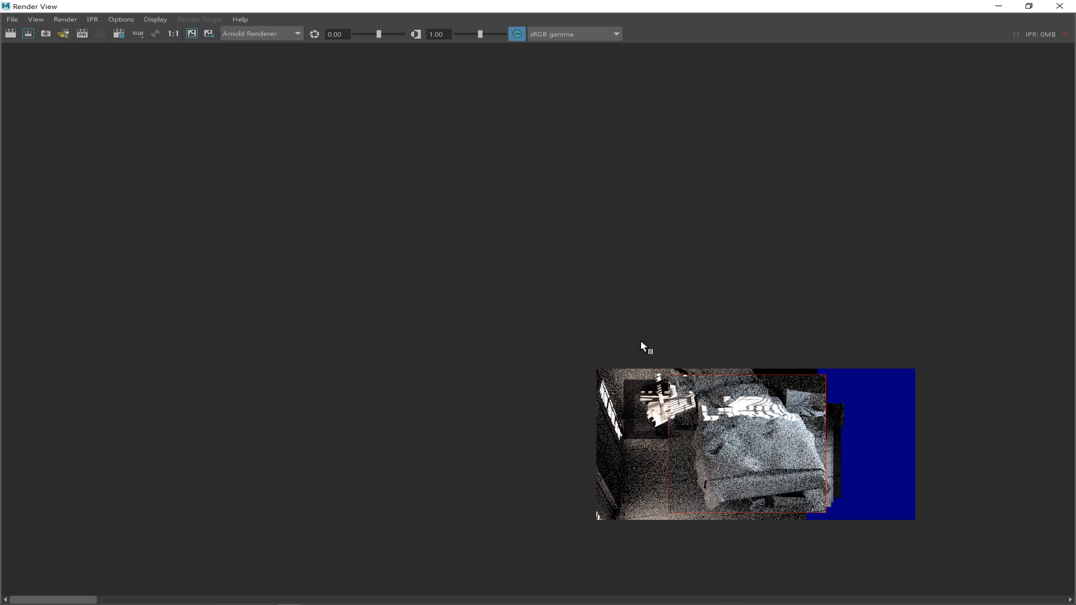
pyautogui.click(170, 34)
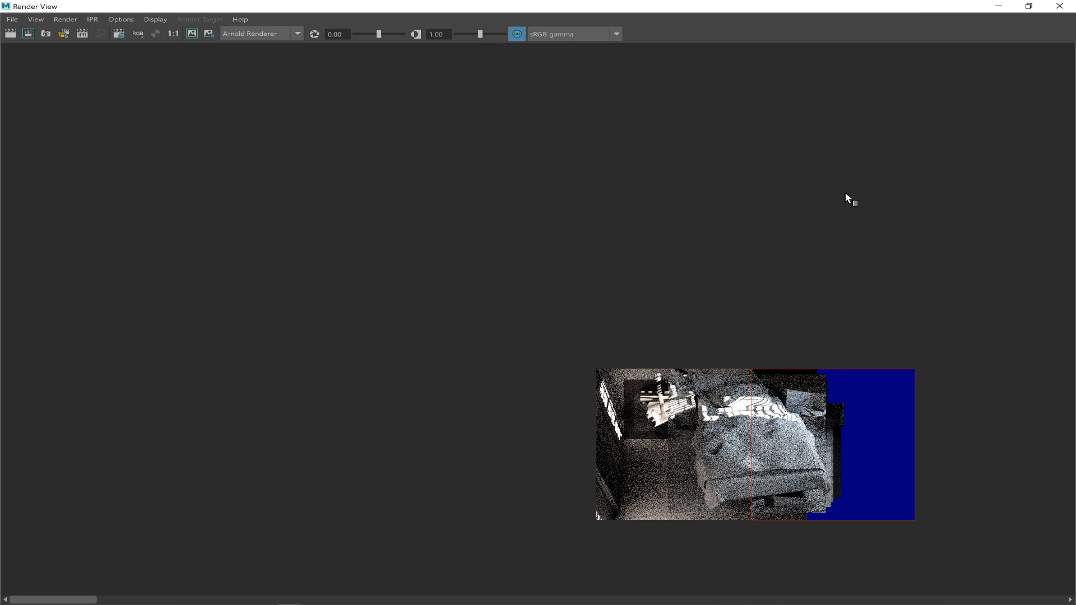
pyautogui.moveTo(307, 604)
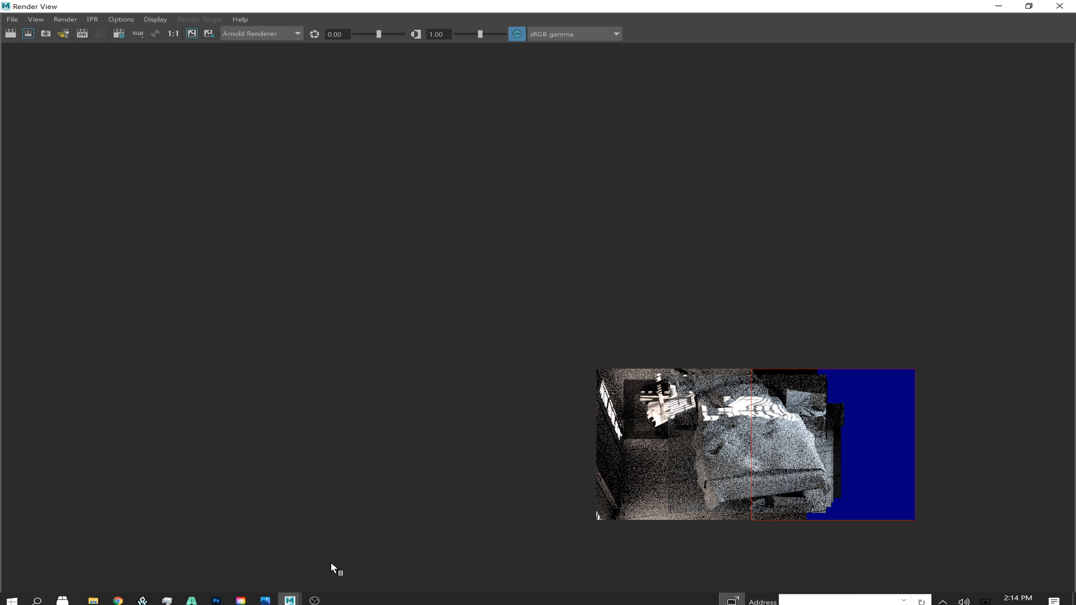
# Switch to the Twitch stream page in Chrome to read the chat, and return to Maya
pyautogui.click(118, 601)
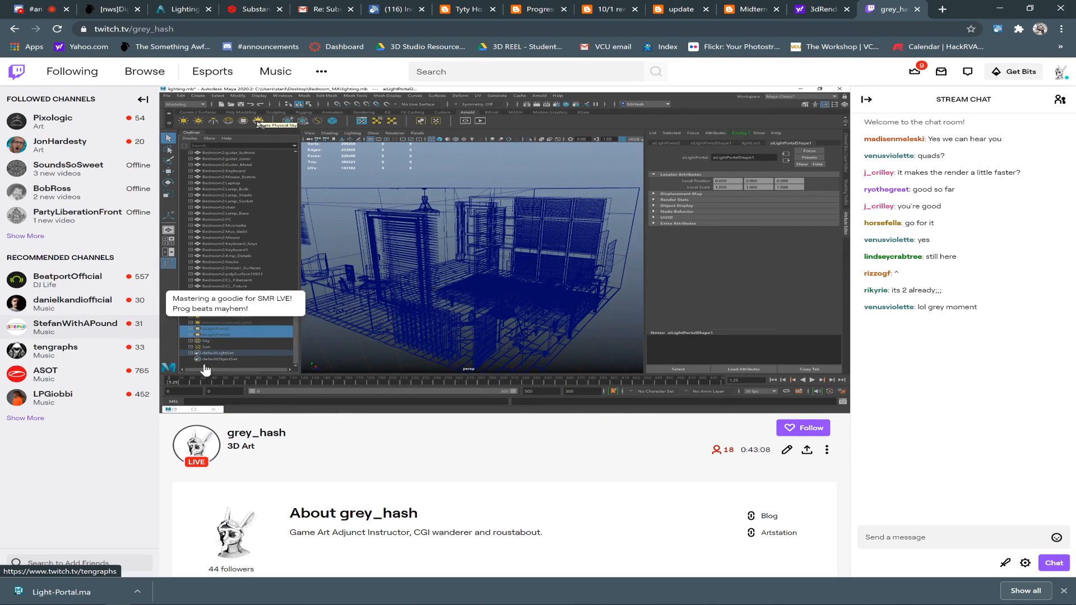
pyautogui.moveTo(264, 411)
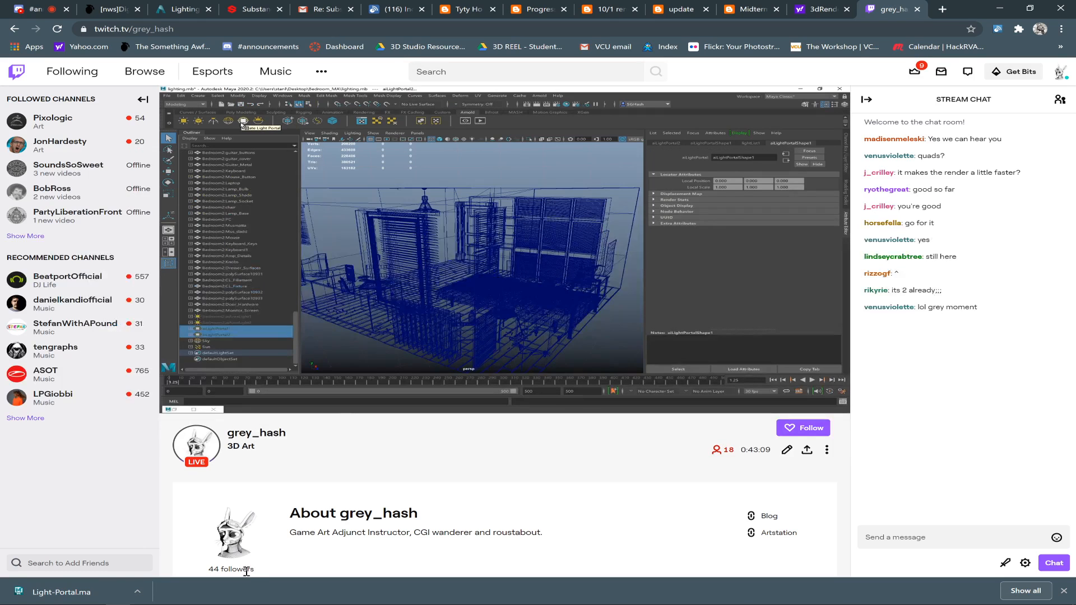
pyautogui.moveTo(404, 598)
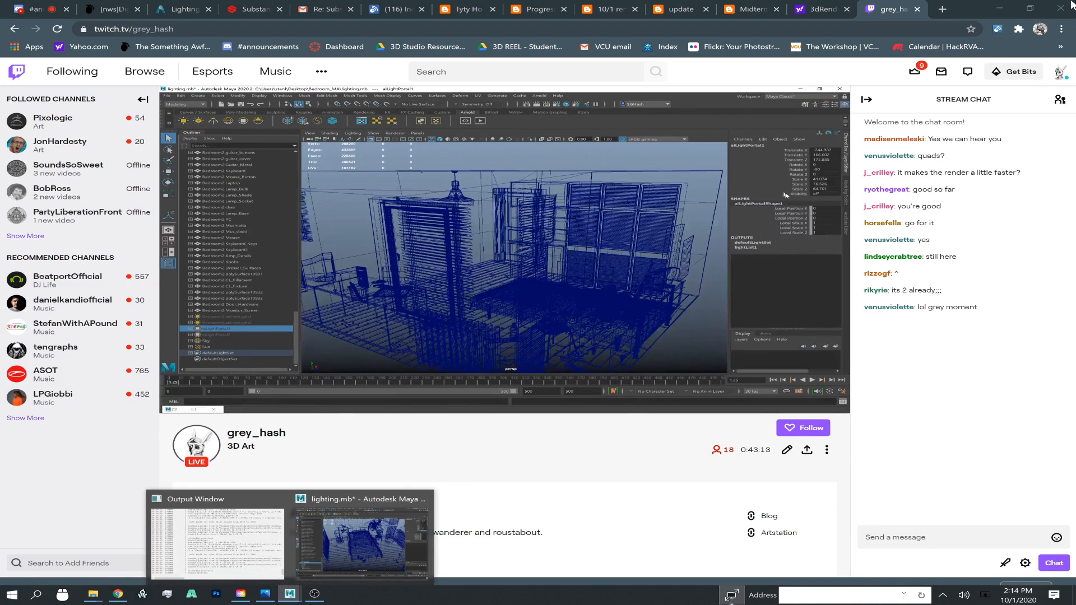
pyautogui.click(998, 8)
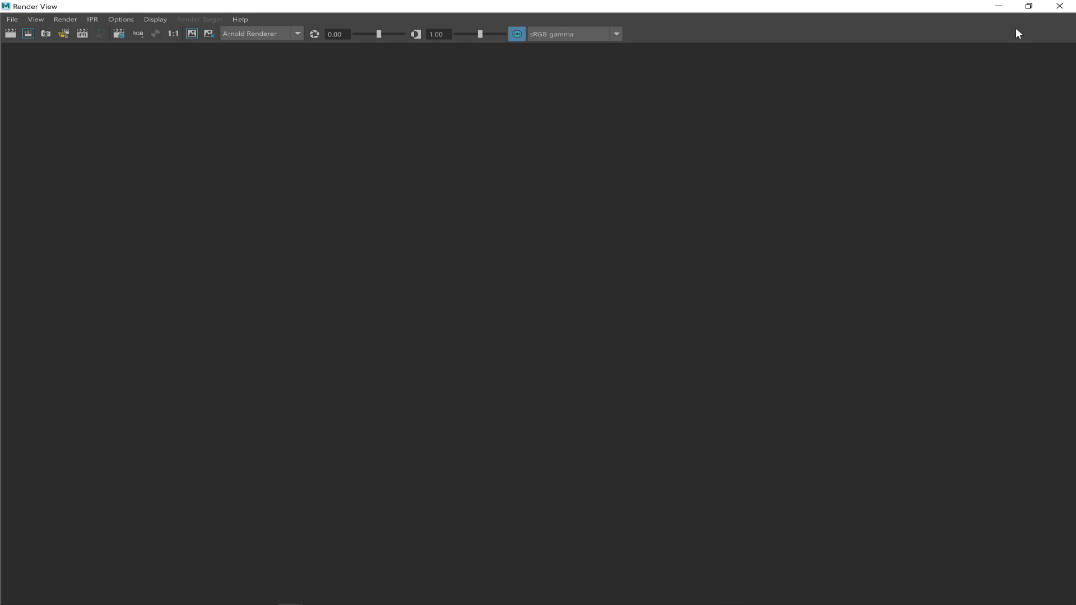
pyautogui.moveTo(292, 601)
pyautogui.hotkey('alt', 'Tab')
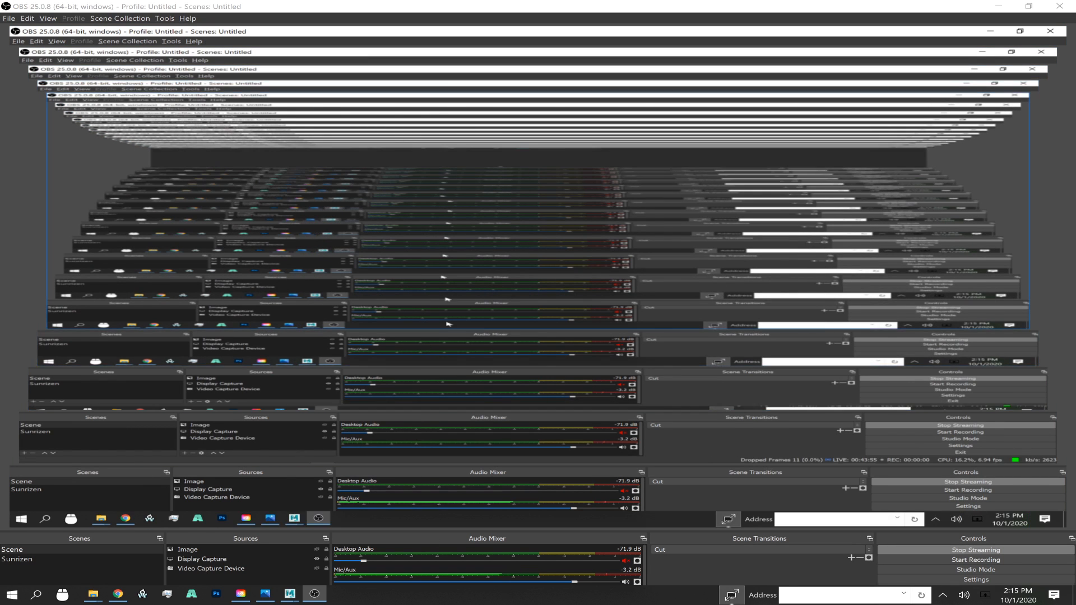
pyautogui.hotkey('alt', 'Tab')
pyautogui.hotkey('alt', 'Tab')
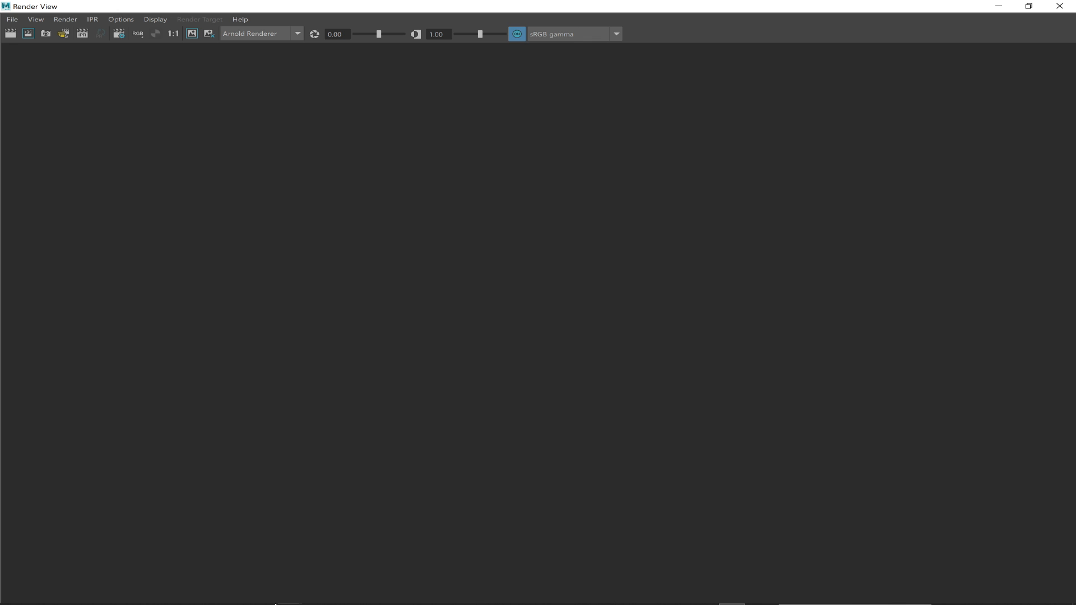
pyautogui.hotkey('alt', 'Tab')
pyautogui.hotkey('alt', 'Tab')
pyautogui.hotkey('alt', 'Tab')
pyautogui.hotkey('alt', 'Tab')
pyautogui.hotkey('alt', 'Tab')
pyautogui.hotkey('alt', 'Tab')
pyautogui.hotkey('alt', 'Tab')
pyautogui.hotkey('alt', 'Tab')
# Restore the maximized Render View to a smaller window and close both it and the Arnold RenderView
pyautogui.click(1035, 8)
pyautogui.moveTo(1035, 9); pyautogui.dragTo(608, 337)
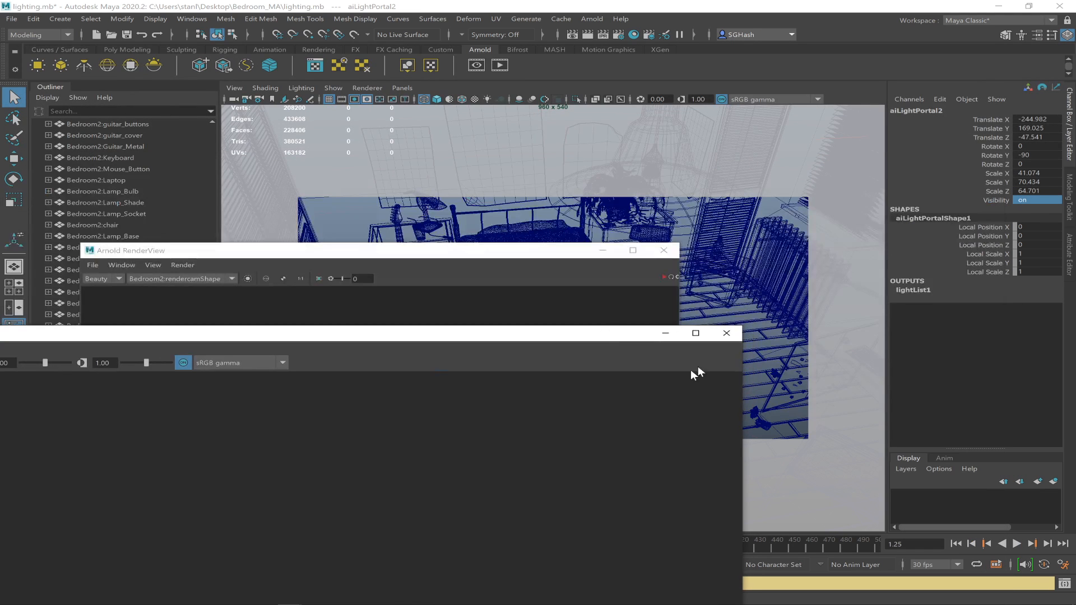
pyautogui.click(727, 332)
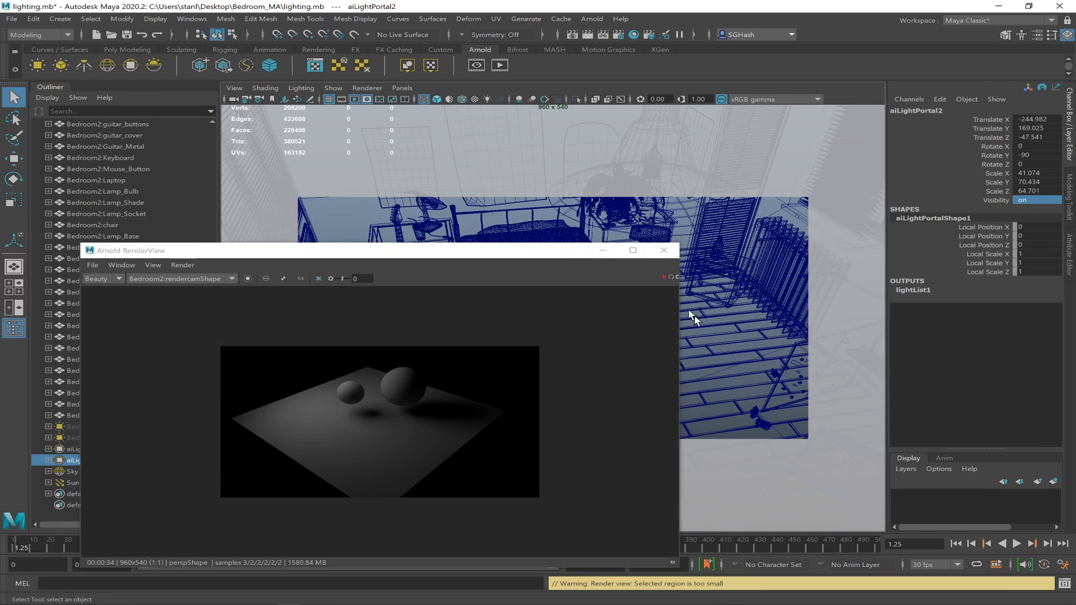
pyautogui.click(664, 250)
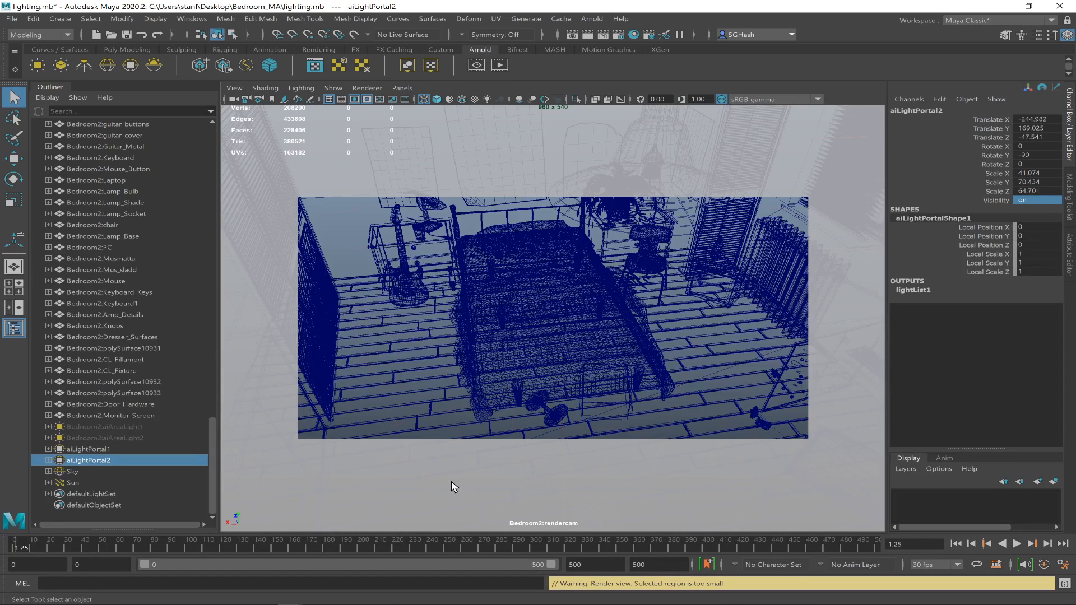
# Reopen and close the Render View, and start rendering the current frame from Bedroom2:rendercam
pyautogui.click(572, 37)
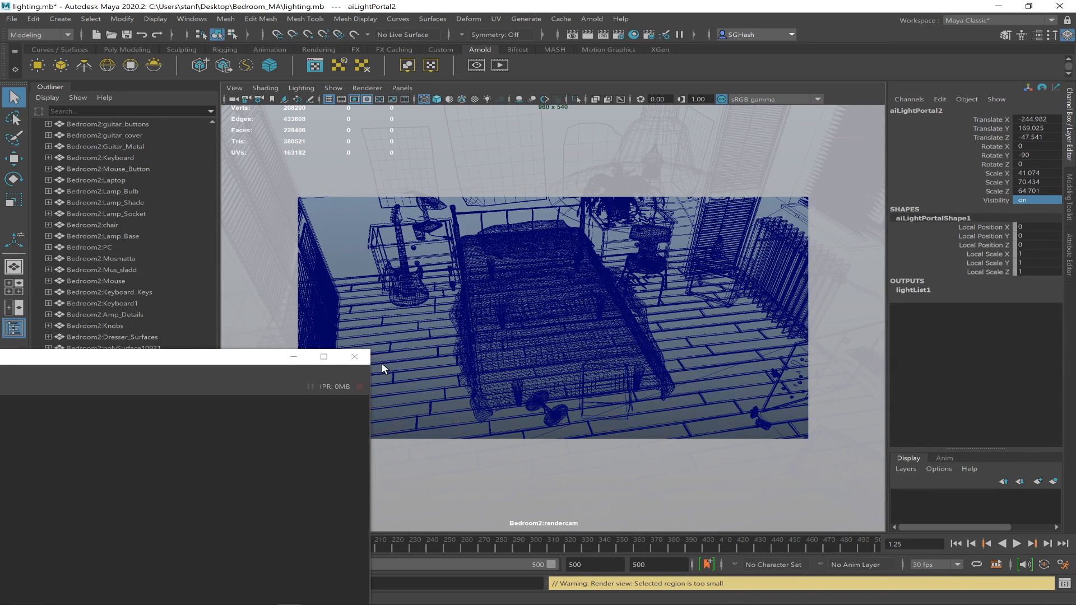
pyautogui.click(354, 358)
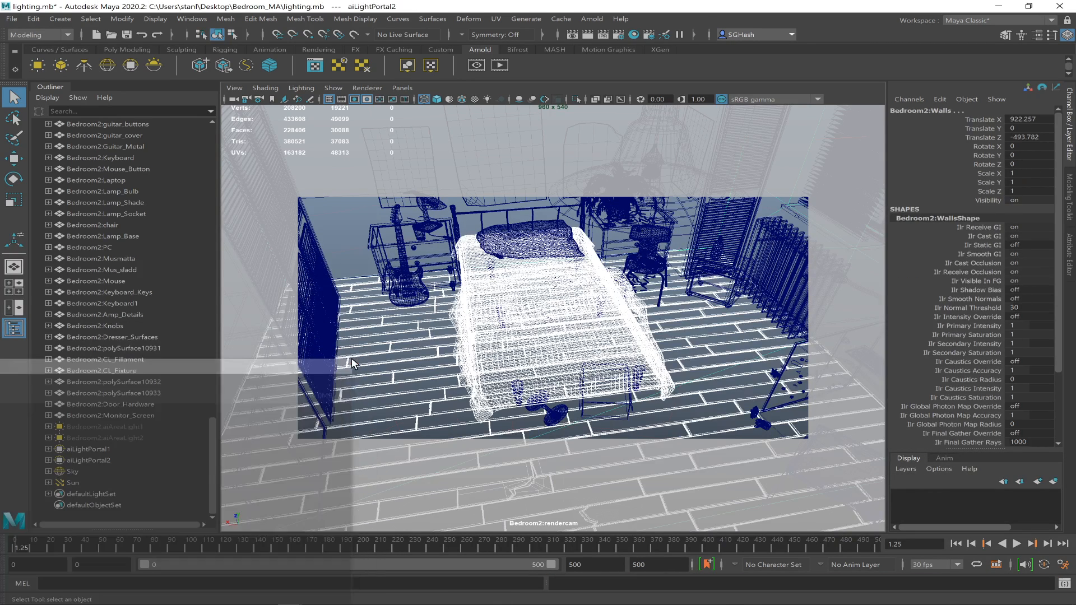
pyautogui.click(589, 38)
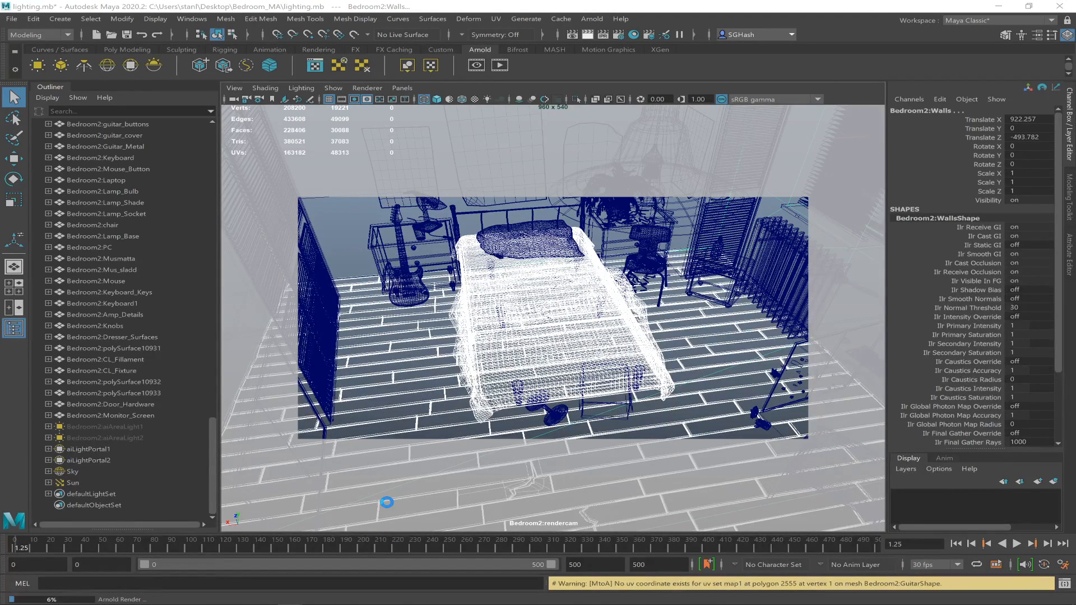
# Try to find the hidden Render View by switching windows and restoring, resizing and maximizing the Maya window
pyautogui.hotkey('alt', 'Tab')
pyautogui.hotkey('alt', 'Tab')
pyautogui.hotkey('alt', 'Tab')
pyautogui.hotkey('alt', 'Tab')
pyautogui.hotkey('alt', 'Tab')
pyautogui.hotkey('alt', 'Tab')
pyautogui.hotkey('alt', 'Tab')
pyautogui.hotkey('alt', 'Tab')
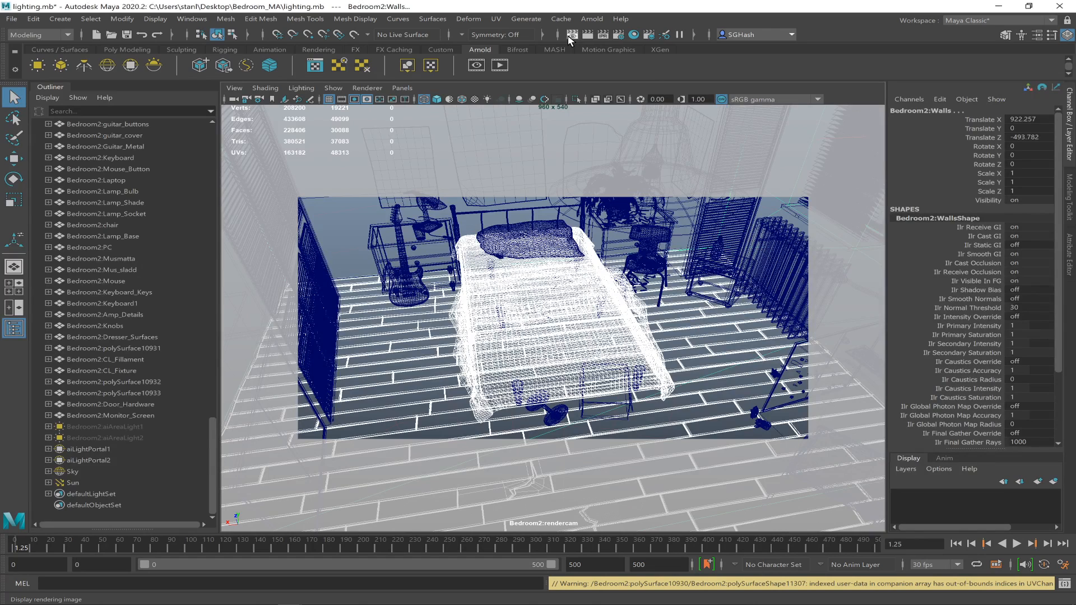
pyautogui.moveTo(307, 603)
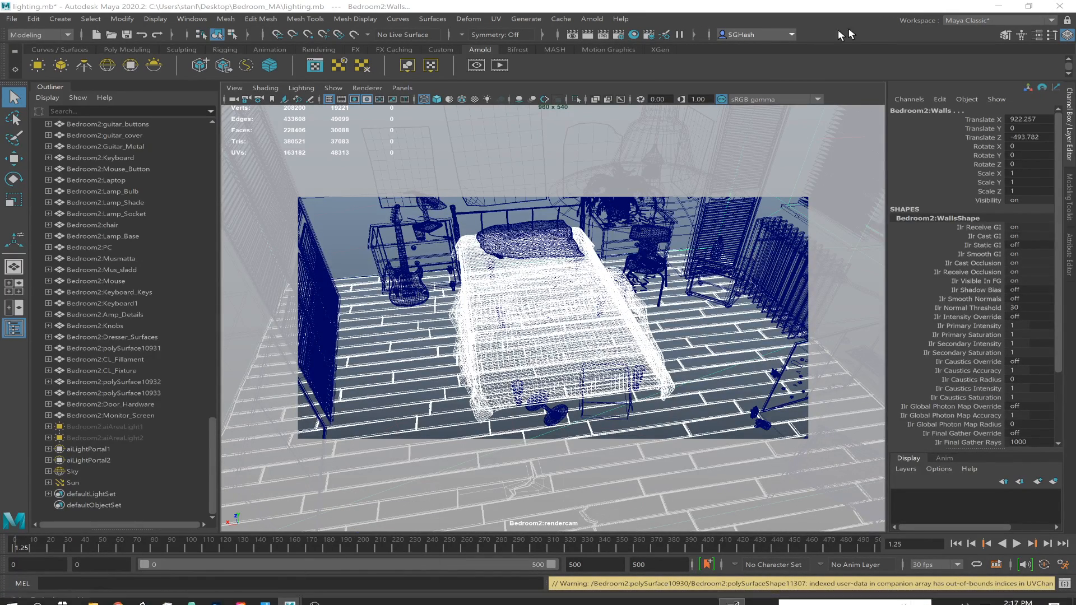
pyautogui.click(1029, 6)
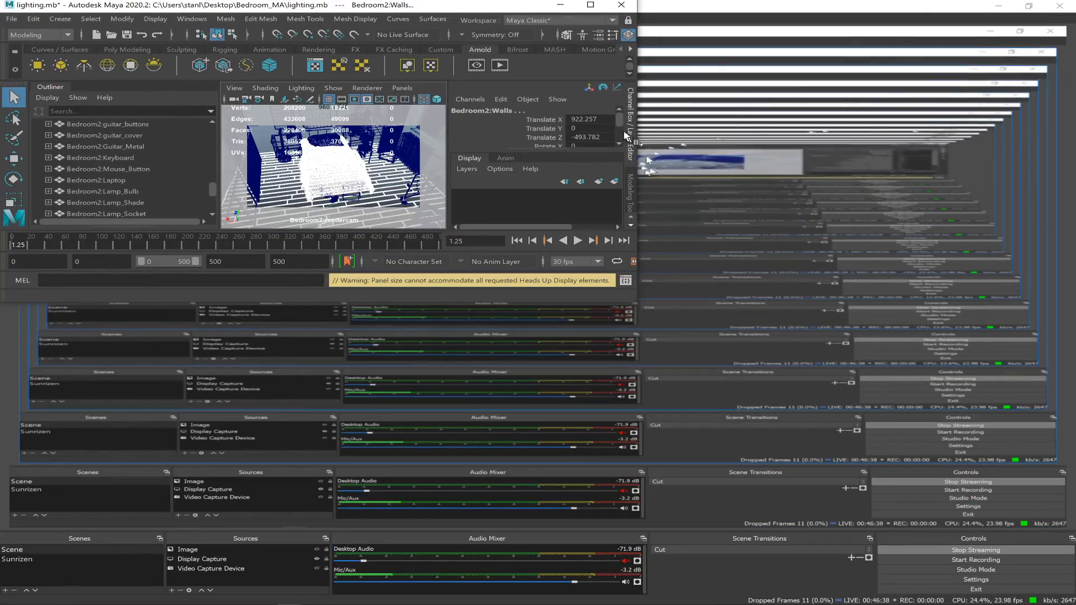
pyautogui.click(1002, 6)
pyautogui.moveTo(637, 298); pyautogui.dragTo(892, 510)
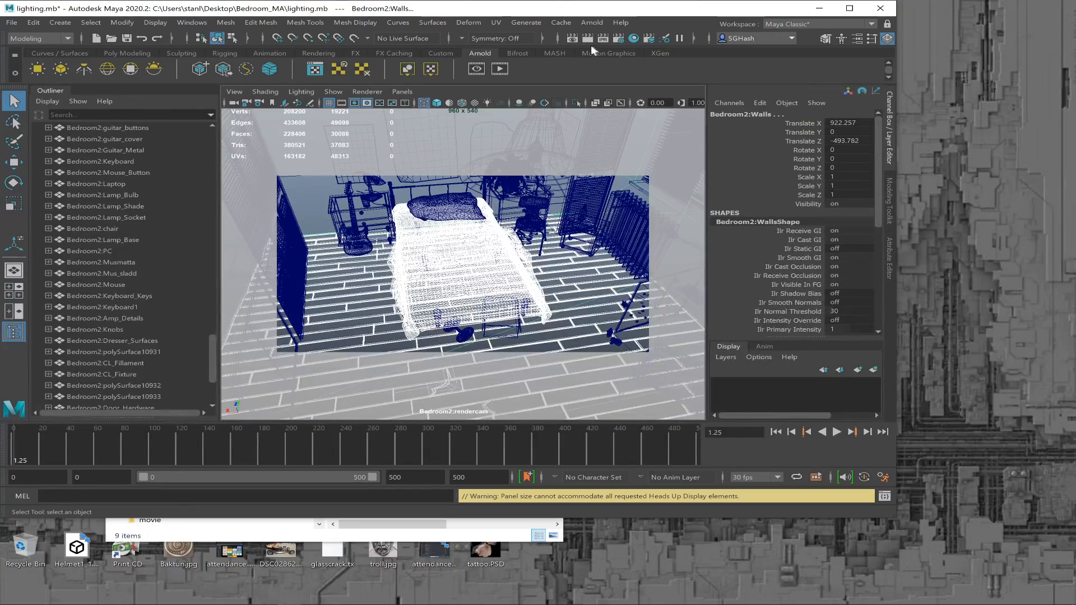
pyautogui.click(572, 39)
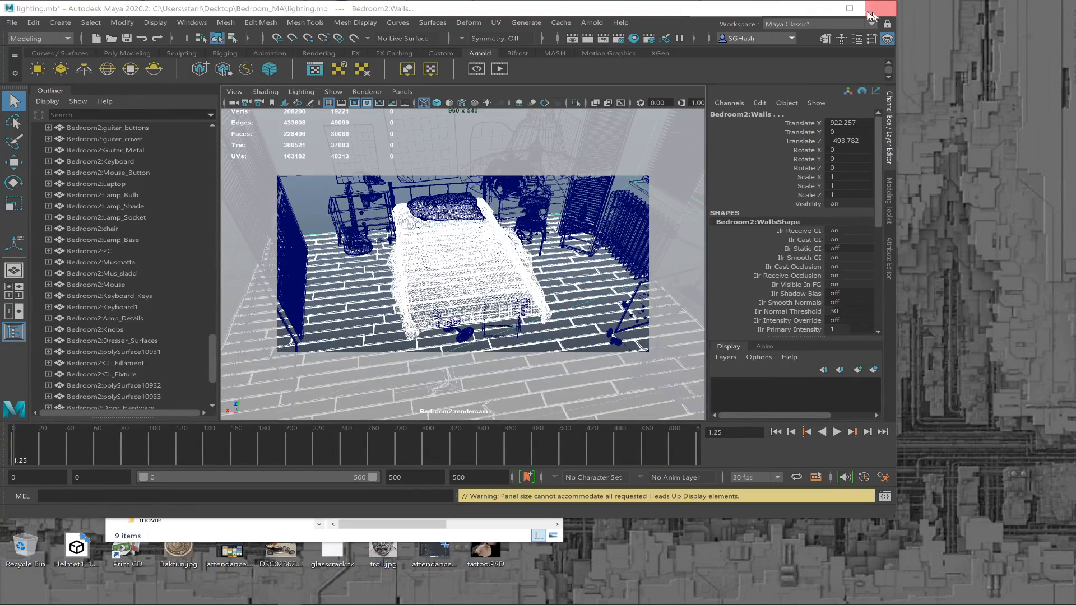
pyautogui.click(850, 9)
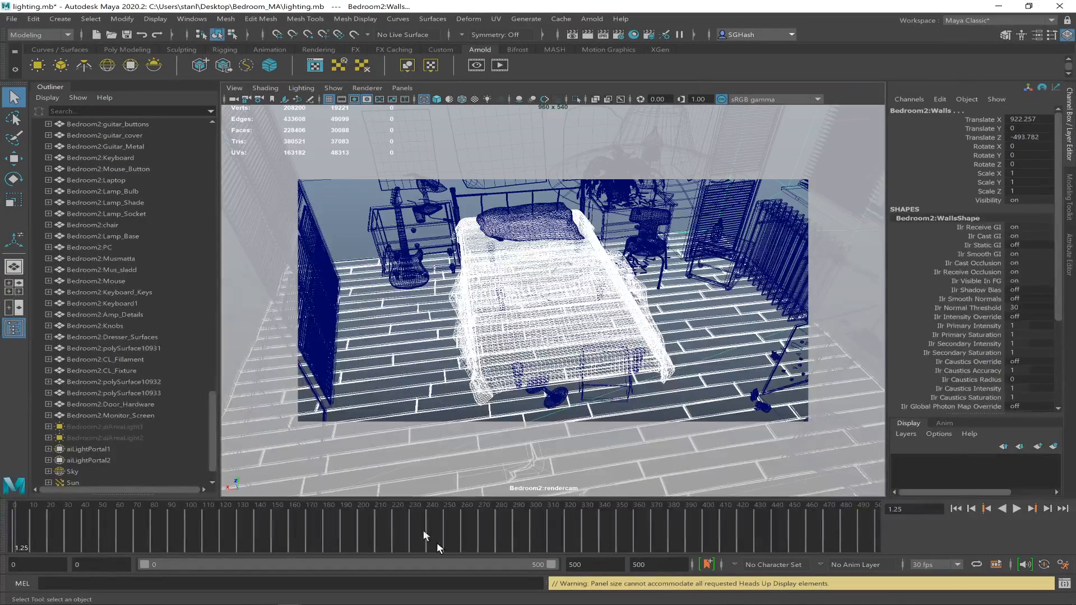
# Try to display the rendered image again and look for the Render View among the open windows
pyautogui.click(574, 35)
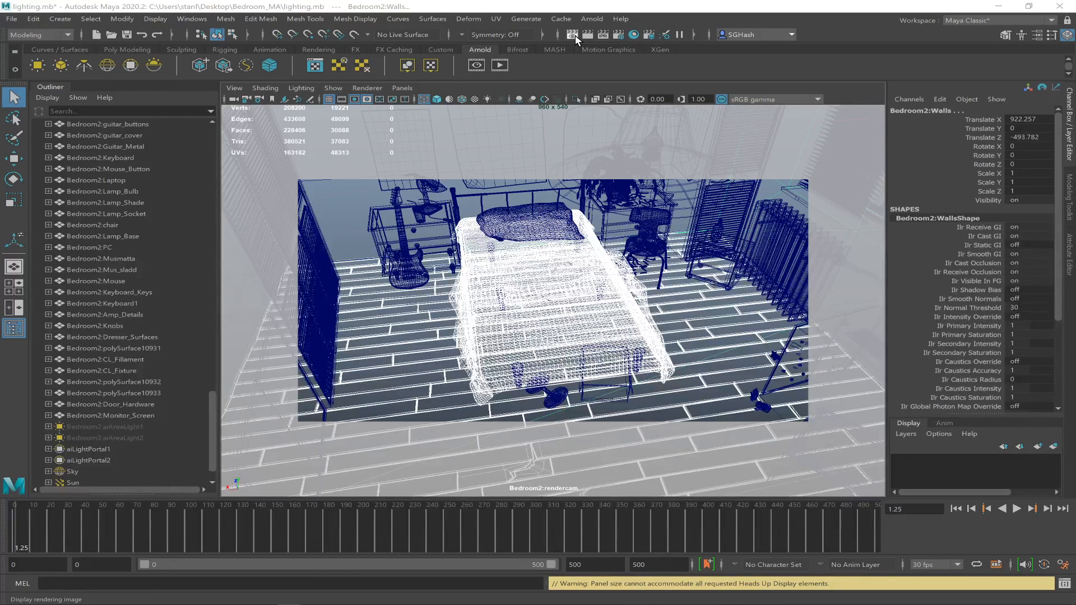
pyautogui.hotkey('alt', 'Tab')
pyautogui.hotkey('alt', 'Tab')
pyautogui.hotkey('alt', 'Tab')
pyautogui.hotkey('alt', 'Tab')
pyautogui.hotkey('alt', 'Tab')
pyautogui.hotkey('alt', 'Tab')
pyautogui.hotkey('alt', 'Tab')
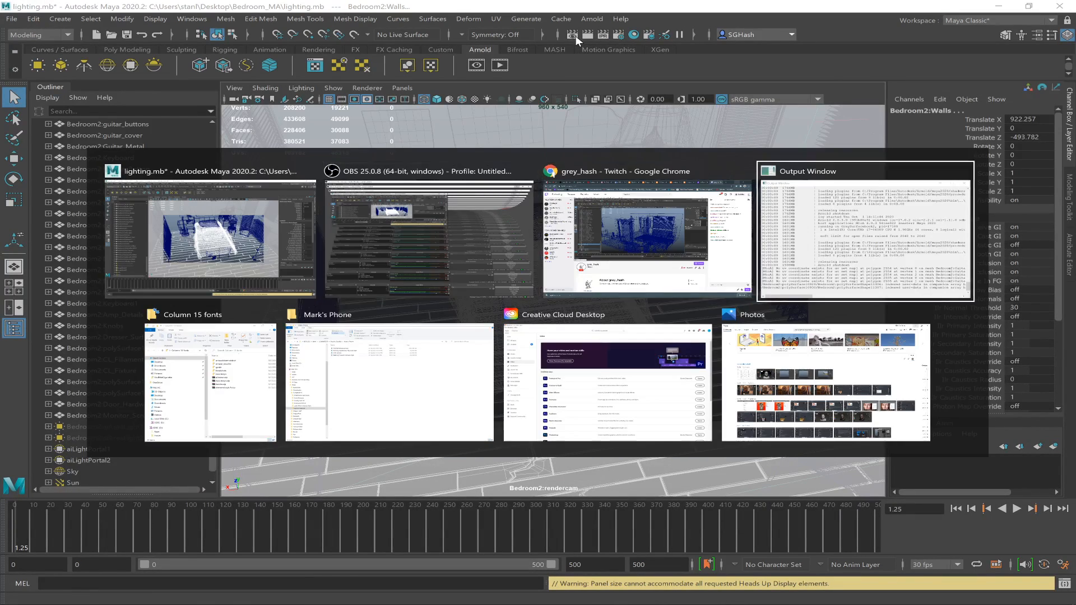
pyautogui.hotkey('alt', 'Tab')
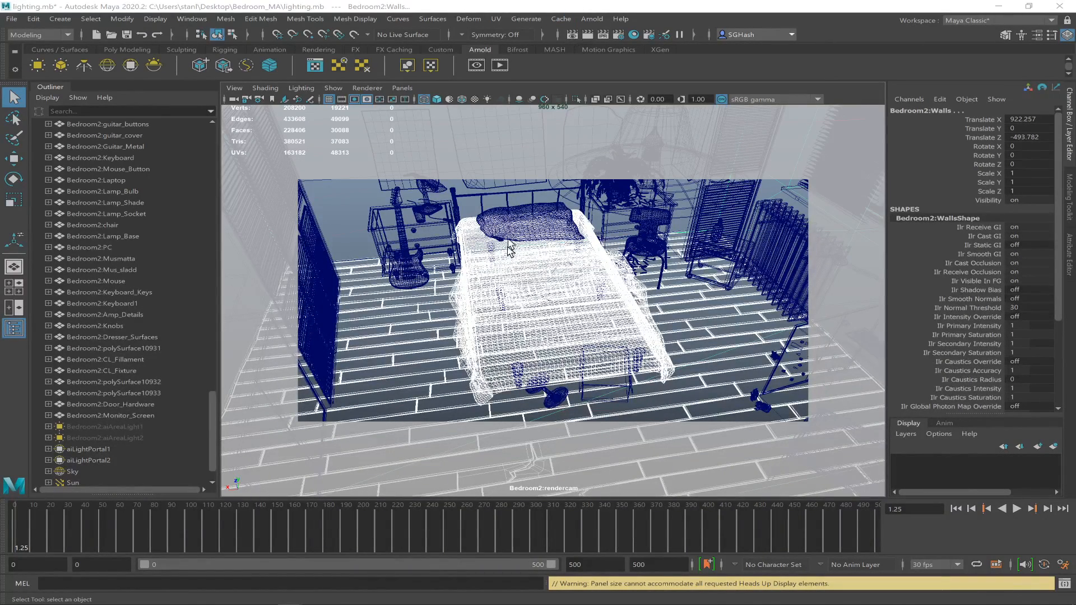
# Open the Arnold RenderView and render the bedroom from the Bedroom2:rendercamShape camera
pyautogui.click(480, 67)
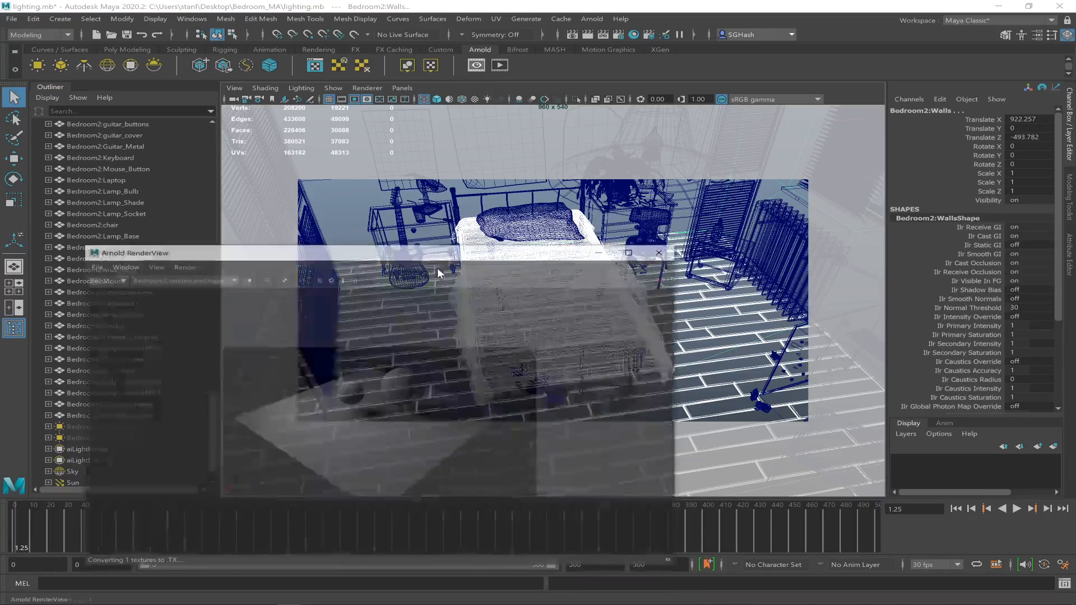
pyautogui.moveTo(359, 260); pyautogui.dragTo(550, 182)
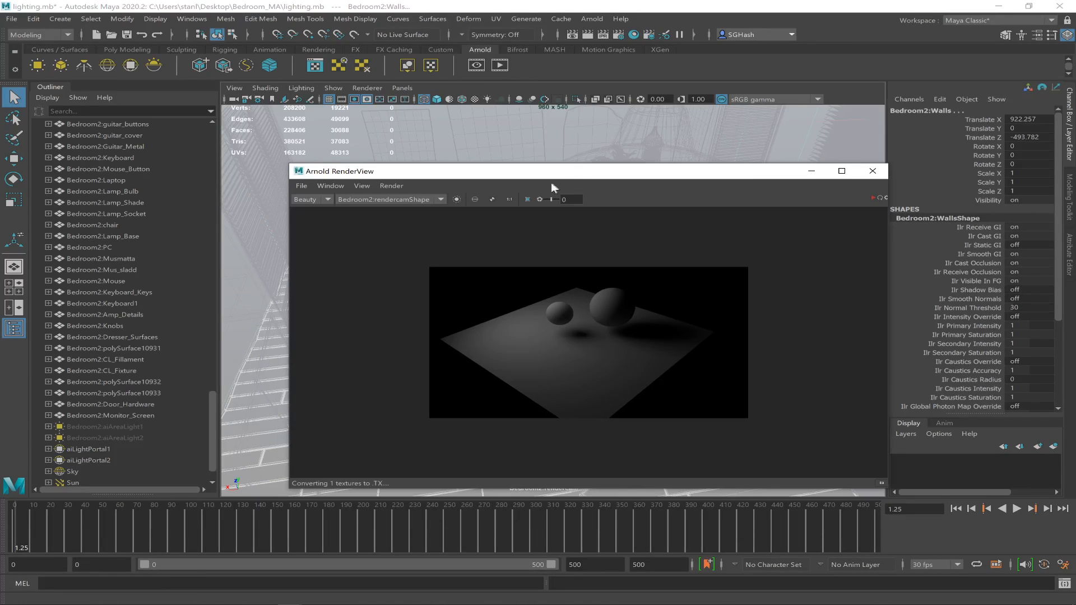
pyautogui.click(359, 200)
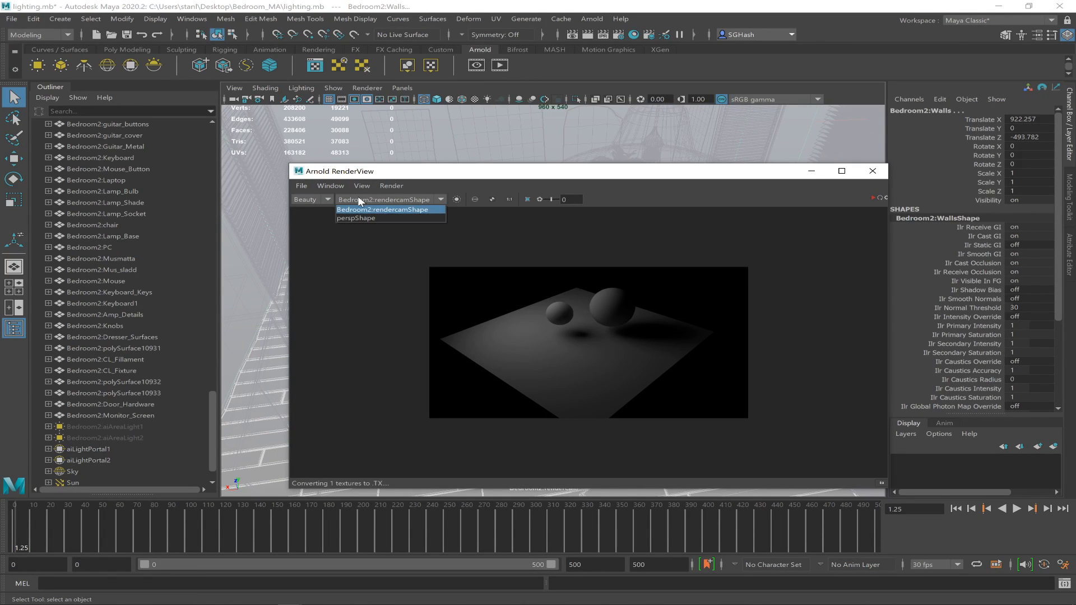
pyautogui.click(366, 209)
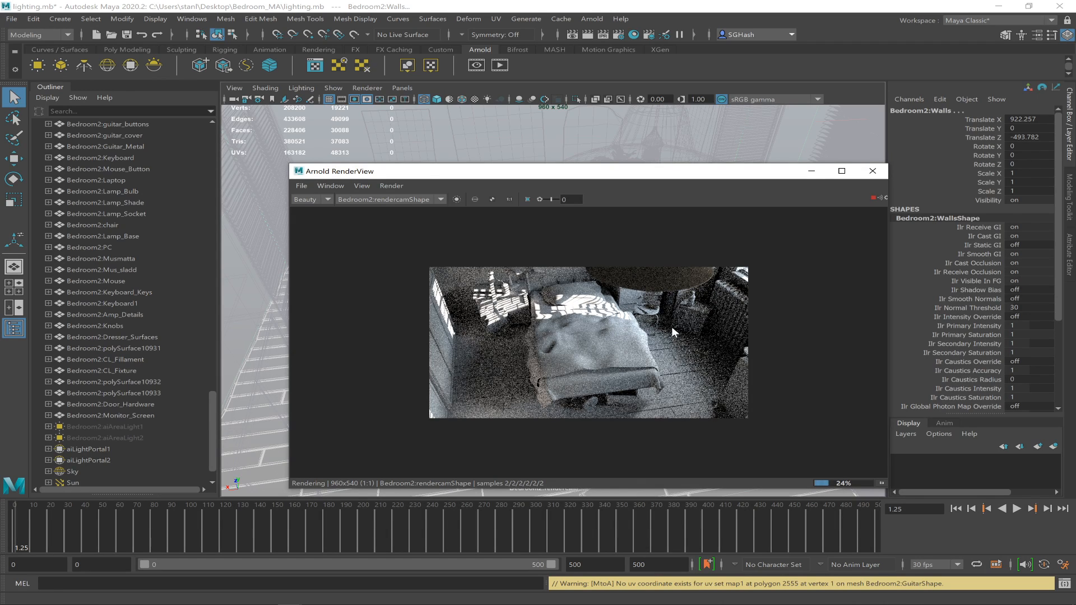
# Stop the Arnold render and mark a crop region over the right half of the bedroom image
pyautogui.click(874, 198)
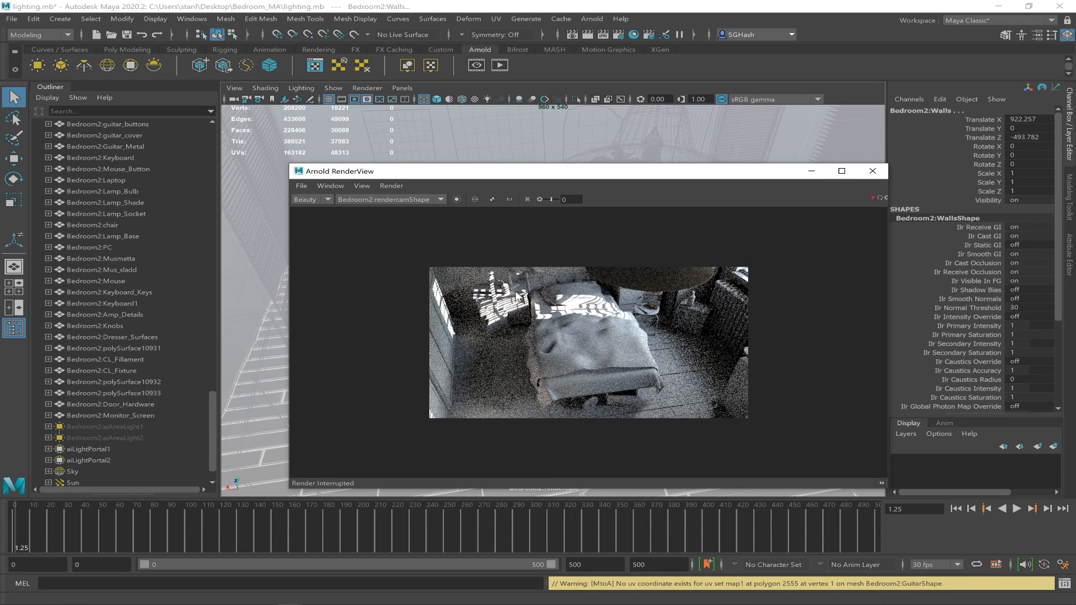
pyautogui.click(527, 200)
pyautogui.moveTo(567, 279); pyautogui.dragTo(745, 407)
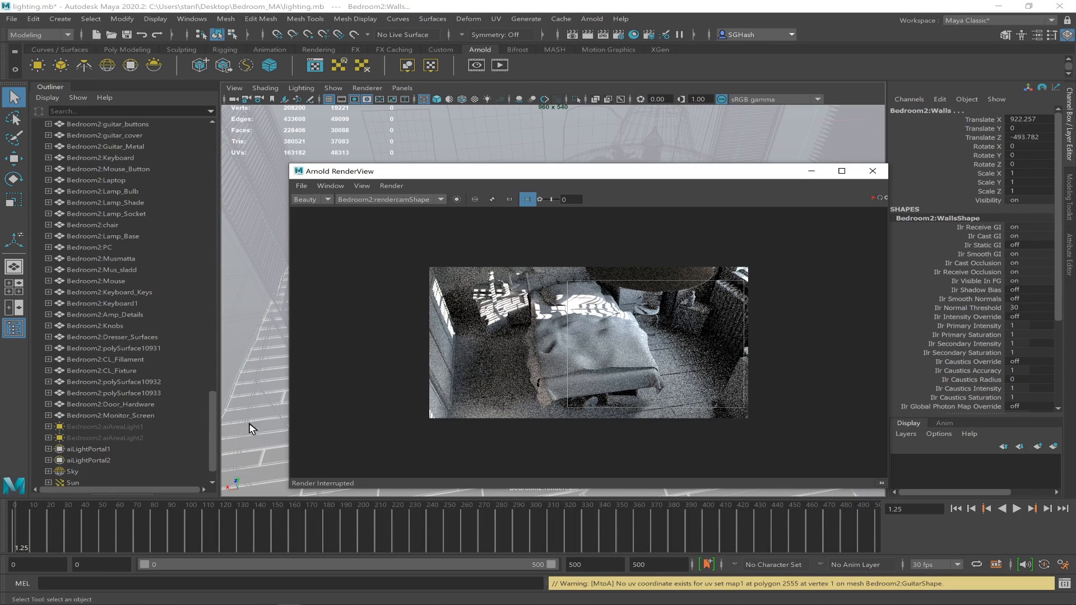
# Examine the intensity, exposure and samples attributes of the Sky dome light and the Sun directional light
pyautogui.moveTo(213, 425); pyautogui.dragTo(213, 453)
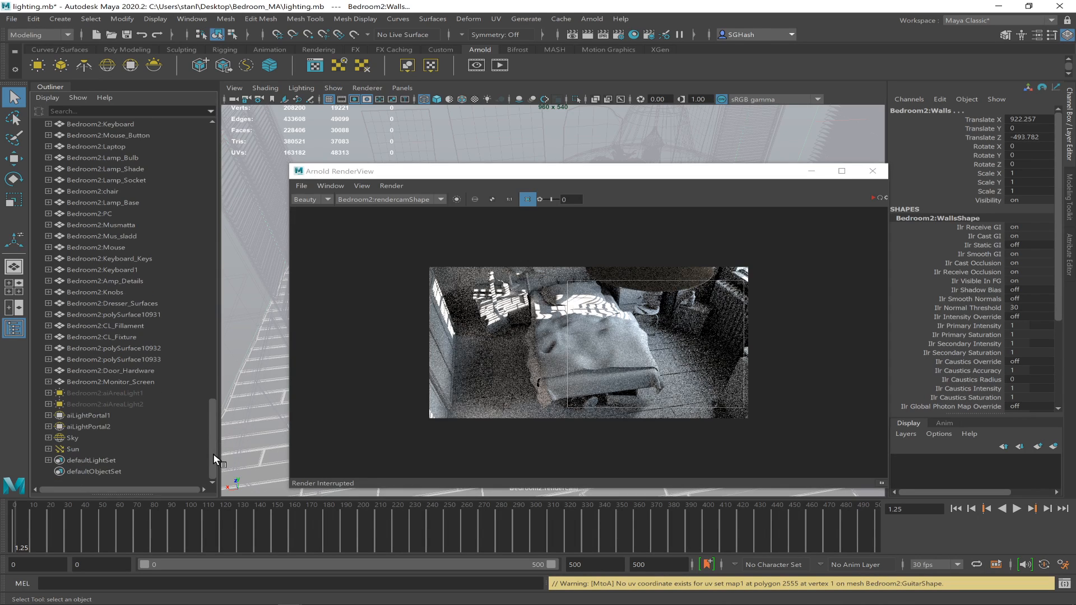
pyautogui.click(72, 449)
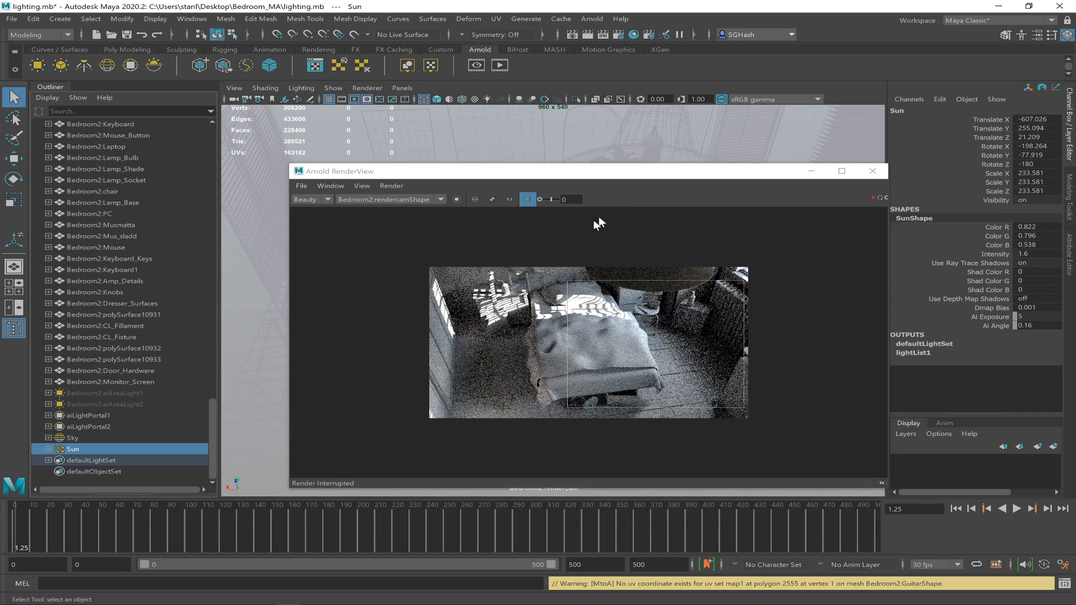
pyautogui.click(77, 434)
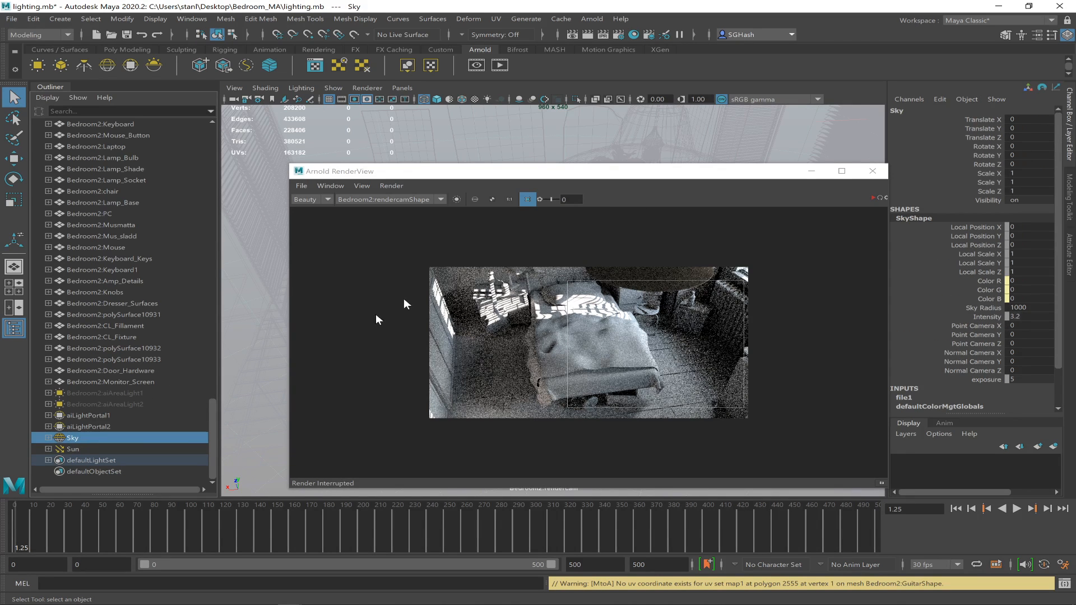
pyautogui.hotkey('ctrl', 'a')
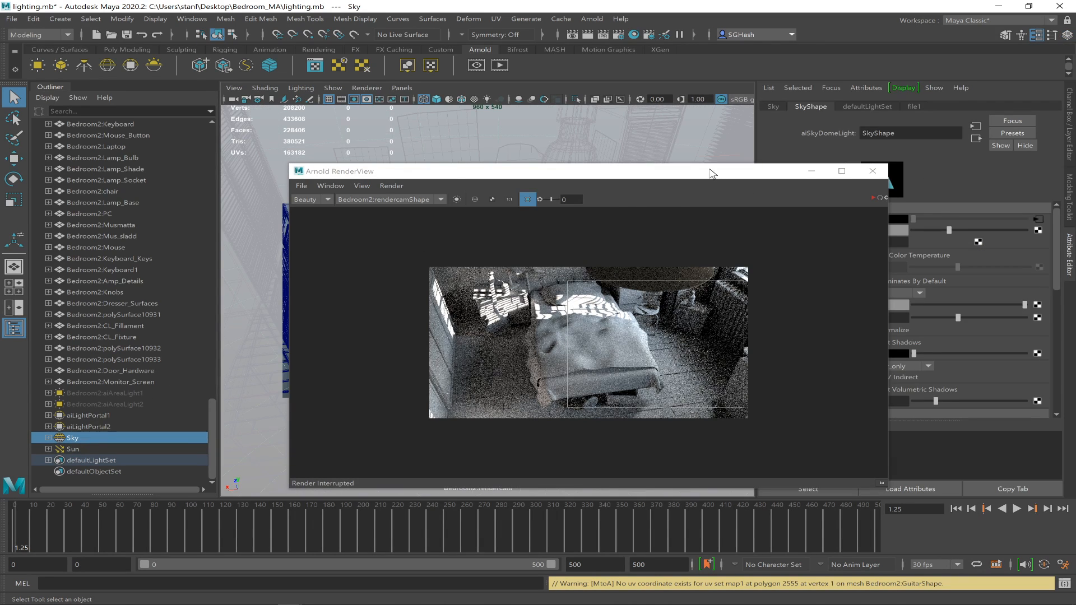
pyautogui.moveTo(645, 171); pyautogui.dragTo(477, 84)
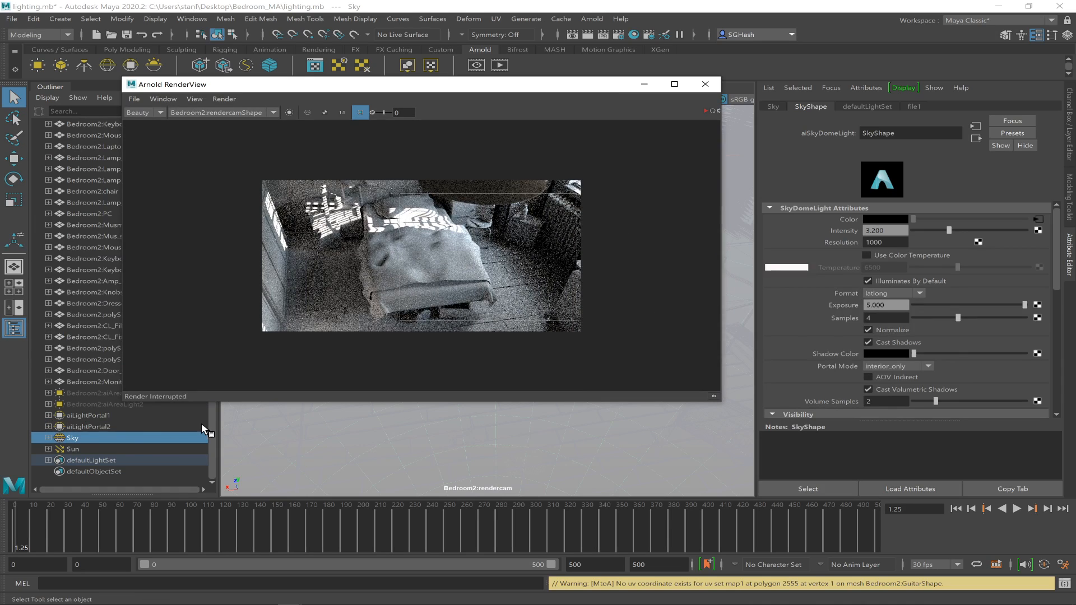
pyautogui.click(122, 447)
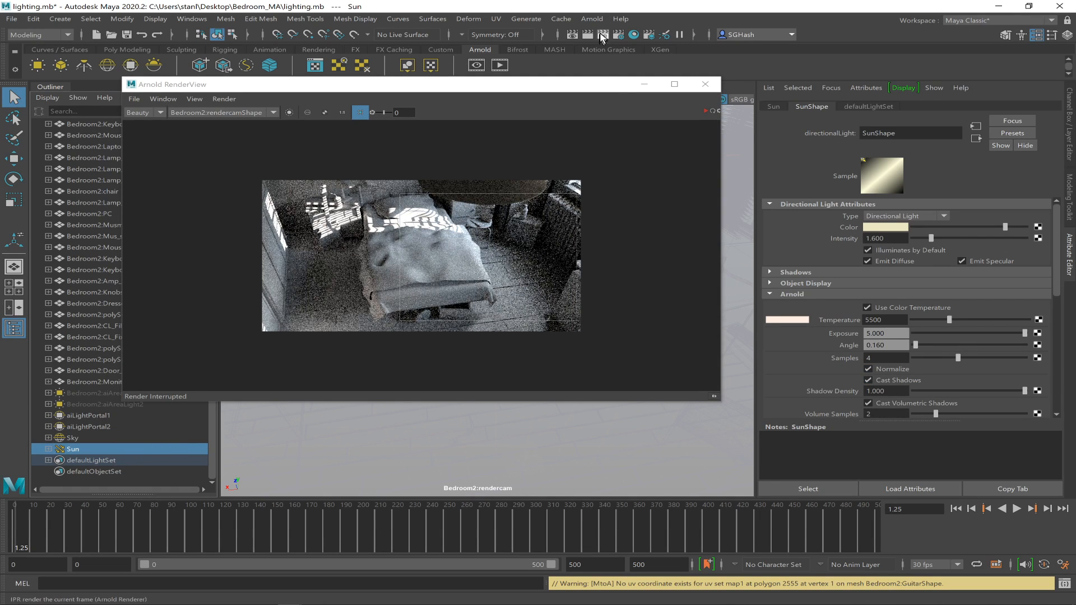
# Set the Arnold Diffuse and Camera (AA) samples to 4 in the render settings and re-render the cropped bedroom region
pyautogui.click(618, 36)
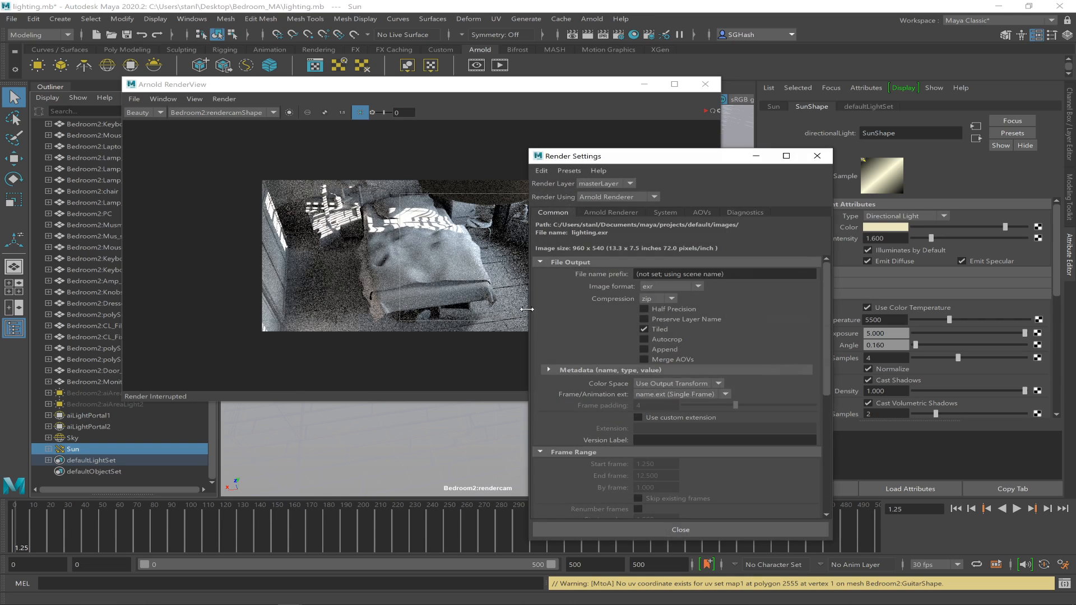
pyautogui.click(627, 211)
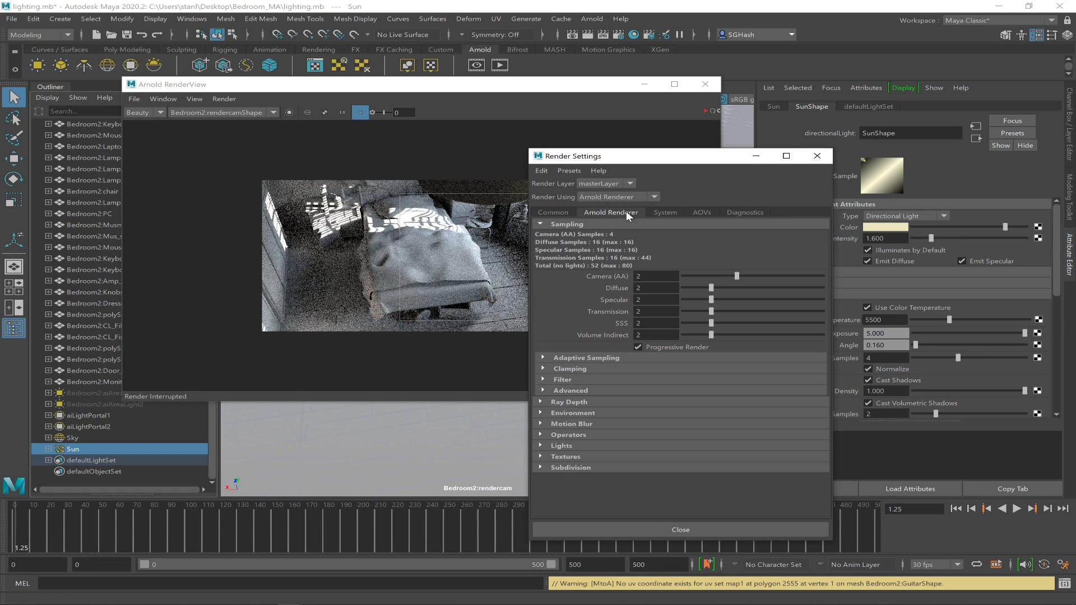
pyautogui.doubleClick(643, 288)
pyautogui.write('4')
pyautogui.doubleClick(655, 277)
pyautogui.write('4')
pyautogui.press('Return')
pyautogui.click(756, 157)
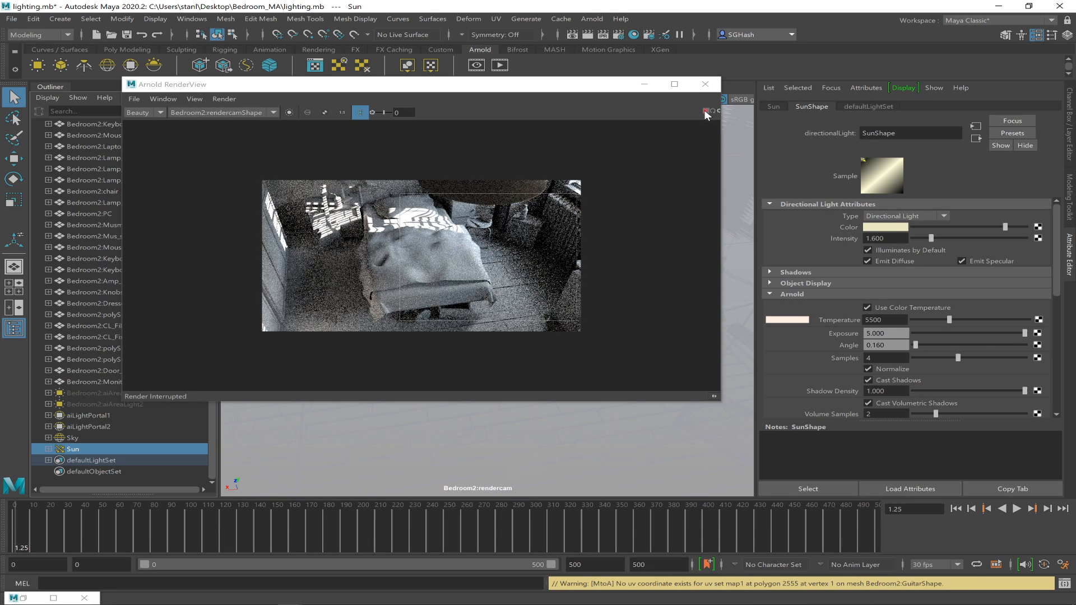
pyautogui.click(706, 110)
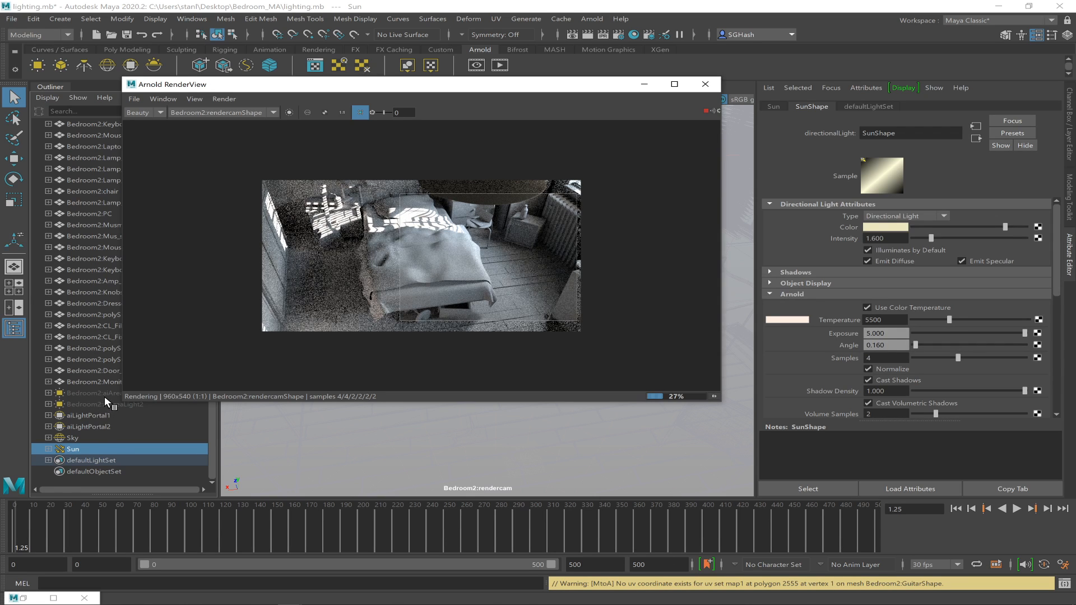
# Switch to Chrome and examine the quad area light setup in the Arnold Natural History Museum lighting tutorial, then return to Maya
pyautogui.hotkey('alt', 'Tab')
pyautogui.hotkey('alt', 'Tab')
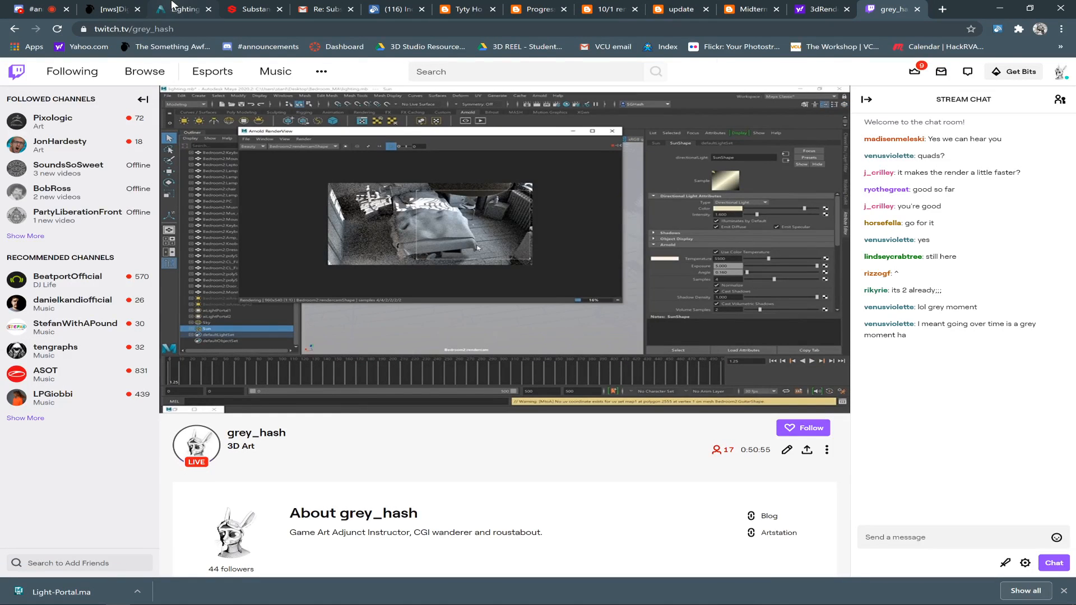
pyautogui.click(173, 7)
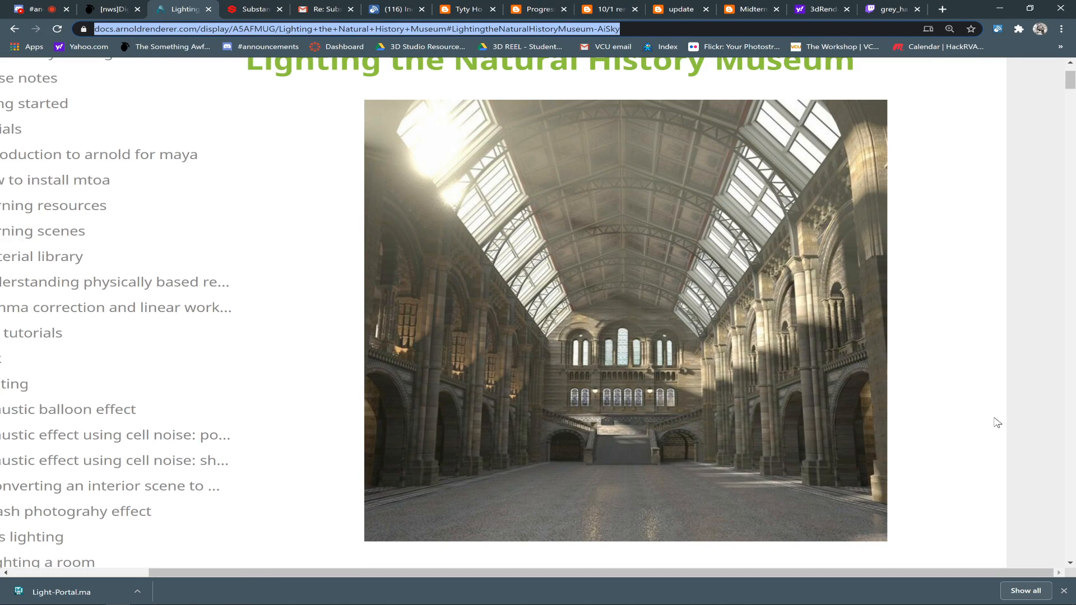
pyautogui.click(1071, 84)
pyautogui.moveTo(1072, 90); pyautogui.dragTo(1061, 212)
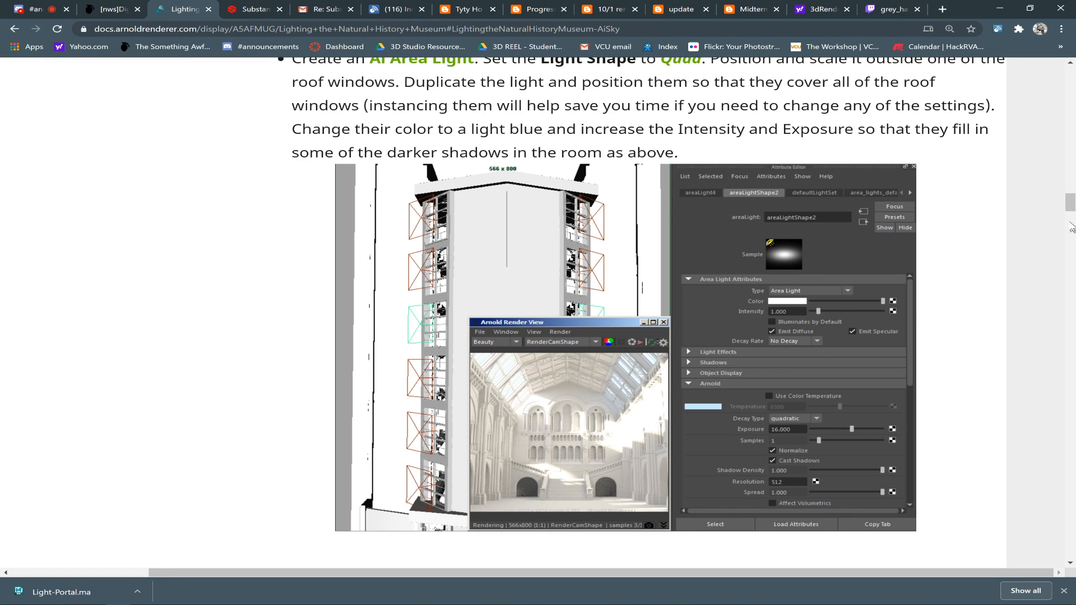
pyautogui.scroll(-2, 1071, 214)
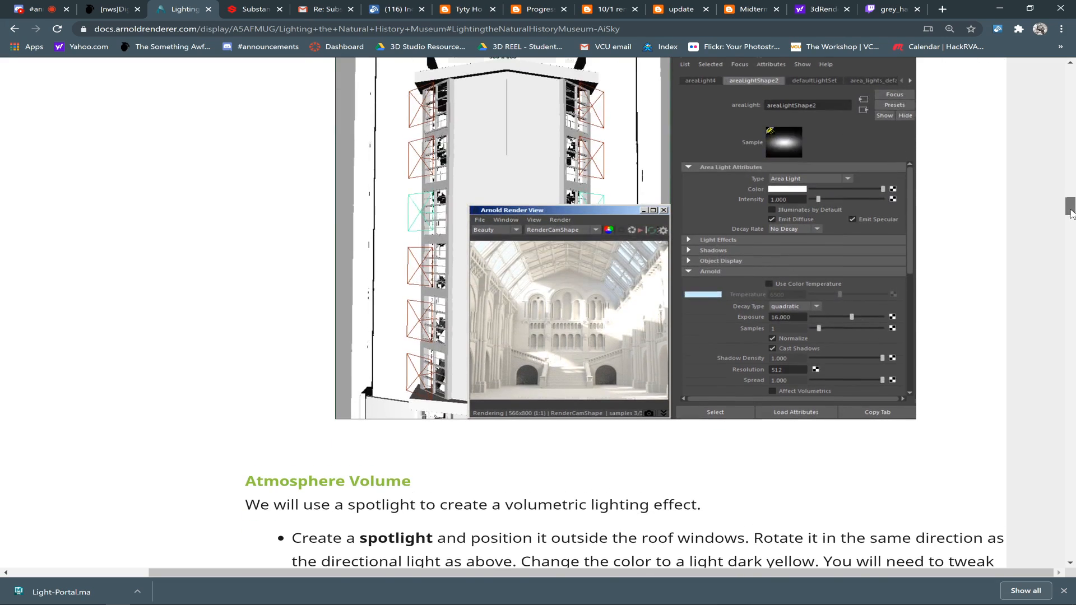
pyautogui.scroll(-1, 1071, 214)
pyautogui.scroll(1, 1072, 213)
pyautogui.scroll(-8, 1072, 212)
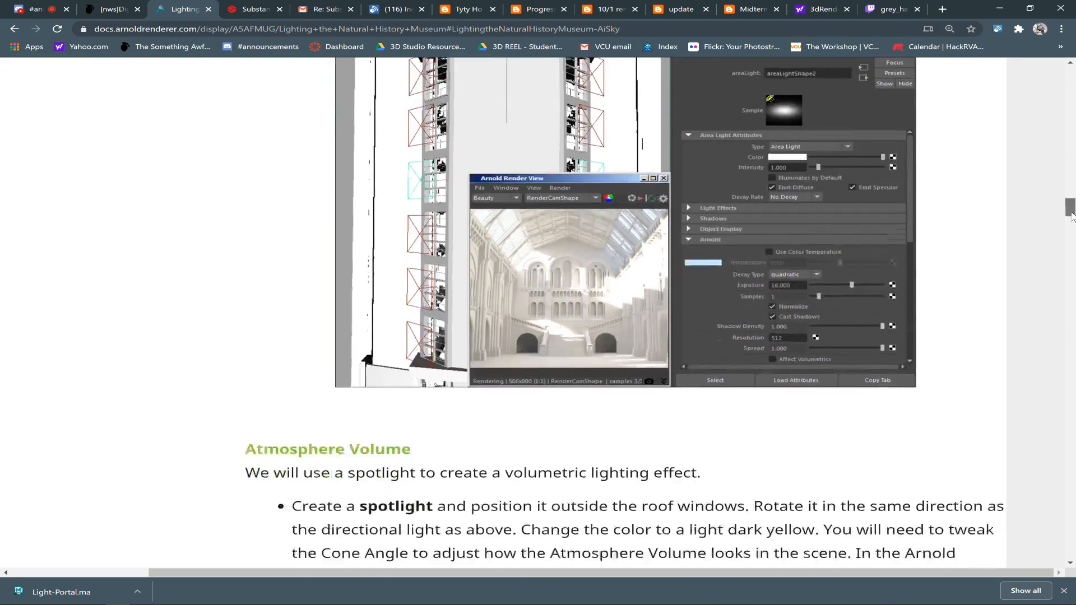
pyautogui.scroll(7, 1071, 213)
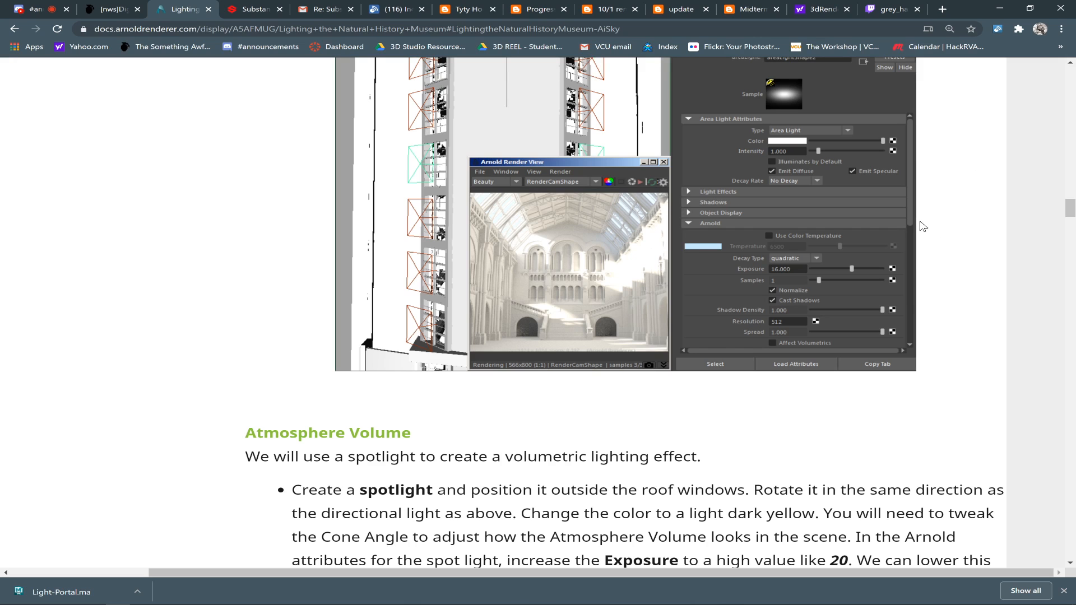
pyautogui.click(1000, 8)
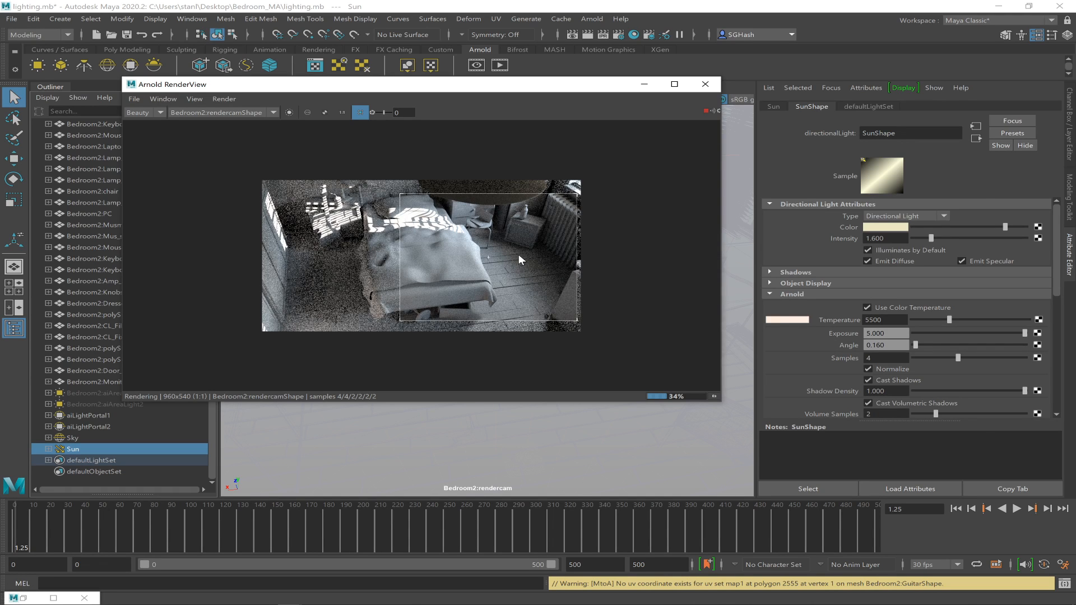
# Switch back to Chrome and check the Twitch live stream page and its chat
pyautogui.hotkey('alt', 'Tab')
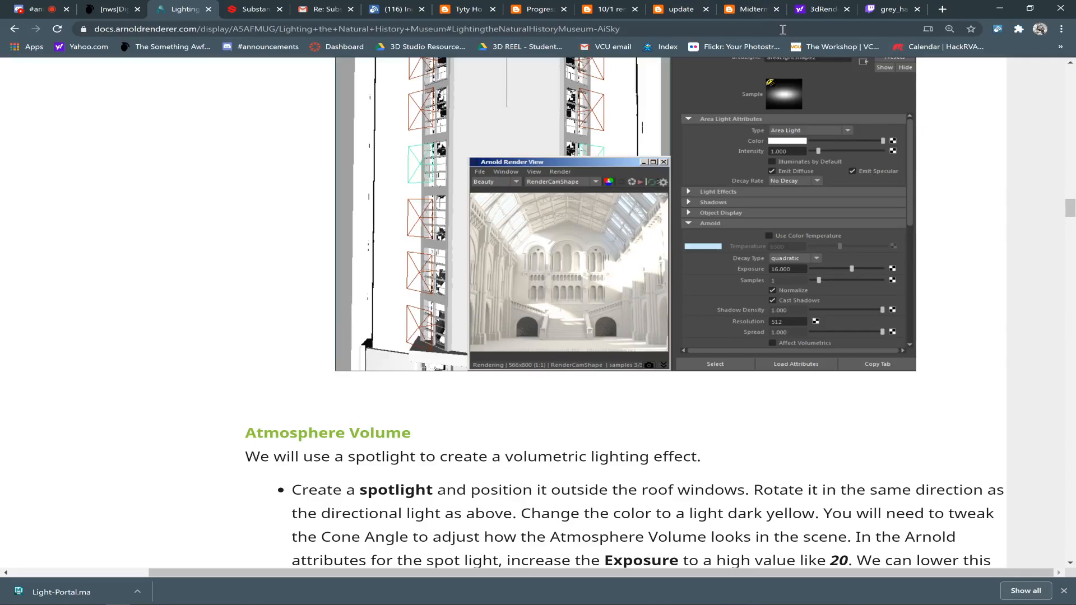
pyautogui.click(892, 9)
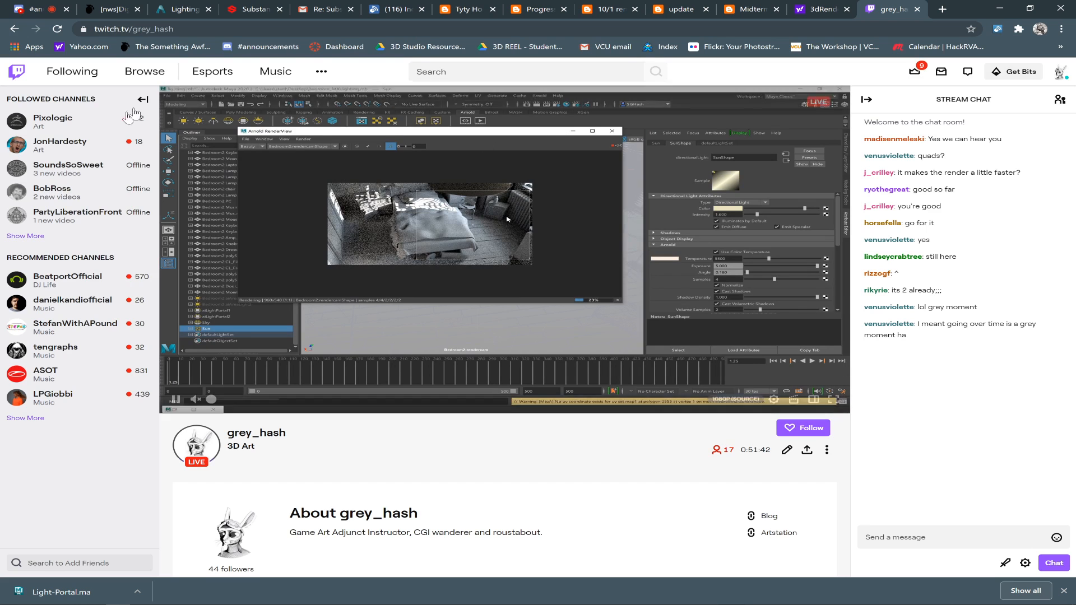
pyautogui.moveTo(356, 603)
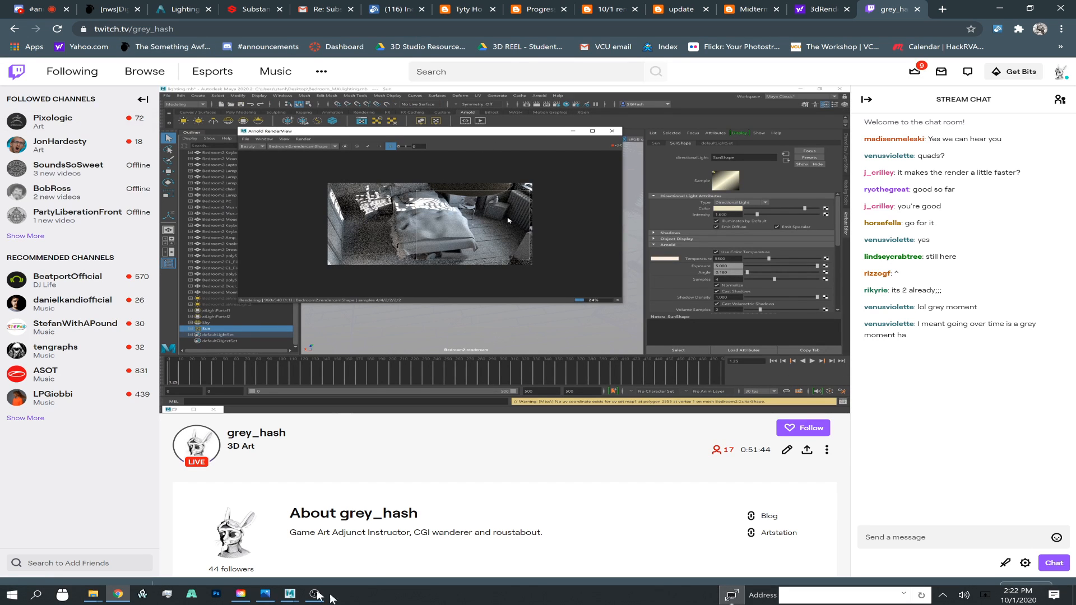